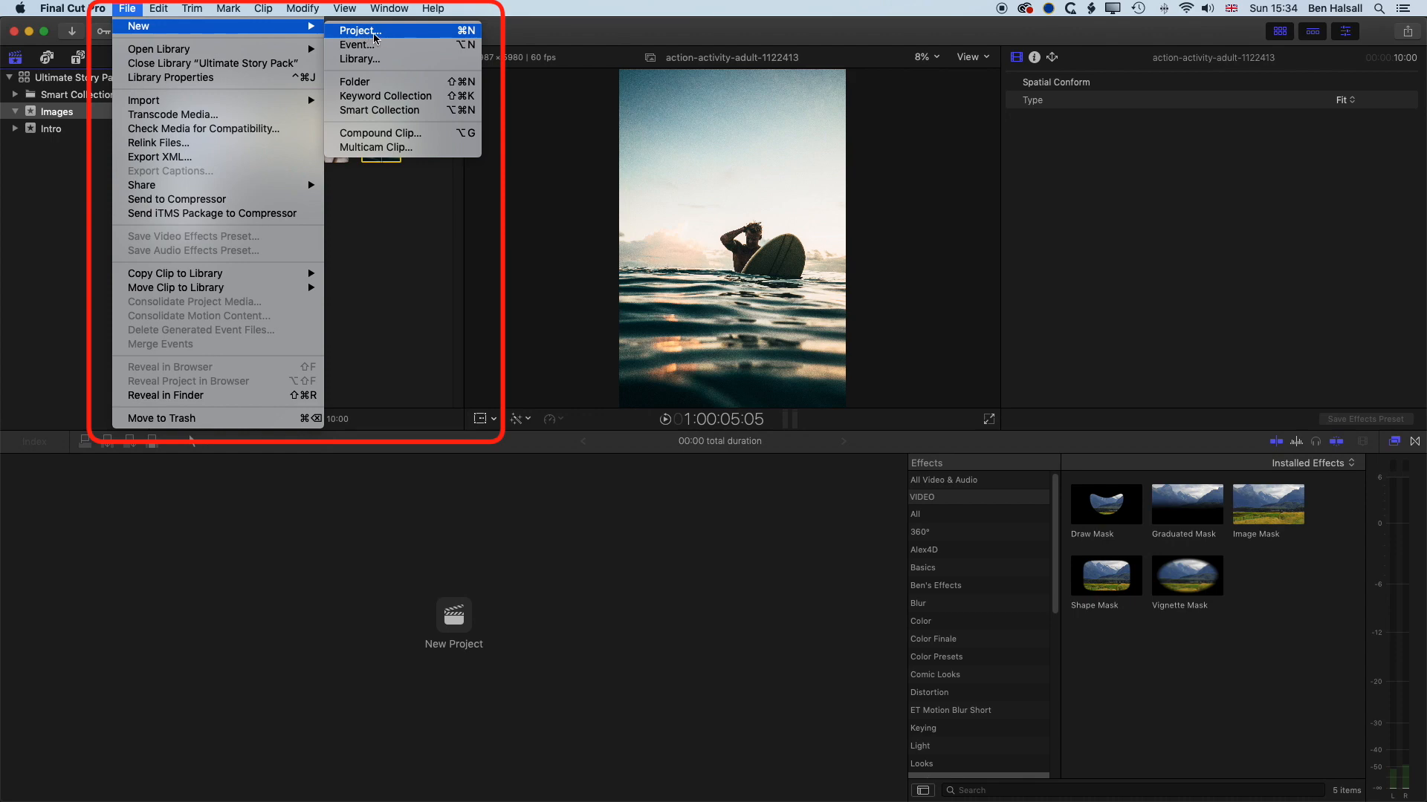
# Start a new project in the Images event and name it "Ultimate Story Pack Demo".
pyautogui.click(372, 32)
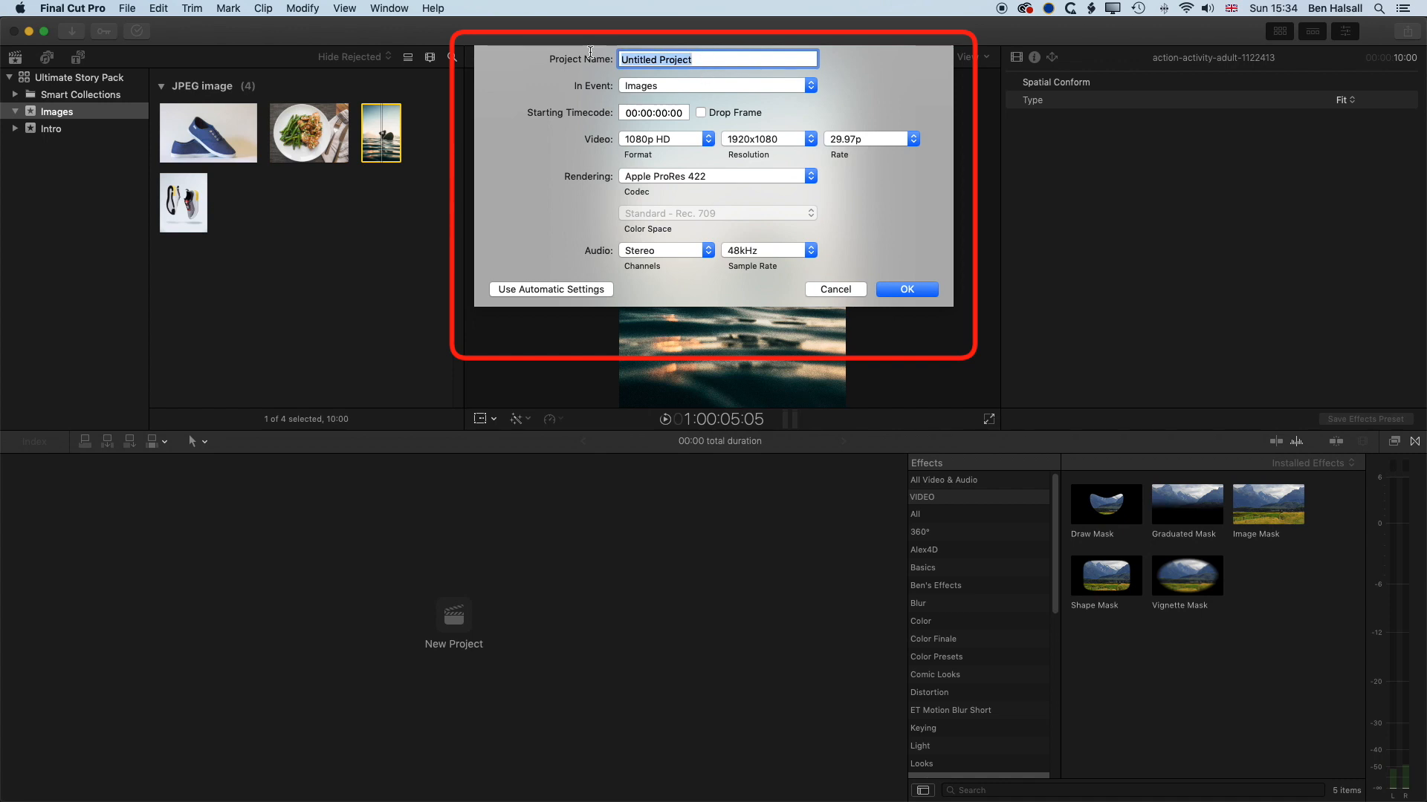
pyautogui.write('Ultimat')
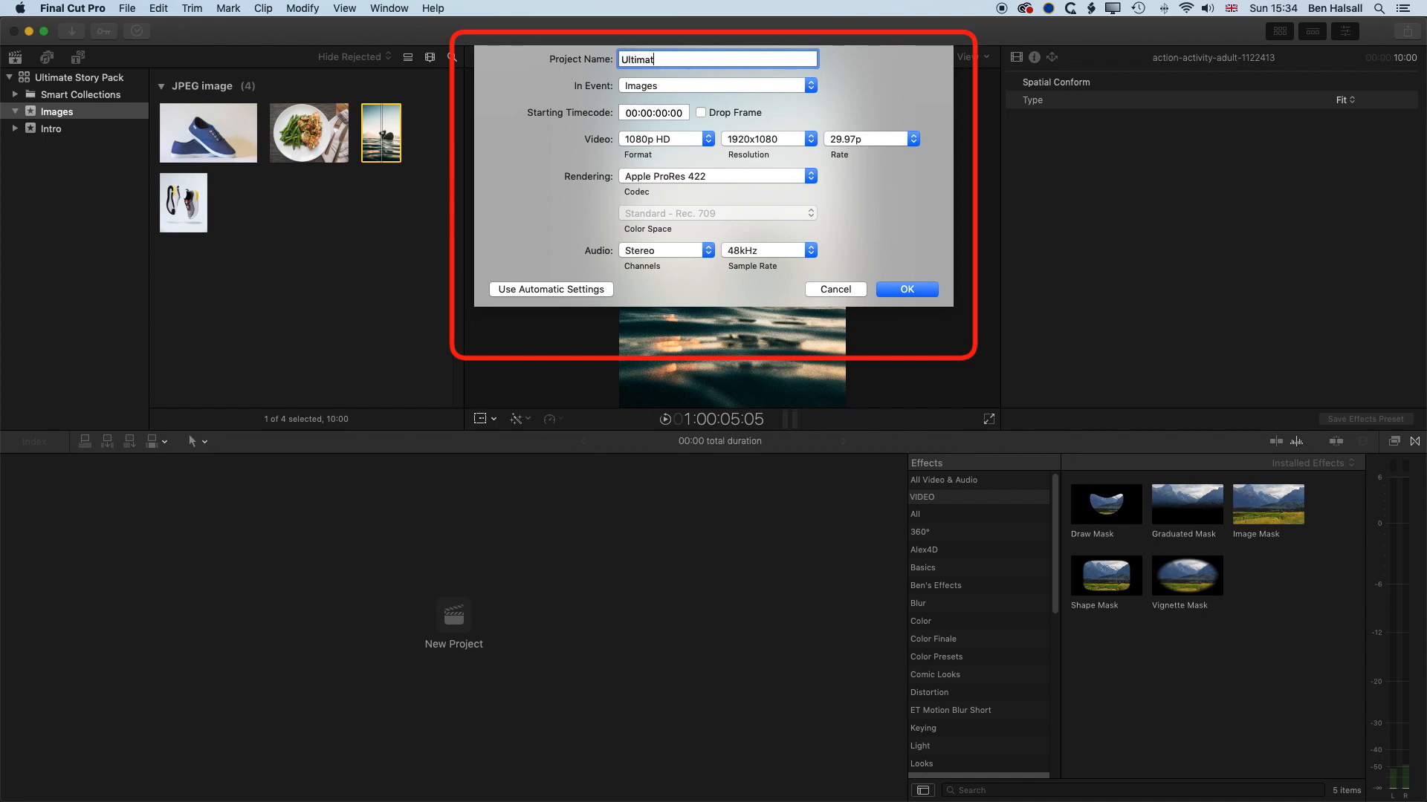
pyautogui.write('e Story Pakc')
pyautogui.write(' Demo')
# Give the project a custom video format of 1080 x 1920 at 29.97p and create it.
pyautogui.click(644, 142)
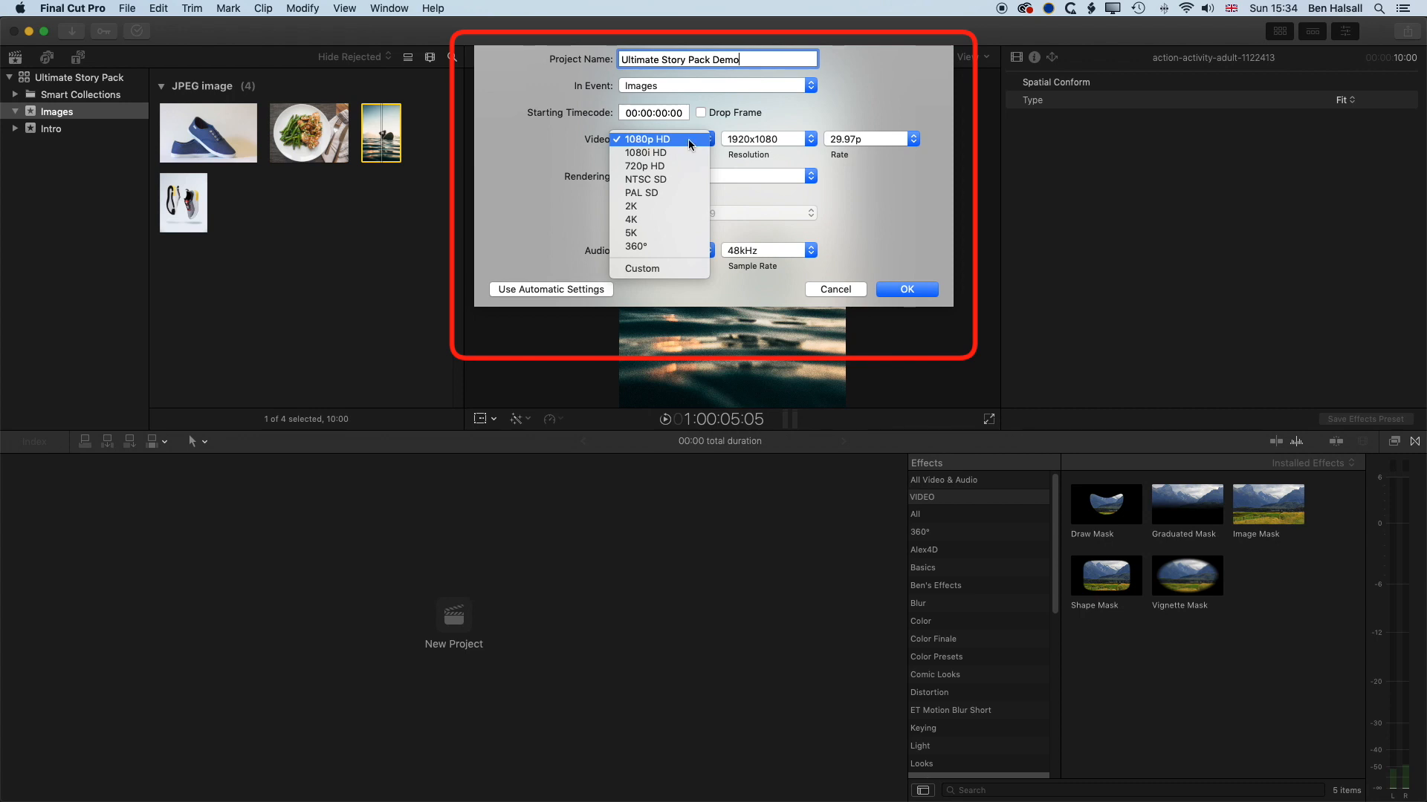
pyautogui.click(643, 268)
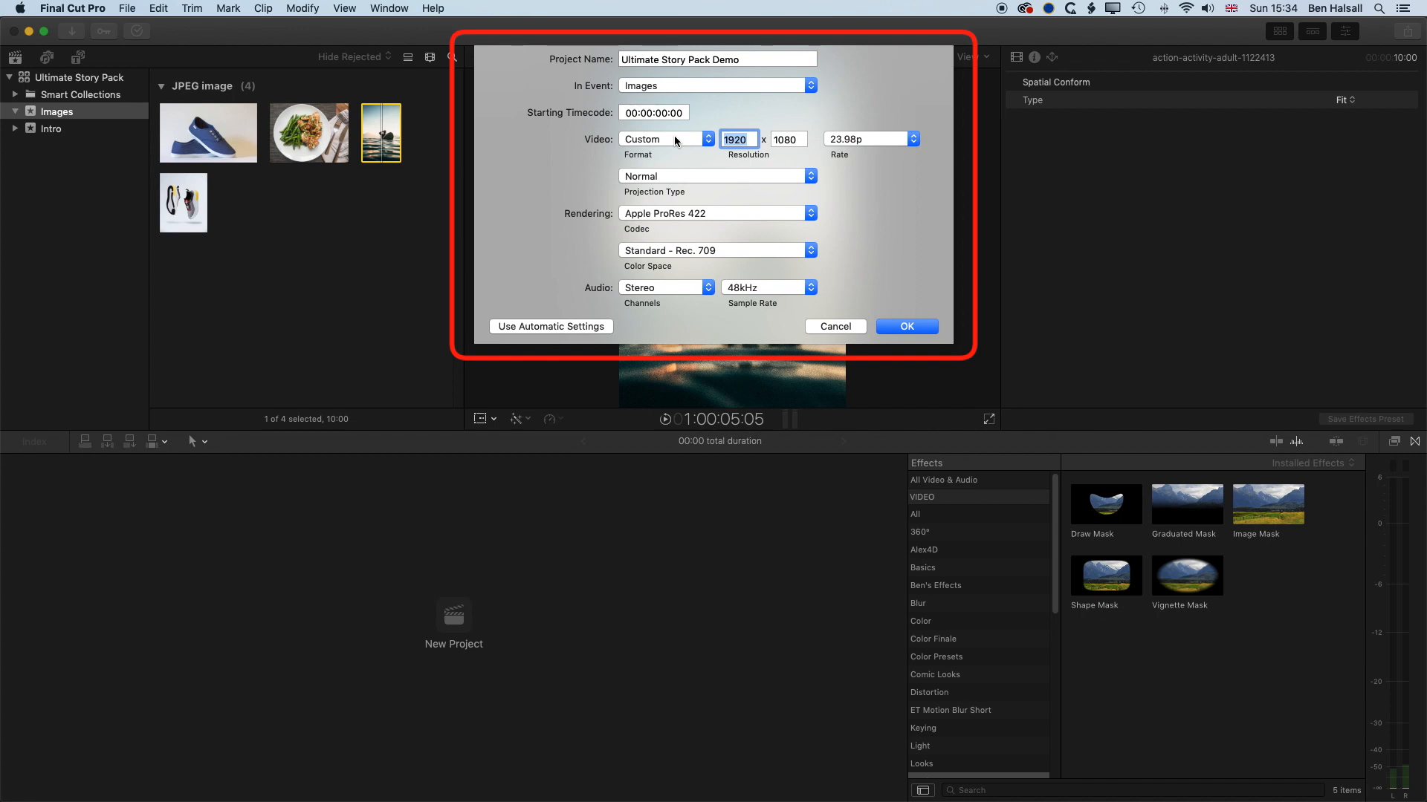
pyautogui.write('1080')
pyautogui.press('Tab')
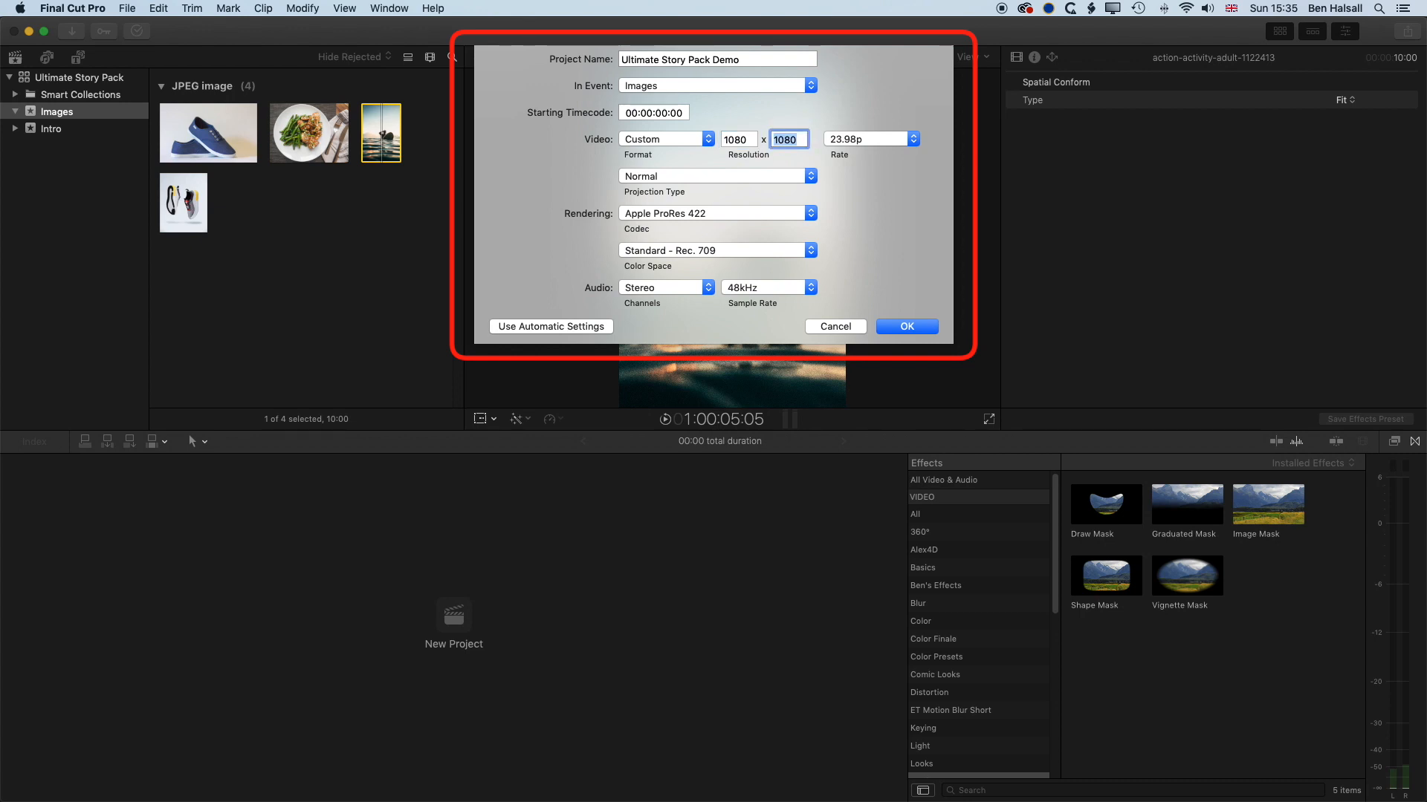
pyautogui.write('192')
pyautogui.click(857, 142)
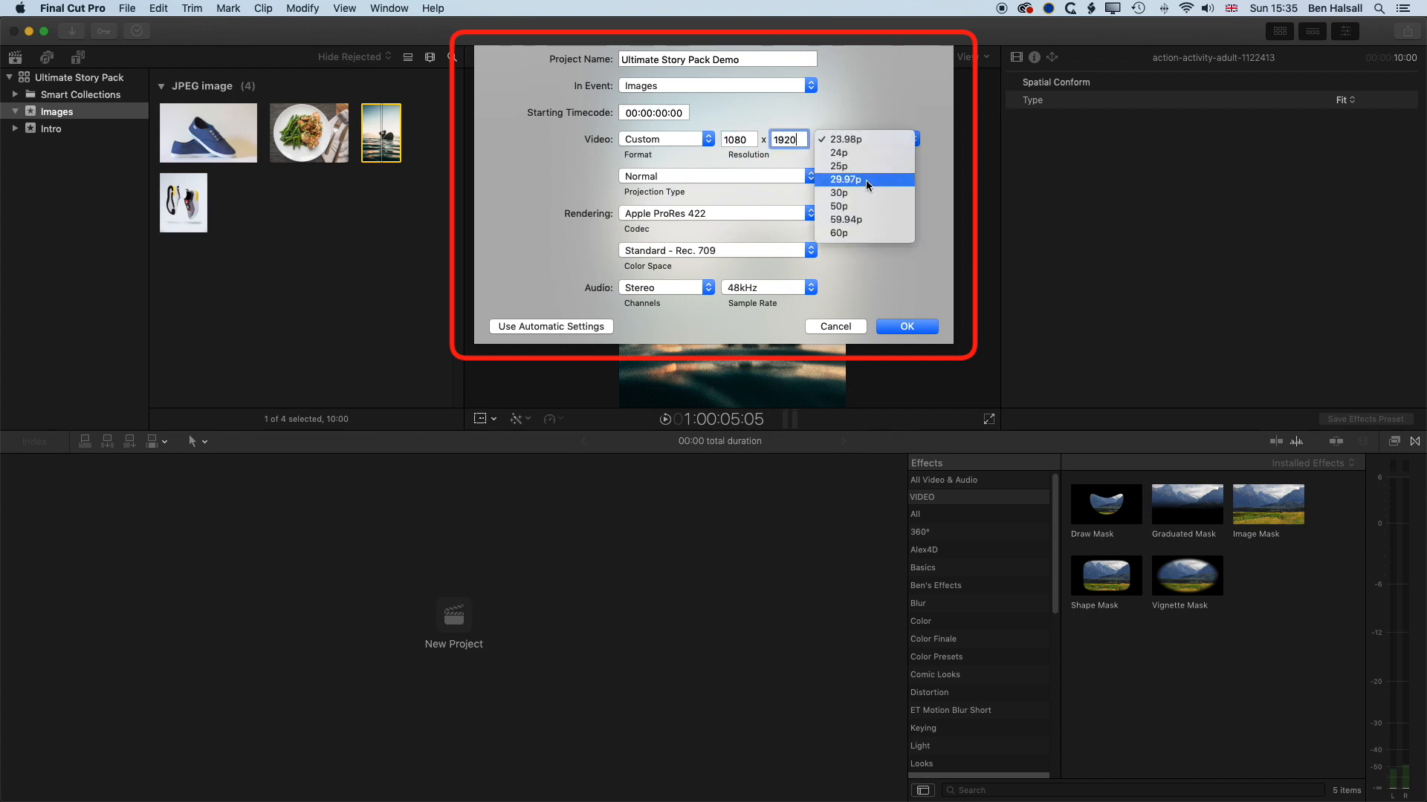
pyautogui.click(866, 180)
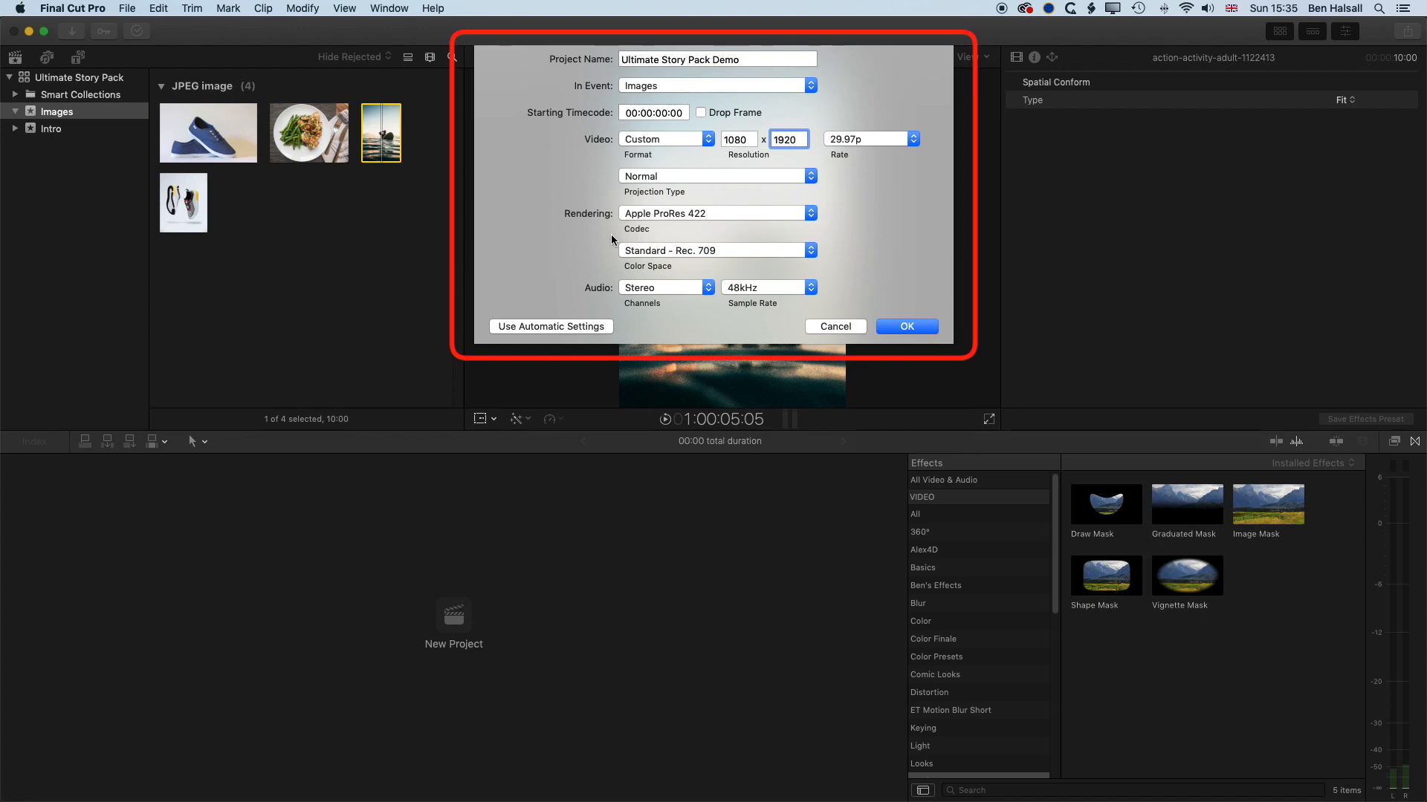
pyautogui.click(916, 327)
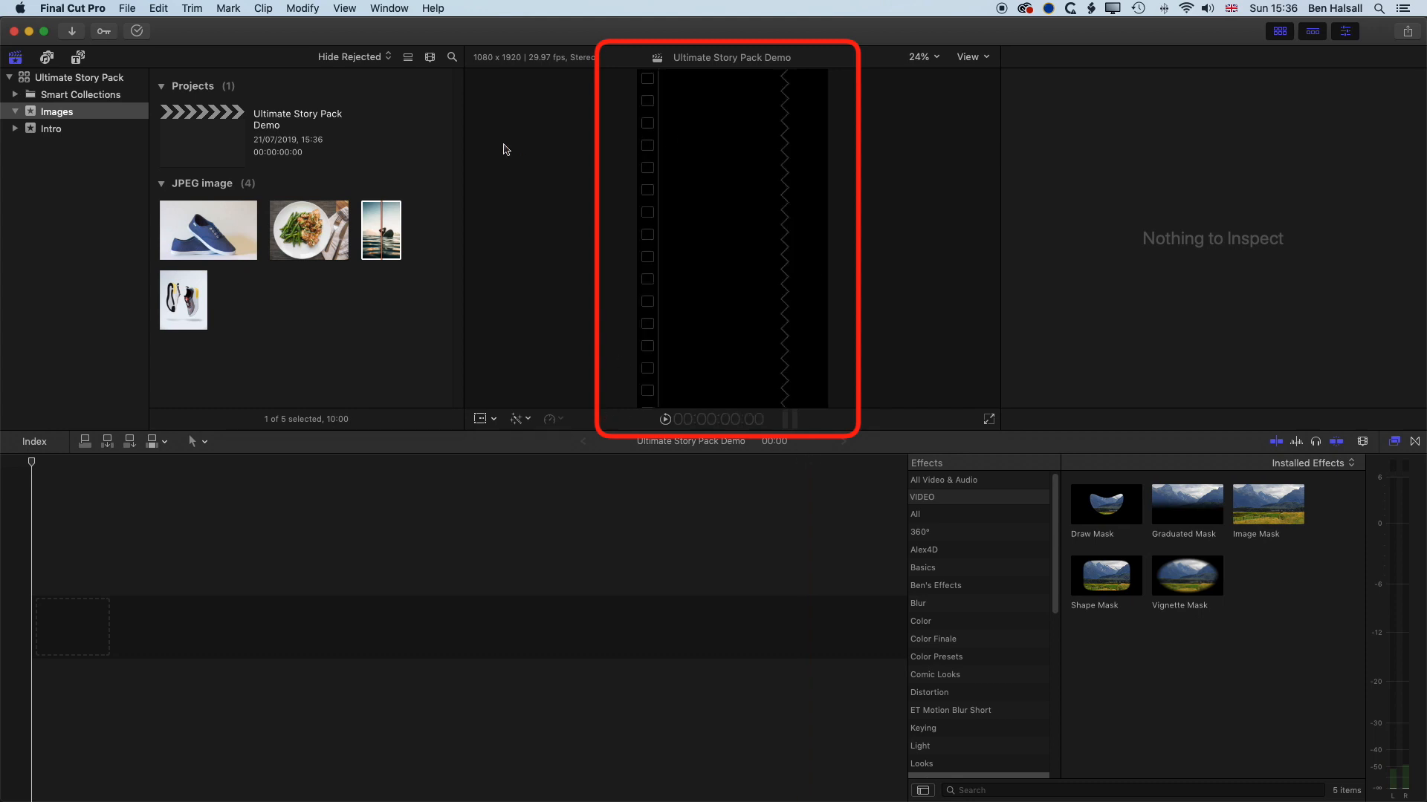
# Browse the IG_Backgrounds title category and preview several of its backgrounds.
pyautogui.click(212, 138)
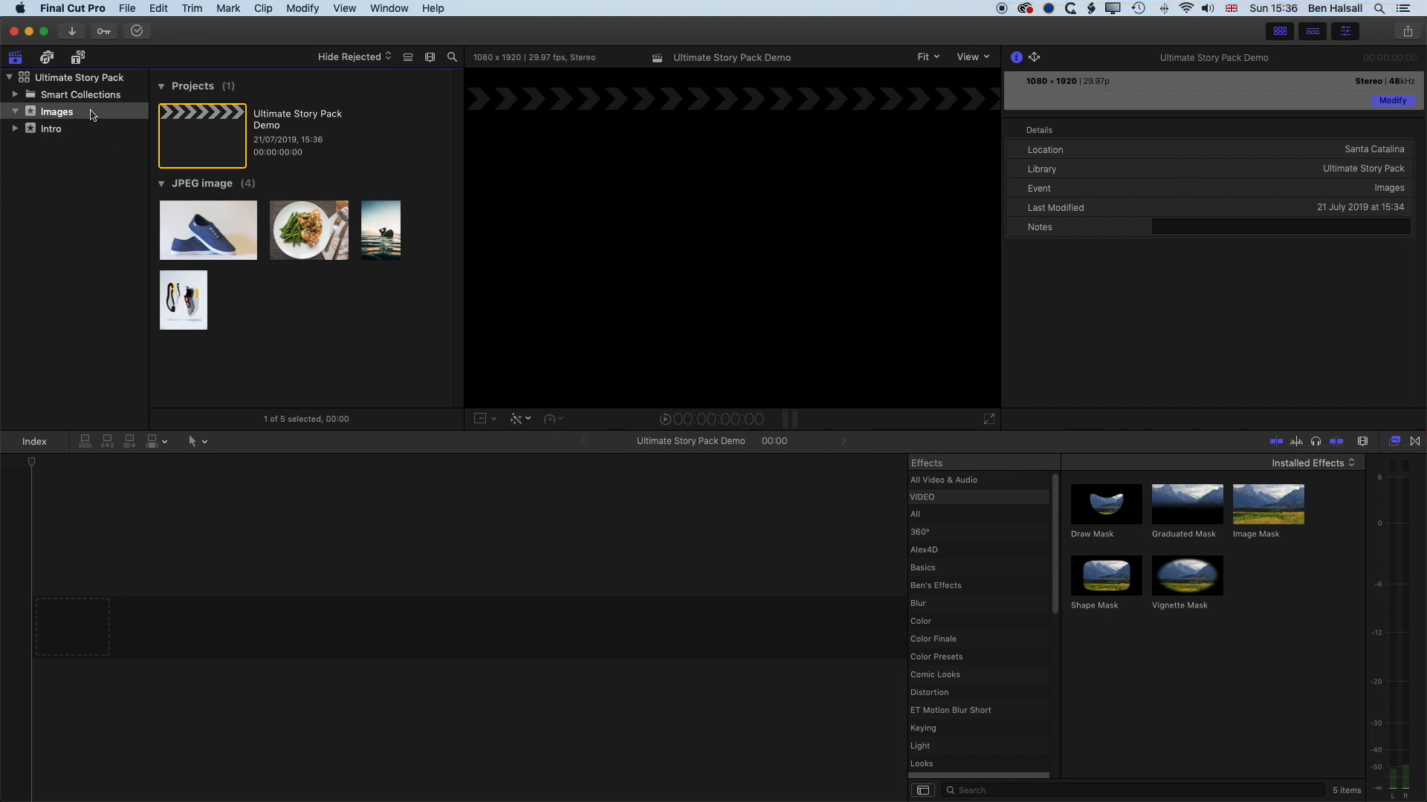
pyautogui.click(79, 58)
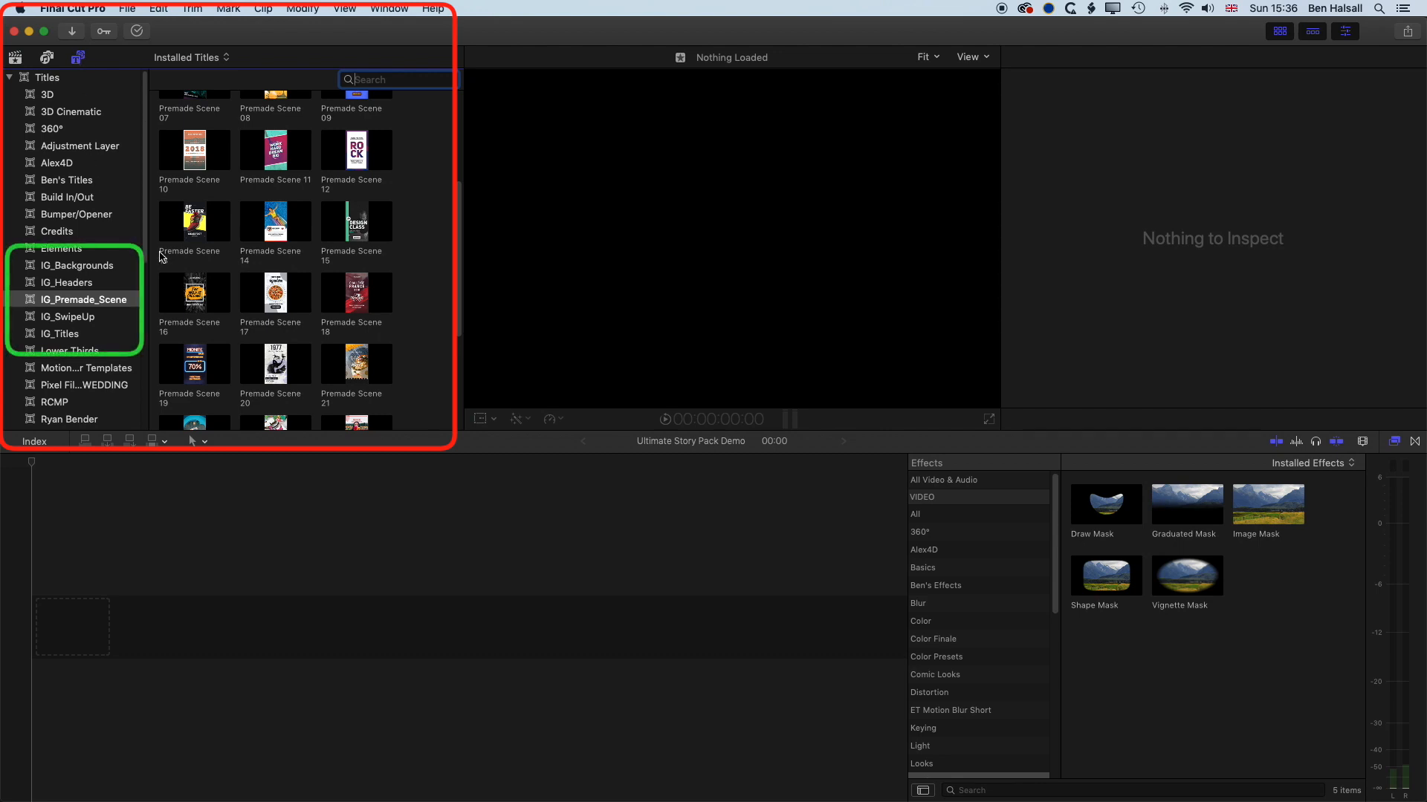
pyautogui.click(56, 266)
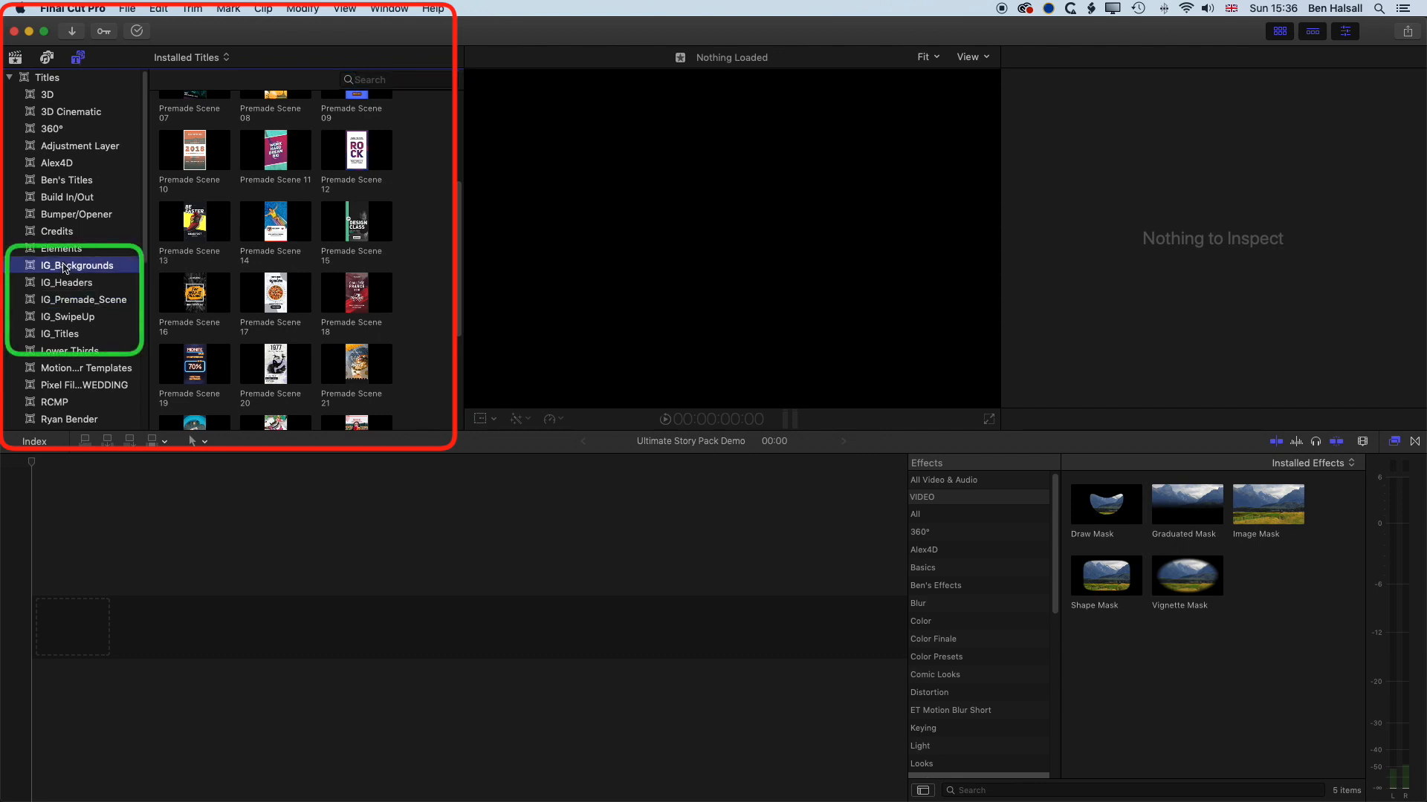
pyautogui.click(195, 271)
pyautogui.click(272, 277)
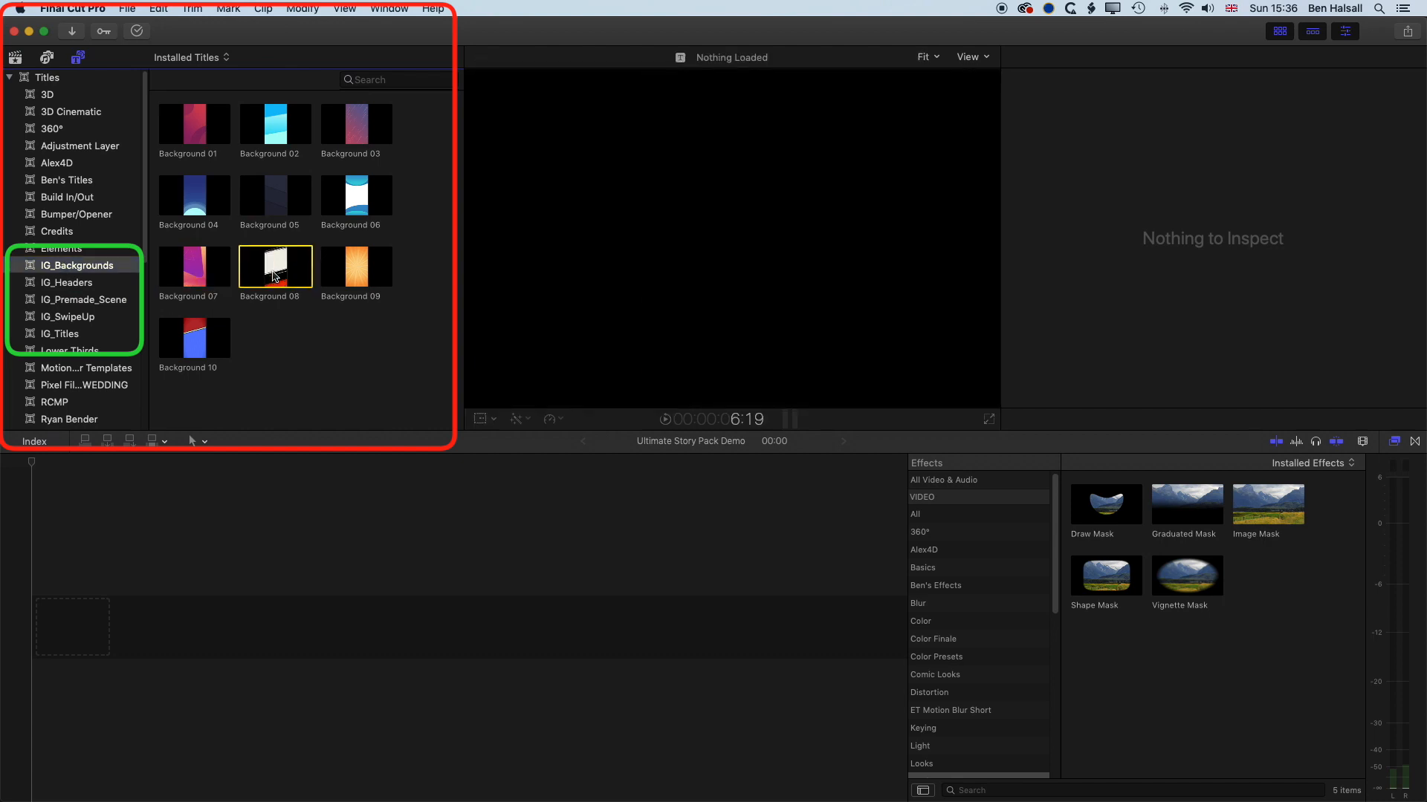
pyautogui.click(357, 267)
pyautogui.click(354, 208)
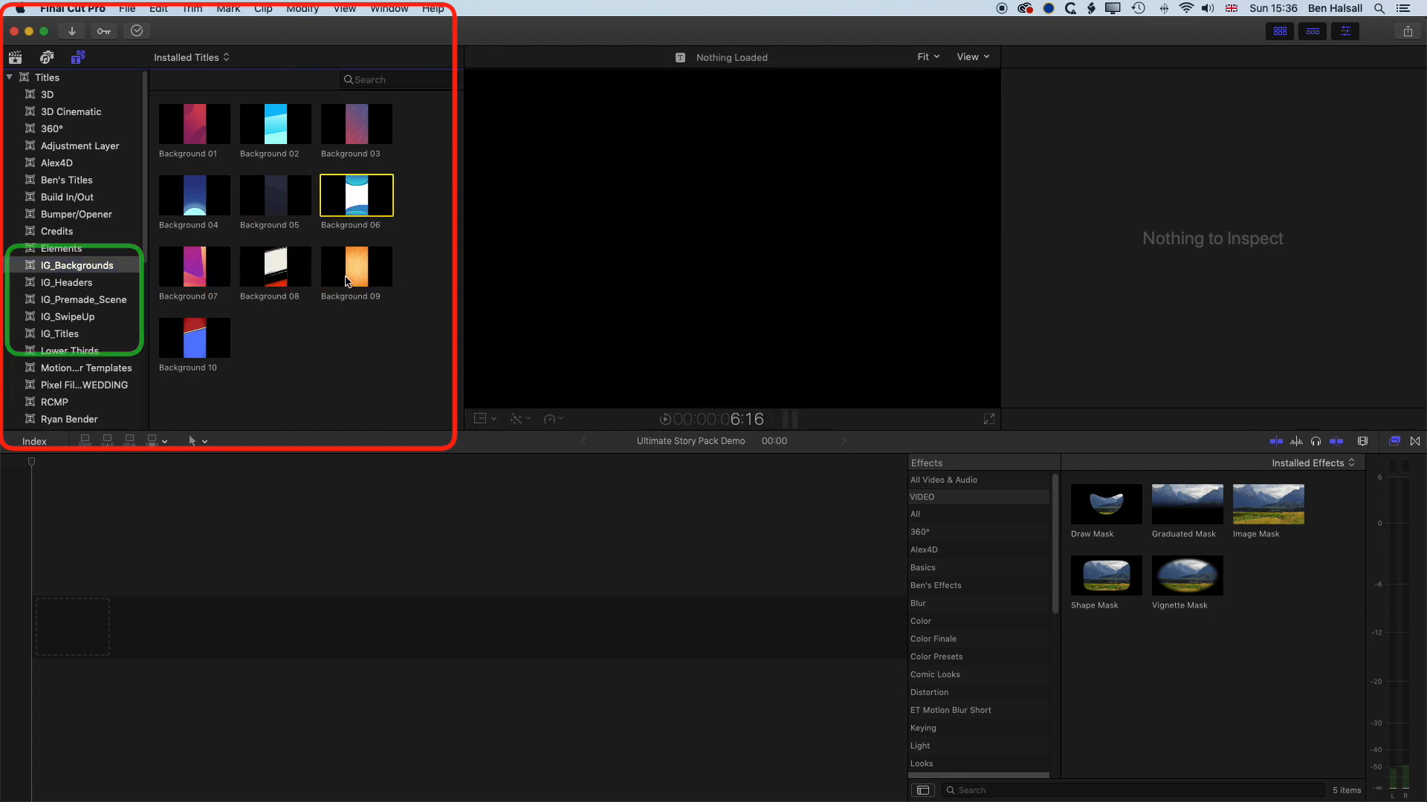
# Try out Background 09 and Background 10 in the timeline, removing each after previewing it.
pyautogui.moveTo(364, 275); pyautogui.dragTo(52, 627)
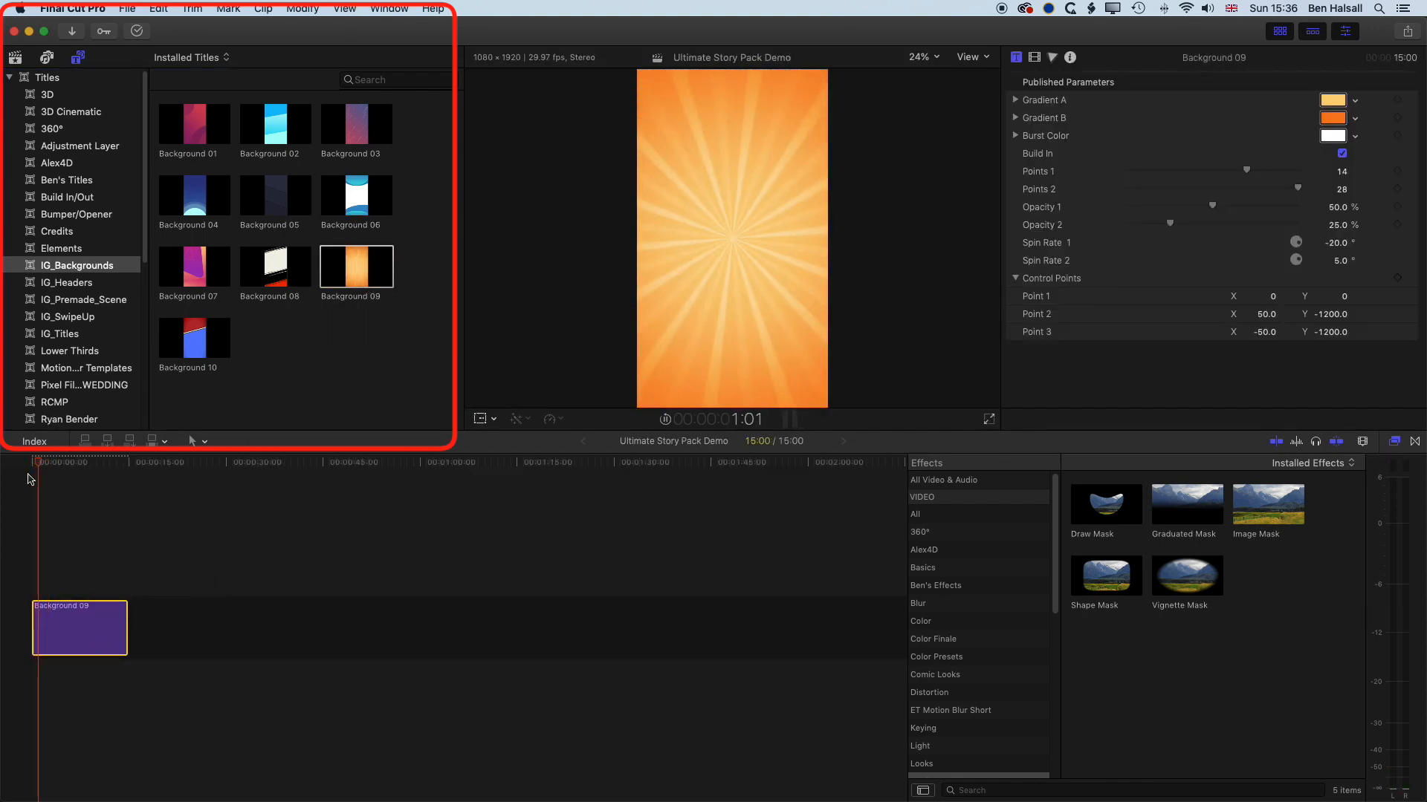
pyautogui.press('Delete')
pyautogui.moveTo(213, 351); pyautogui.dragTo(44, 628)
pyautogui.press('space')
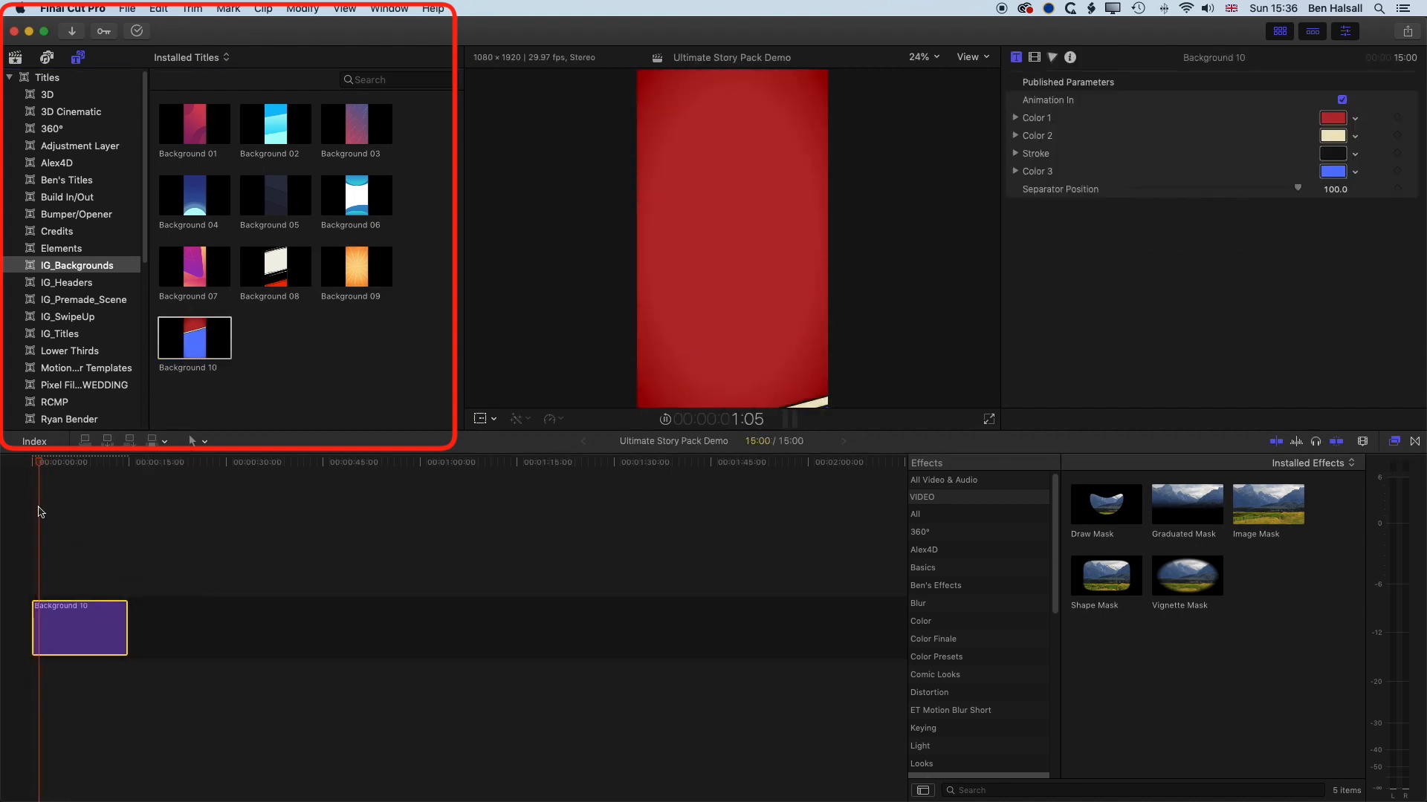
pyautogui.press('Delete')
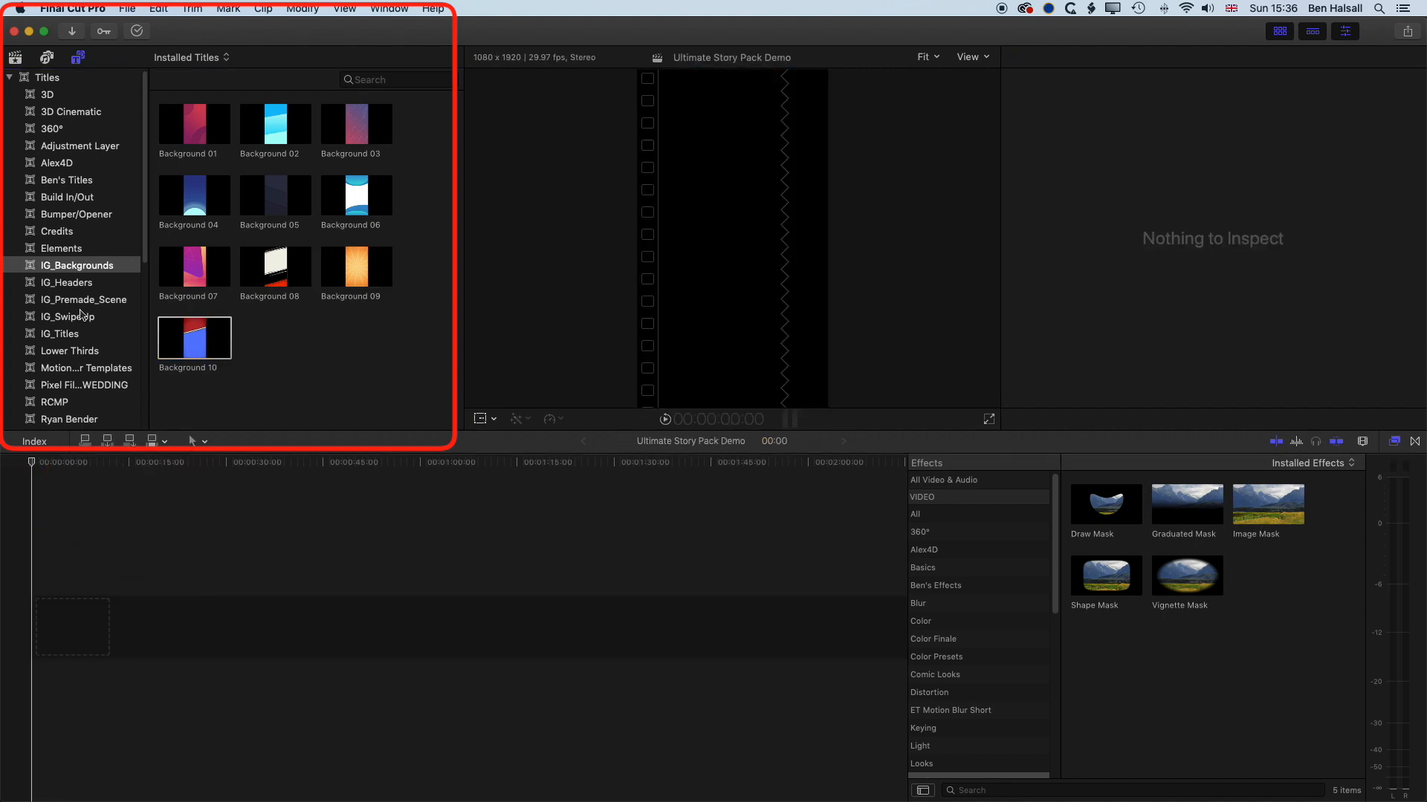
# Browse the IG_Titles category and preview Title 08 and Title 09.
pyautogui.click(74, 336)
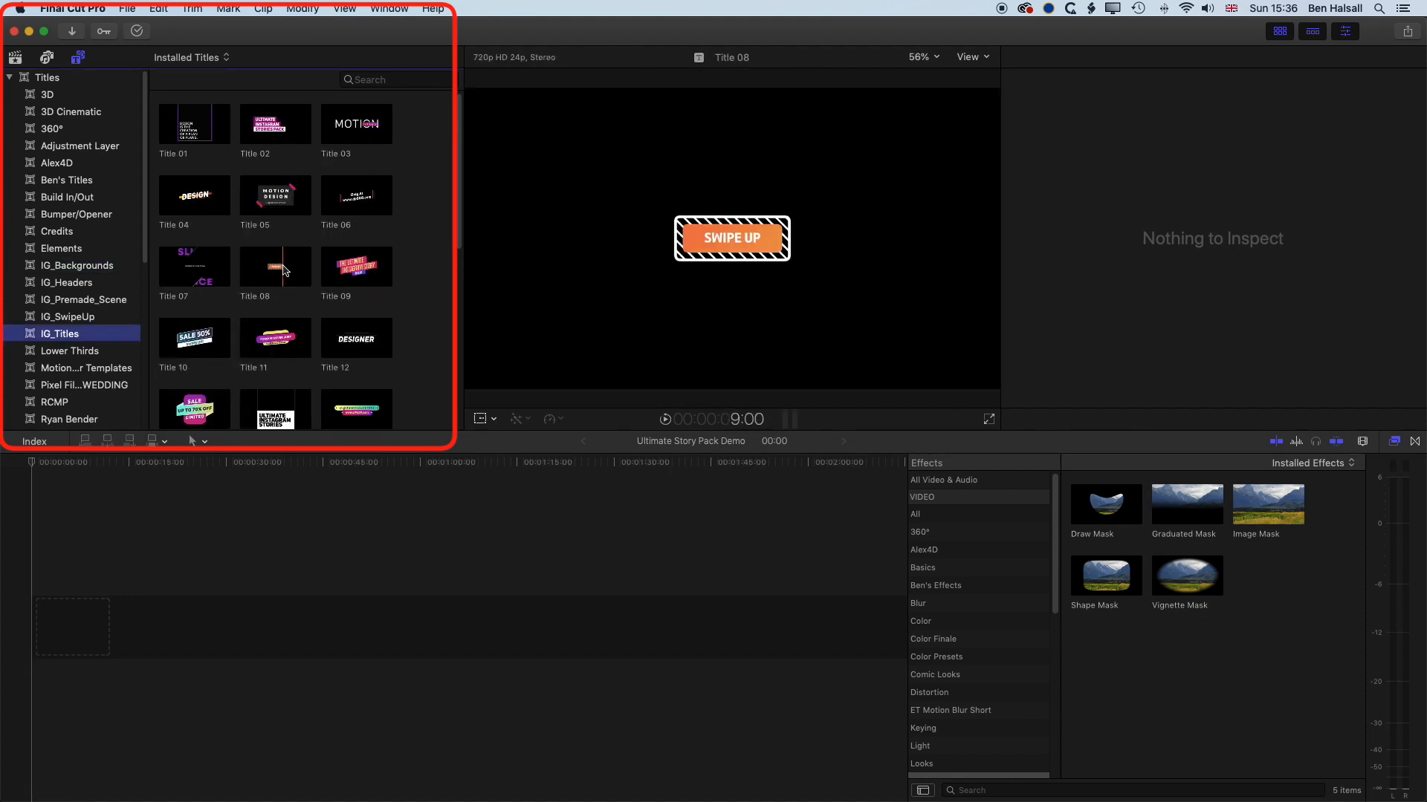
pyautogui.scroll(-1, 304, 272)
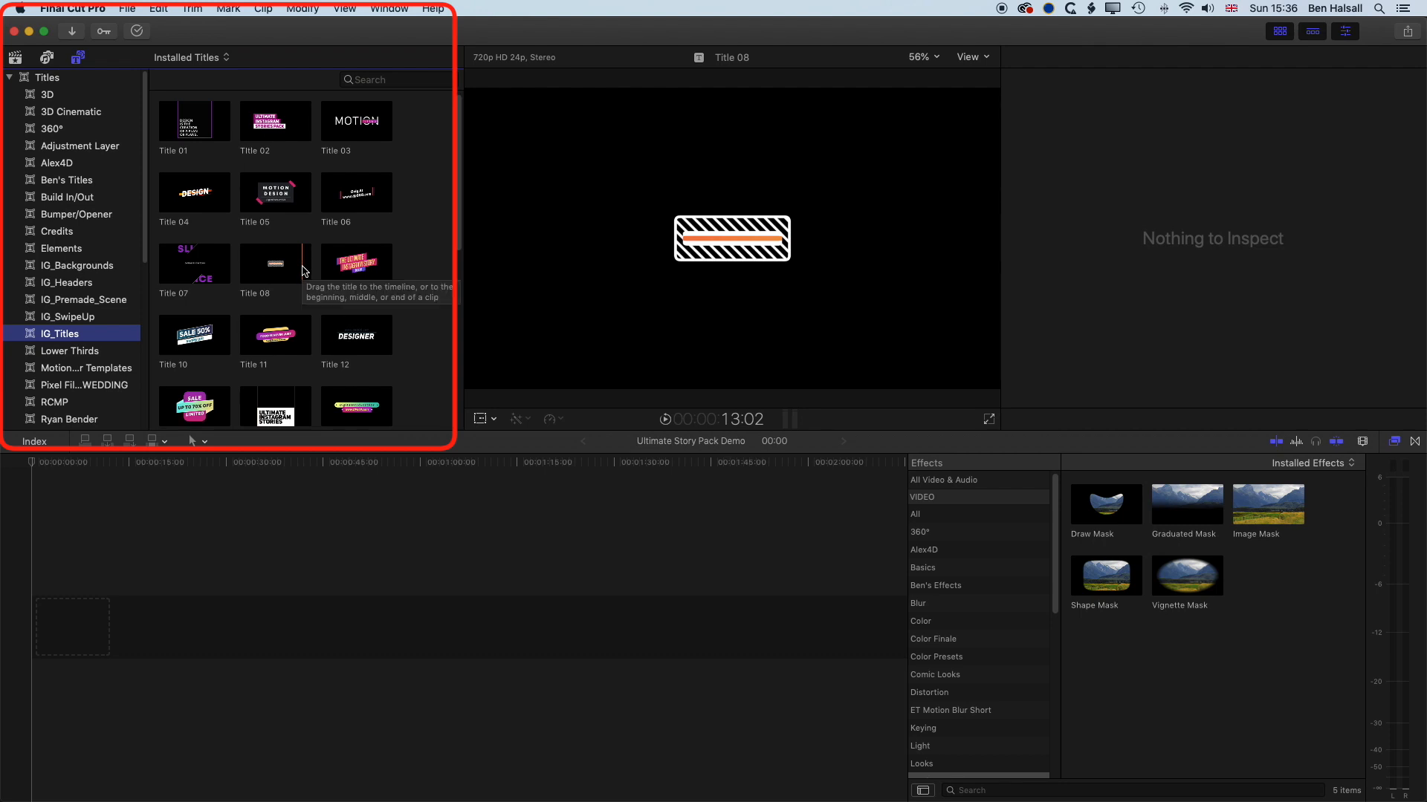
pyautogui.scroll(-1, 305, 272)
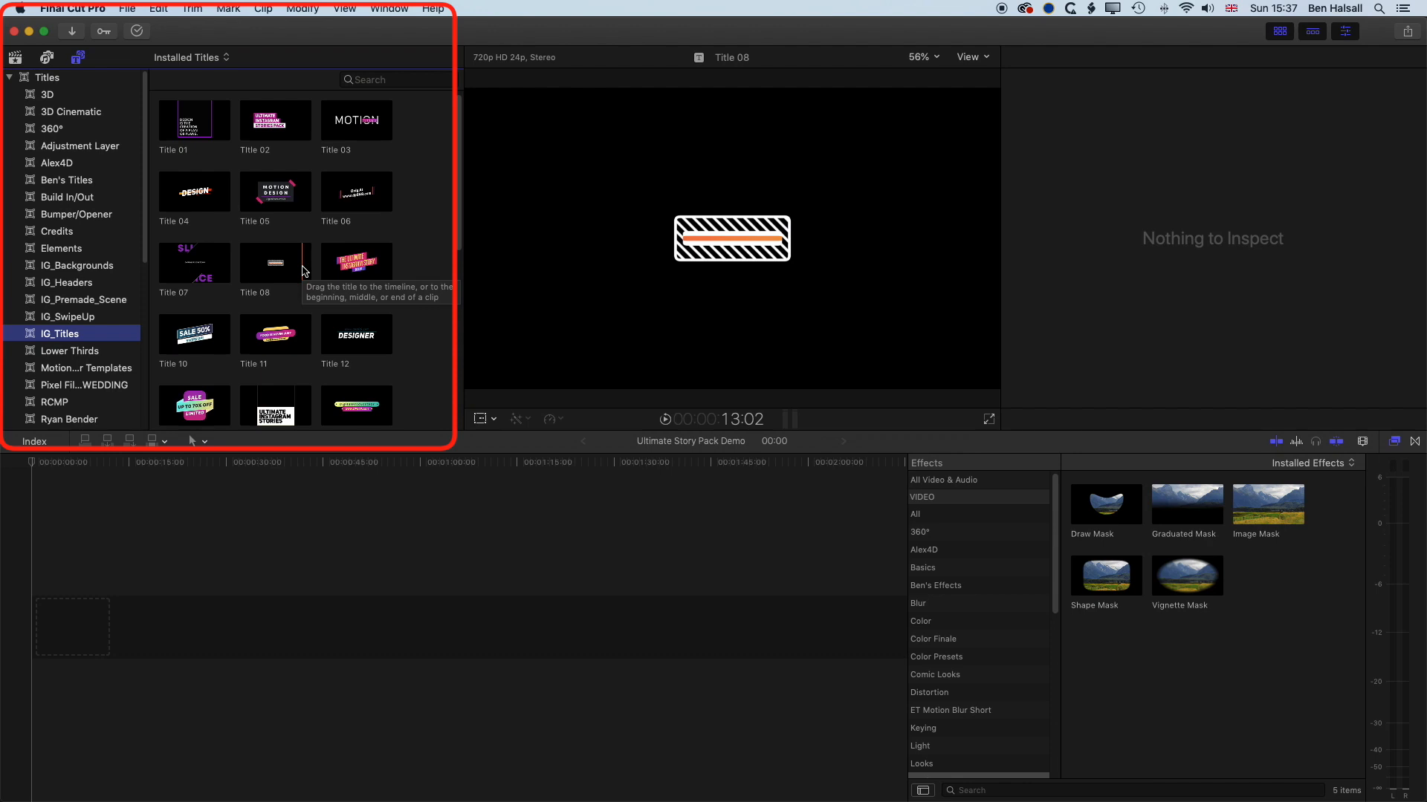
pyautogui.click(356, 266)
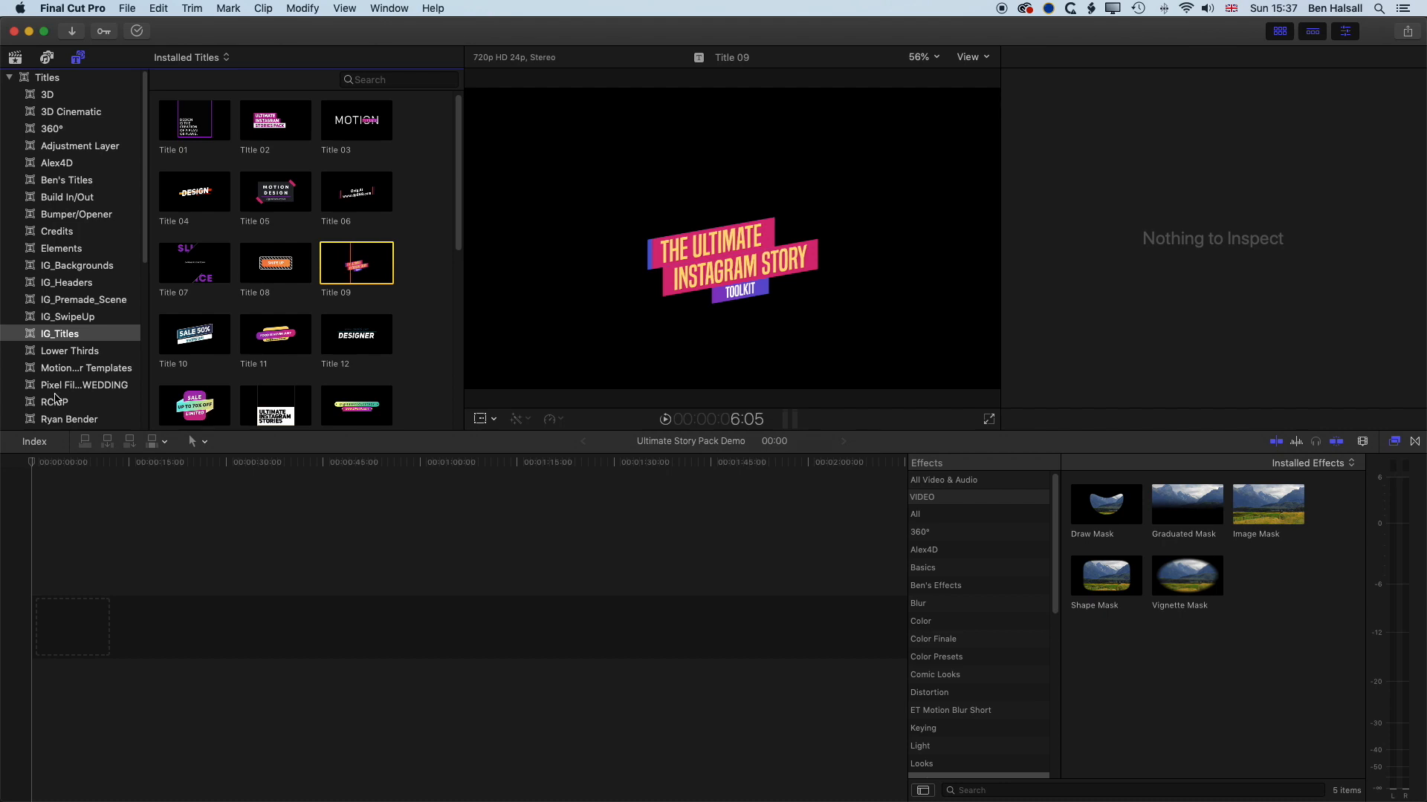
# Switch to Chrome and read through the pack's Readme.pdf, examining the package contents and the font download links.
pyautogui.press('super+Tab')
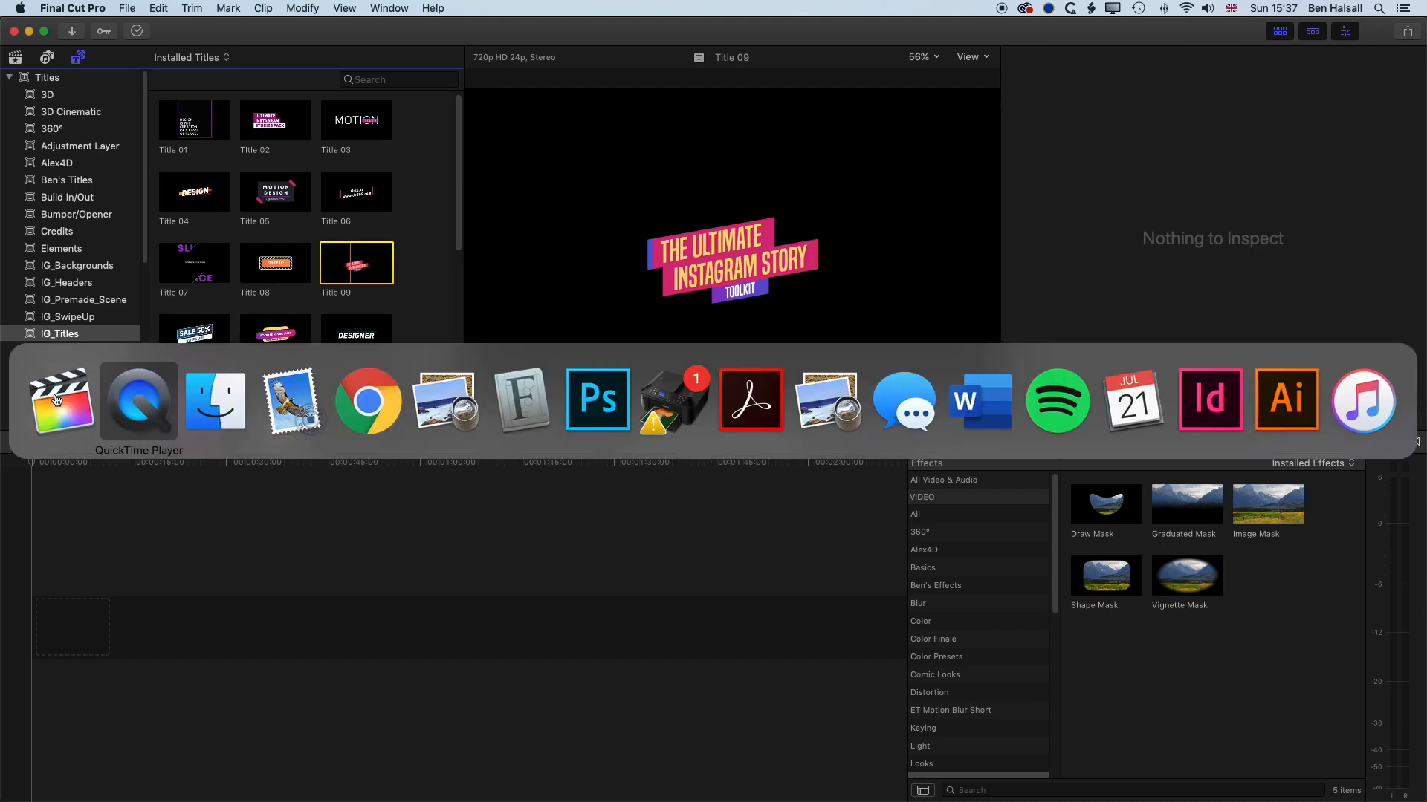
pyautogui.press('super+Tab')
pyautogui.press('super+Tab')
pyautogui.press('super+Tab')
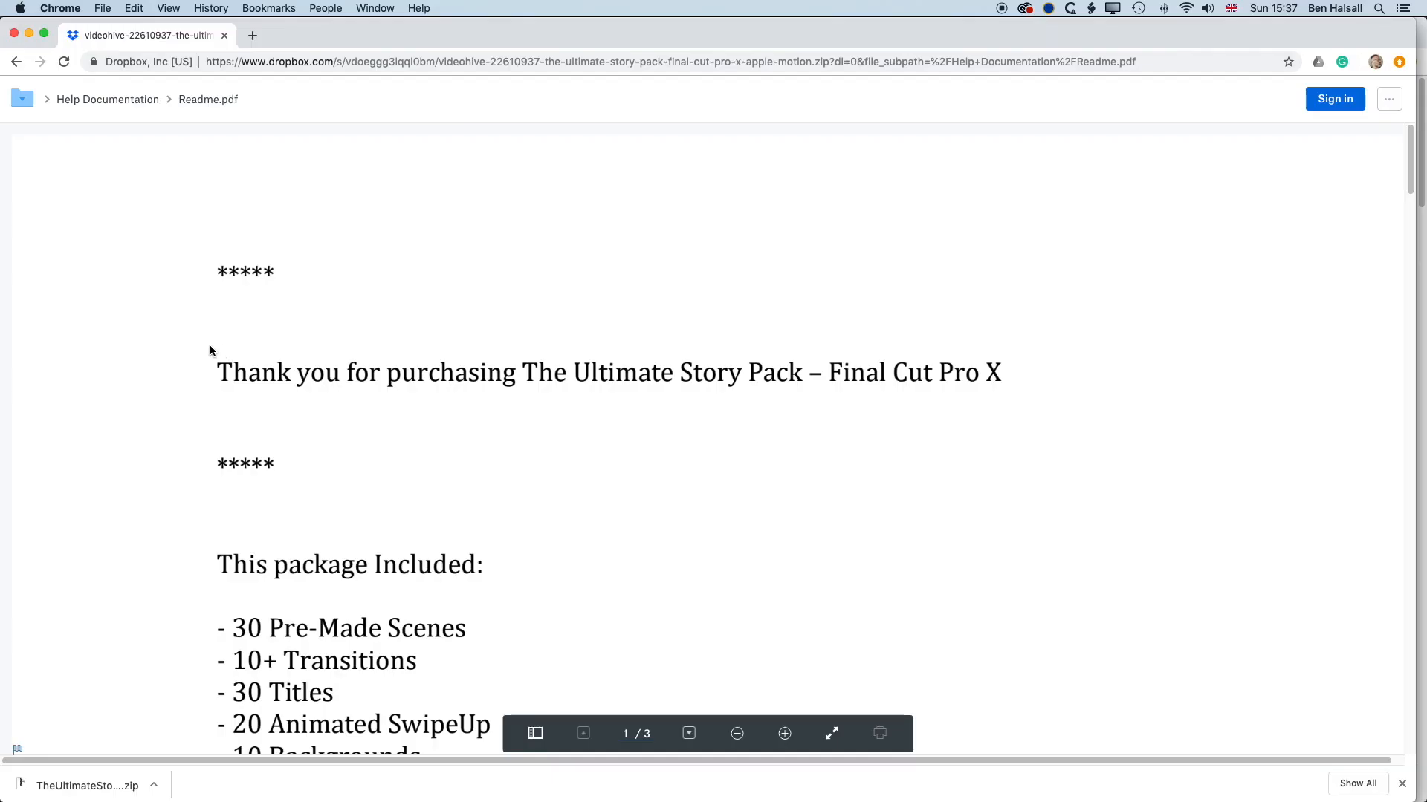
pyautogui.scroll(-15, 209, 345)
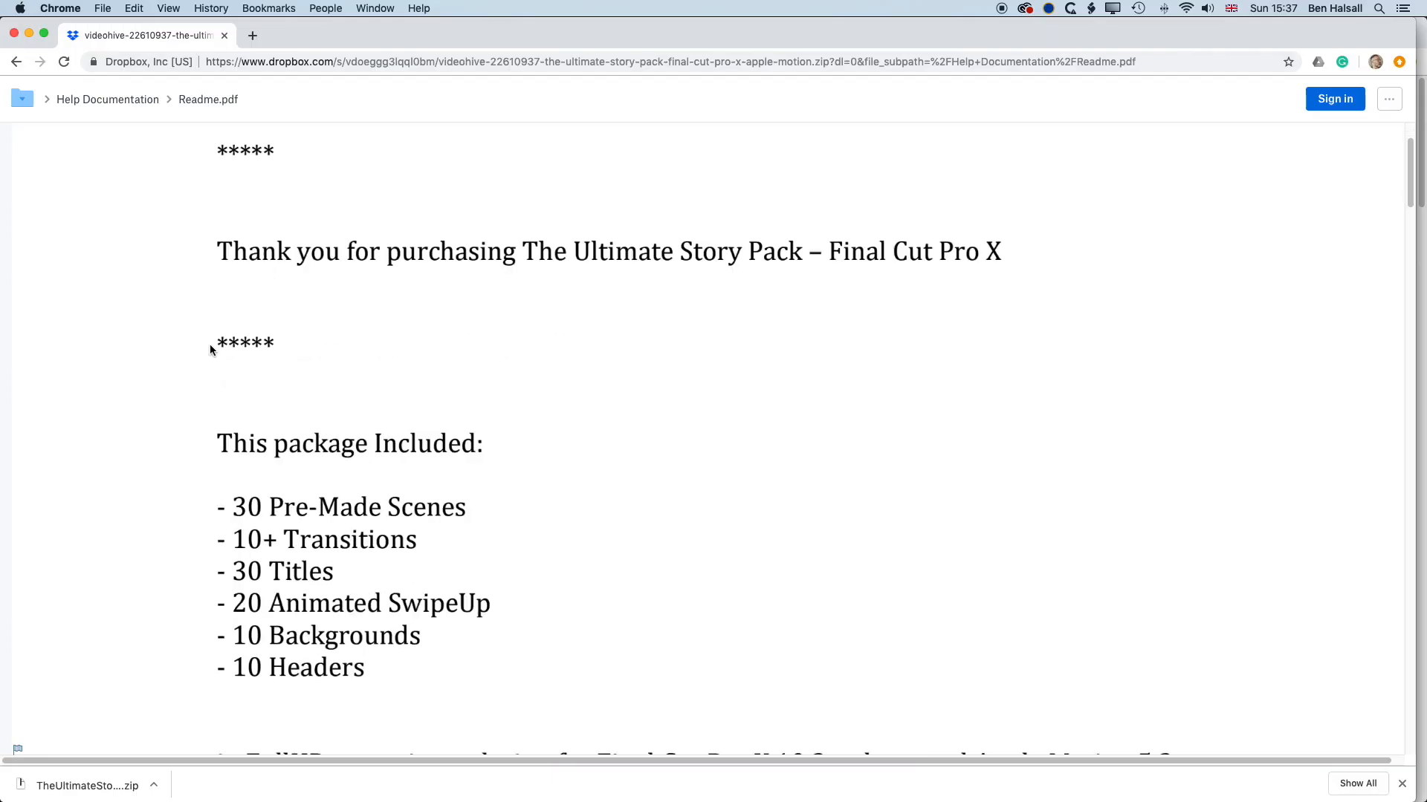
pyautogui.scroll(-12, 209, 345)
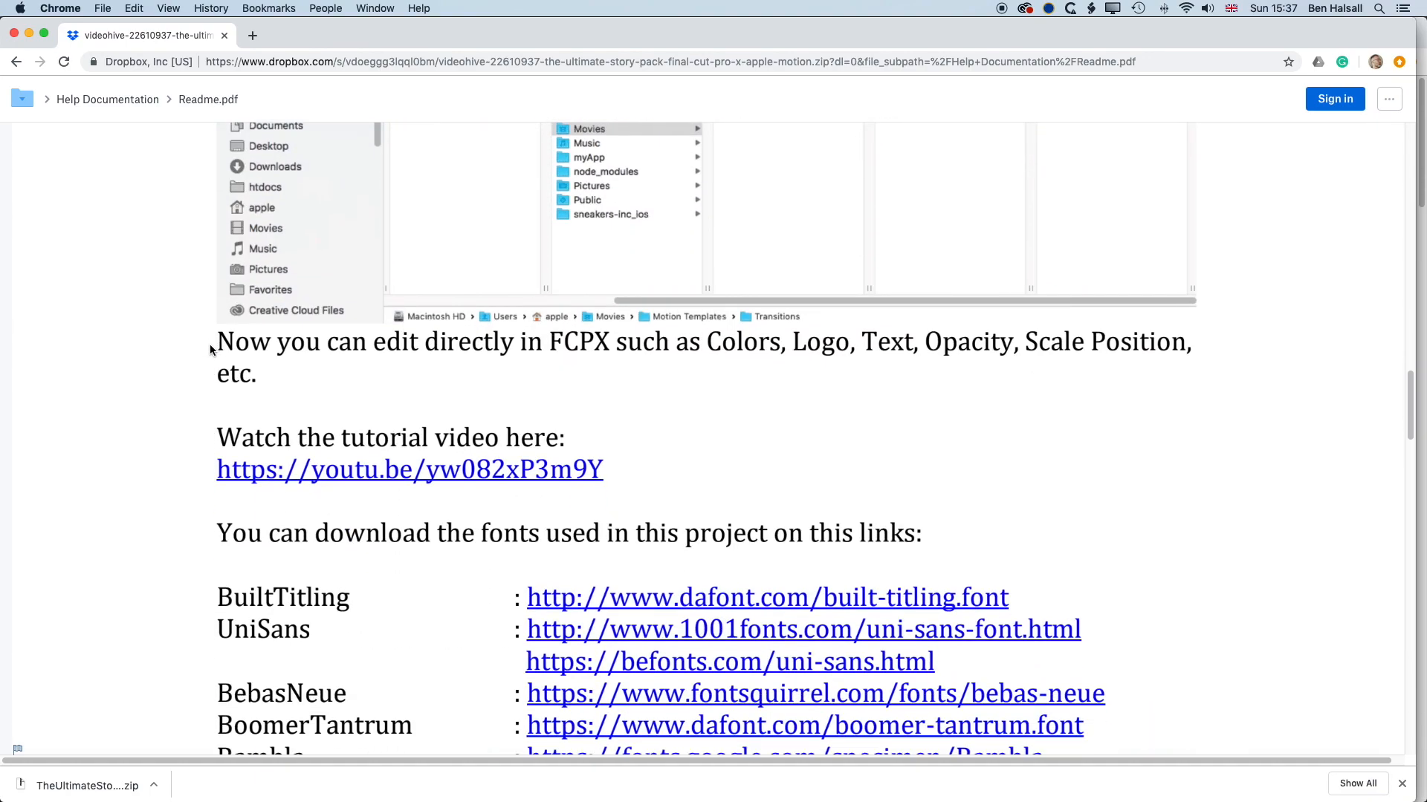
pyautogui.scroll(4, 209, 345)
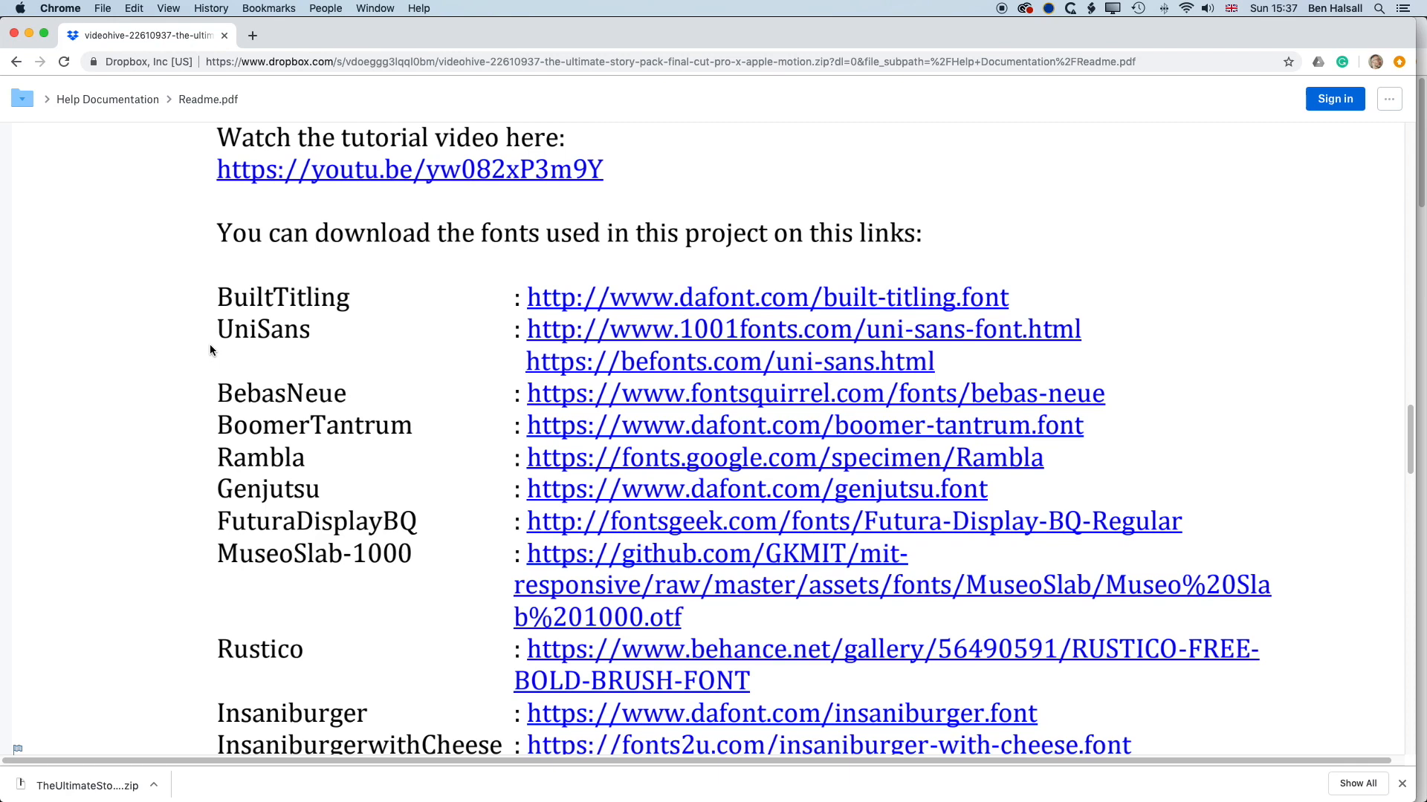
pyautogui.scroll(-3, 215, 346)
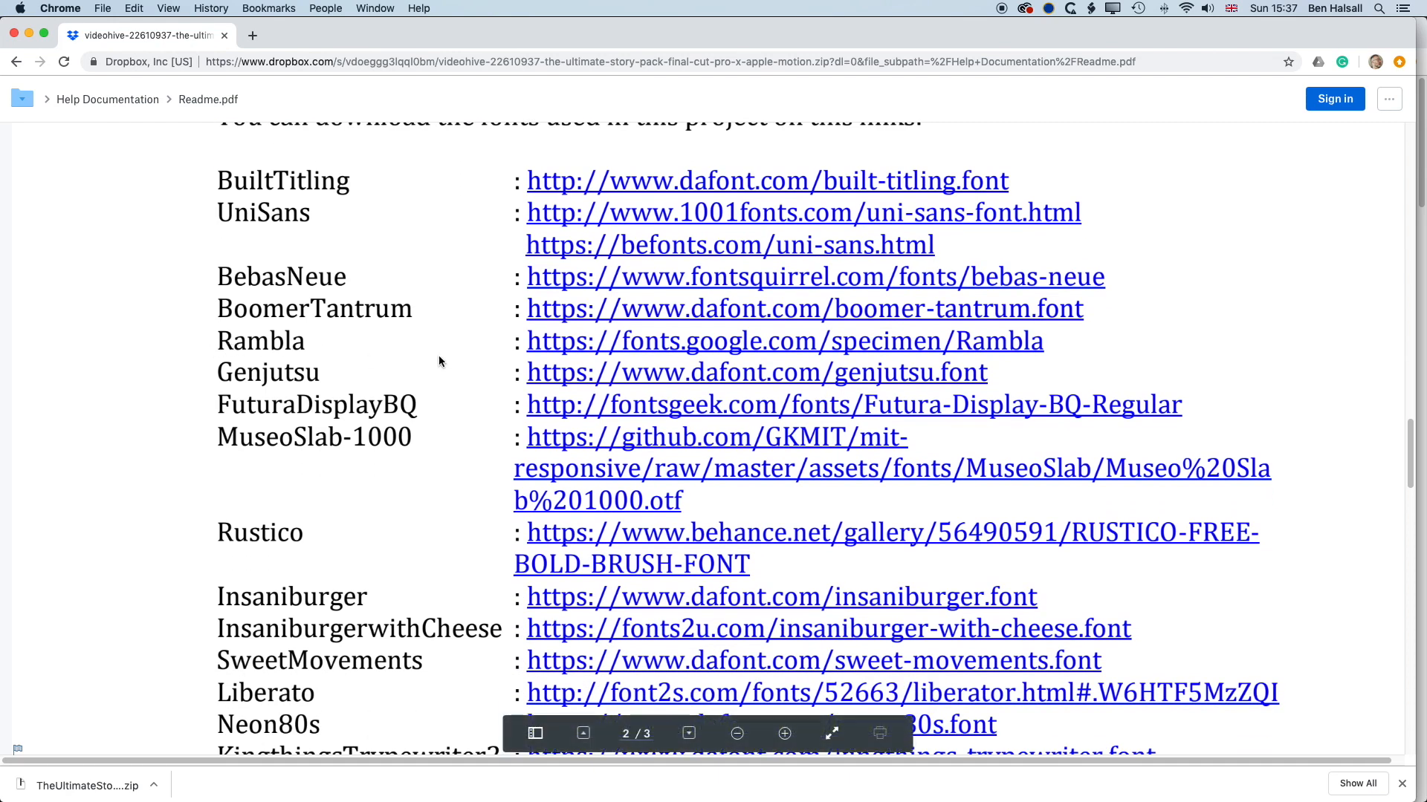
pyautogui.scroll(-15, 357, 392)
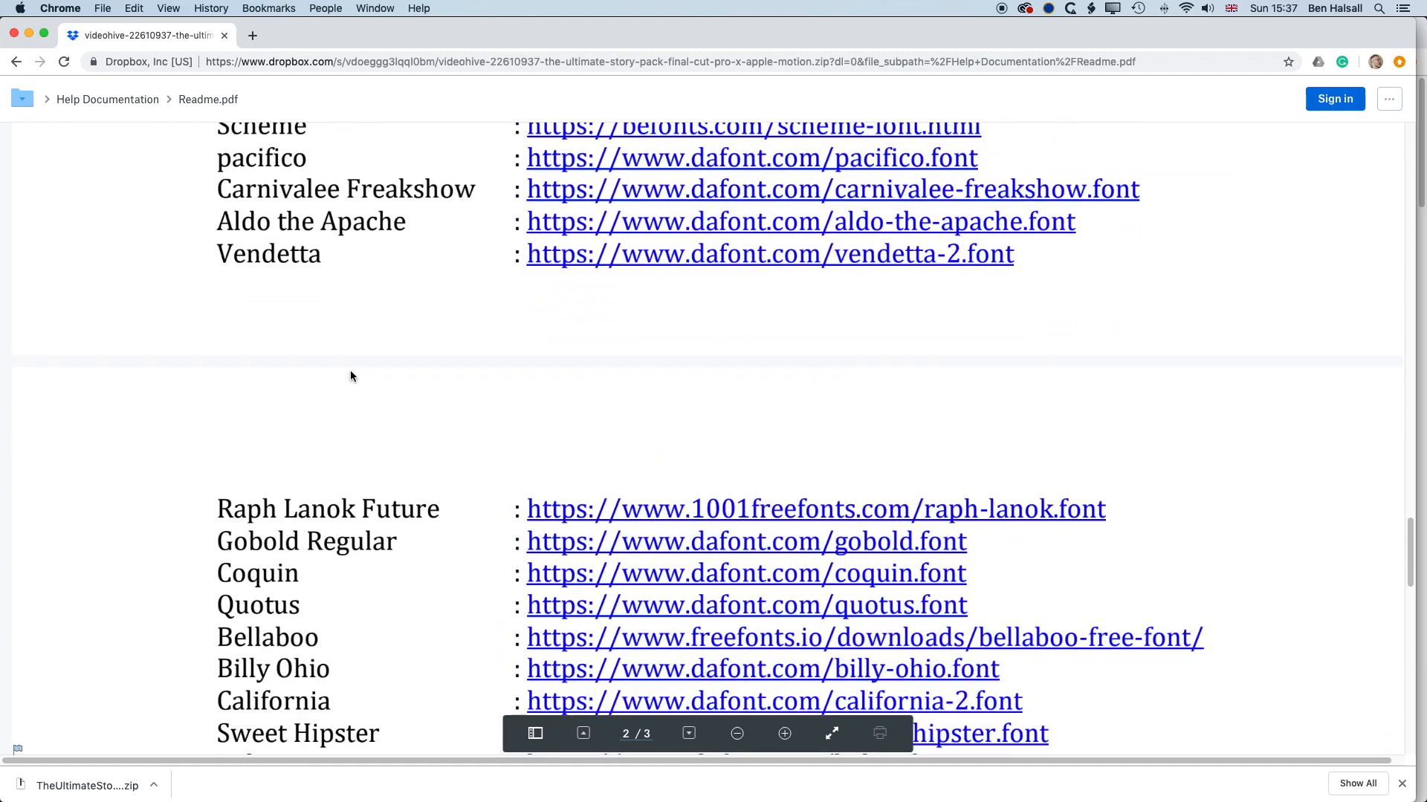
pyautogui.scroll(-10, 350, 374)
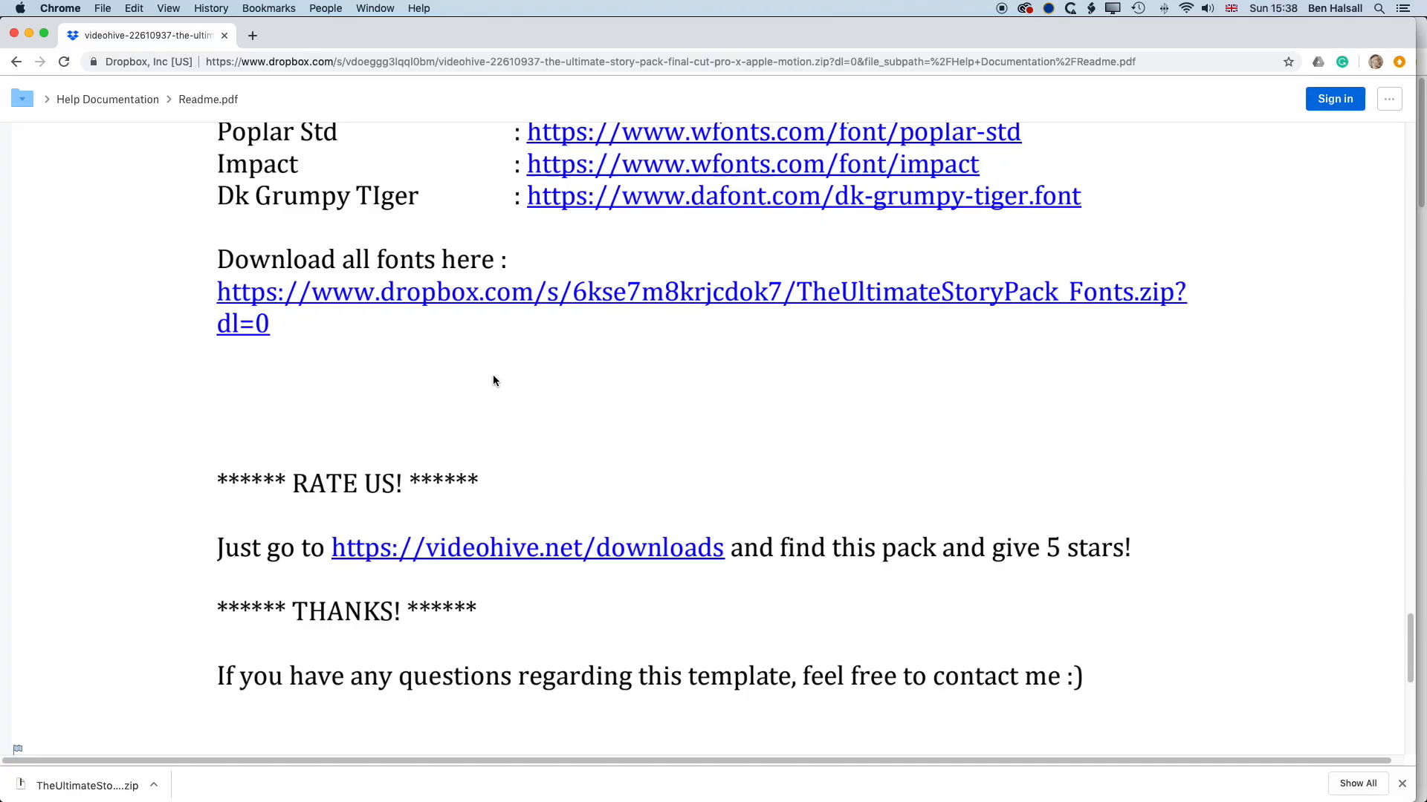
# Switch back to Final Cut Pro and look through the IG_Backgrounds and IG_Headers title categories.
pyautogui.press('super+Tab')
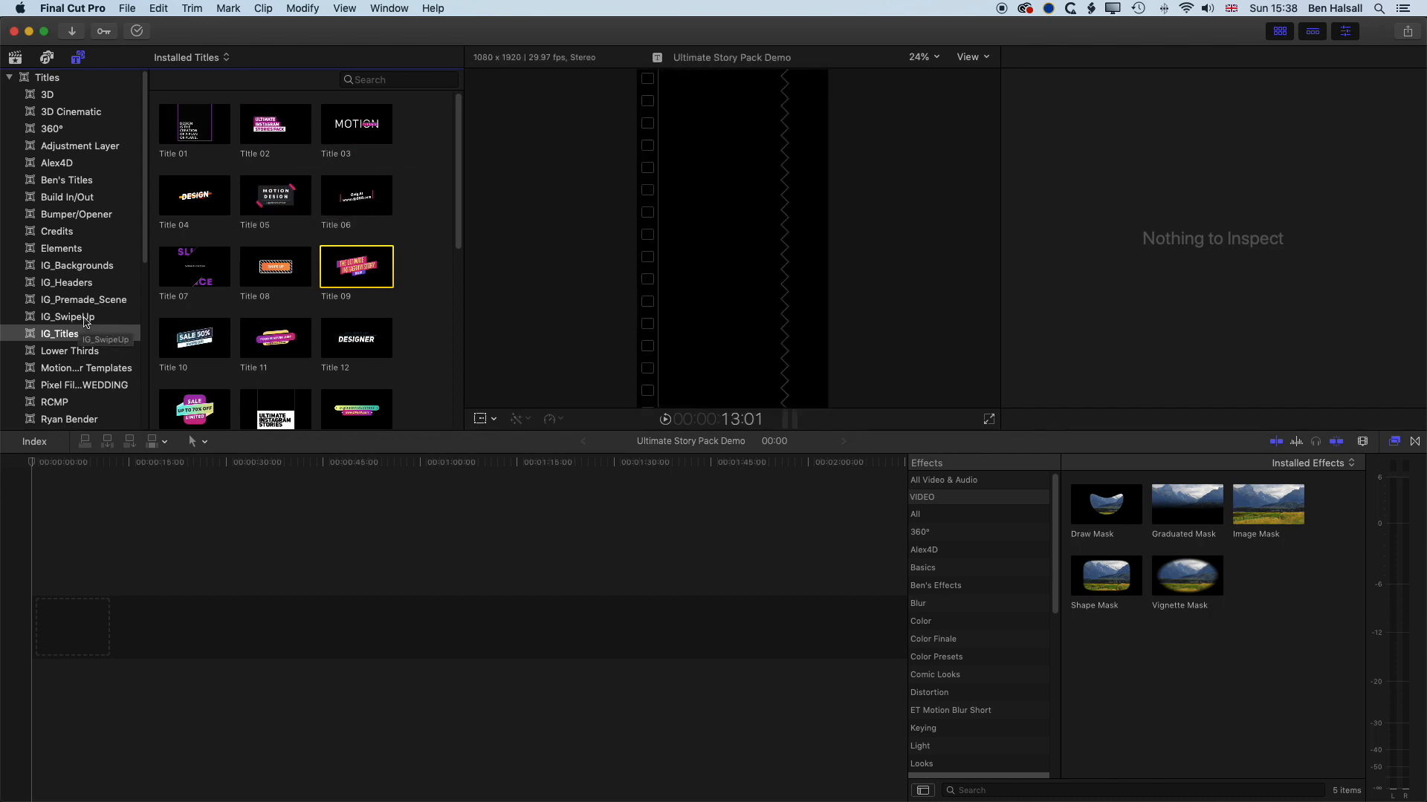
pyautogui.click(50, 266)
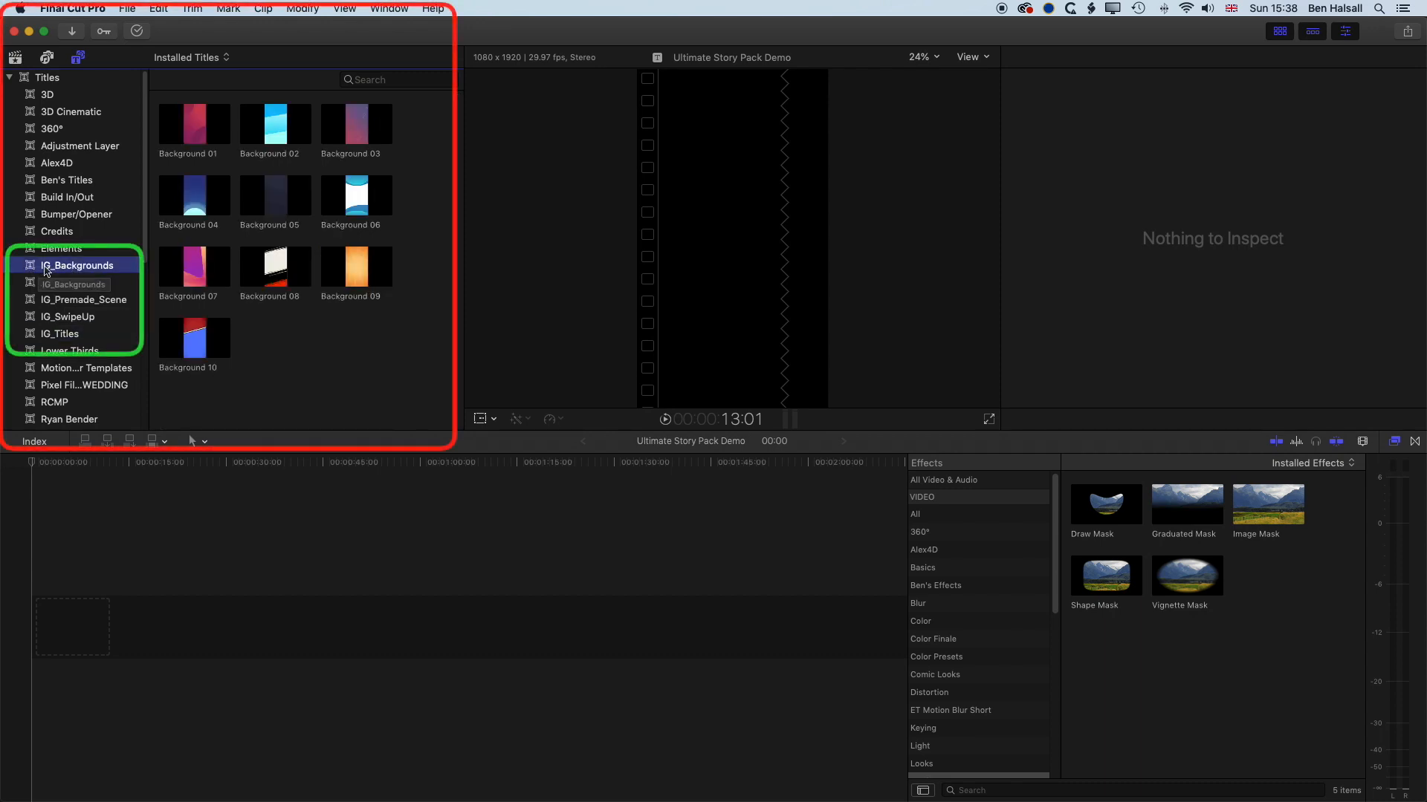
pyautogui.click(46, 283)
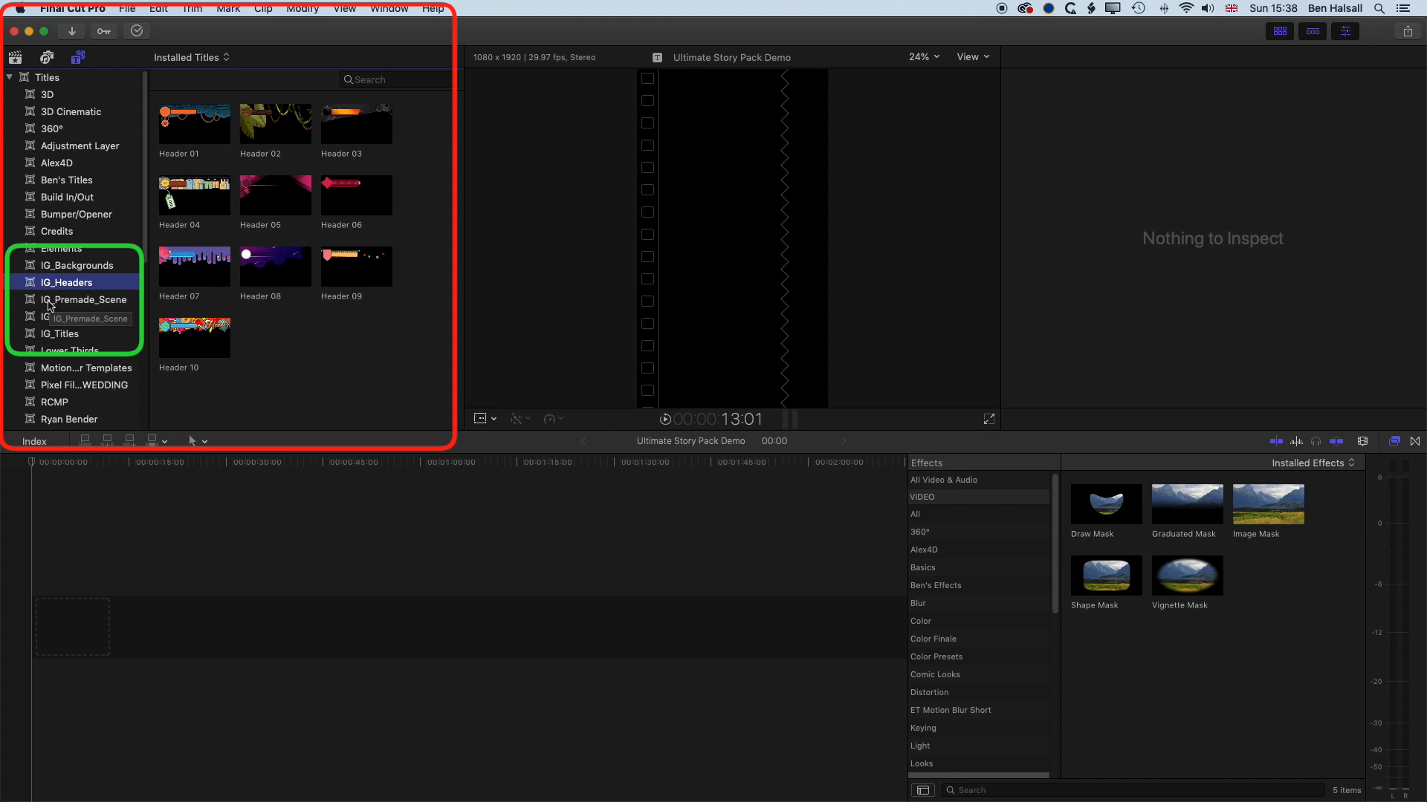
# Add Premade Scene 09 from IG_Premade_Scene to the start of the timeline and place the playhead near the clip's middle.
pyautogui.click(49, 301)
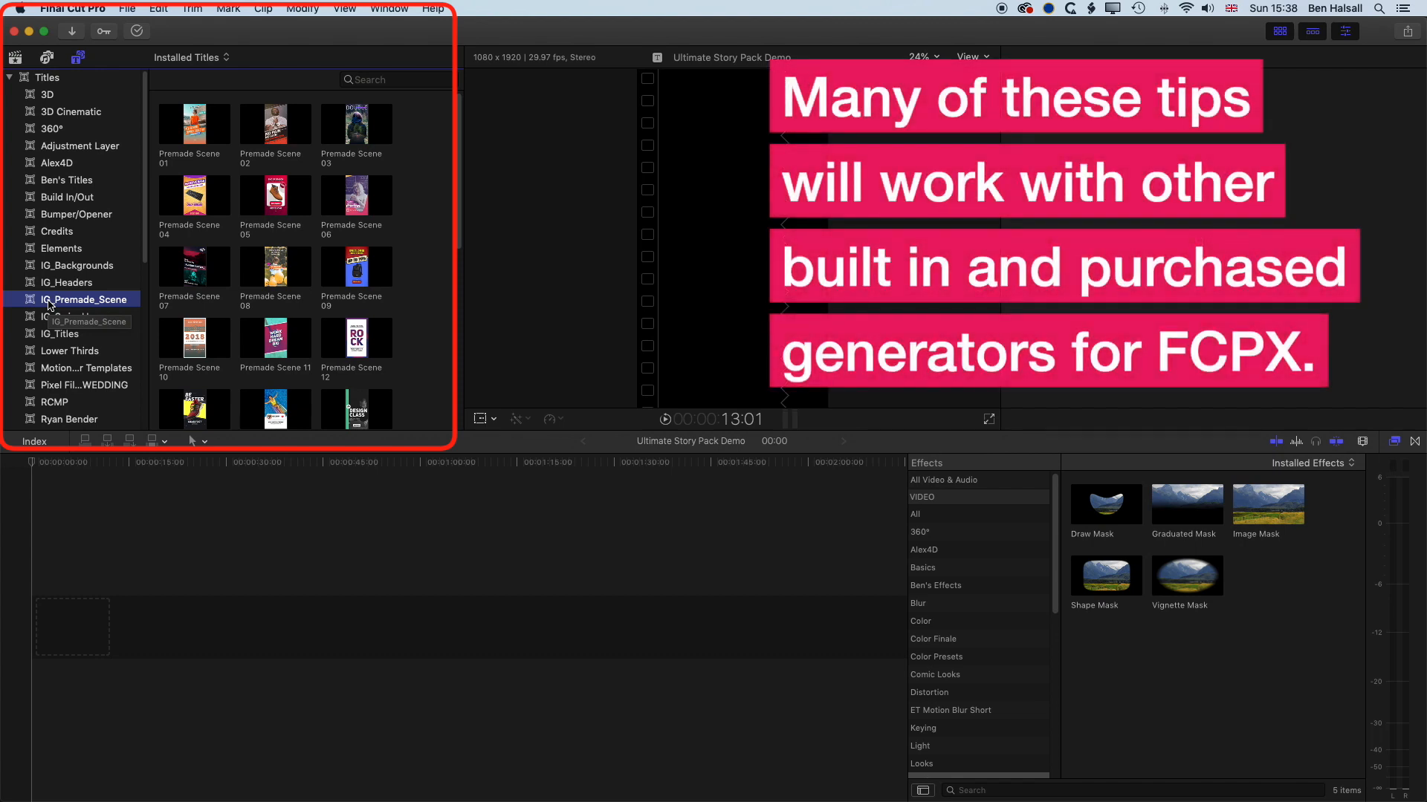
pyautogui.click(350, 268)
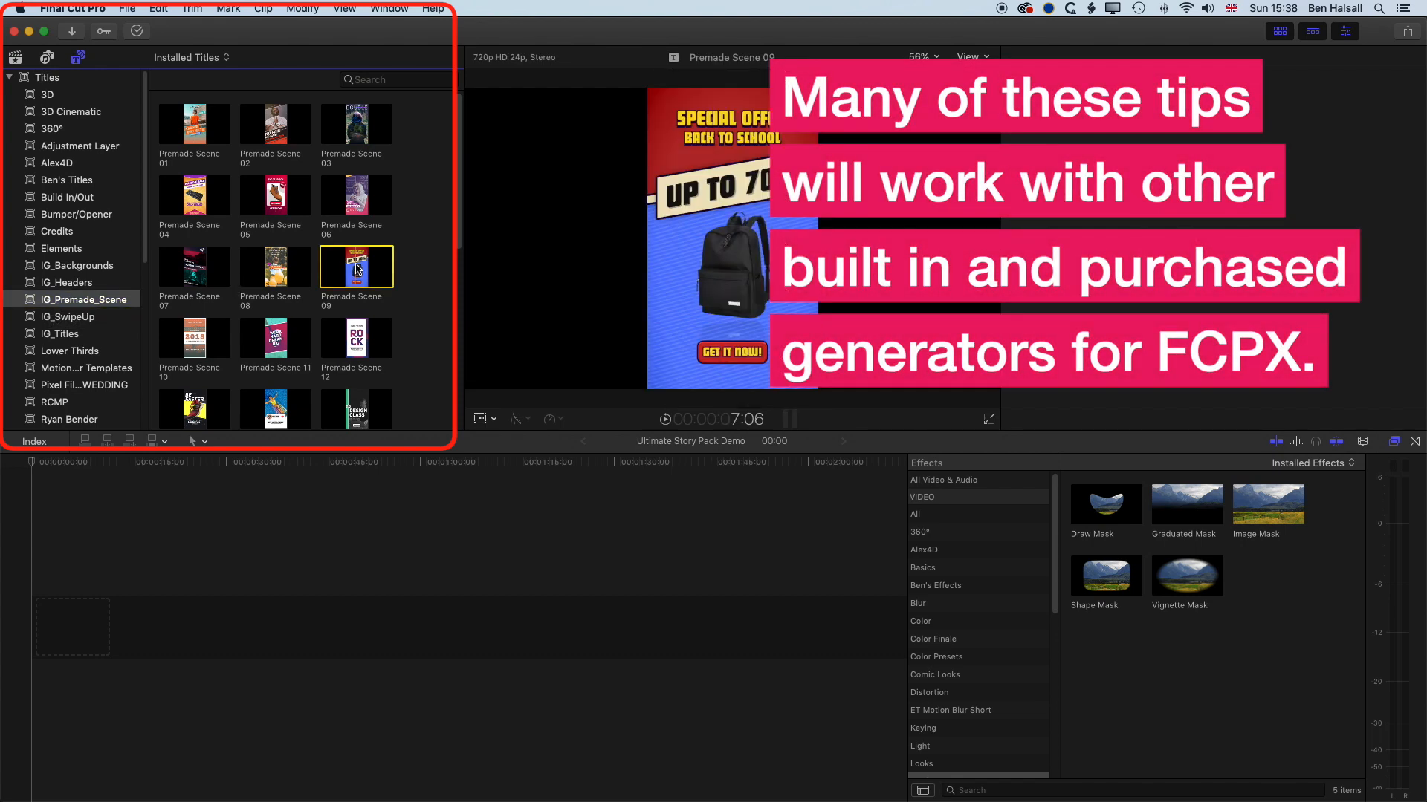
pyautogui.moveTo(348, 271); pyautogui.dragTo(37, 648)
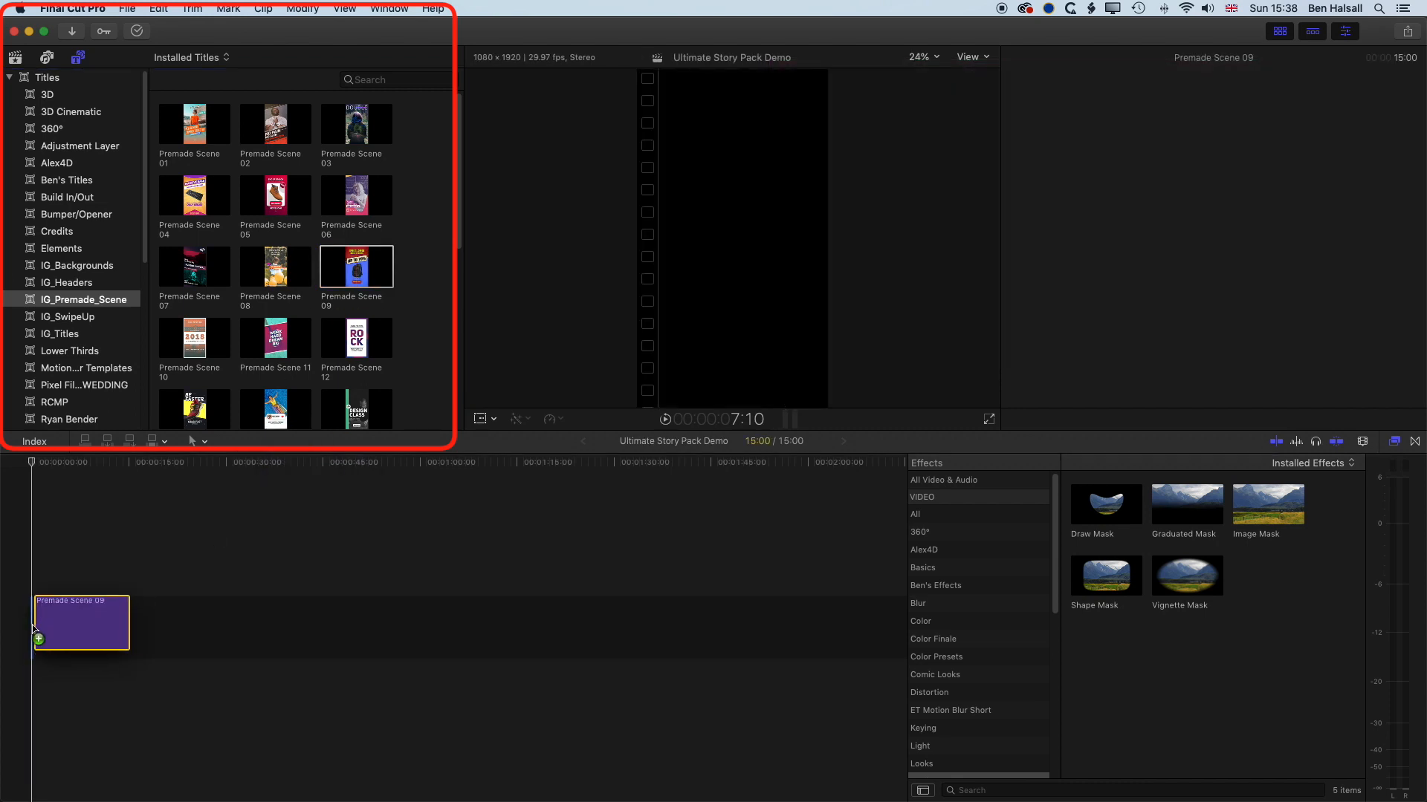
pyautogui.click(83, 463)
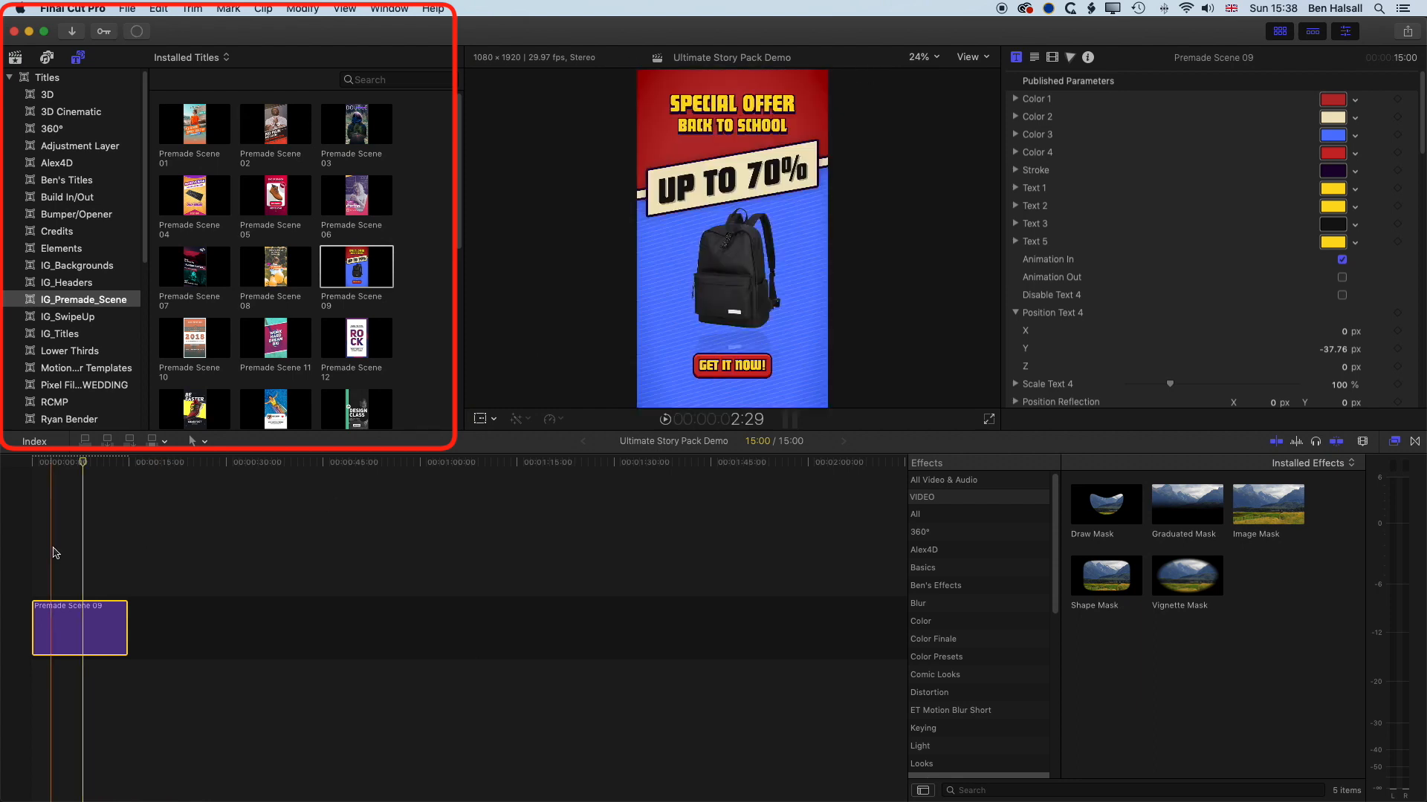
# Place the playhead at 6:20 and check that the Inspector is enabled among the workspace's shown areas.
pyautogui.moveTo(84, 465)
pyautogui.mouseDown()
pyautogui.moveTo(31, 465)
pyautogui.moveTo(77, 466)
pyautogui.mouseUp()
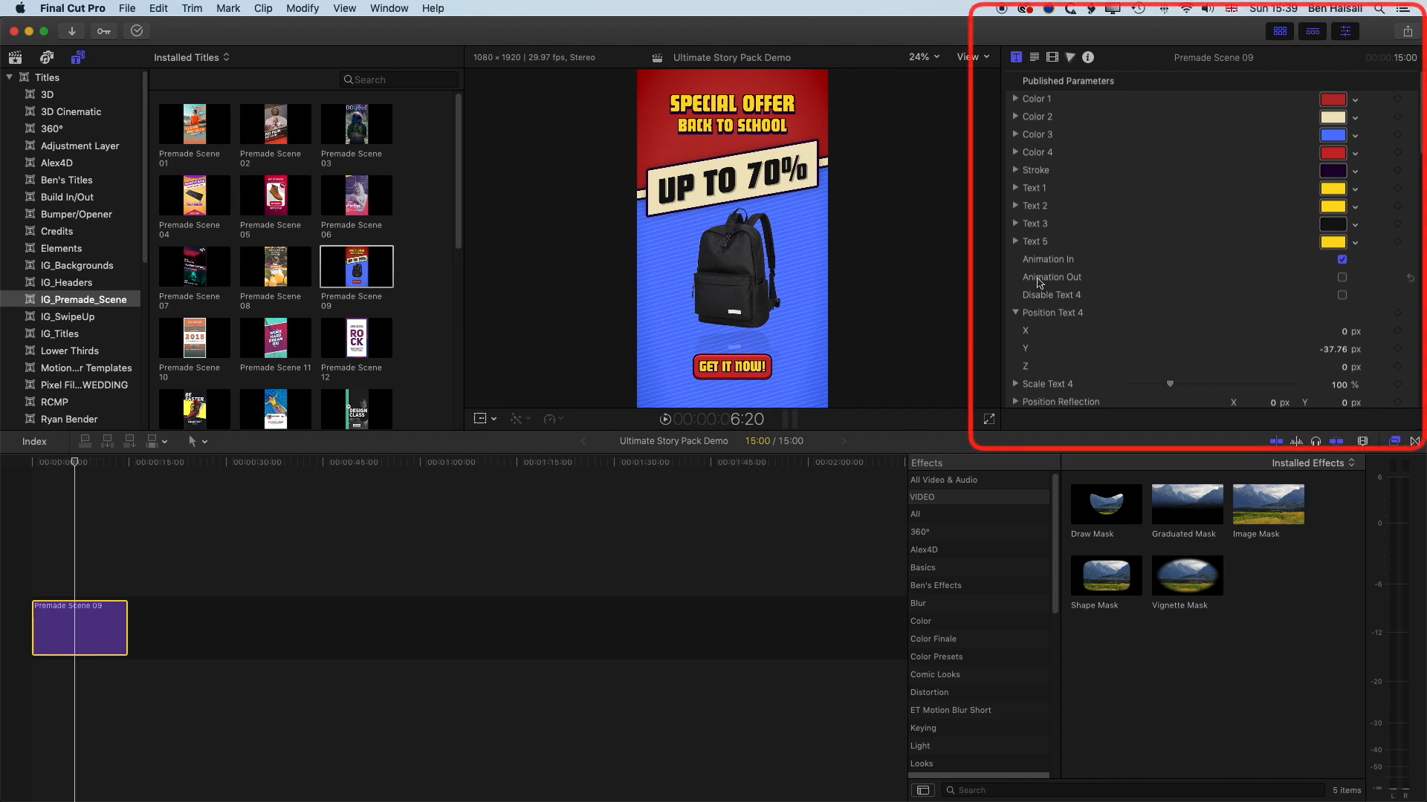
pyautogui.click(396, 6)
pyautogui.moveTo(418, 90)
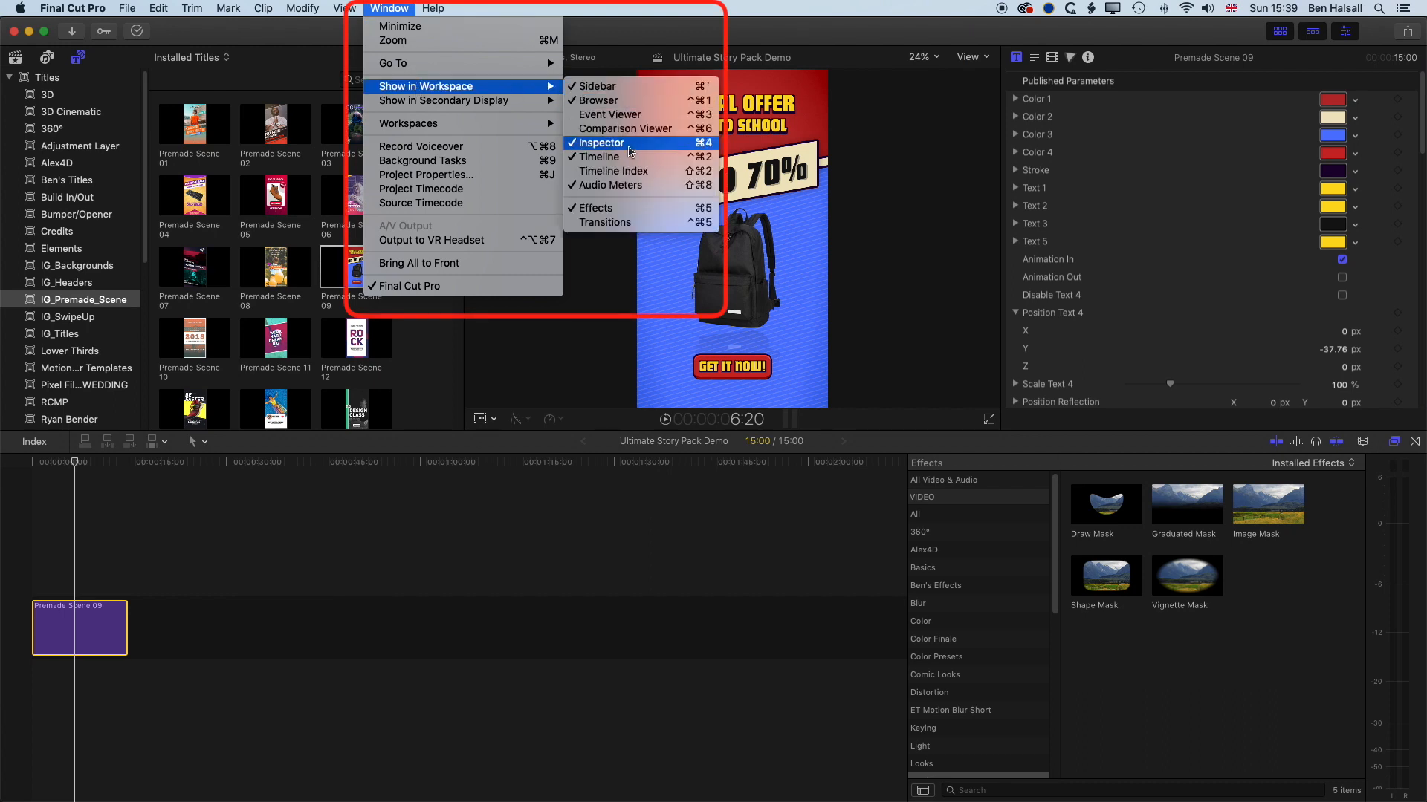
pyautogui.click(656, 32)
pyautogui.moveTo(656, 32); pyautogui.dragTo(657, 33)
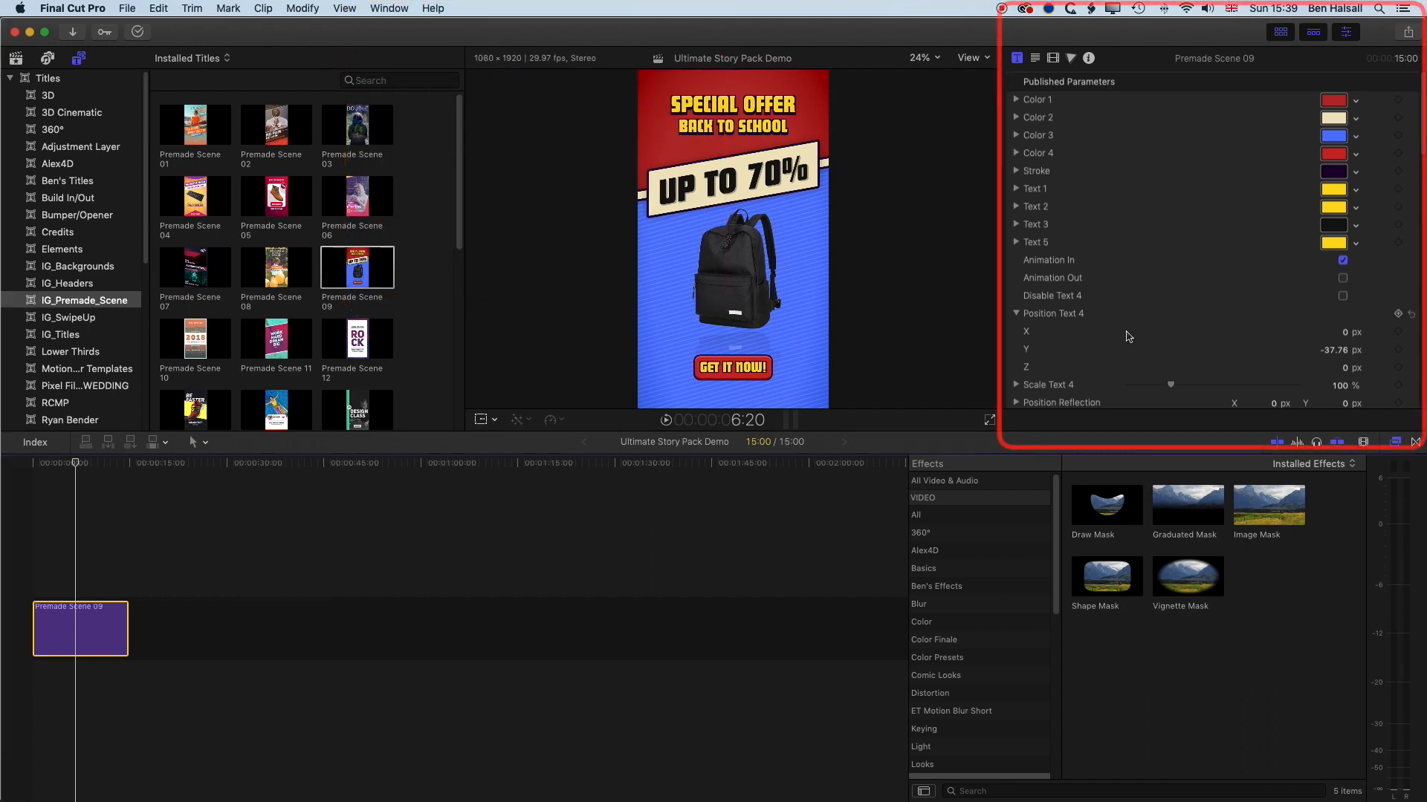
# Look through the scene's text formatting and video settings in the Inspector, returning to its published title parameters.
pyautogui.click(1035, 59)
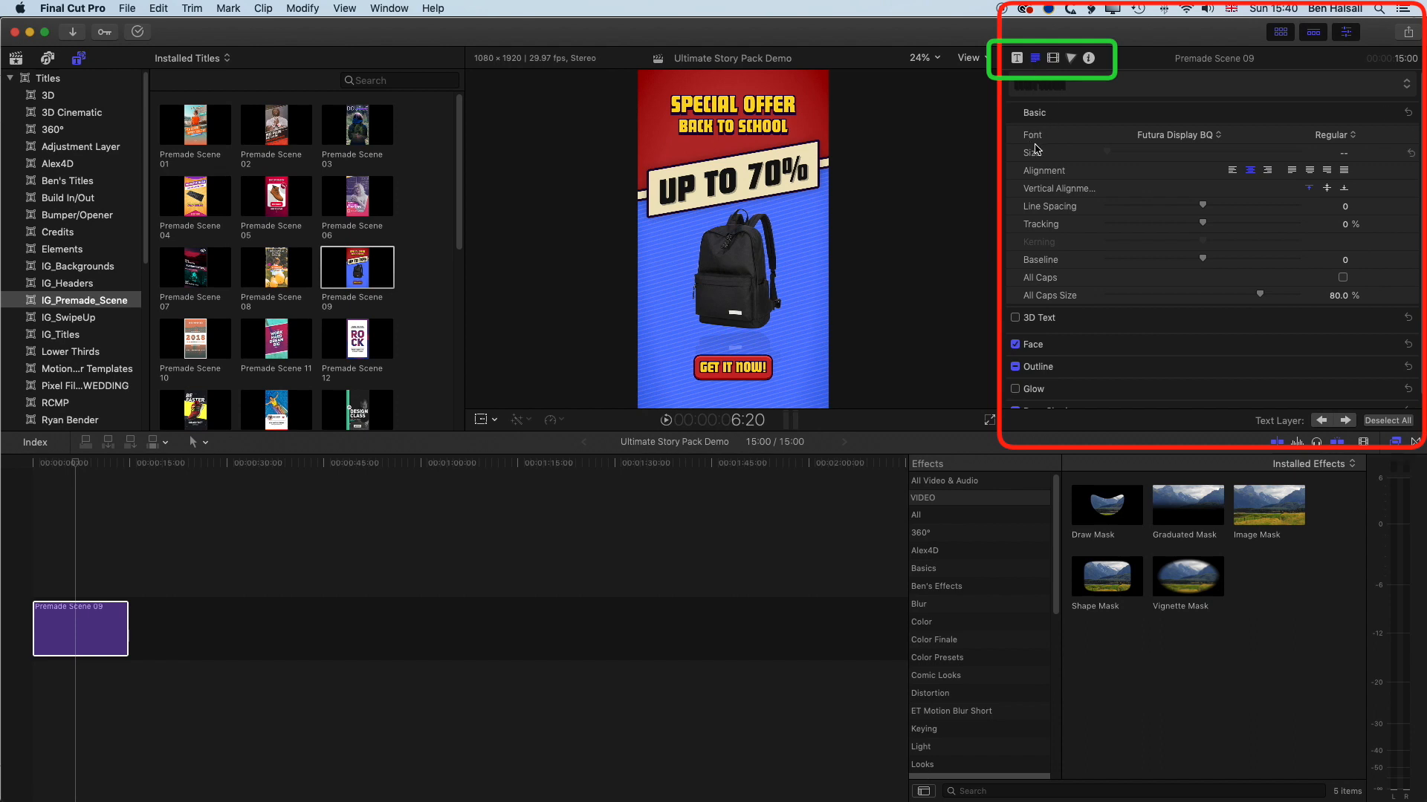
pyautogui.click(1017, 58)
pyautogui.click(1035, 57)
pyautogui.click(1018, 58)
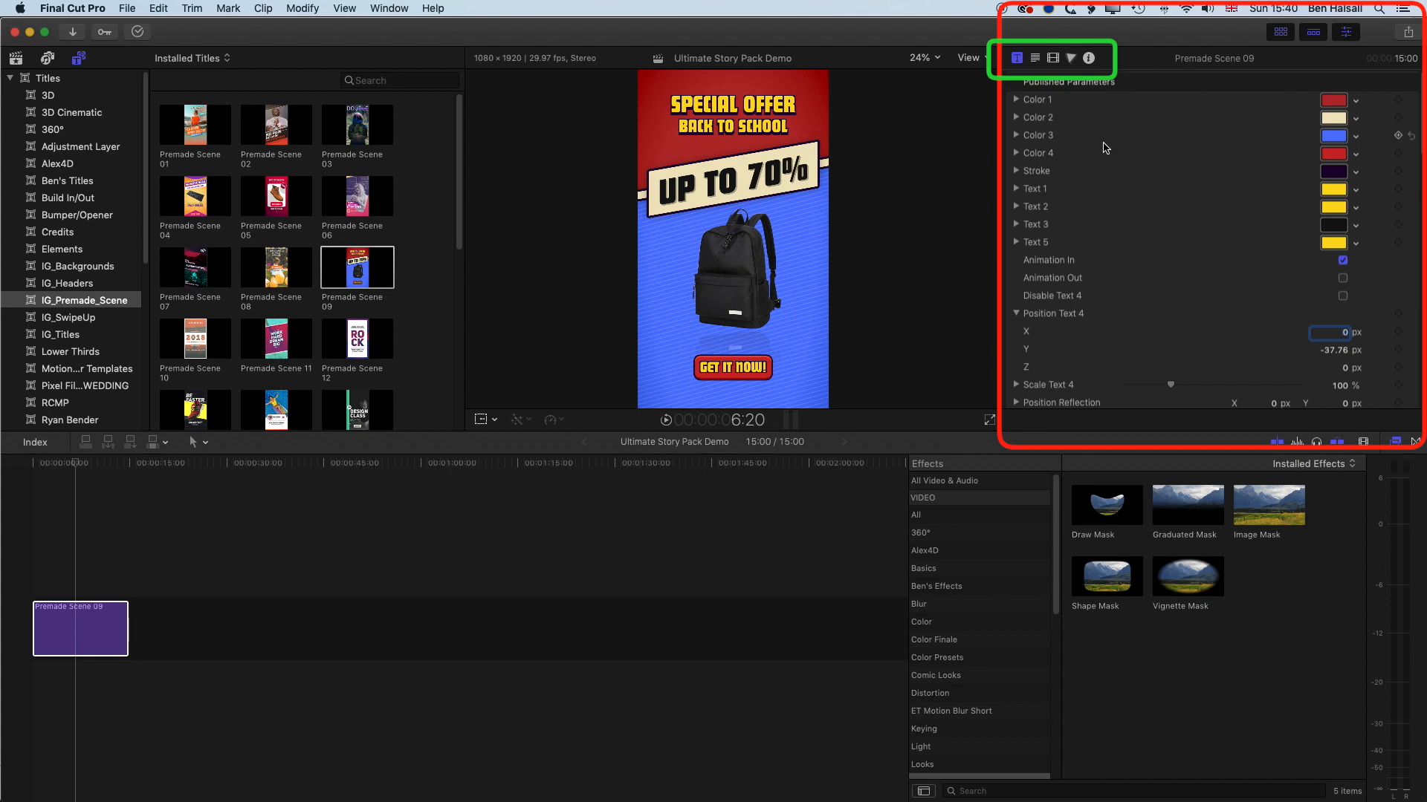
pyautogui.click(1053, 58)
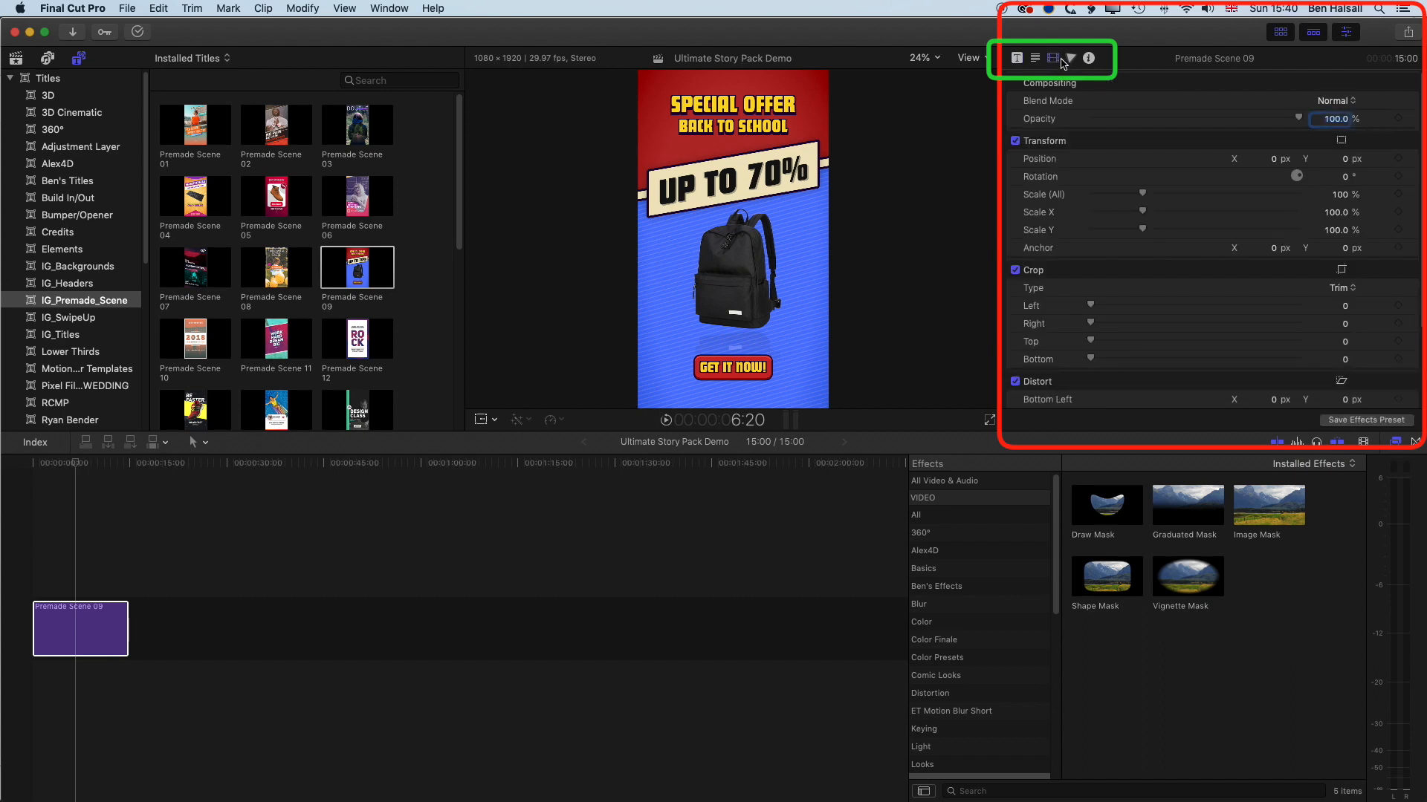
pyautogui.click(1017, 59)
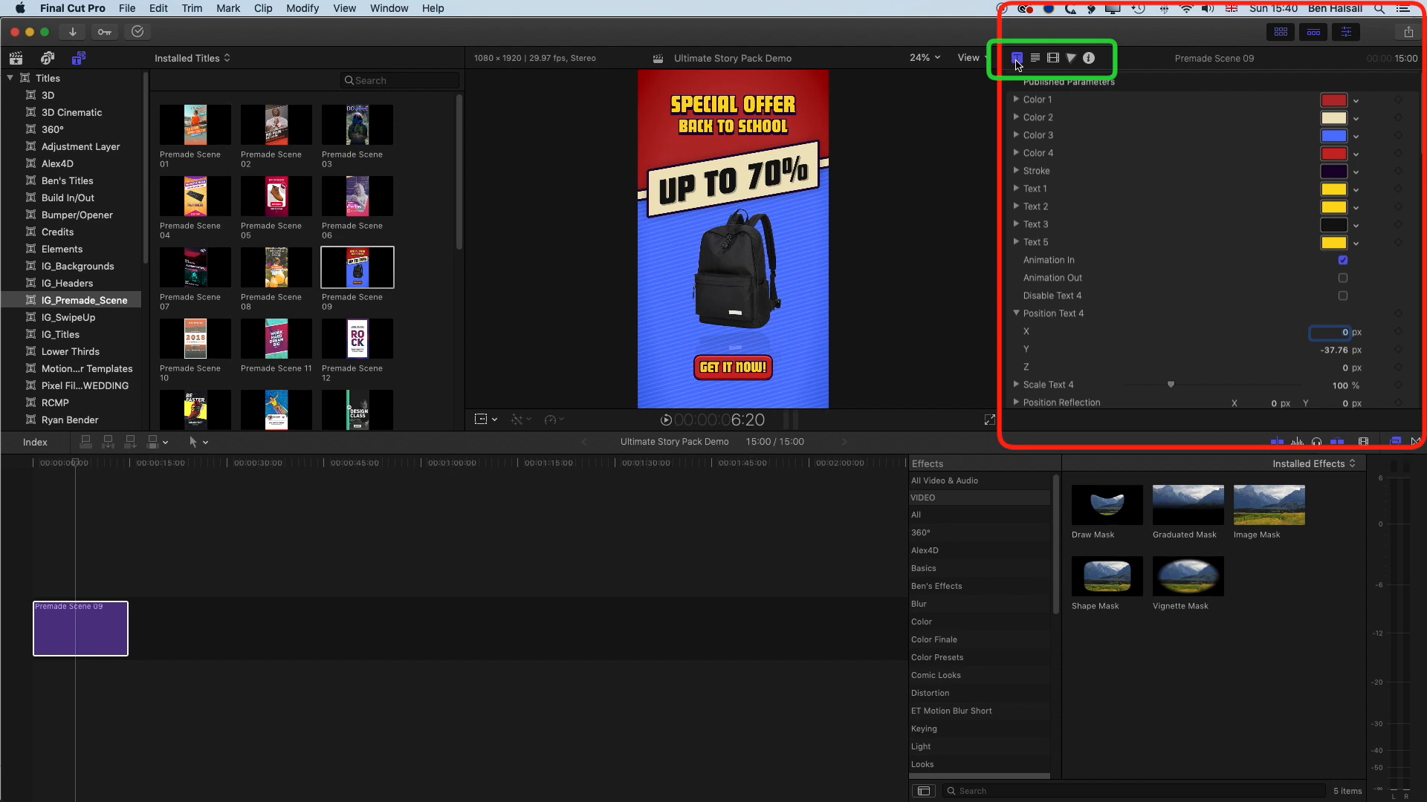
# Set the scene's Color 1 to the magenta swatch, hex FF00EC.
pyautogui.click(1334, 101)
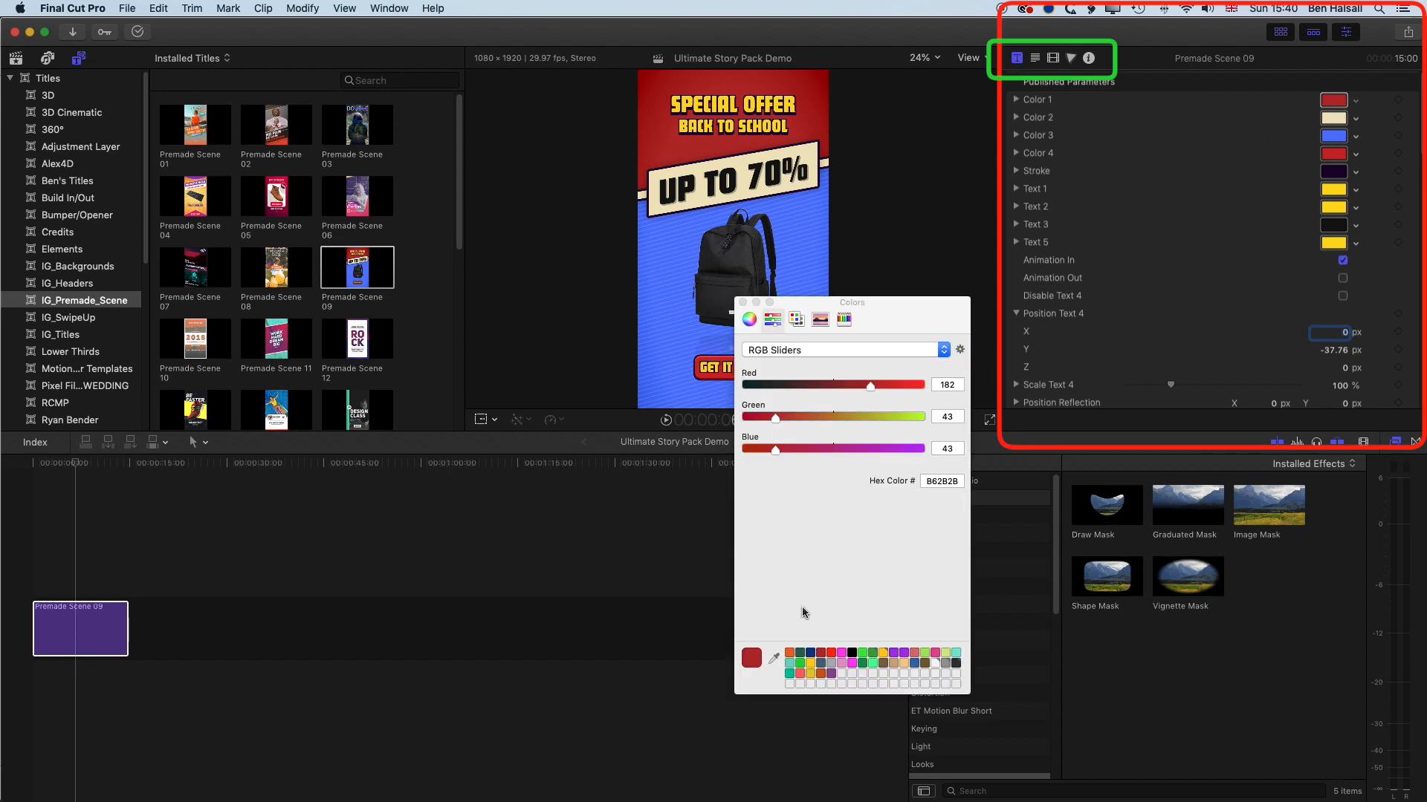
pyautogui.click(843, 654)
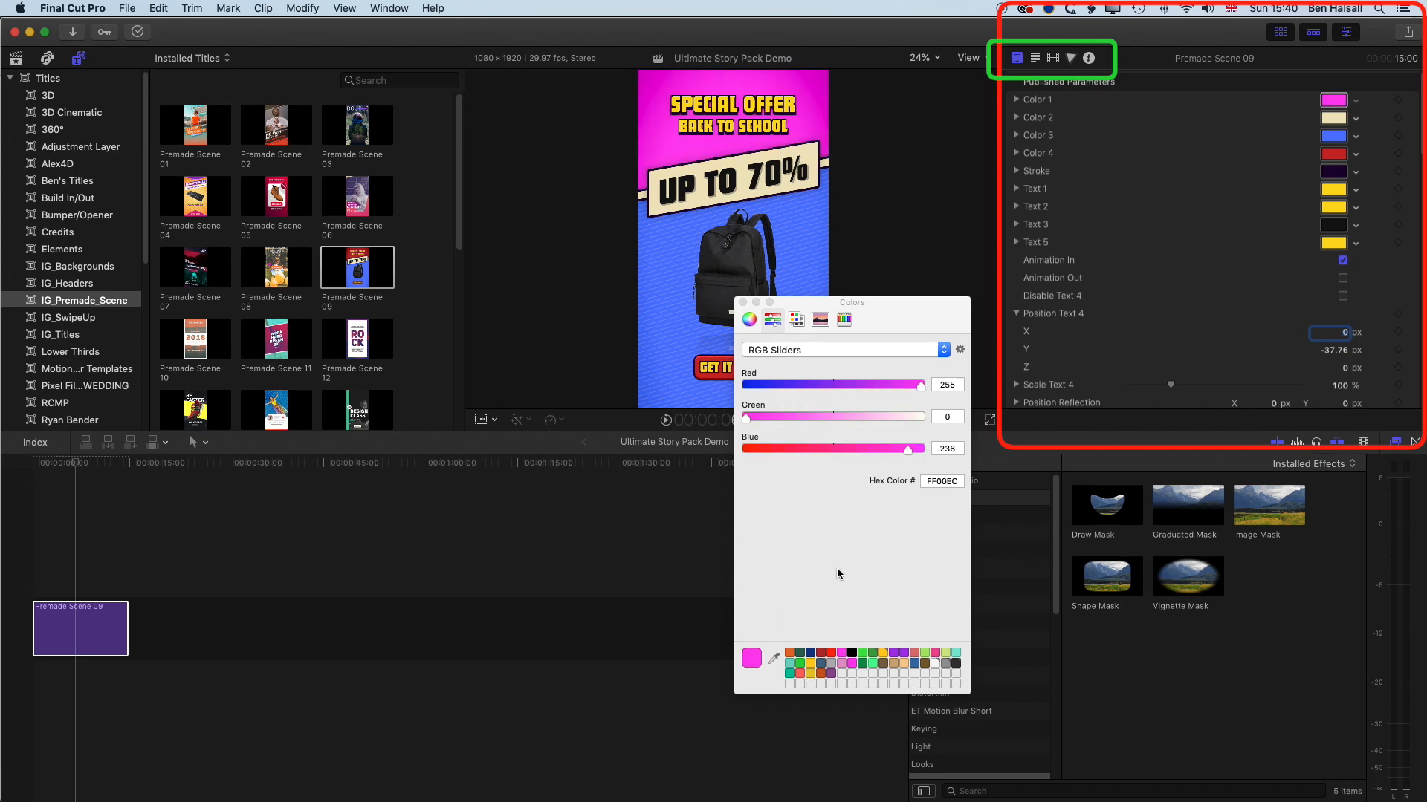
pyautogui.click(742, 303)
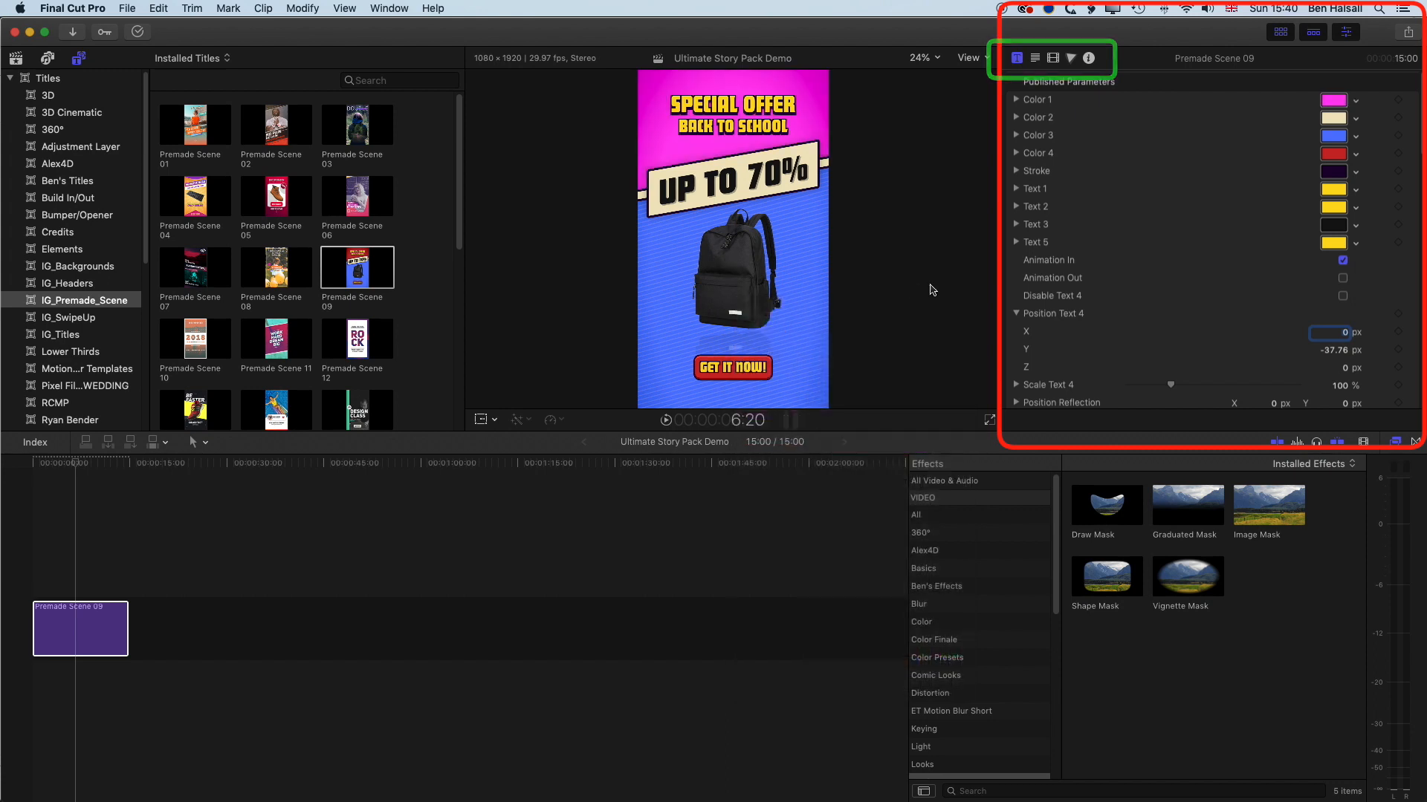
# Set the scene's Color 3 to a golden yellow using the color wheel.
pyautogui.click(1333, 138)
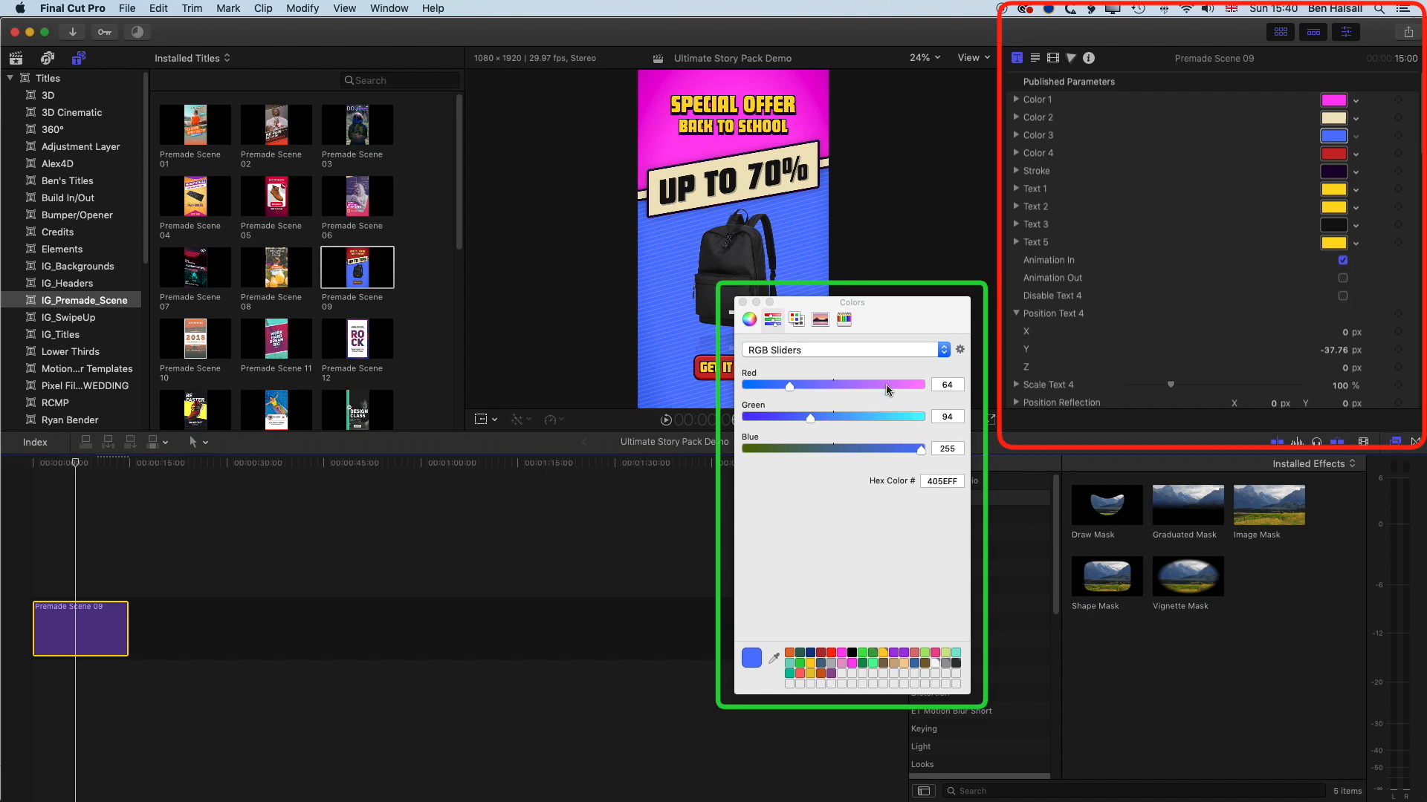
pyautogui.click(742, 303)
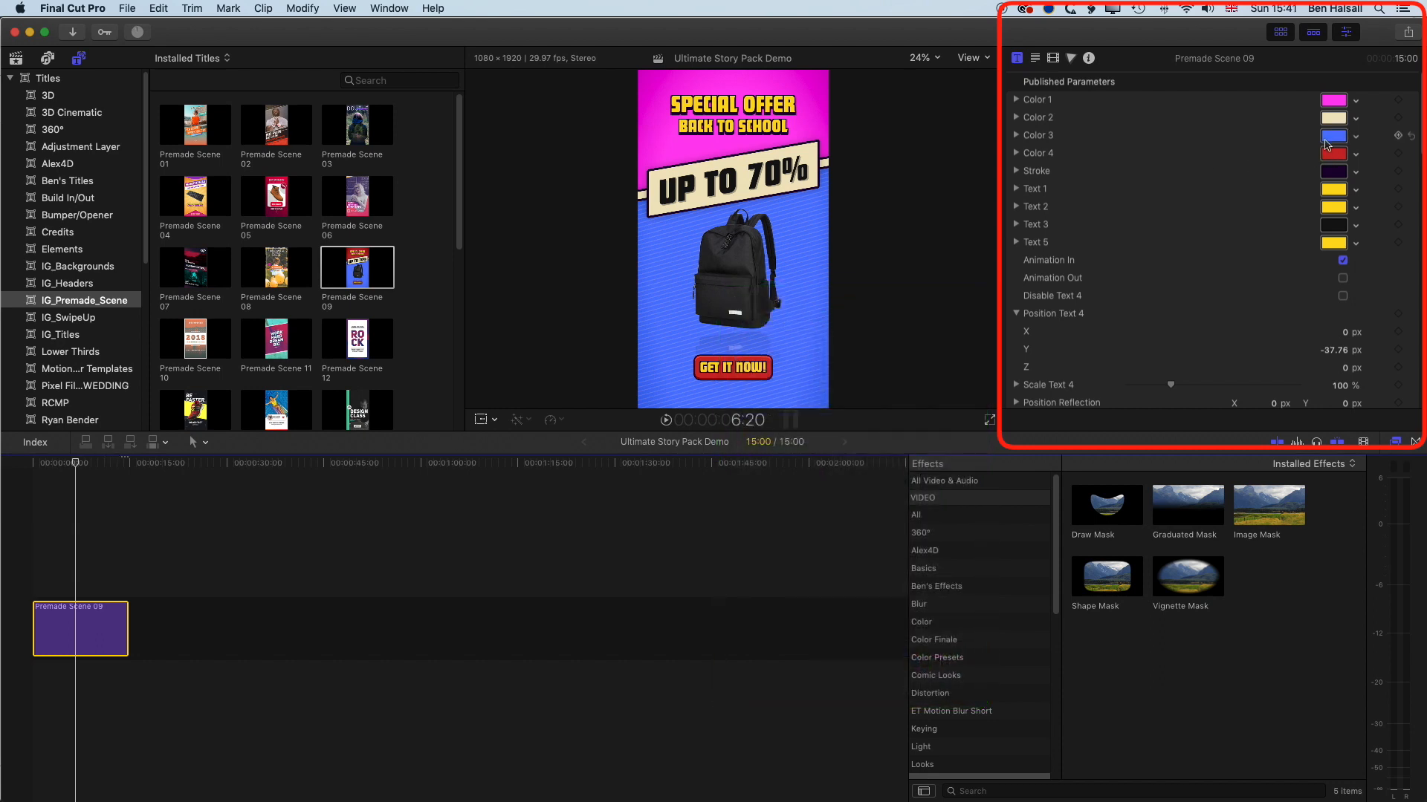
pyautogui.click(1342, 141)
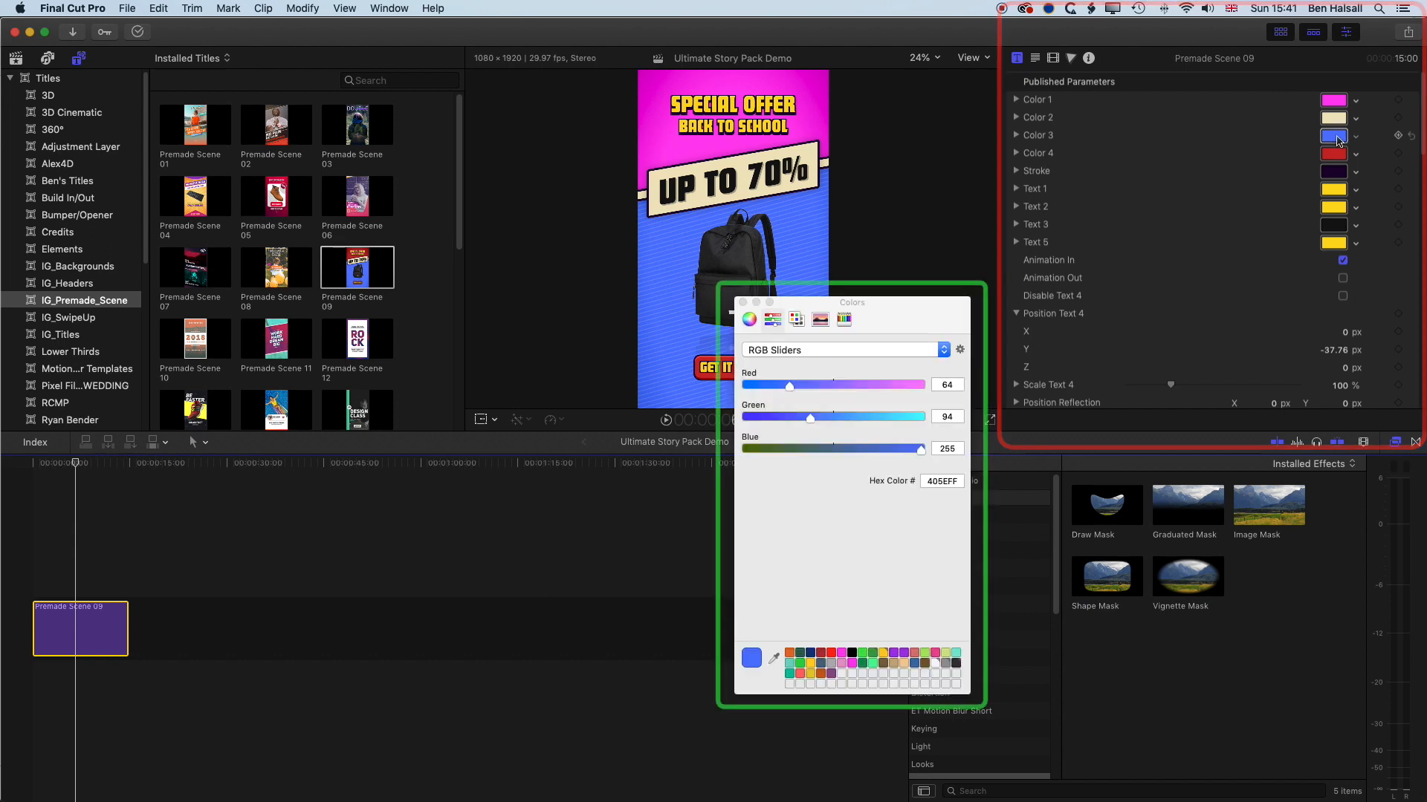
pyautogui.moveTo(885, 321); pyautogui.dragTo(921, 320)
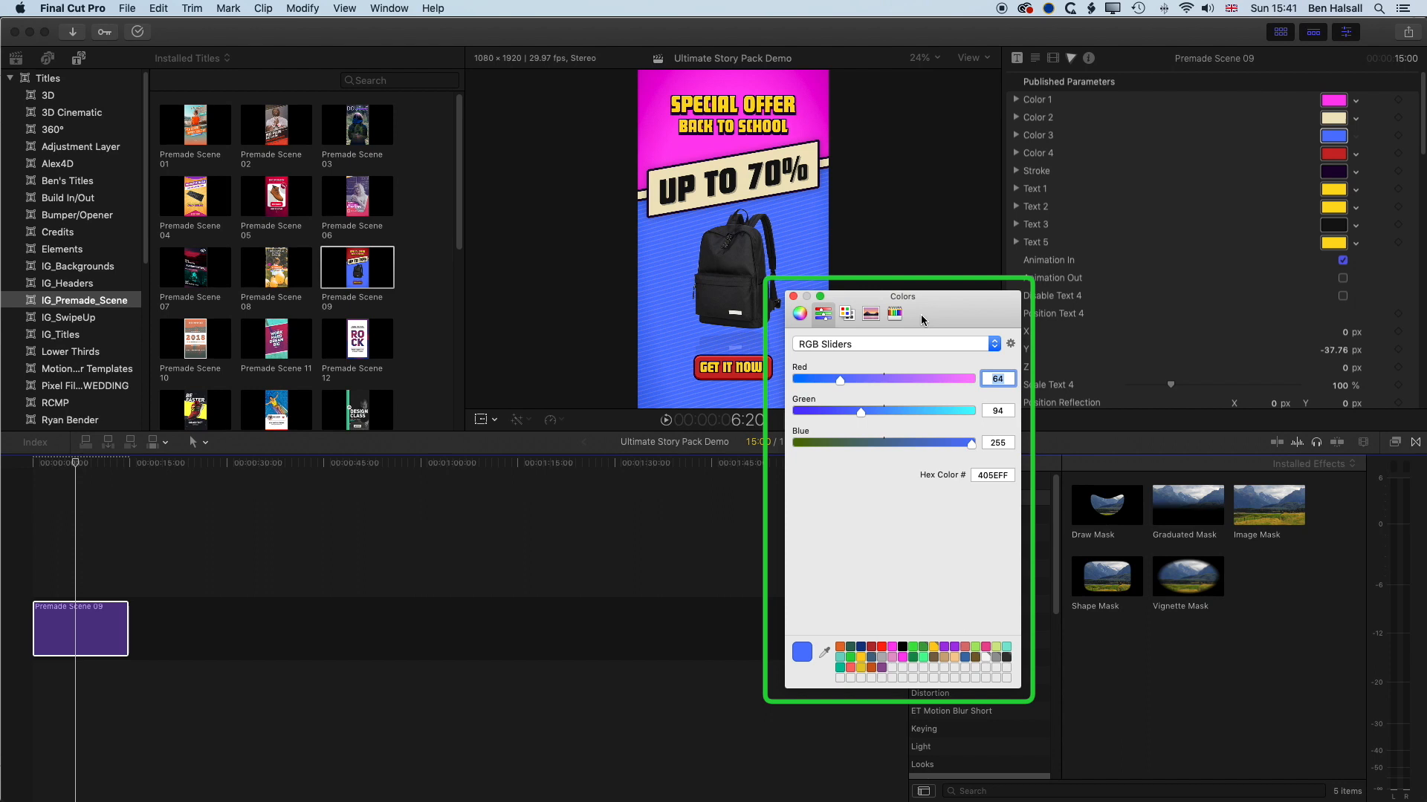
pyautogui.click(800, 314)
pyautogui.click(825, 317)
pyautogui.click(800, 318)
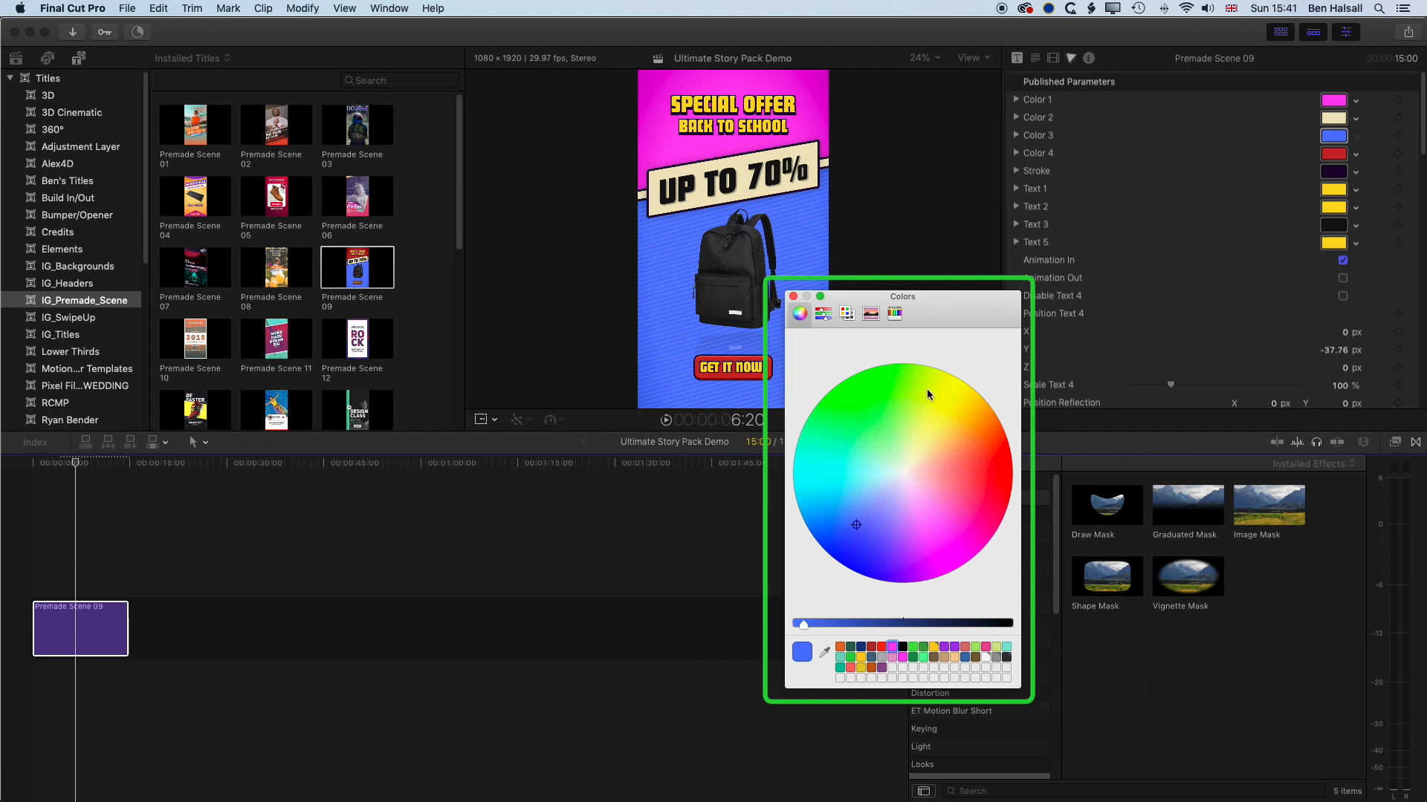
pyautogui.moveTo(858, 529); pyautogui.dragTo(957, 413)
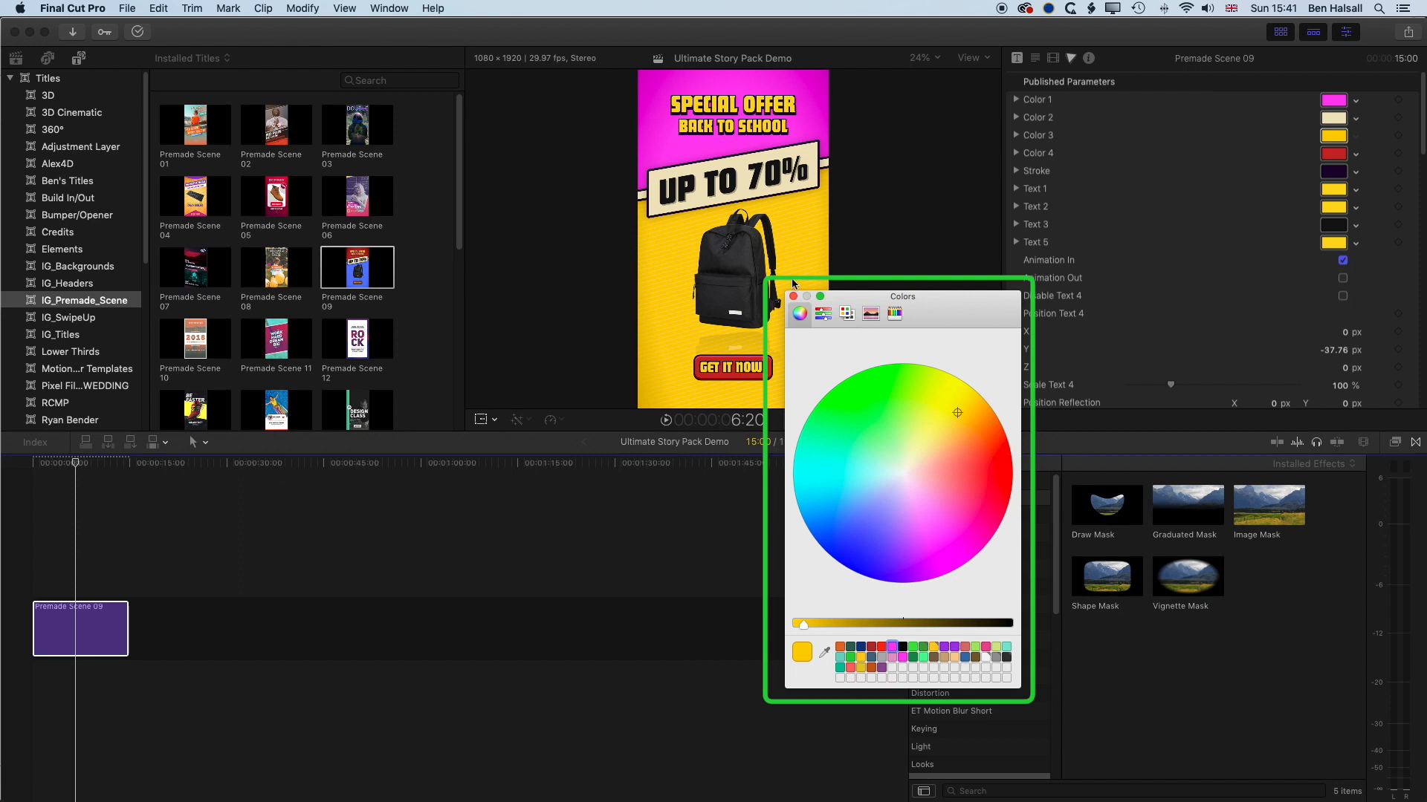
# Display the RGB sliders for the new yellow, F7D23F, and save it as a custom color swatch.
pyautogui.click(823, 315)
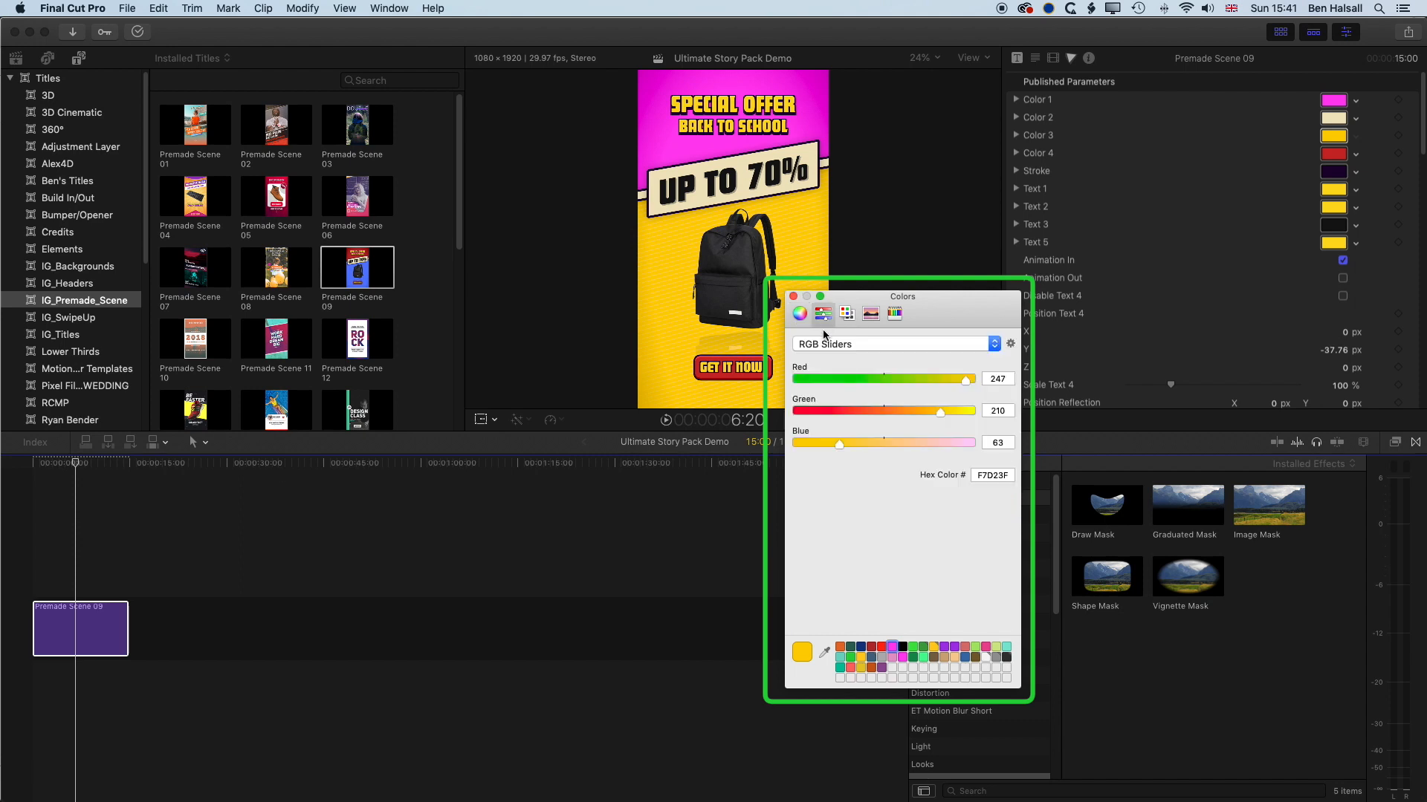
pyautogui.click(871, 345)
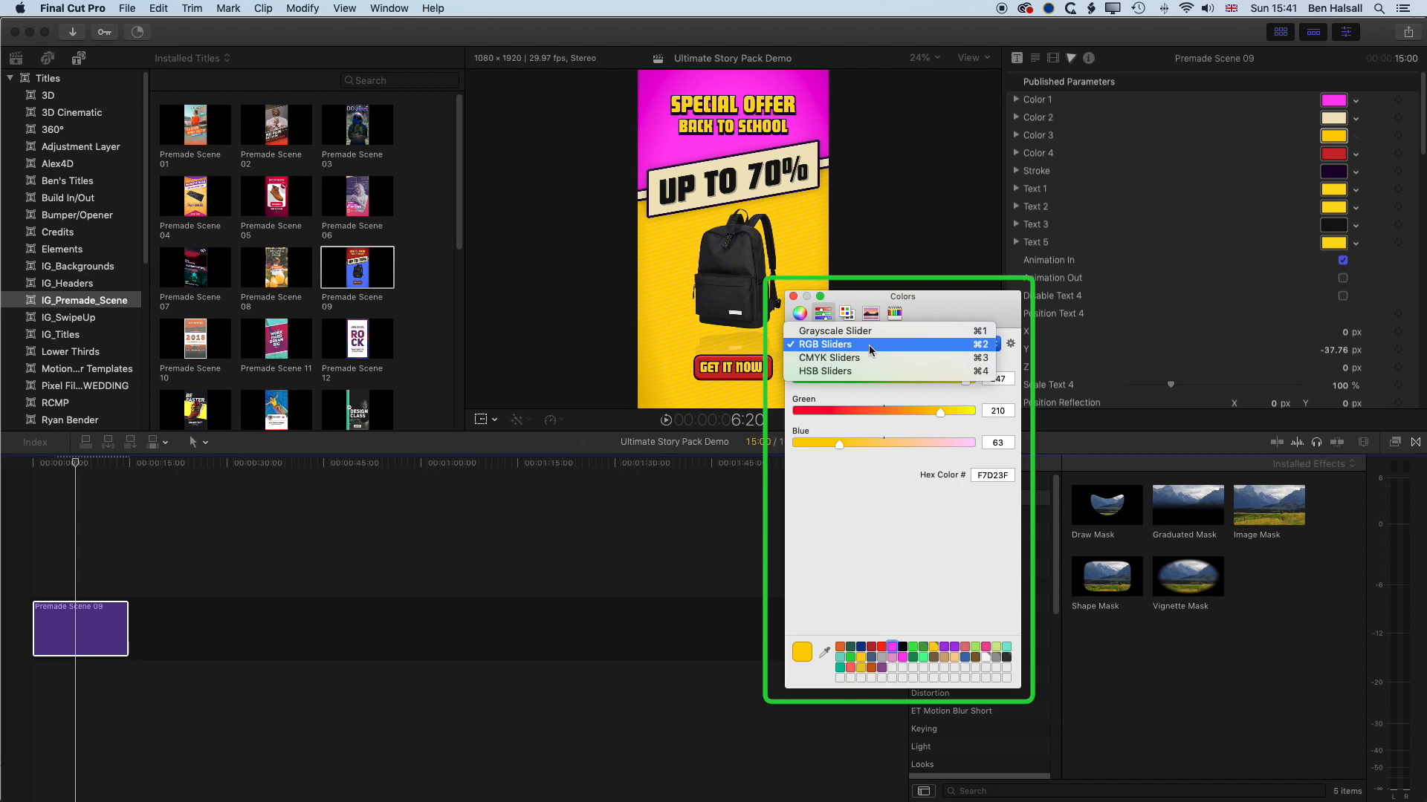
pyautogui.click(854, 346)
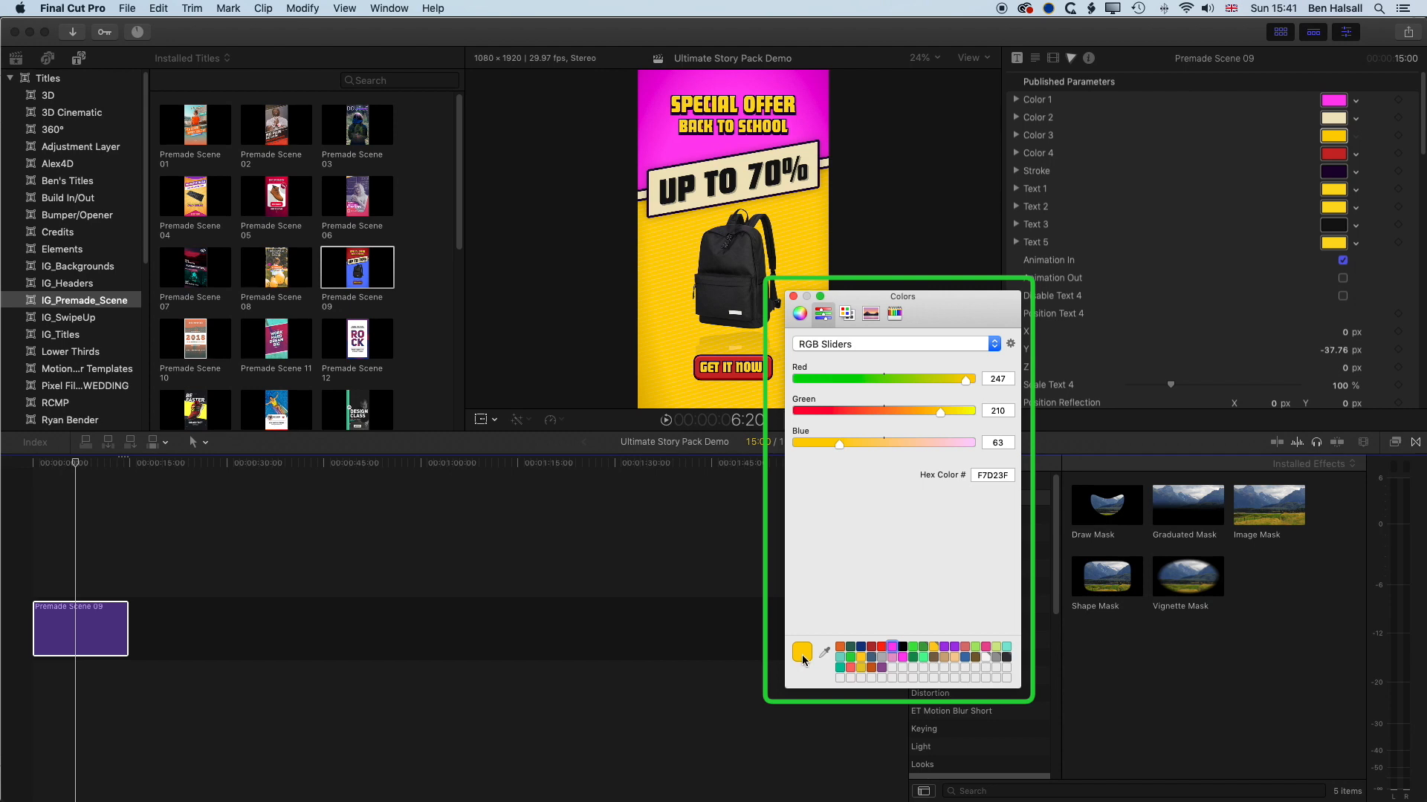
pyautogui.moveTo(804, 655); pyautogui.dragTo(894, 668)
pyautogui.click(860, 668)
pyautogui.click(892, 668)
pyautogui.click(791, 297)
# Replace the Textholder 1 text with "IN STORE NOW".
pyautogui.scroll(-5, 1069, 289)
pyautogui.scroll(5, 1069, 290)
pyautogui.scroll(-8, 1069, 291)
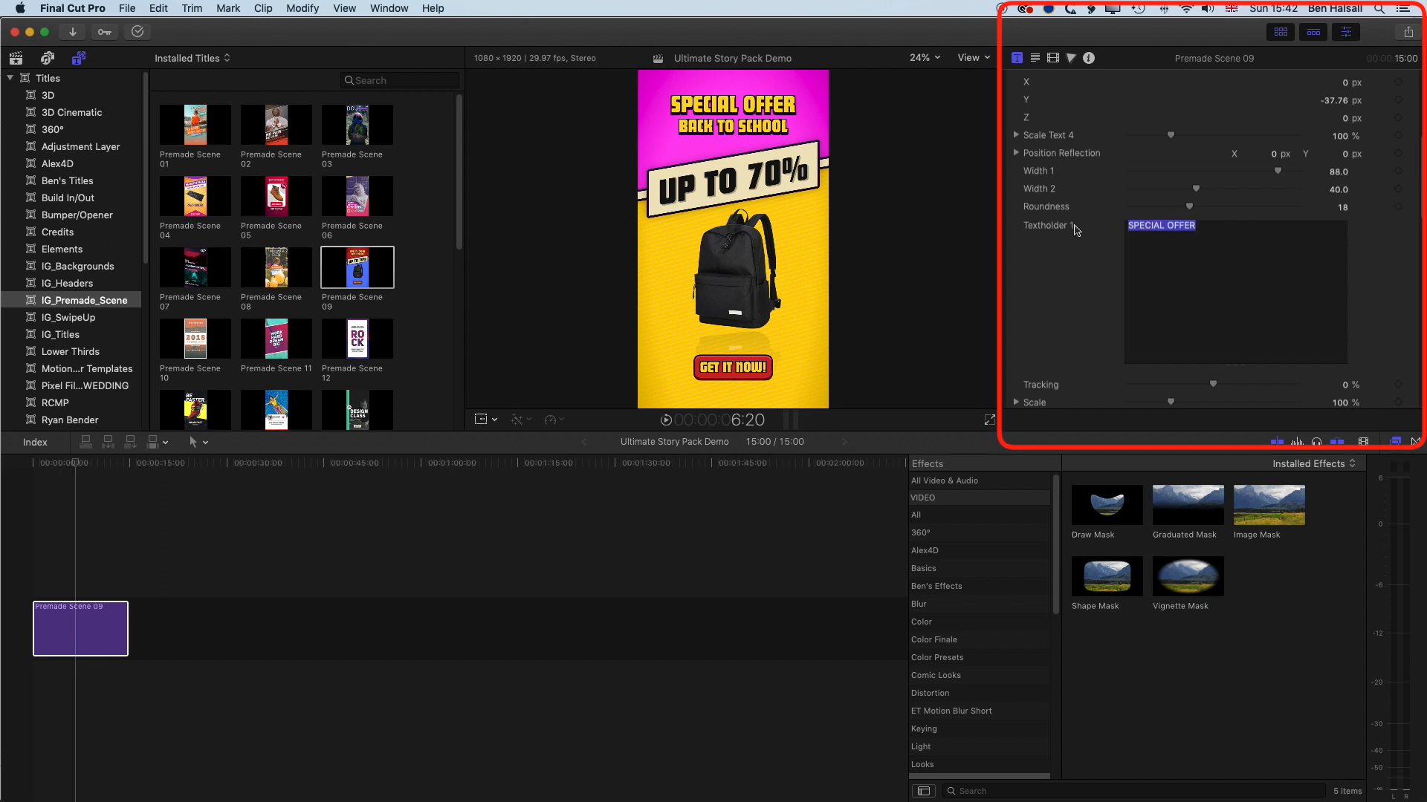
pyautogui.write('IN STORE NOW')
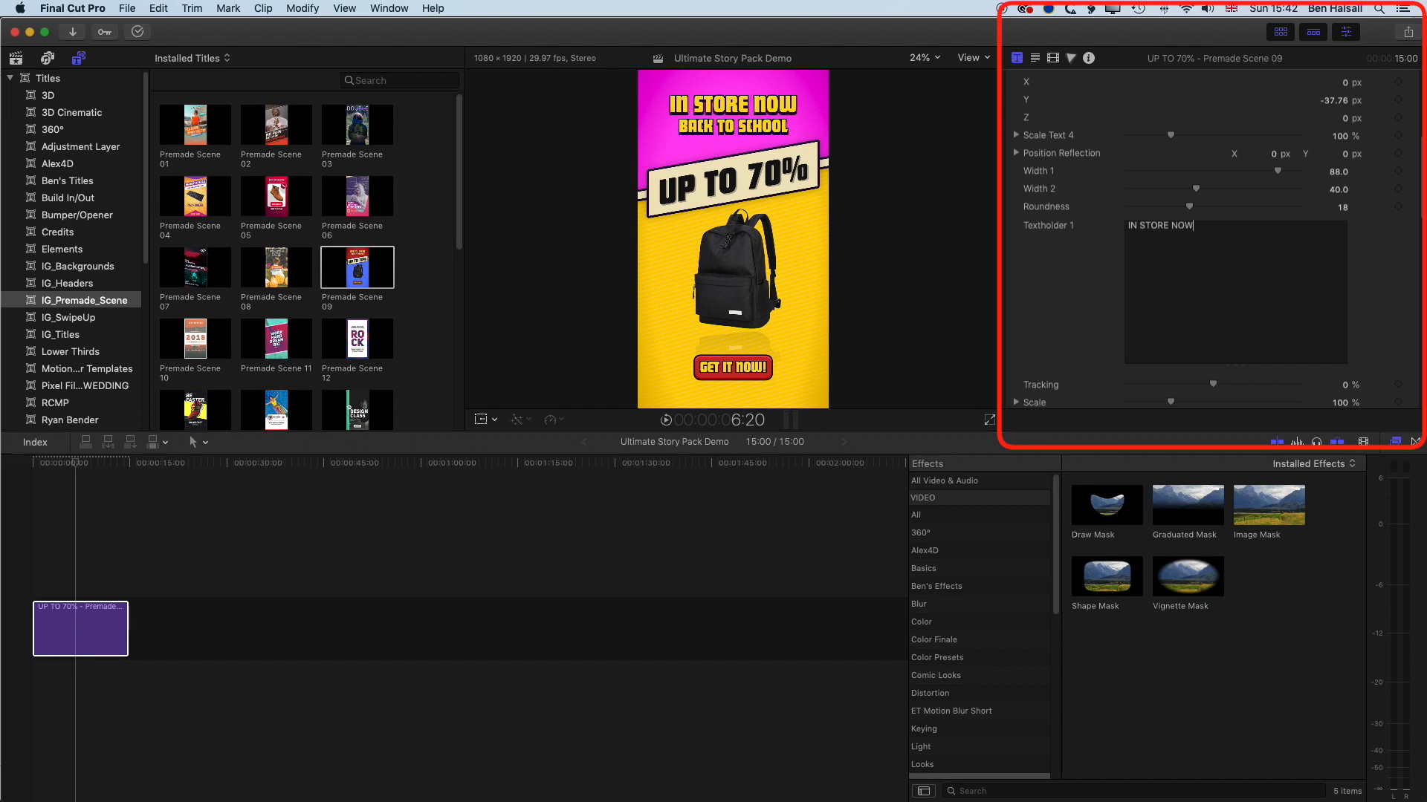
# Edit the Textholder 2 text to read "READY FOR COLLEGE?".
pyautogui.scroll(-6, 1099, 249)
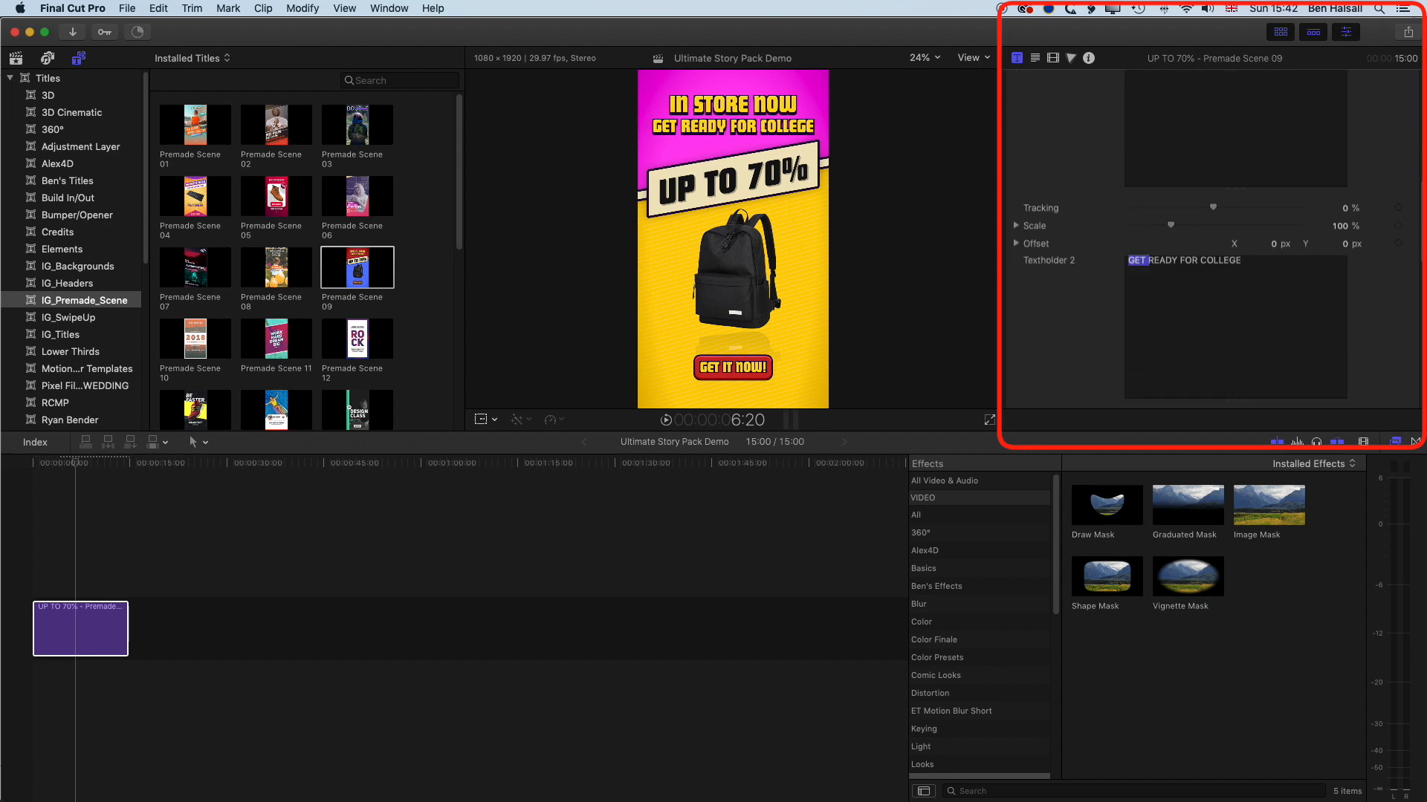
pyautogui.press('BackSpace')
pyautogui.click(1233, 265)
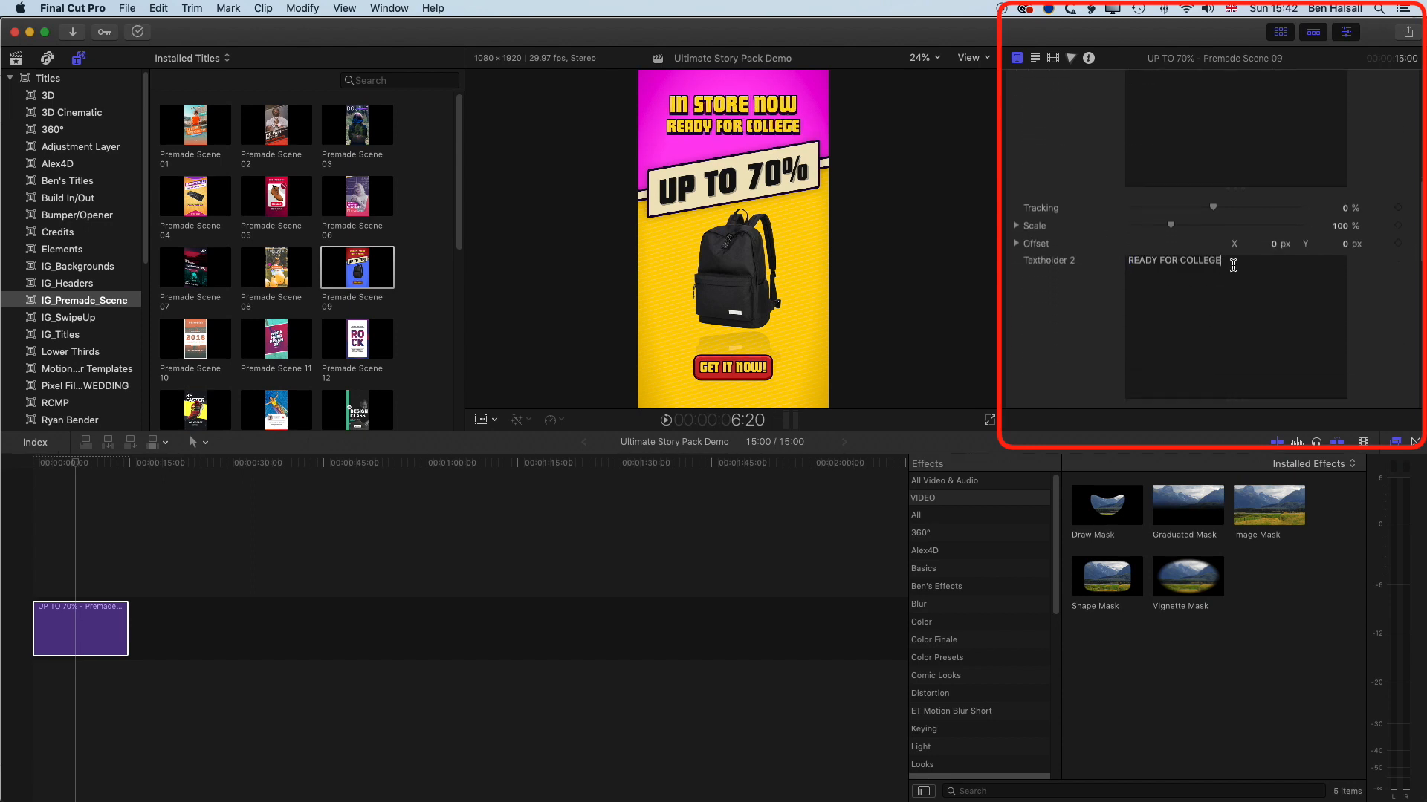
pyautogui.write('?')
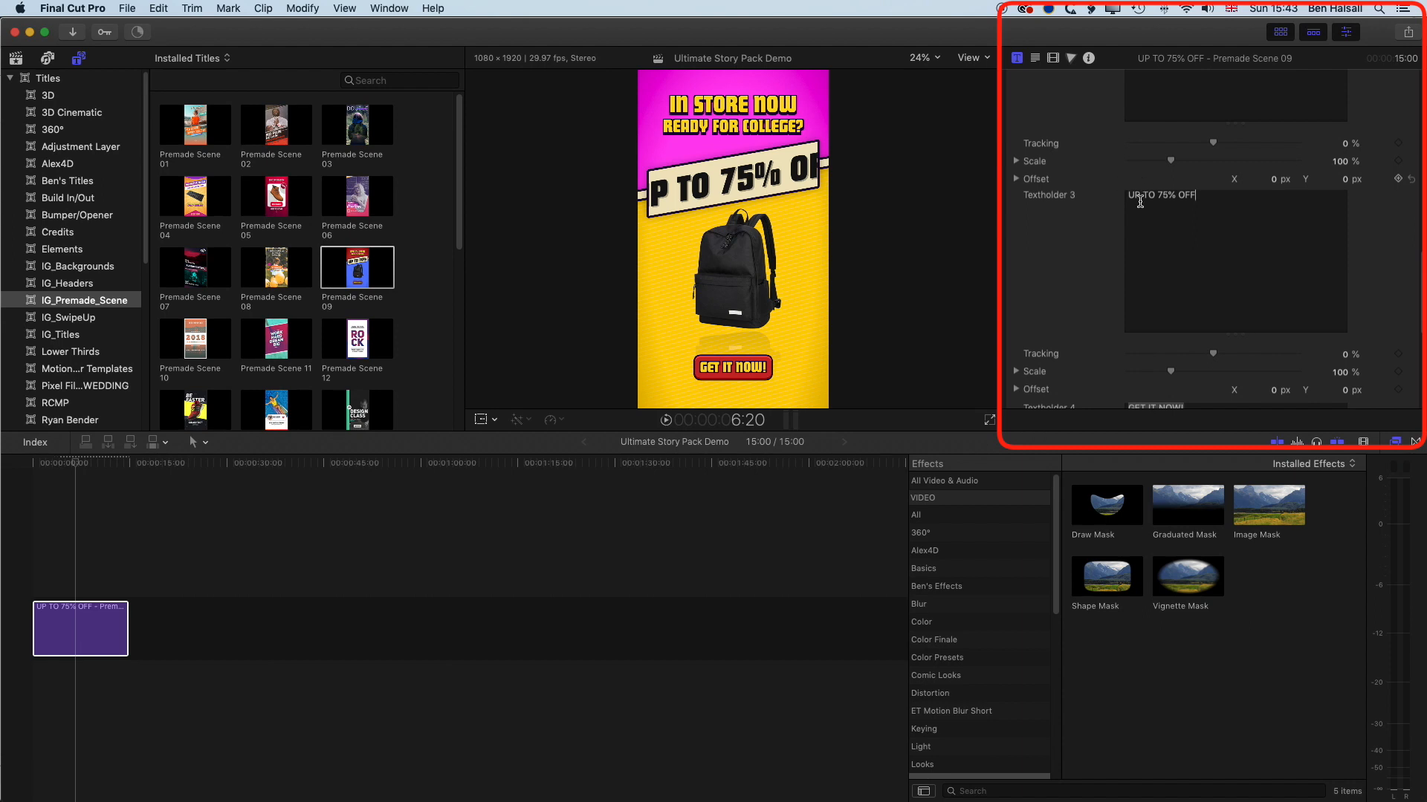
# Scale the "UP TO 75% OFF" text in Textholder 3 to 76.39% and set its Y offset to 1.1 px.
pyautogui.moveTo(1171, 373); pyautogui.dragTo(1158, 374)
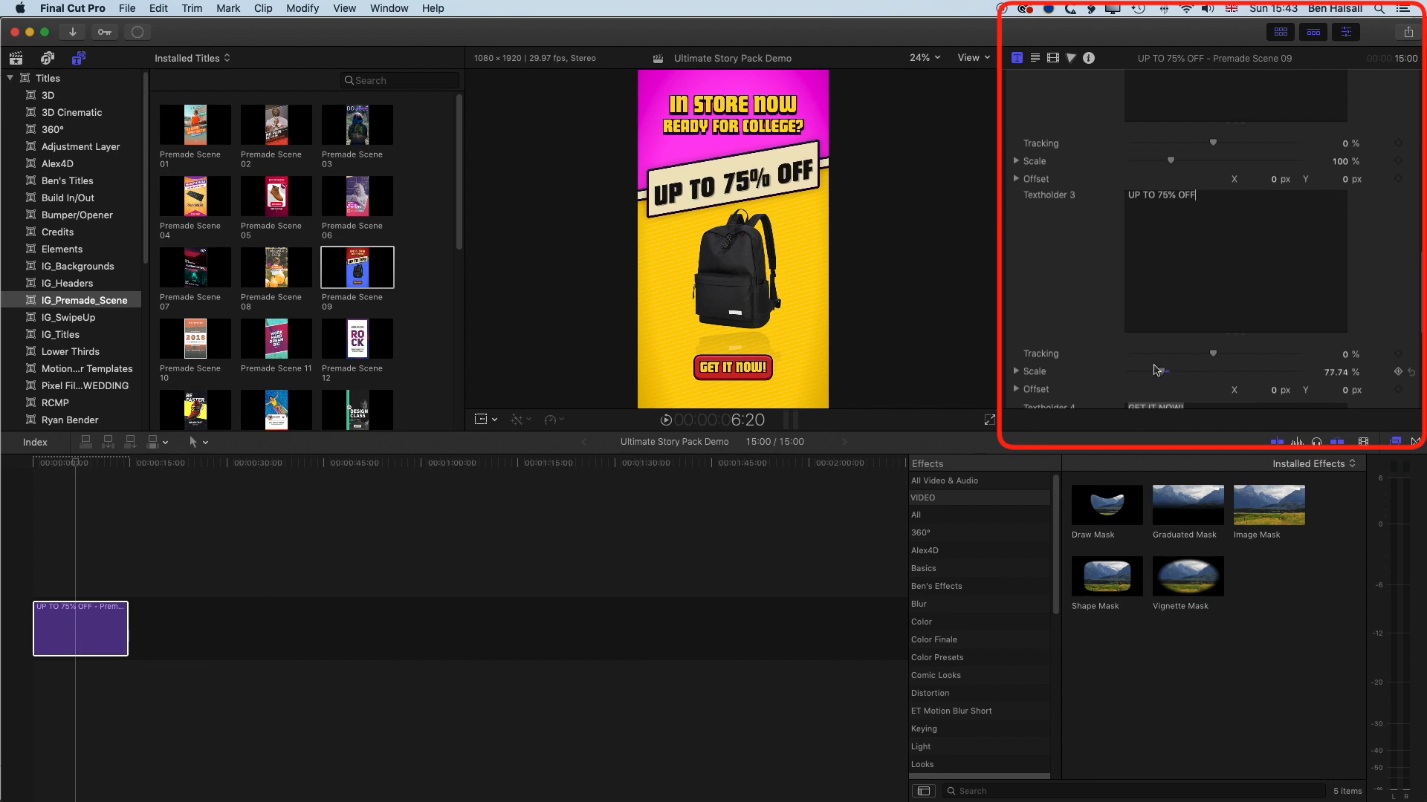
pyautogui.moveTo(1161, 373); pyautogui.dragTo(1161, 376)
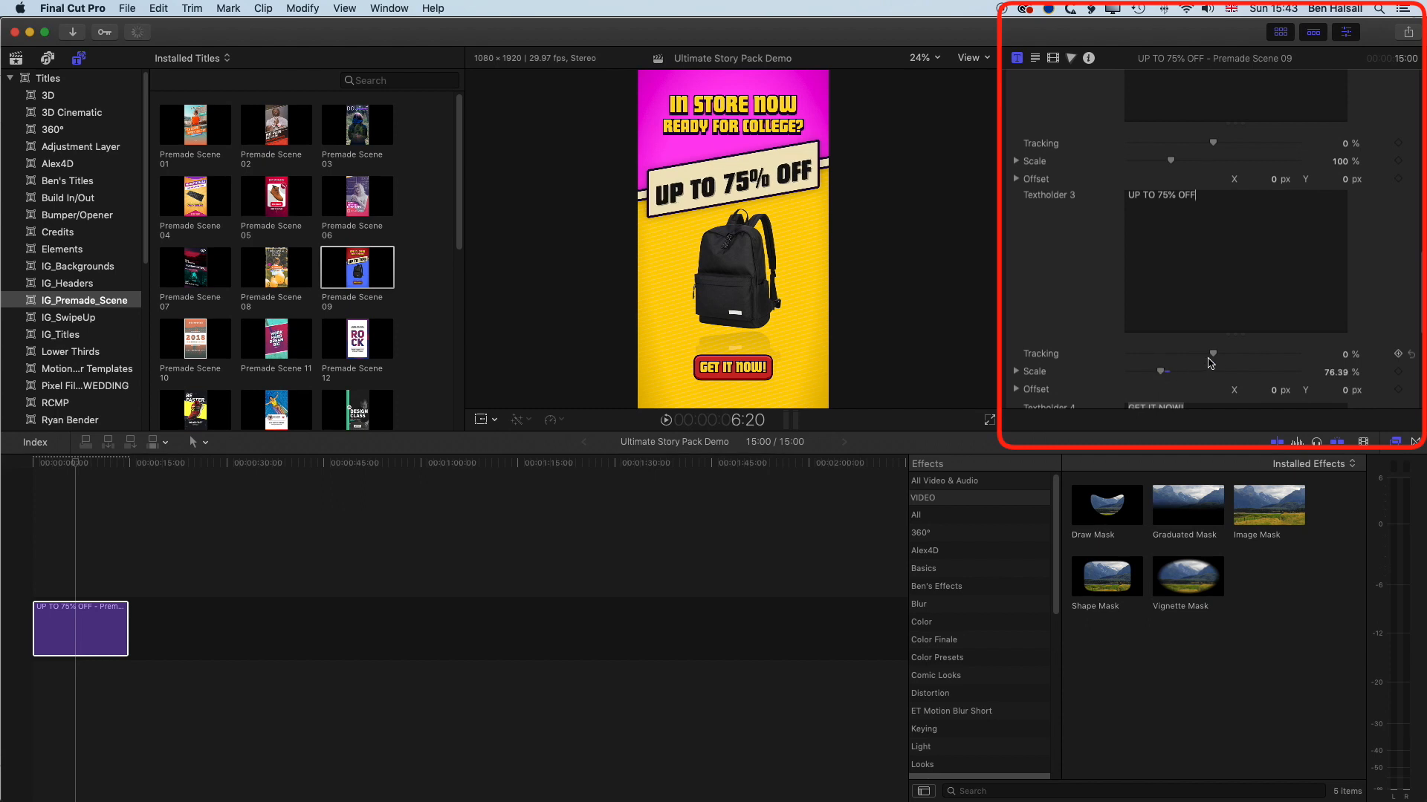
pyautogui.scroll(-3, 1091, 326)
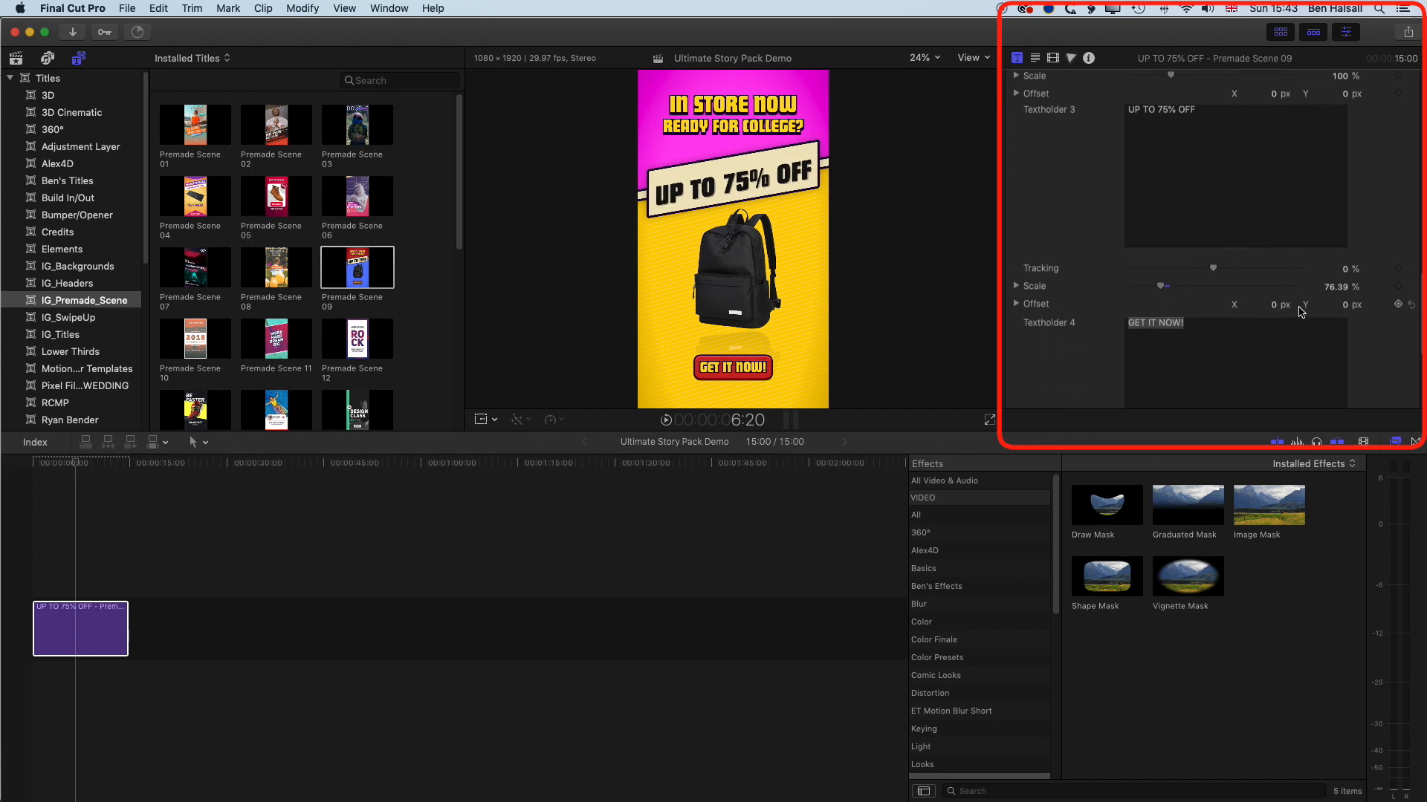
pyautogui.moveTo(1346, 309); pyautogui.dragTo(1343, 306)
pyautogui.scroll(1, 1181, 226)
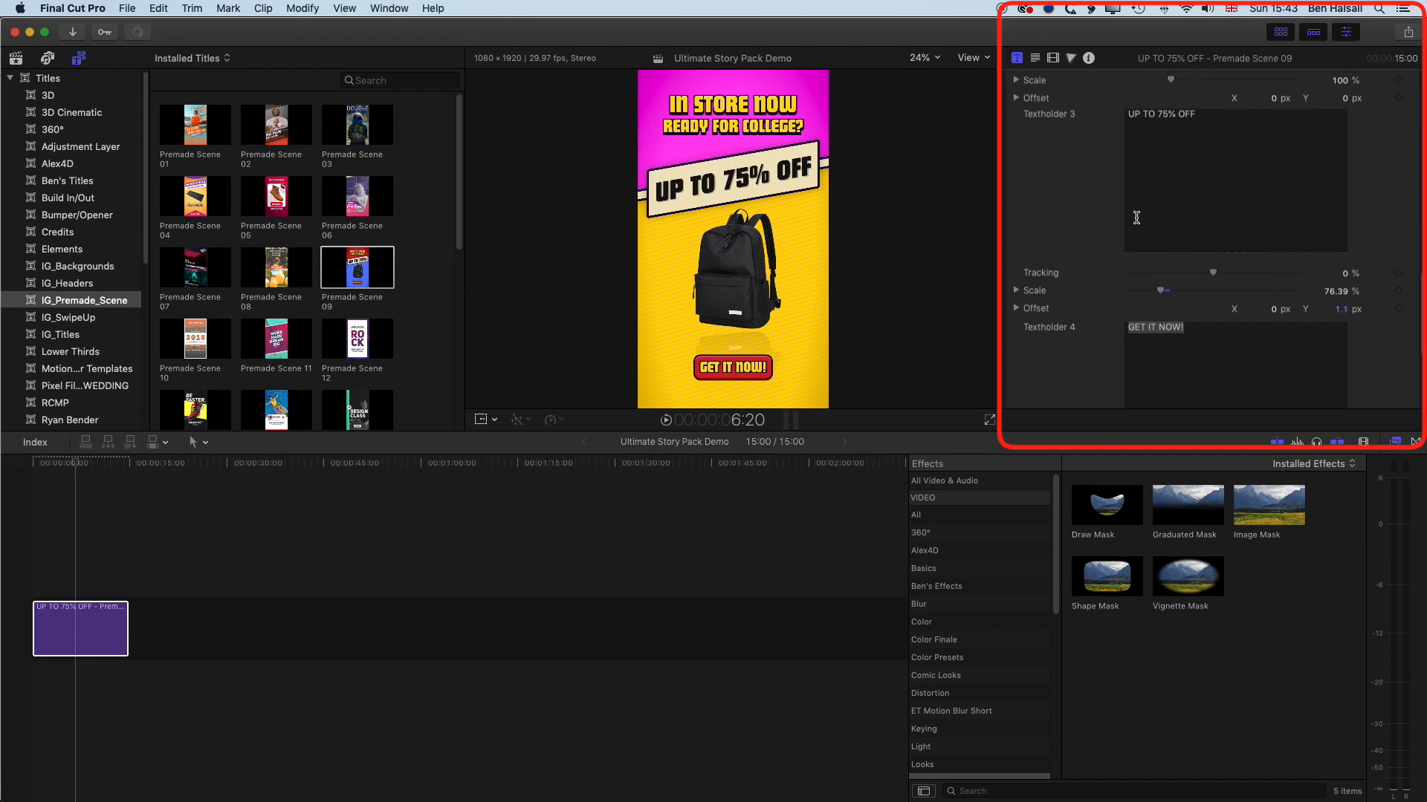
pyautogui.scroll(1, 1090, 265)
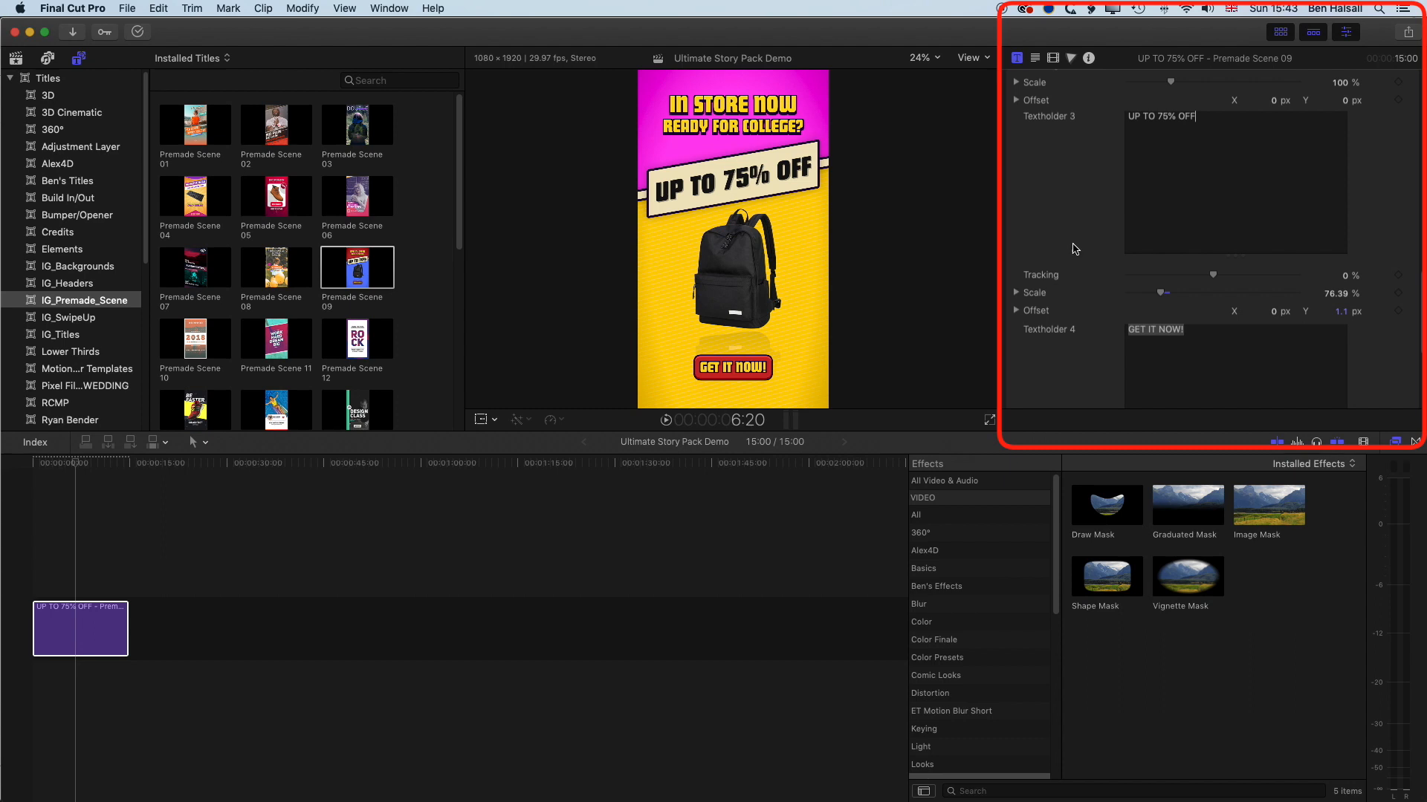
# Set the Text 3 color to a red swatch for the discount banner lettering.
pyautogui.scroll(10, 1075, 247)
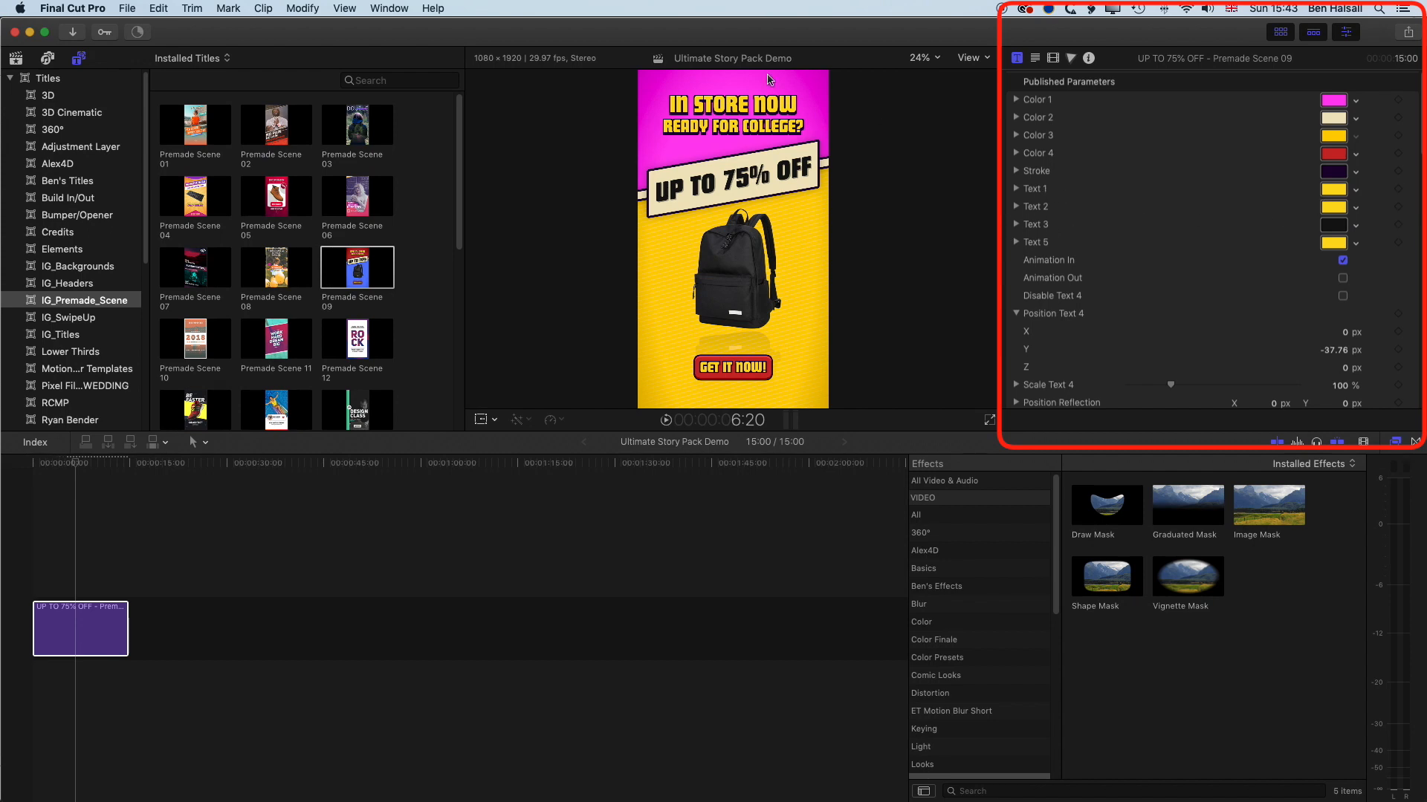
pyautogui.click(1335, 226)
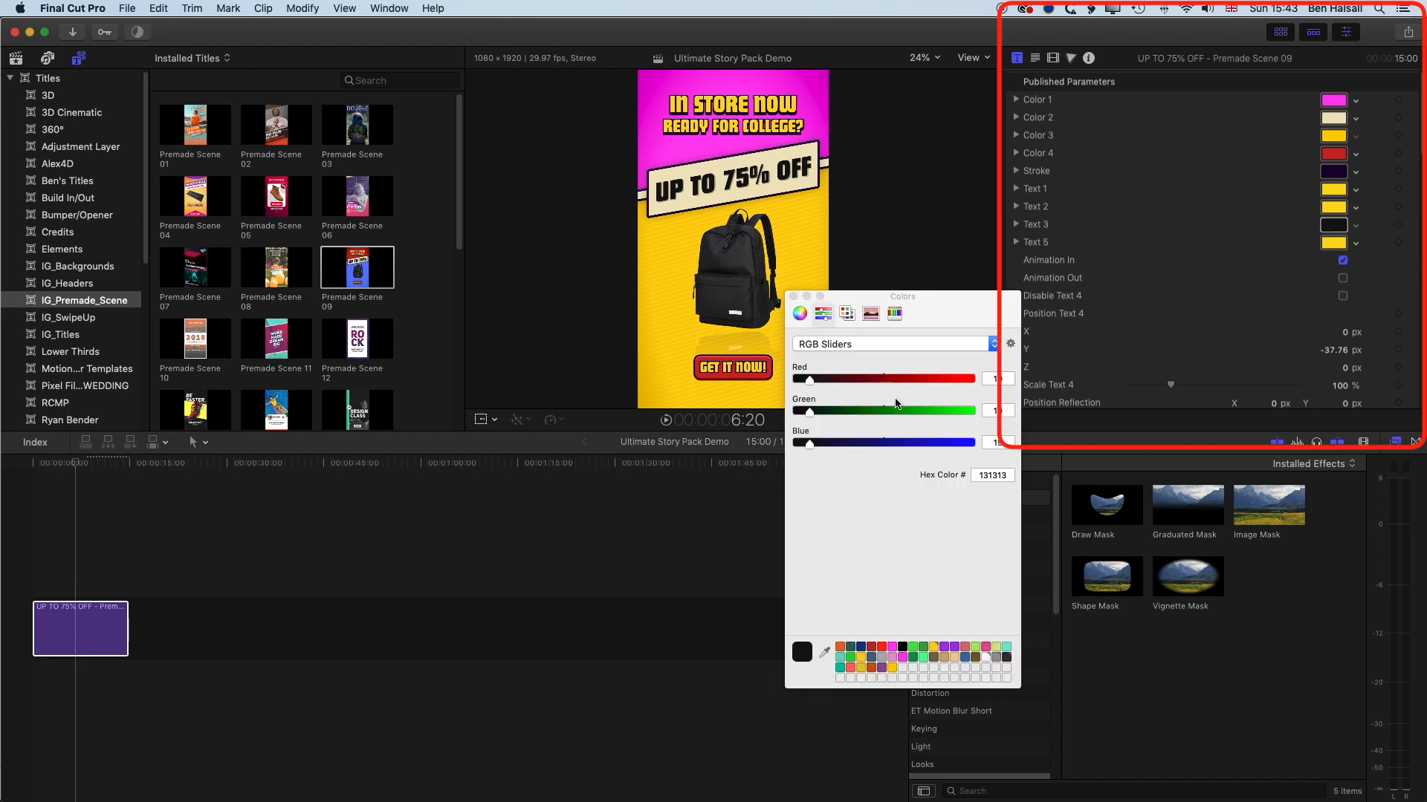
pyautogui.click(882, 648)
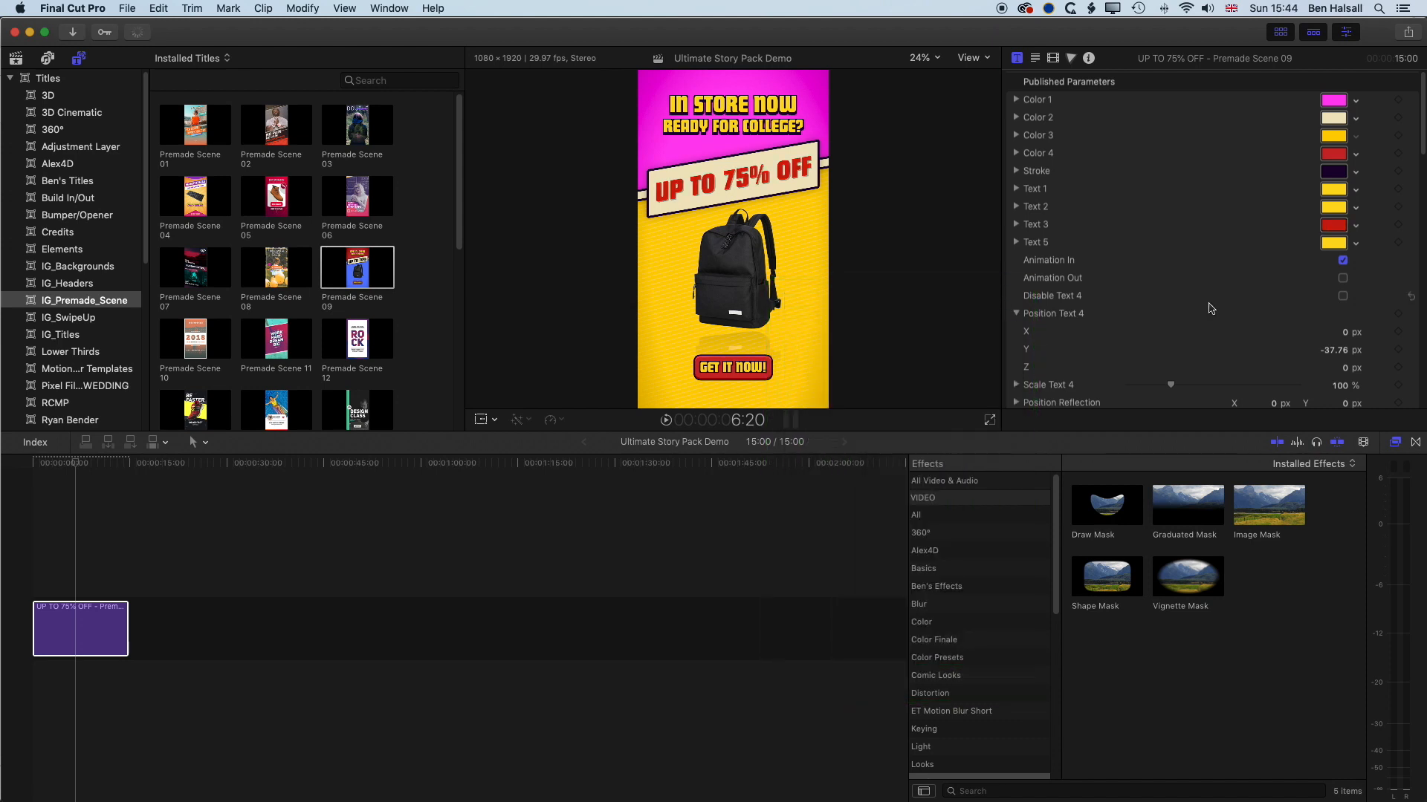
# Try out the Animation In and Animation Out options of the scene, finishing with Animation In enabled.
pyautogui.scroll(-2, 1033, 282)
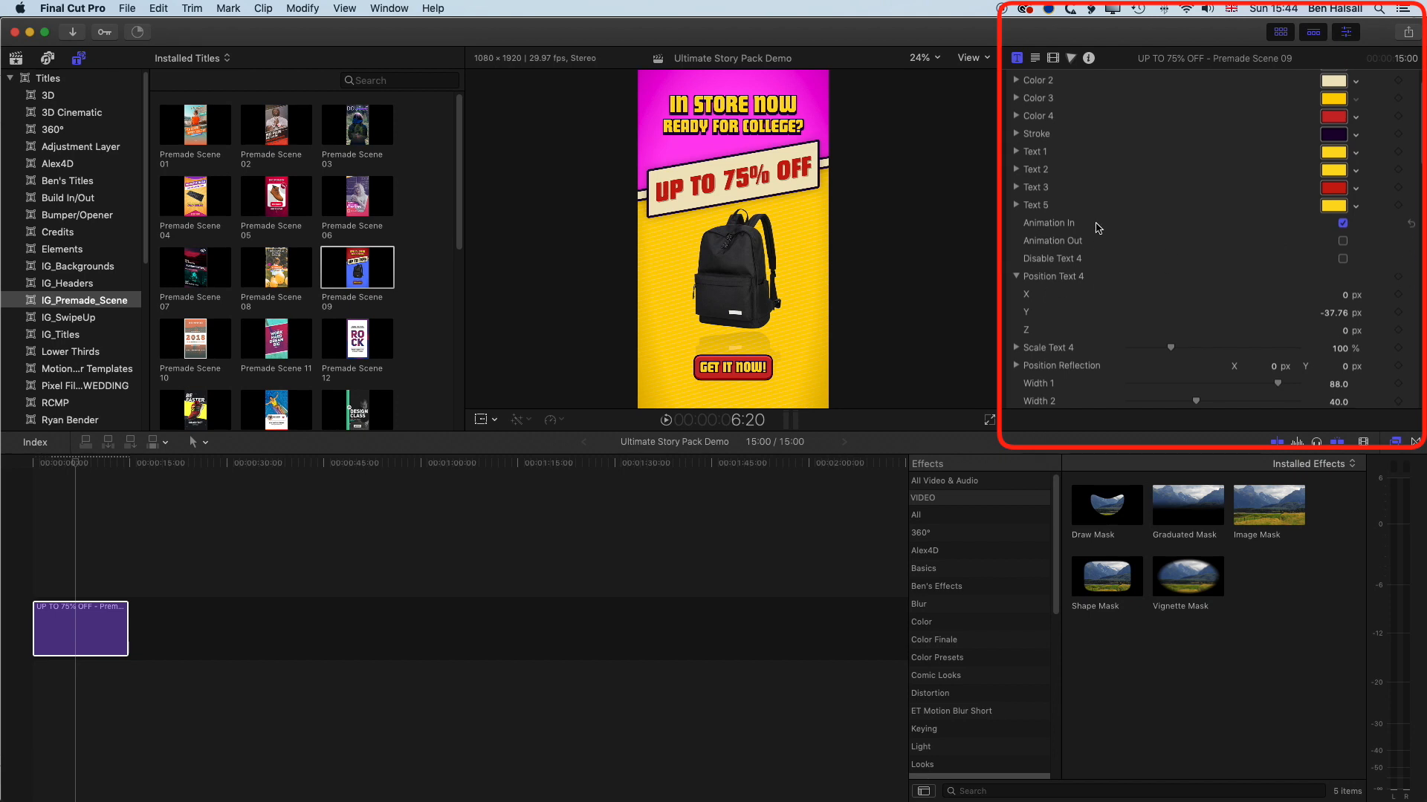
pyautogui.click(1343, 224)
pyautogui.click(1343, 223)
pyautogui.click(1344, 243)
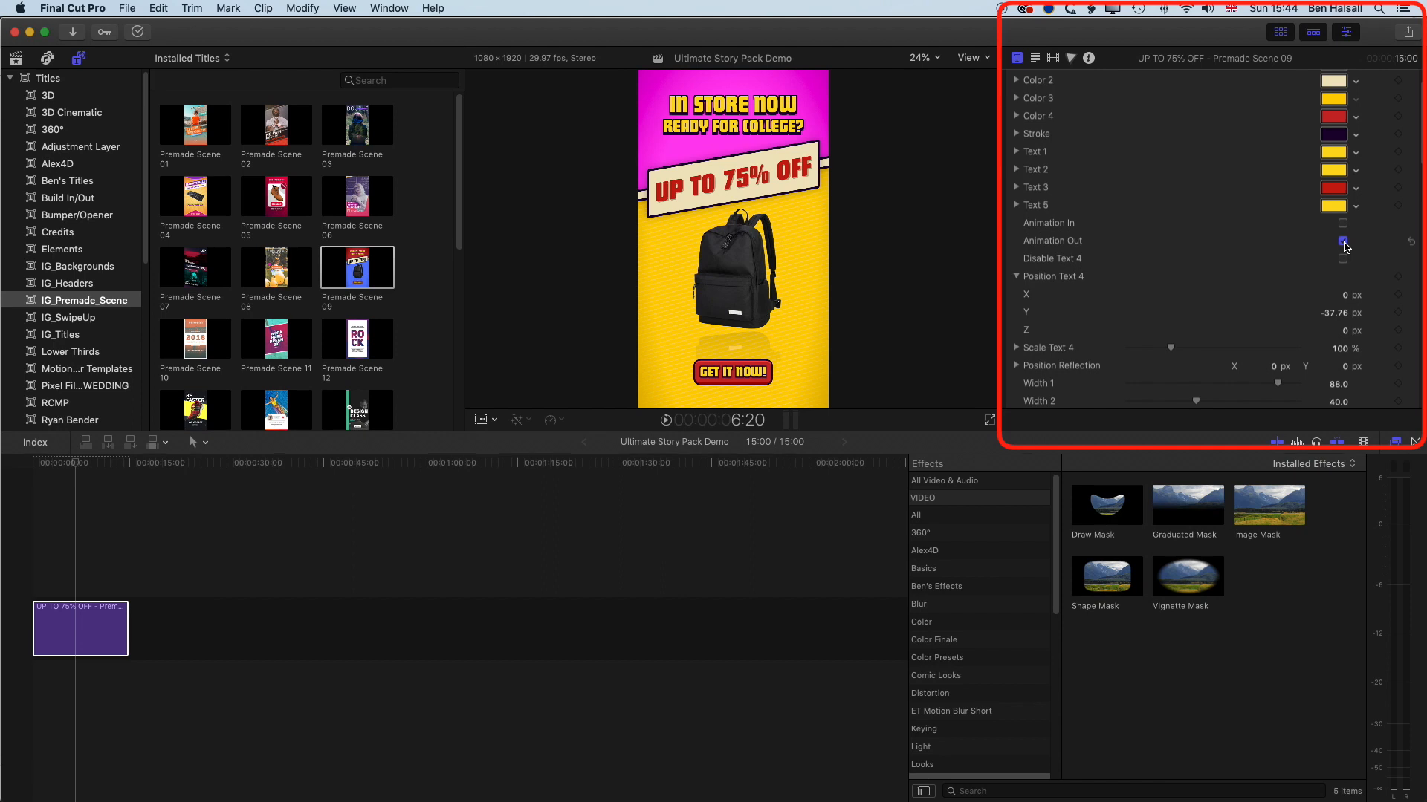
pyautogui.click(1342, 224)
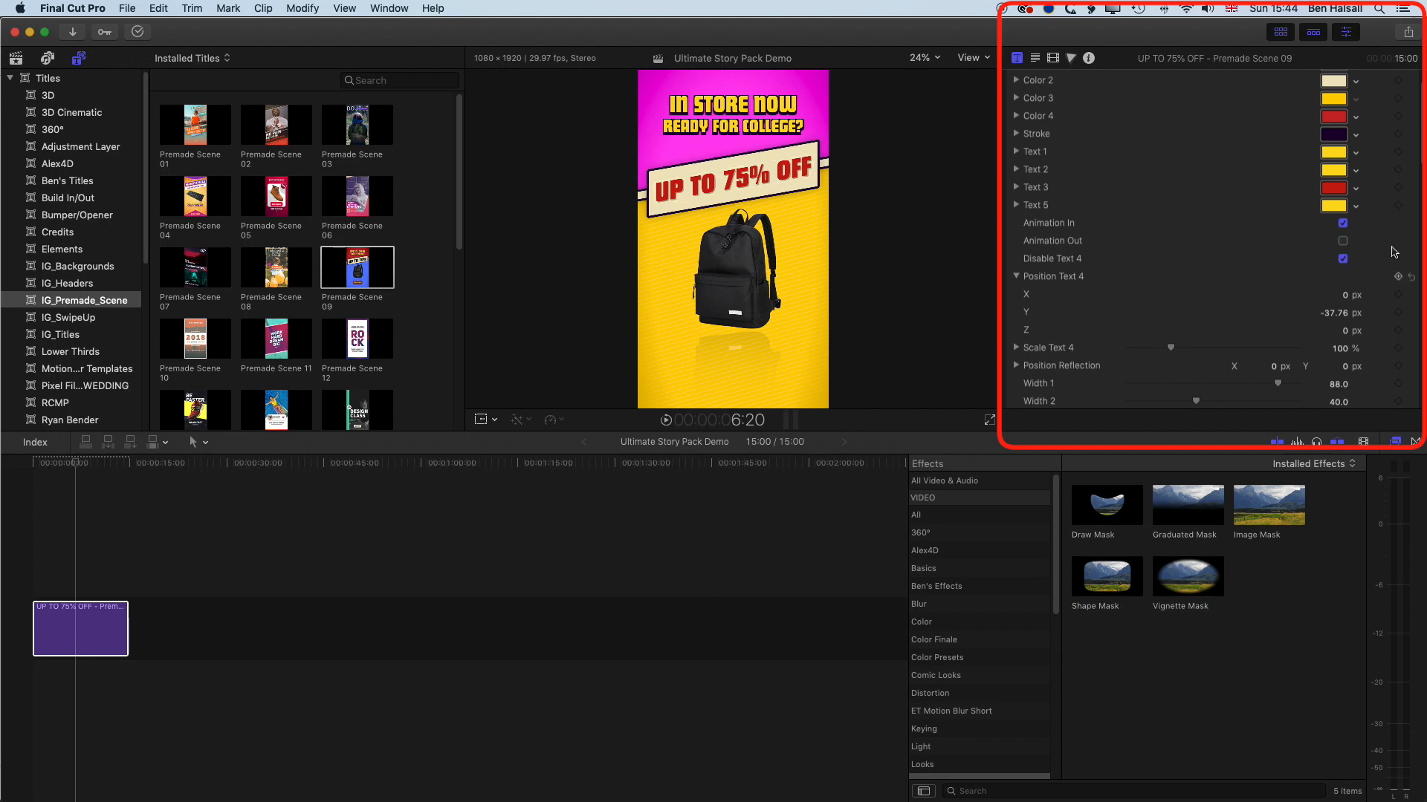
# Fill the Dropzone of the Premade Scene 09 title with the fashion-footwear-19090 image from the Images event.
pyautogui.scroll(-15, 1181, 278)
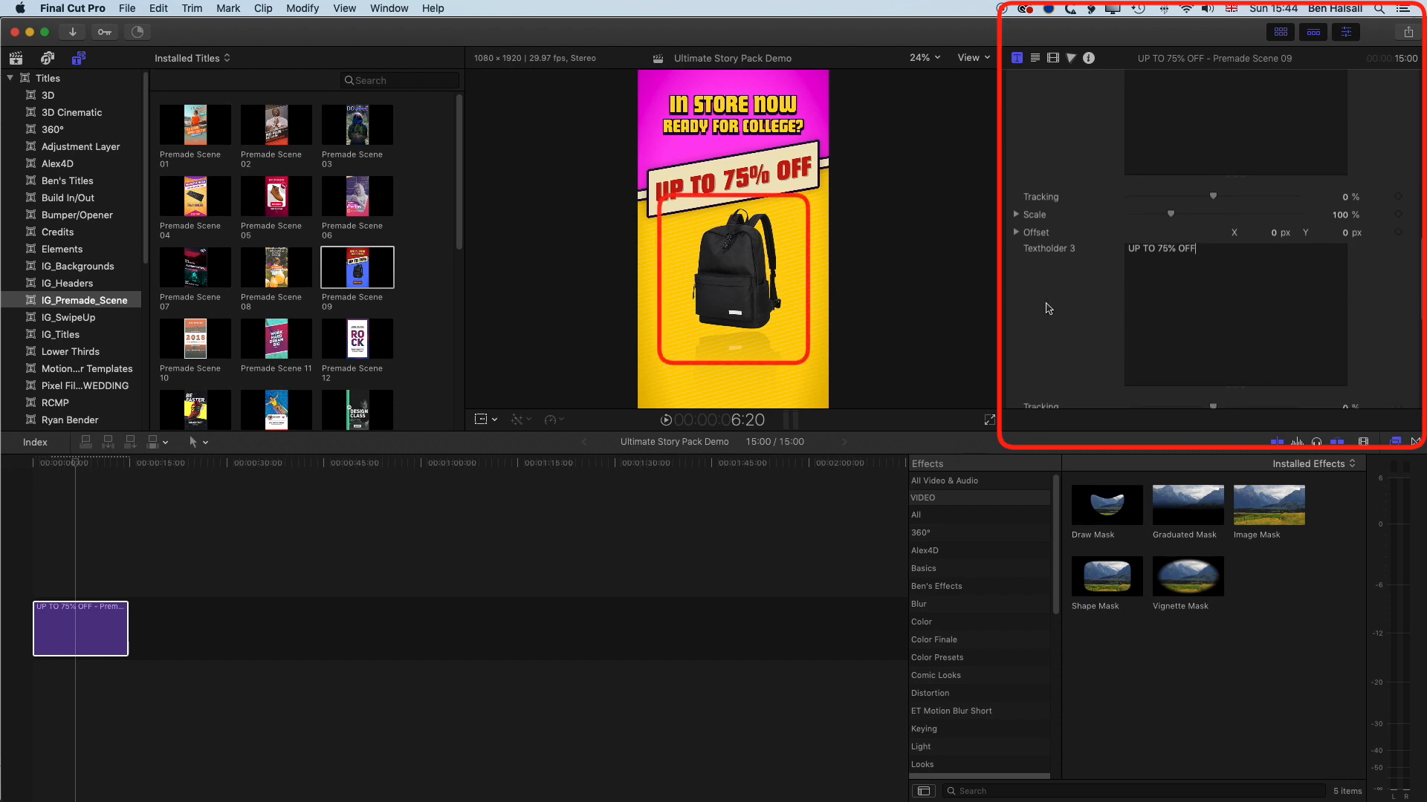
pyautogui.scroll(-10, 1048, 309)
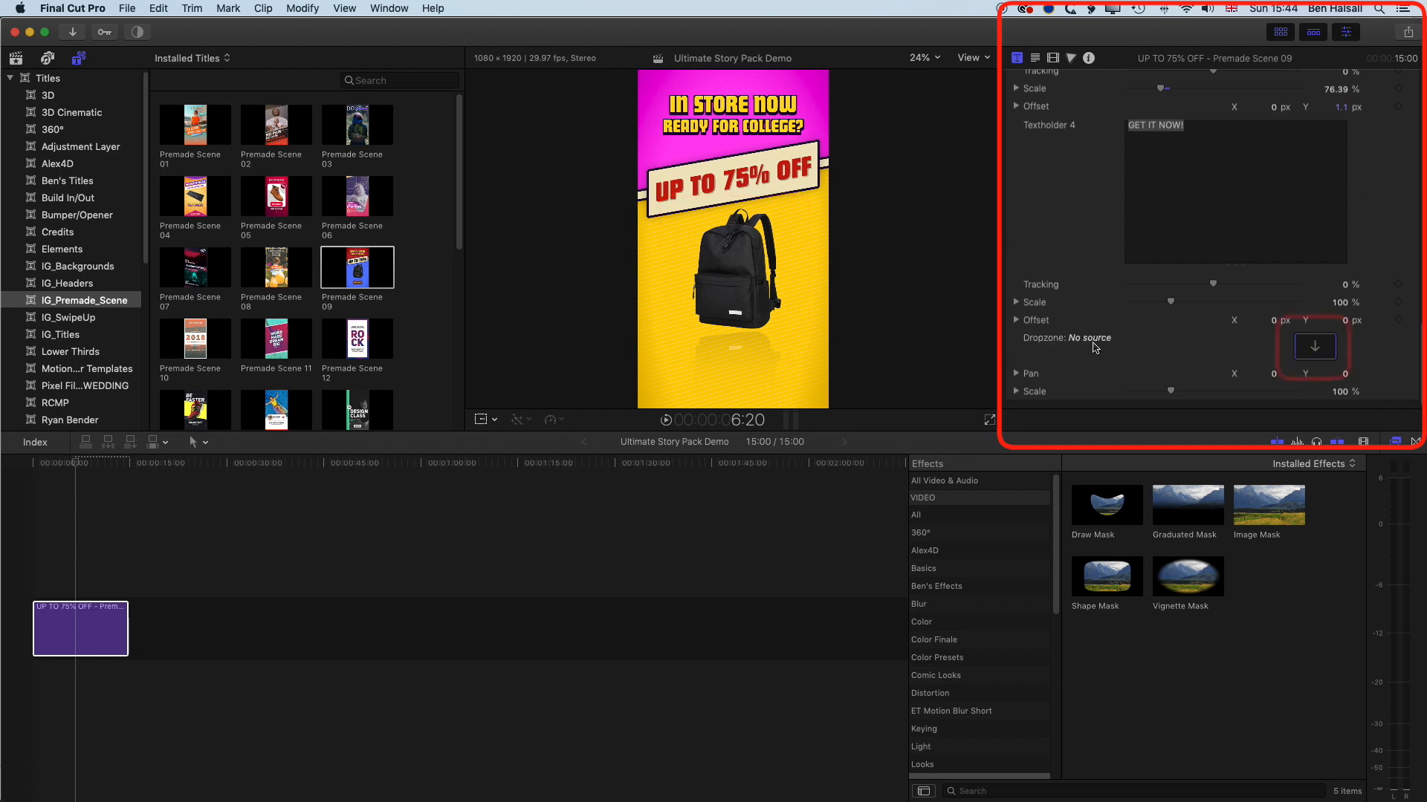
pyautogui.click(15, 59)
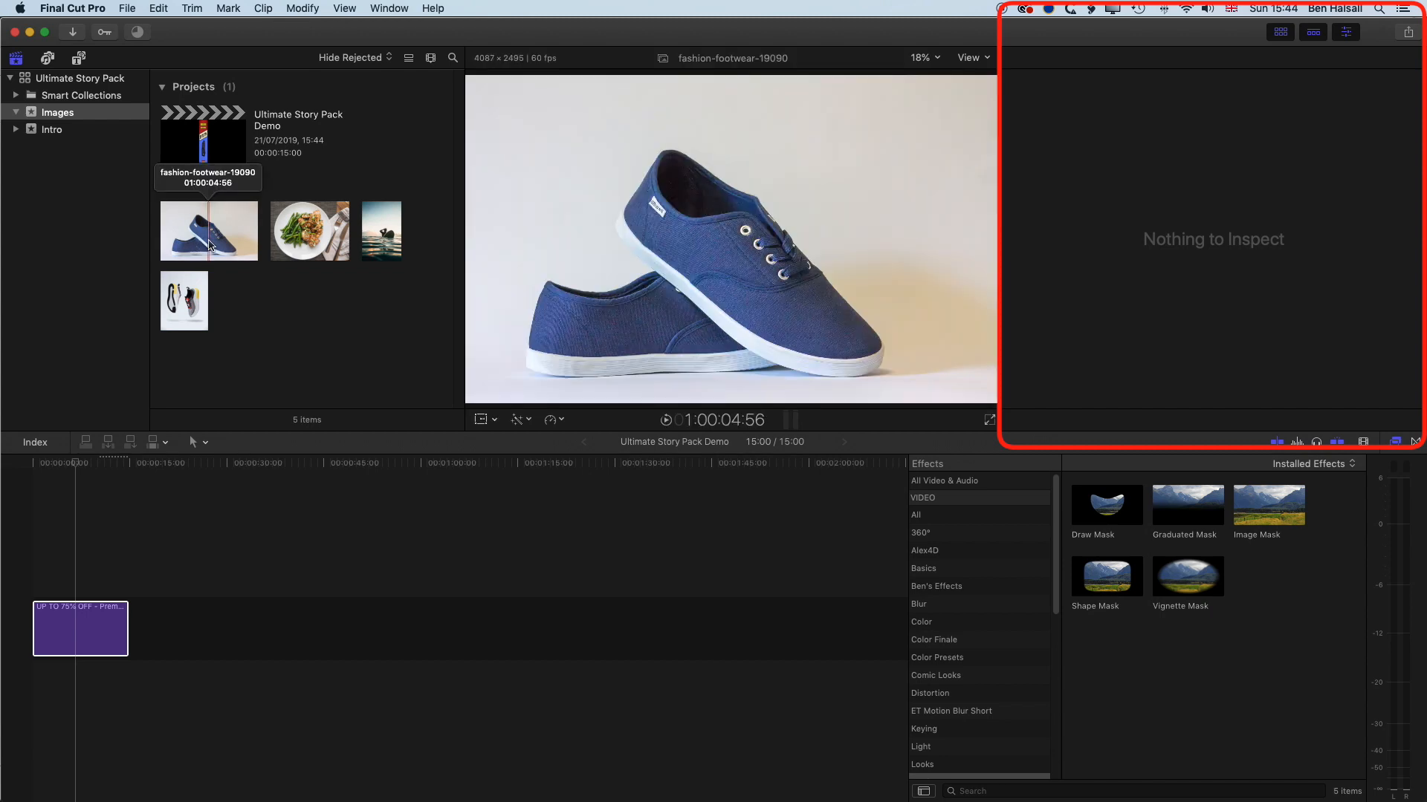
pyautogui.click(202, 247)
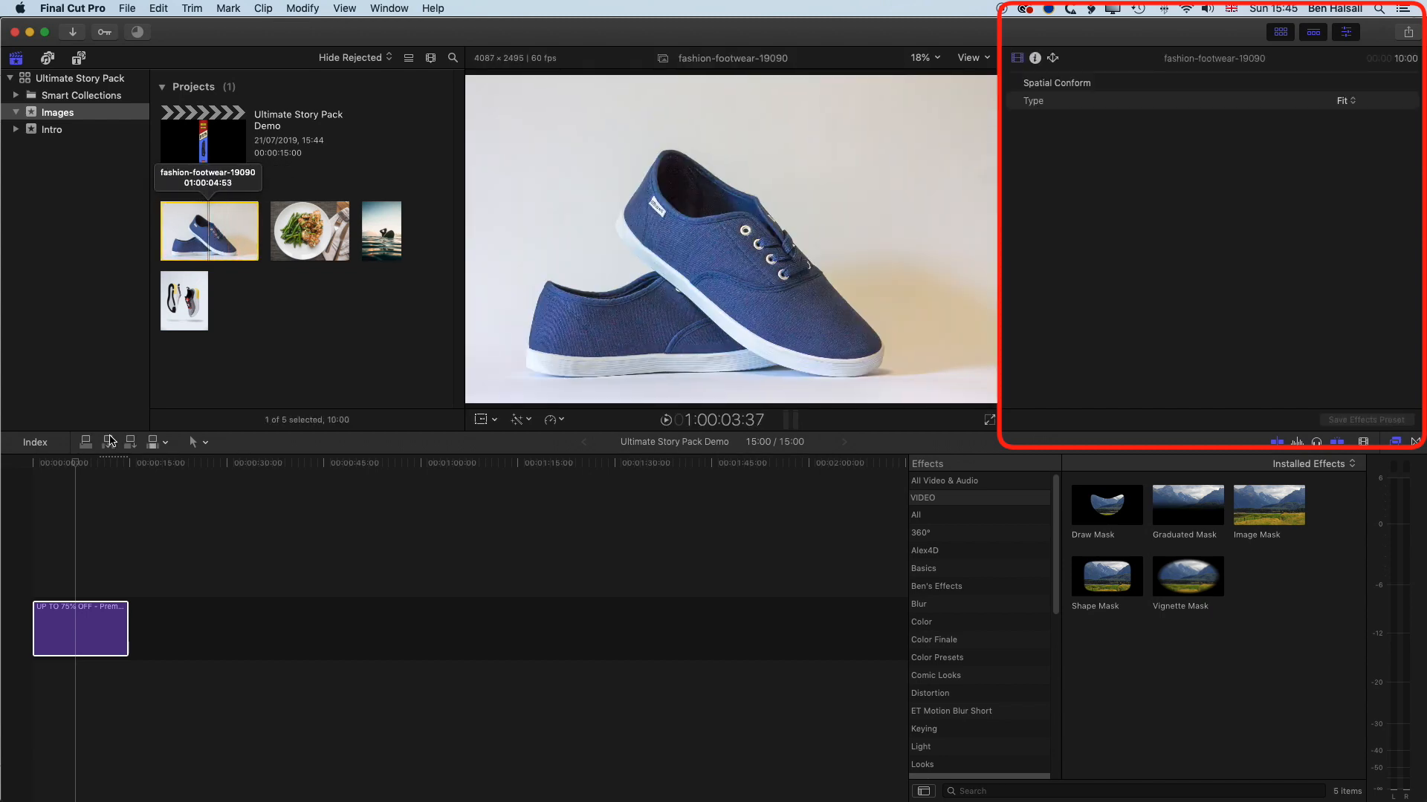
pyautogui.click(80, 630)
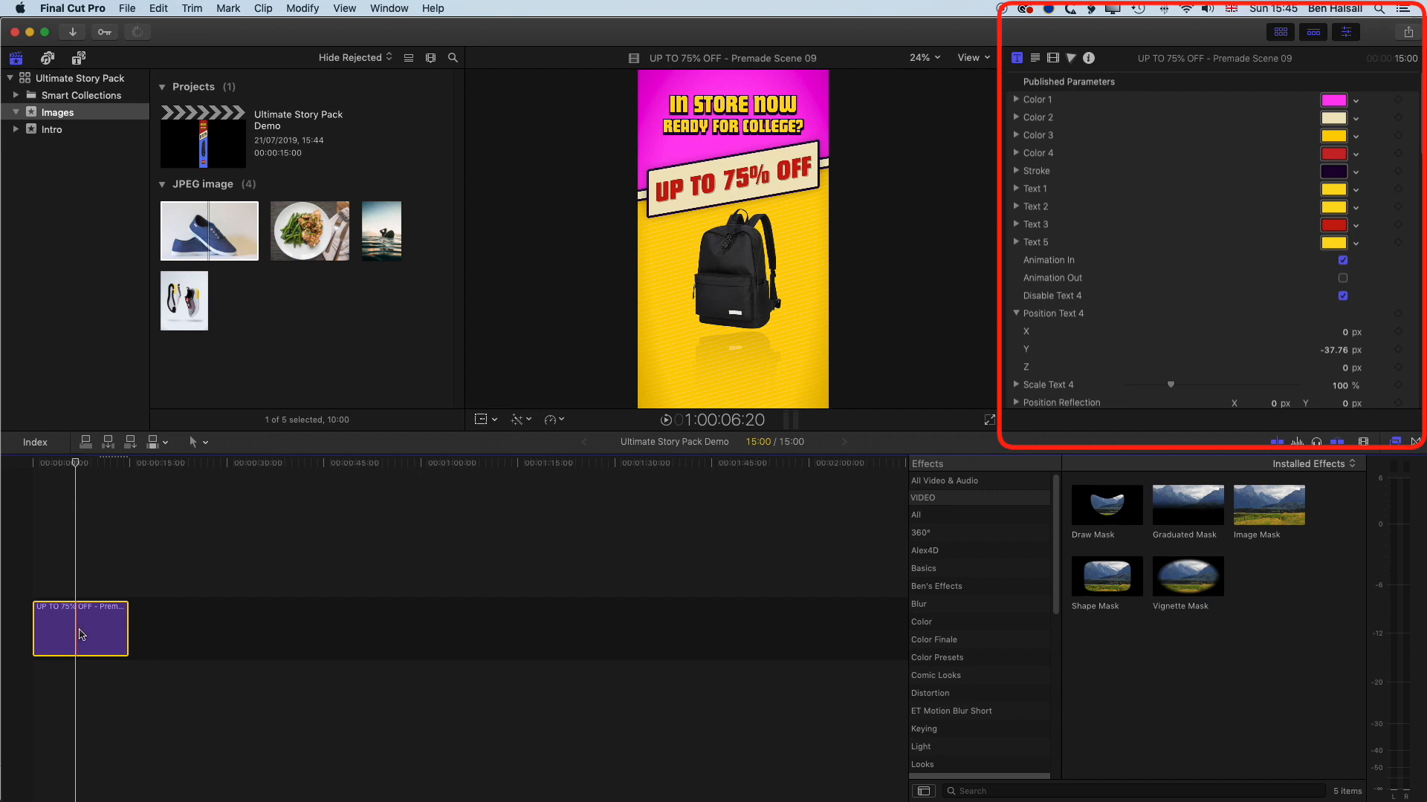
pyautogui.scroll(-15, 1086, 258)
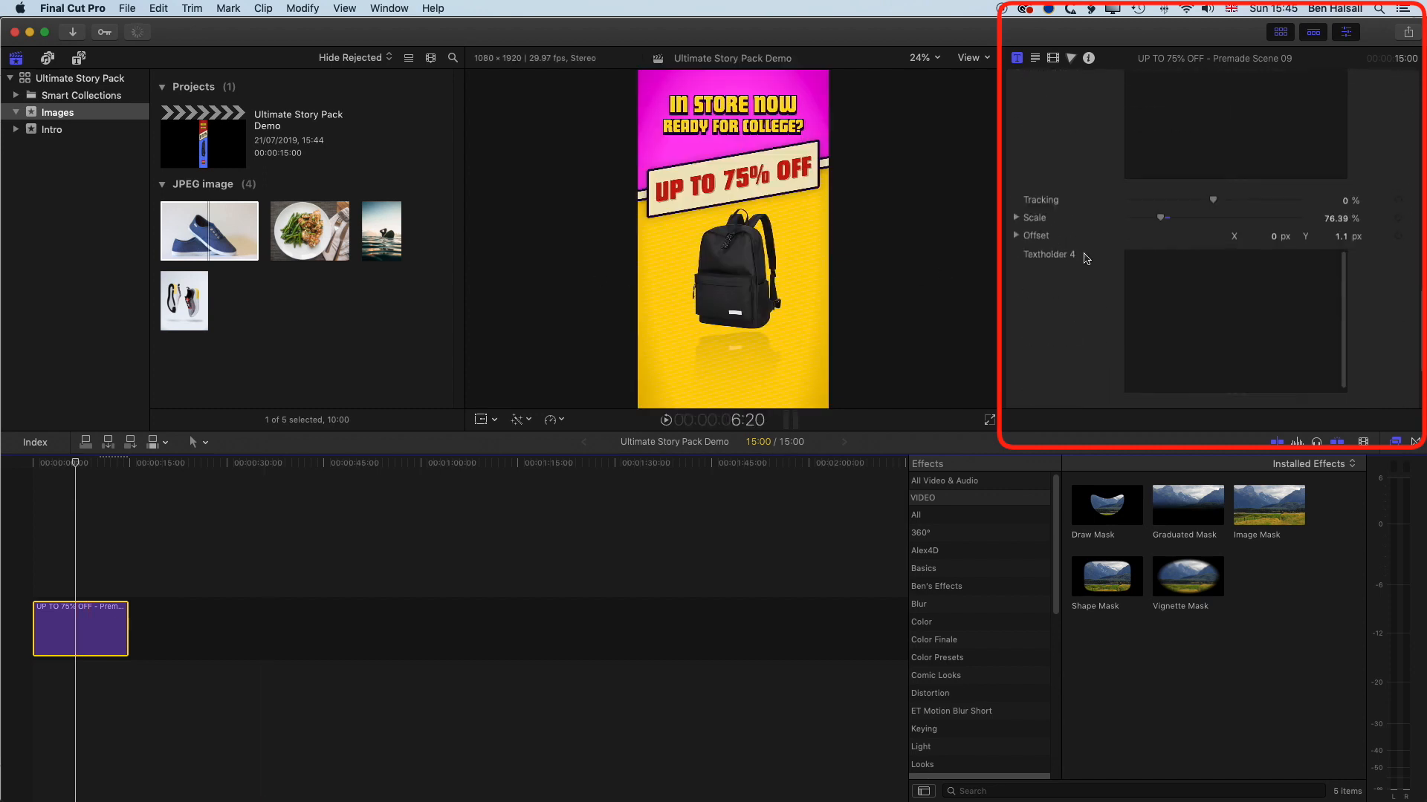
pyautogui.click(221, 224)
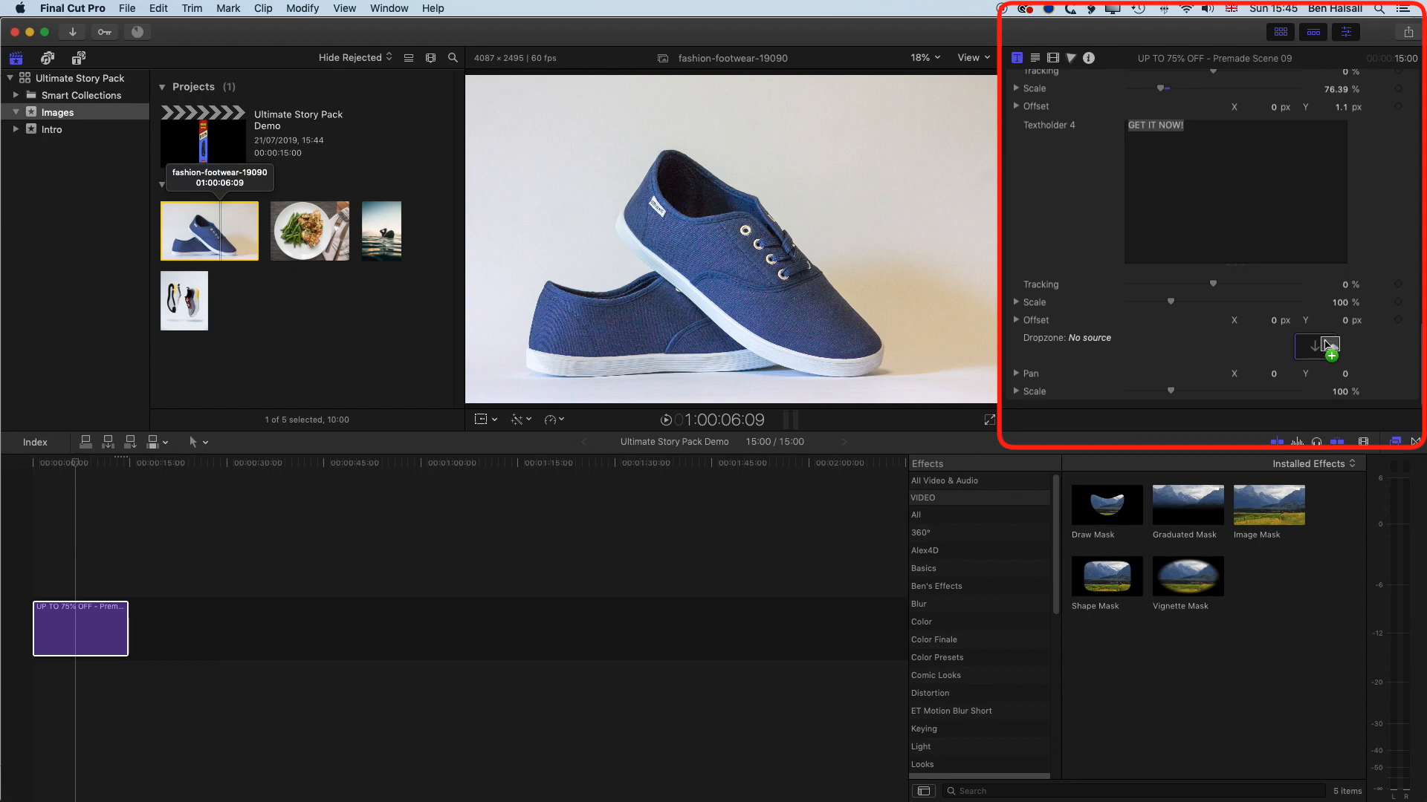
pyautogui.click(69, 463)
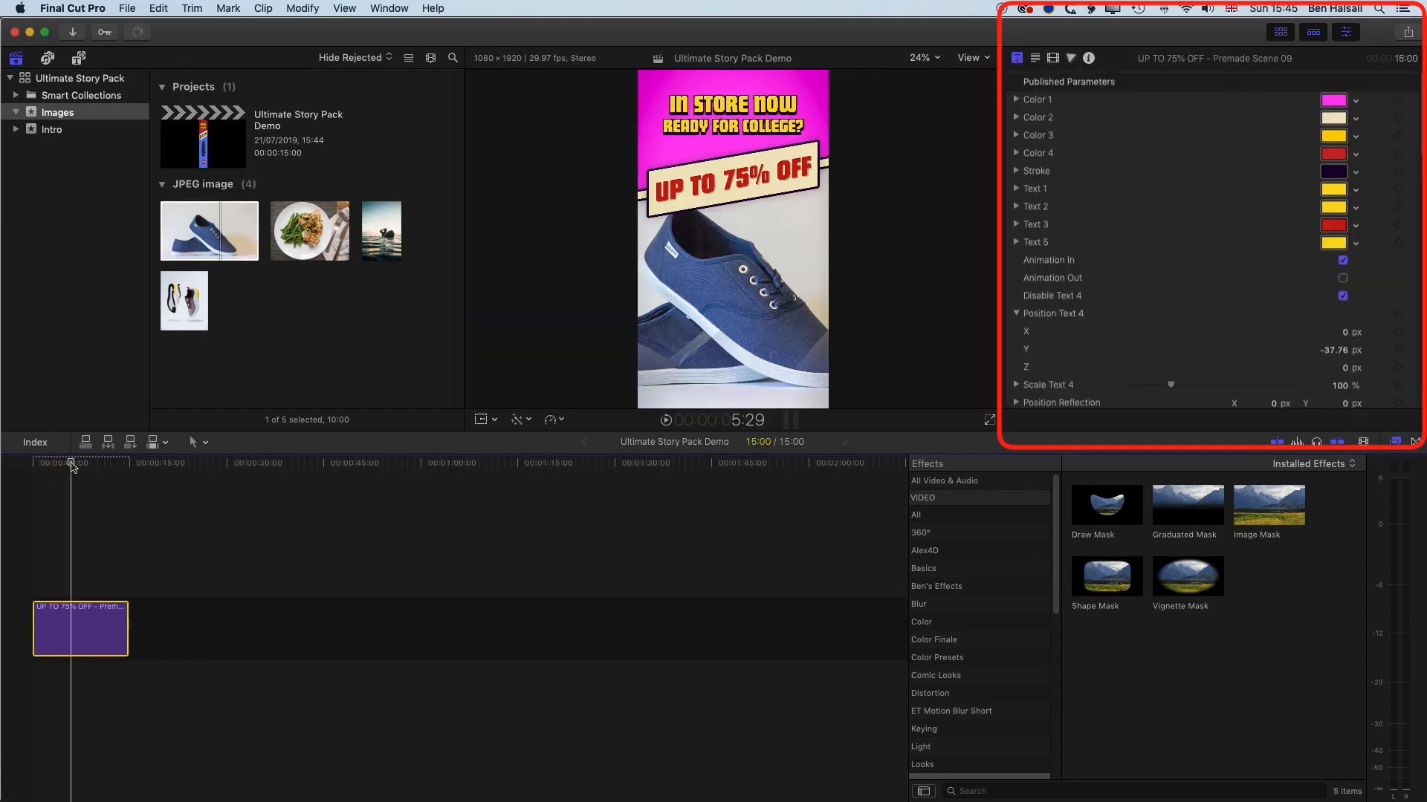
# Scale the shoe image in the Dropzone to 37.25% and set its Pan to X 2.7, Y -0.6.
pyautogui.scroll(-20, 1070, 335)
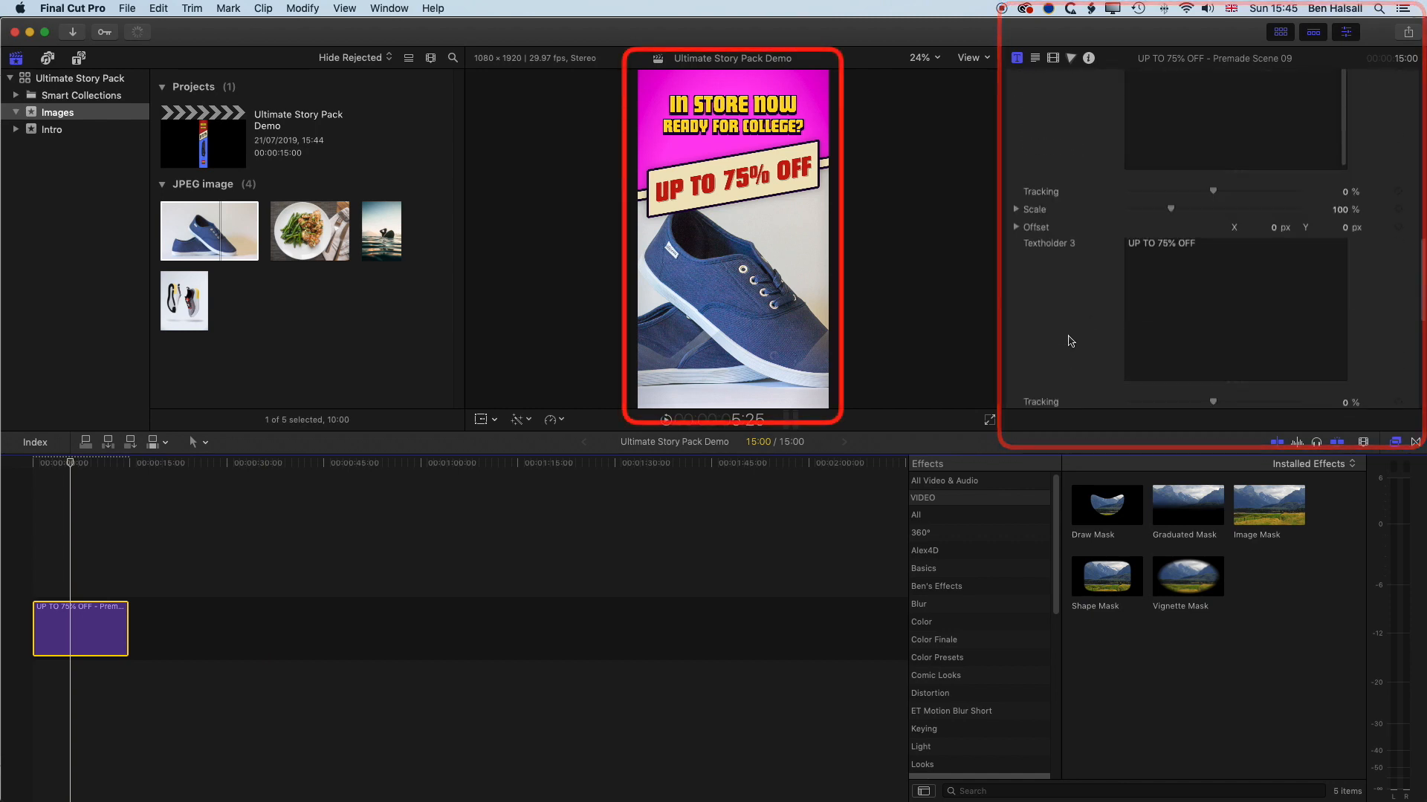
pyautogui.moveTo(1170, 392); pyautogui.dragTo(1146, 390)
pyautogui.moveTo(1275, 378); pyautogui.dragTo(1259, 377)
pyautogui.moveTo(1345, 374); pyautogui.dragTo(1272, 380)
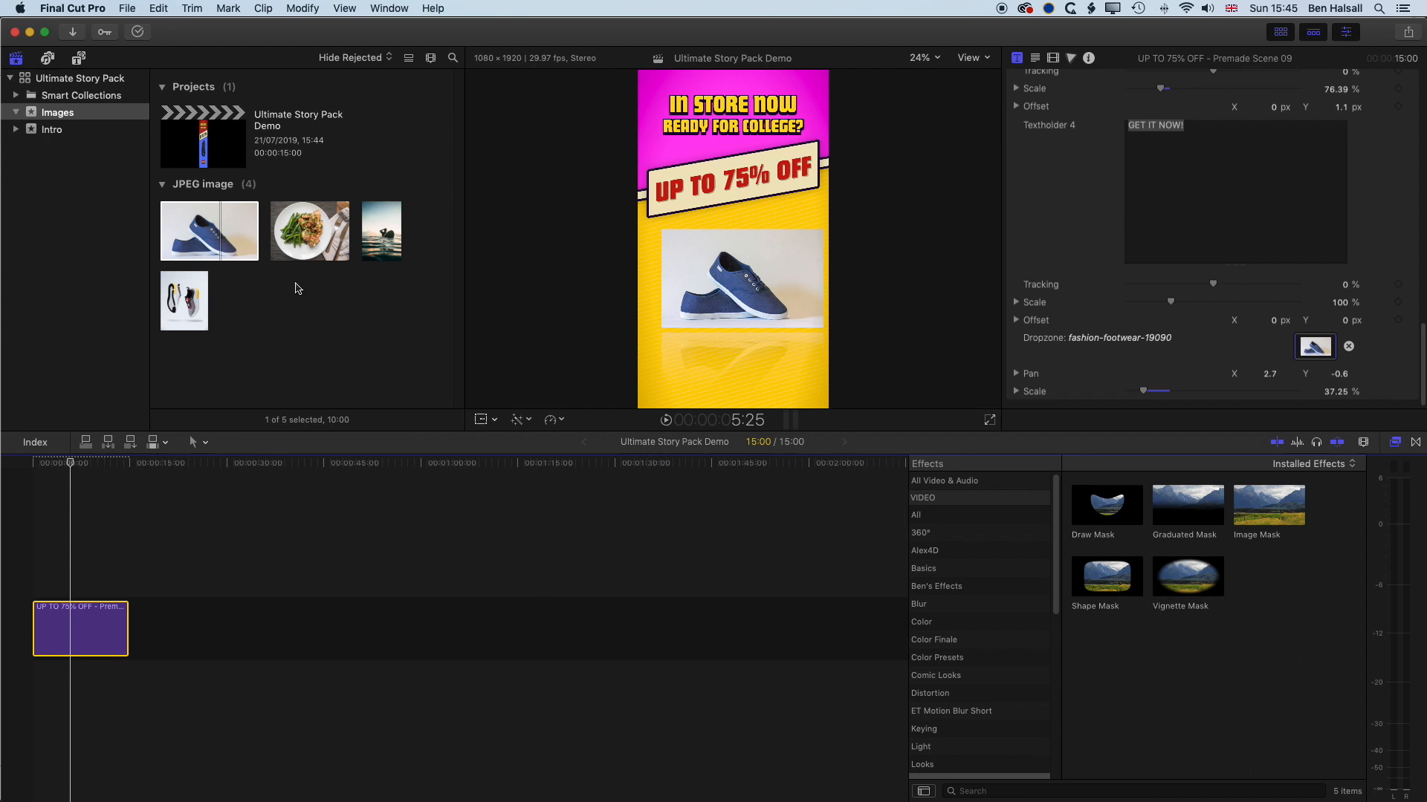
# Add the fashion-footwear-19090 image to the timeline after the title clip and place the playhead over it.
pyautogui.click(212, 235)
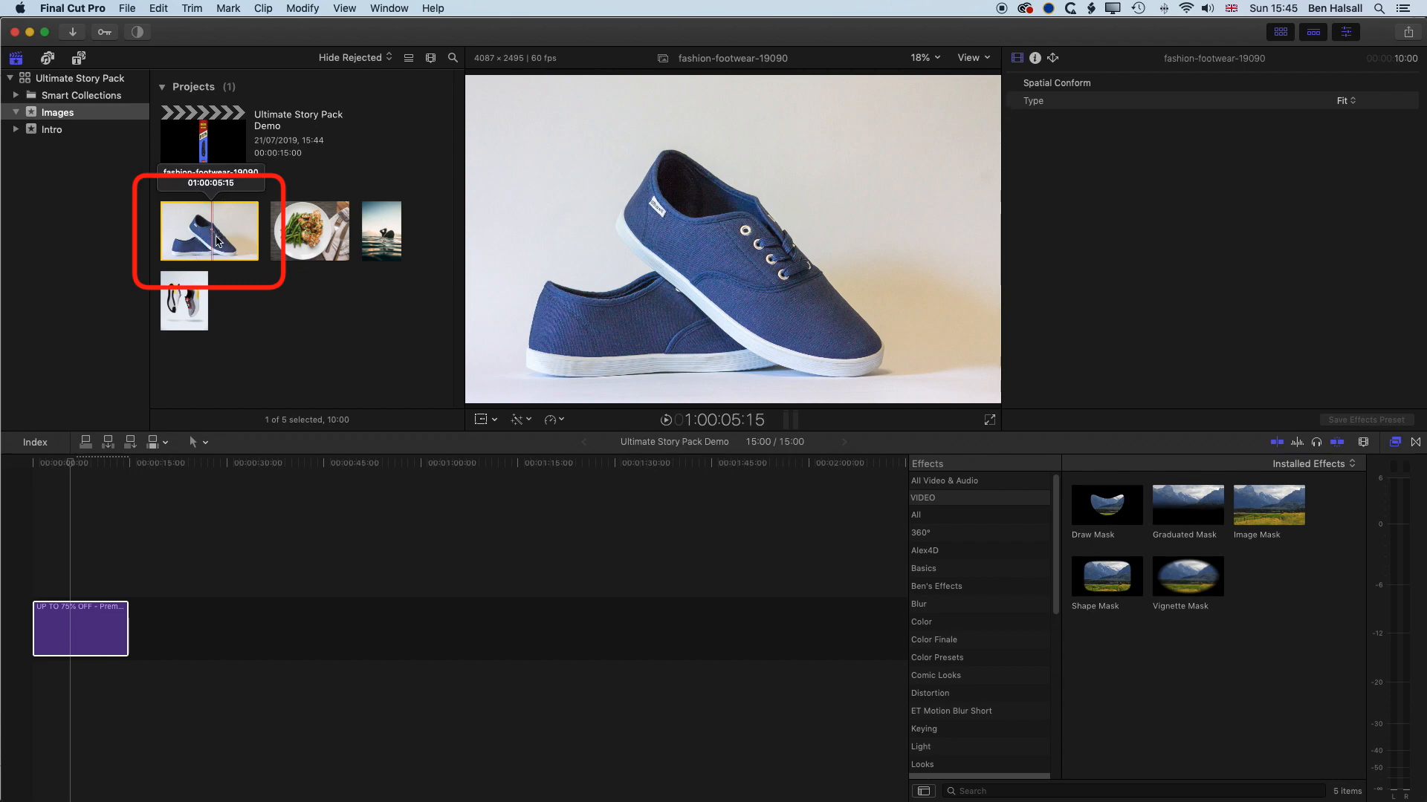
pyautogui.moveTo(210, 238); pyautogui.dragTo(156, 627)
pyautogui.moveTo(159, 465); pyautogui.dragTo(164, 466)
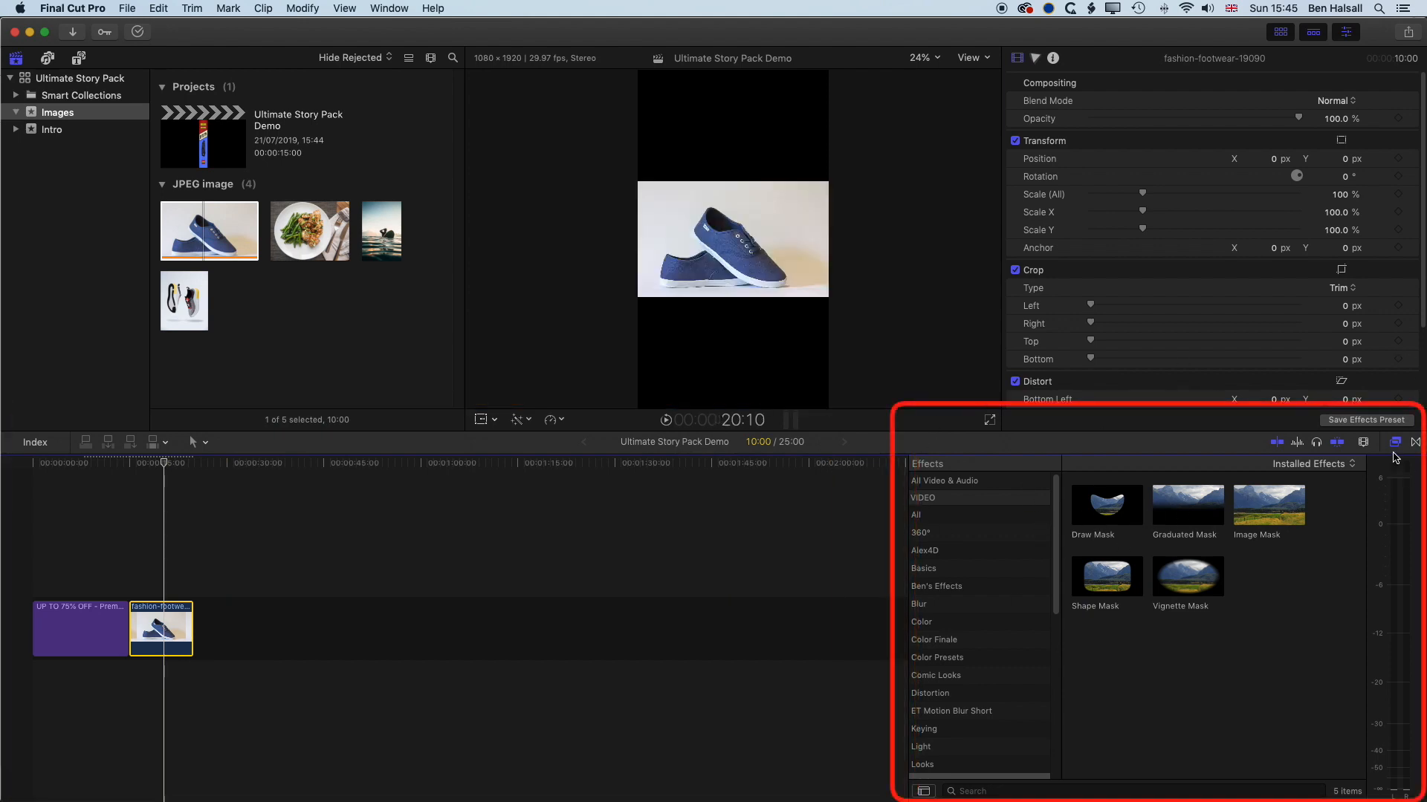
# Apply the Draw Mask effect from the Masks category to the fashion-footwear-19090 clip in the timeline.
pyautogui.click(1397, 446)
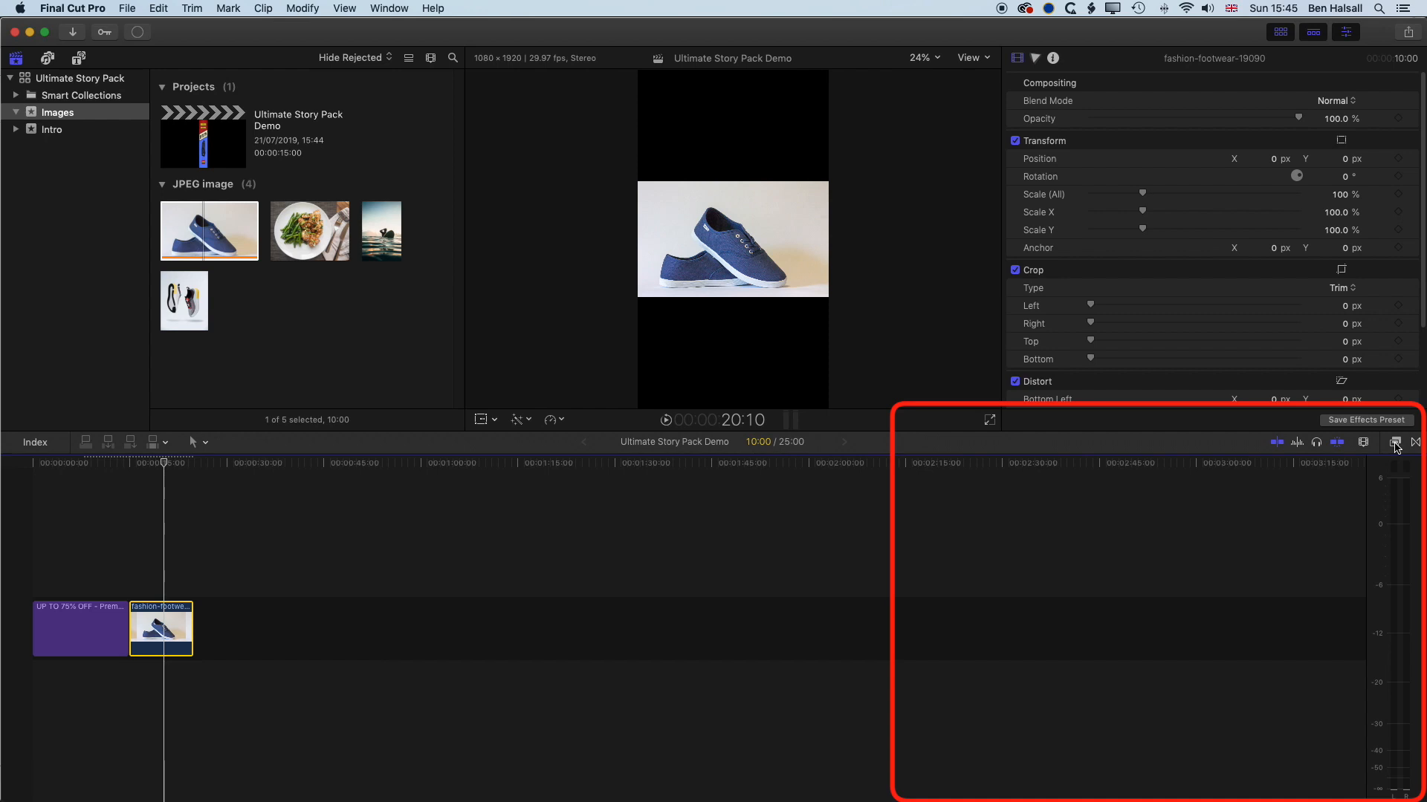
pyautogui.click(1394, 445)
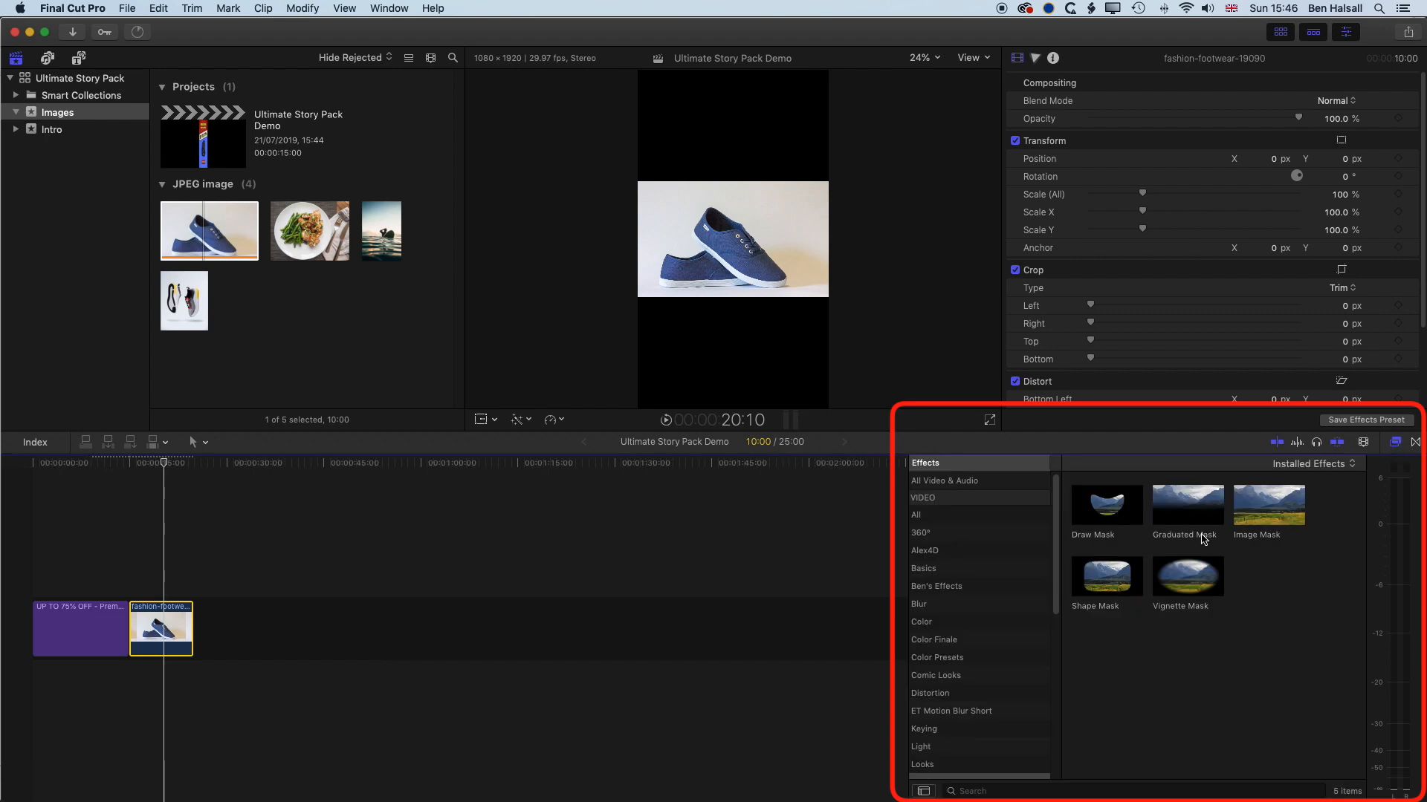
pyautogui.scroll(1, 969, 510)
pyautogui.scroll(-1, 948, 503)
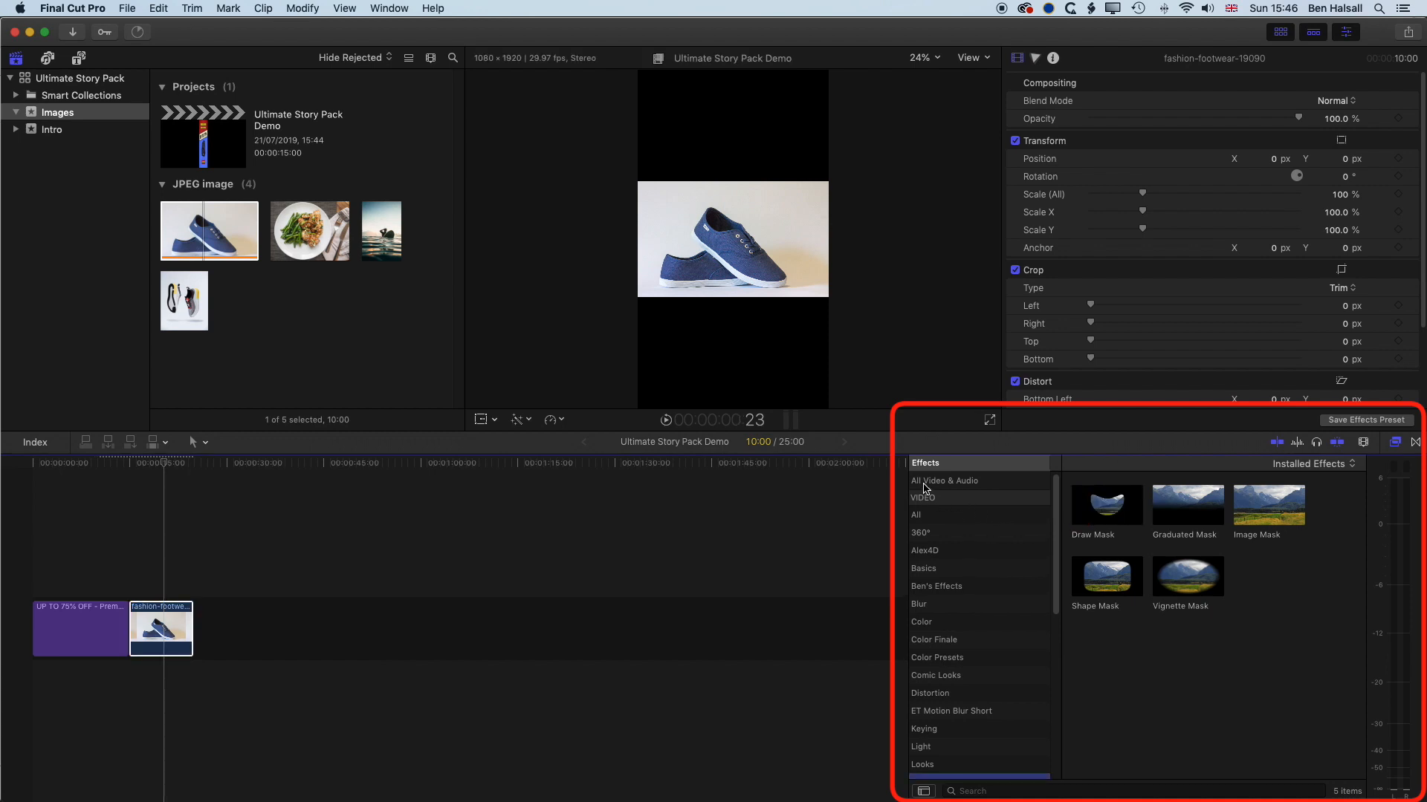
pyautogui.click(928, 482)
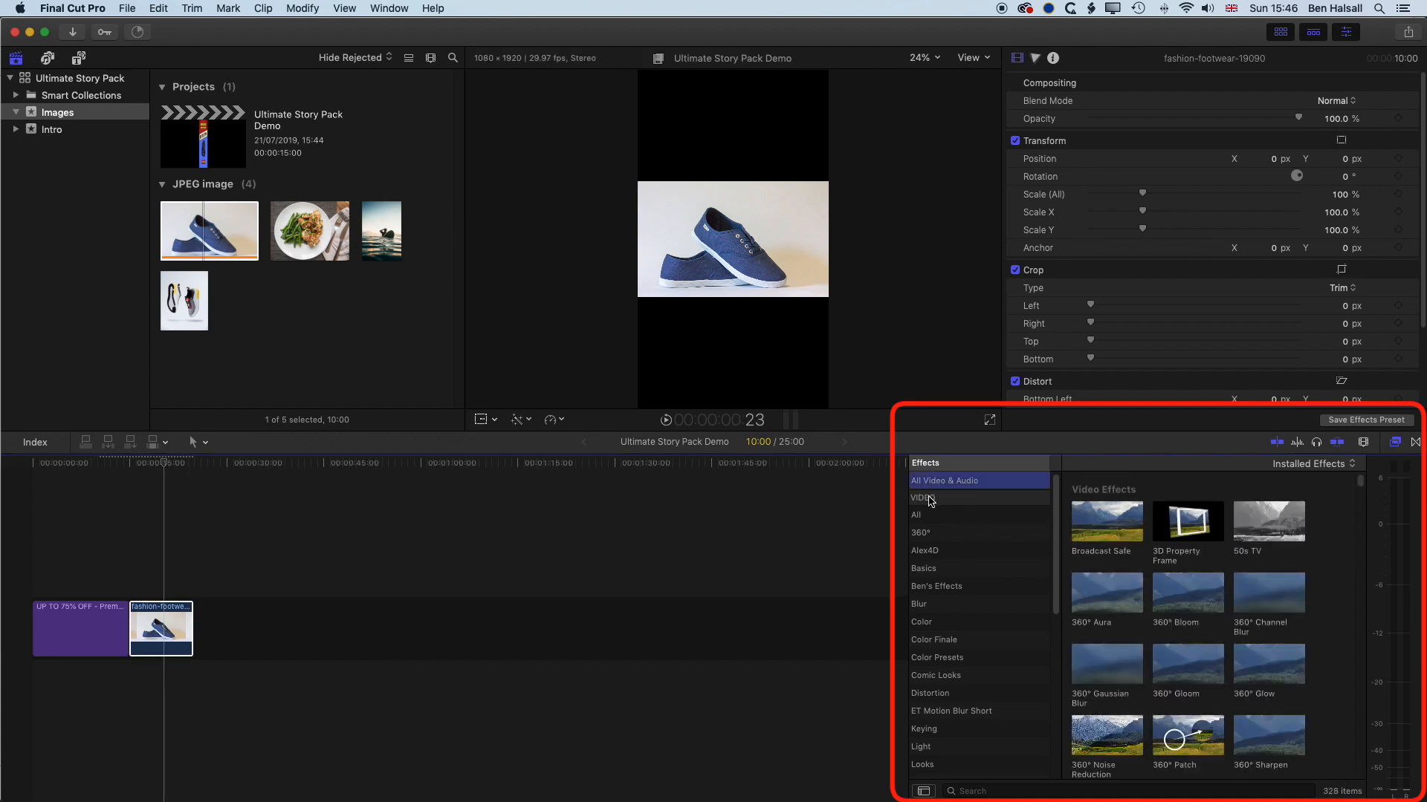
pyautogui.scroll(-5, 943, 594)
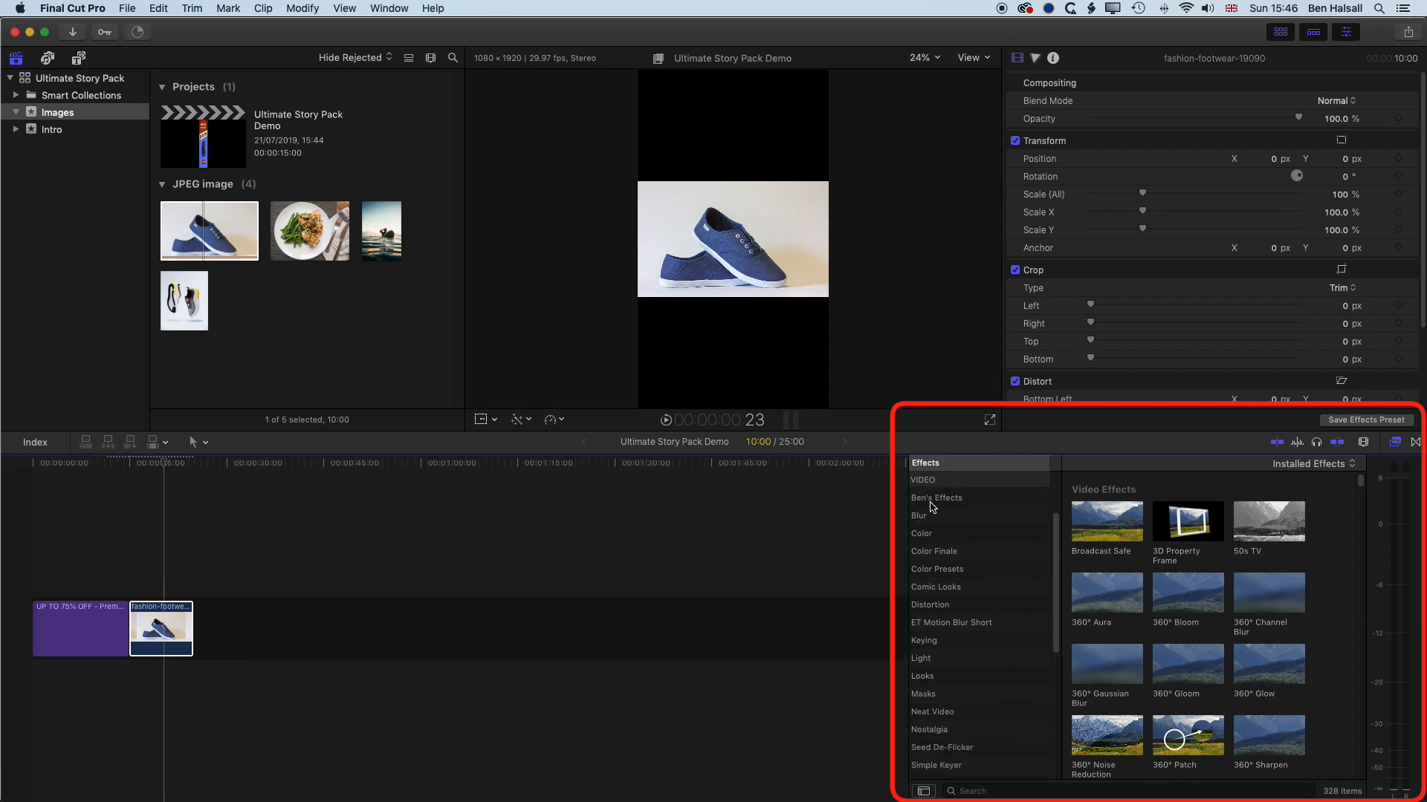
pyautogui.click(957, 688)
pyautogui.click(1114, 519)
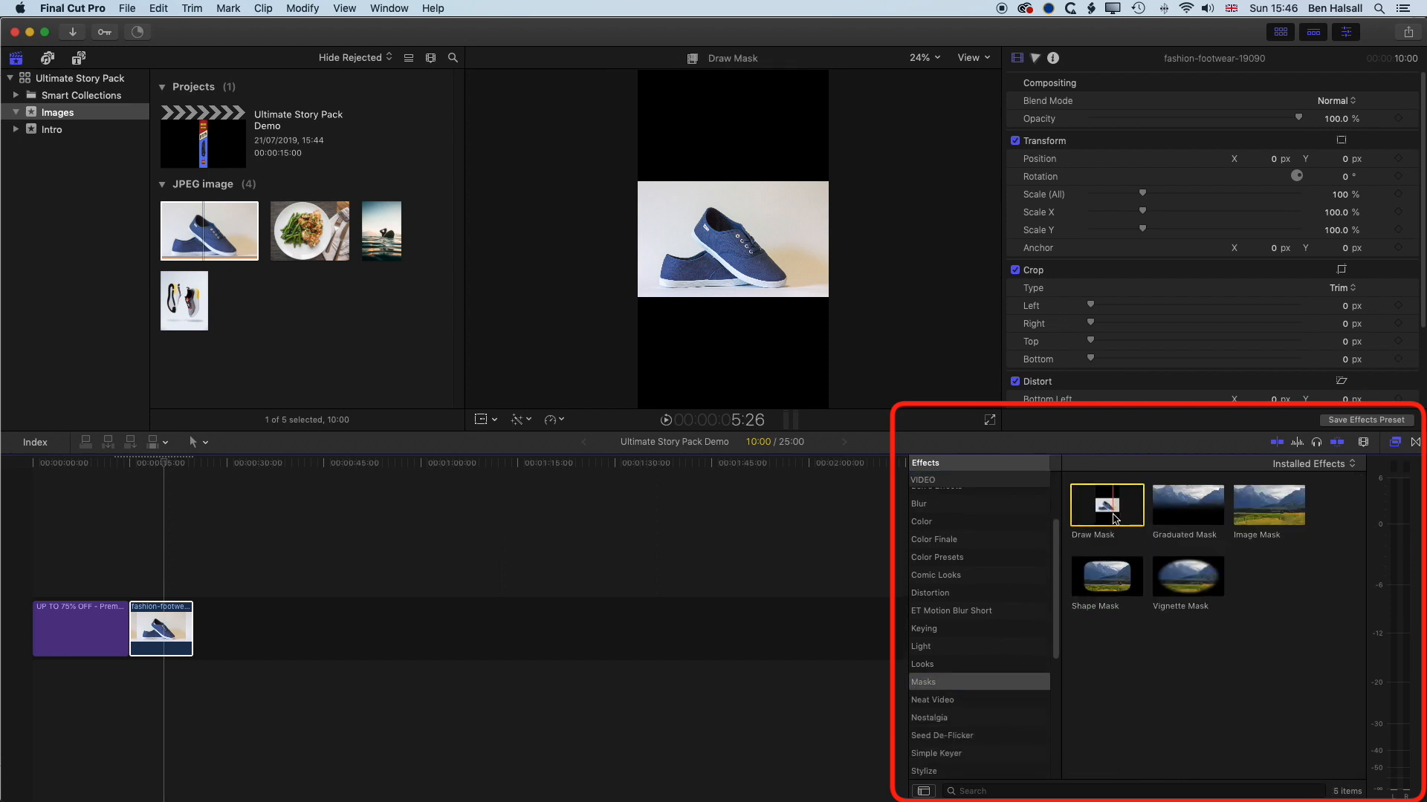
pyautogui.moveTo(1115, 517)
pyautogui.mouseDown()
pyautogui.moveTo(222, 533)
pyautogui.moveTo(161, 628)
pyautogui.mouseUp()
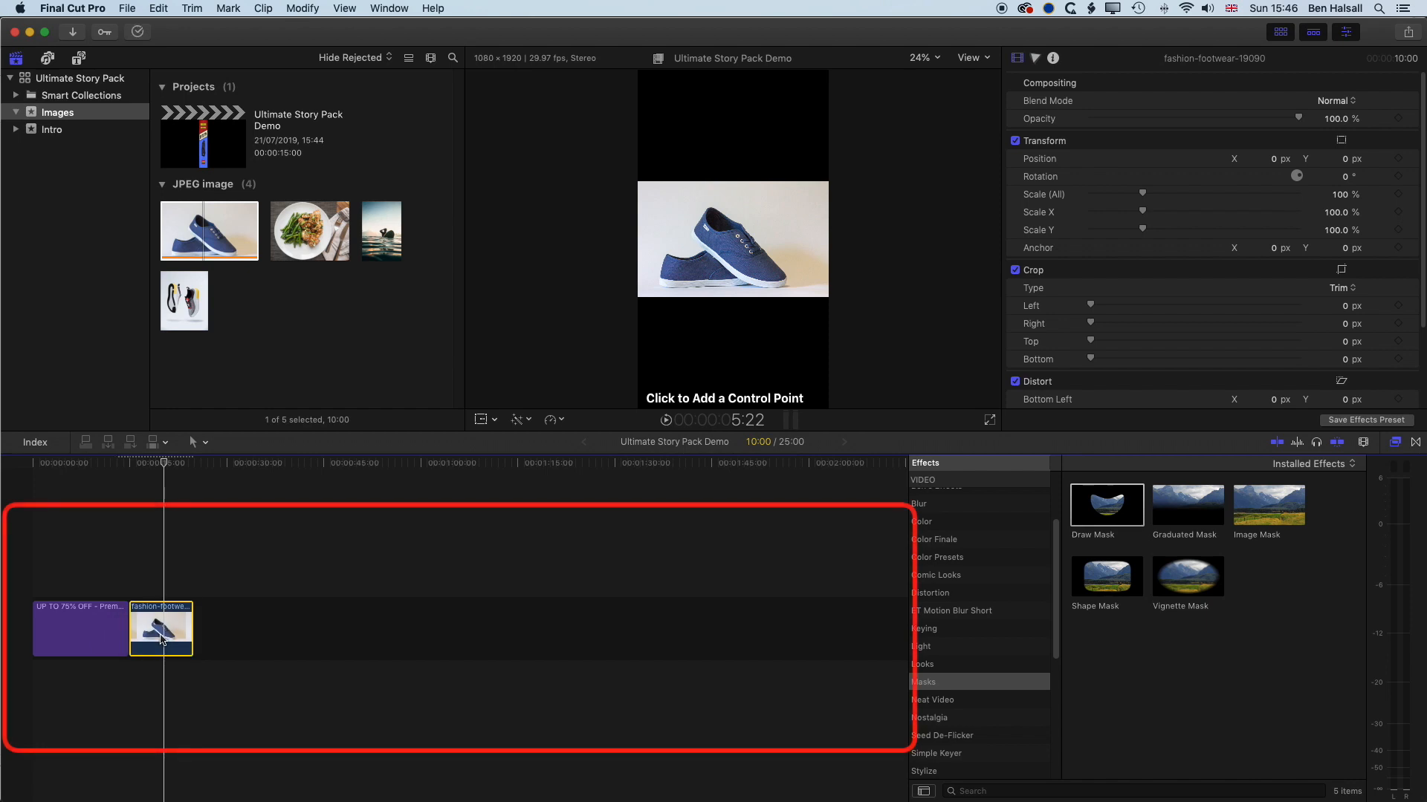
# Start the mask outline with control points along the tongue and laces of the front shoe.
pyautogui.click(934, 58)
pyautogui.click(924, 183)
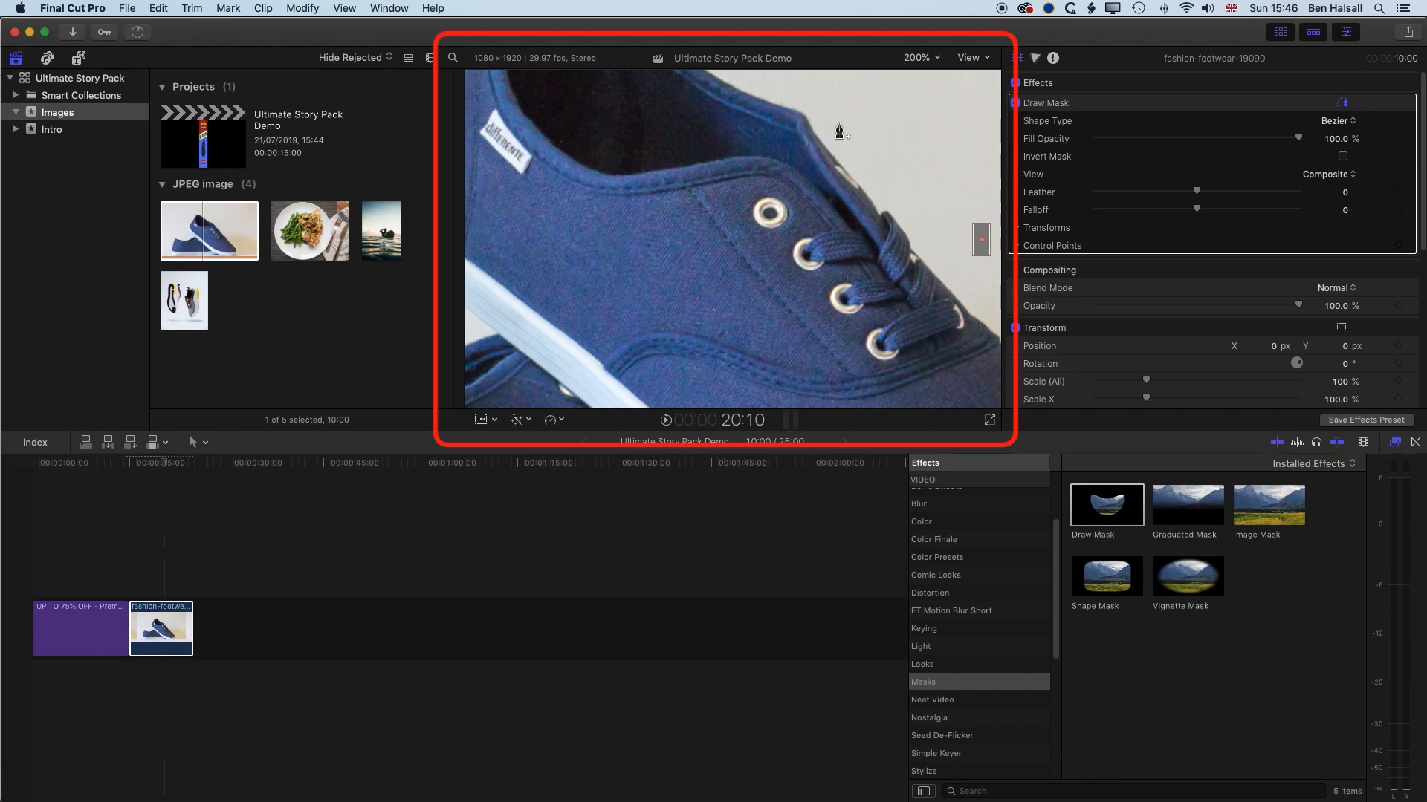
pyautogui.click(834, 156)
pyautogui.click(857, 182)
pyautogui.click(875, 204)
pyautogui.click(879, 216)
pyautogui.click(903, 230)
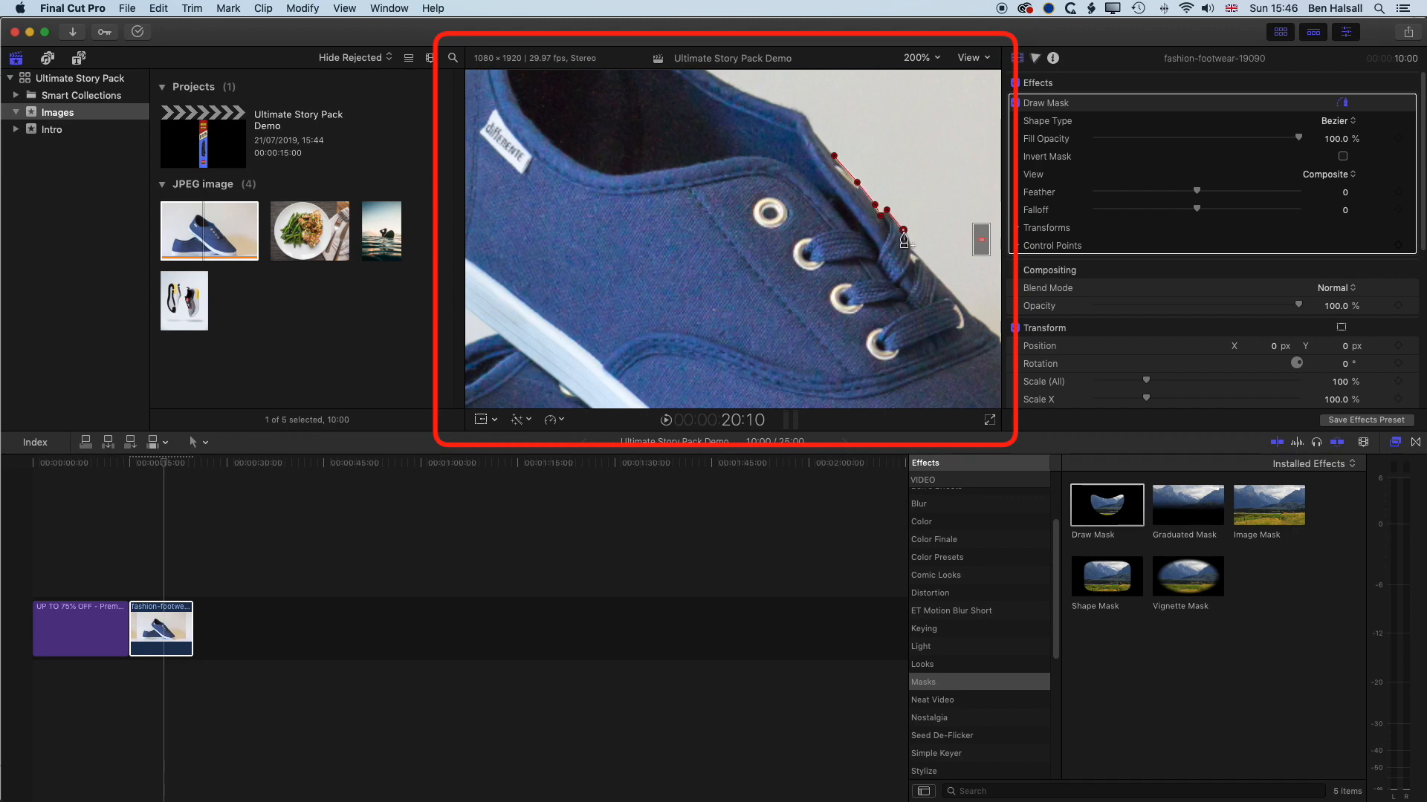
pyautogui.click(925, 265)
pyautogui.click(949, 292)
# Continue the mask outline from the laces down the upper edge of the front shoe to its toe.
pyautogui.moveTo(981, 239); pyautogui.dragTo(986, 244)
pyautogui.click(648, 160)
pyautogui.click(651, 168)
pyautogui.click(673, 196)
pyautogui.click(756, 288)
pyautogui.click(813, 344)
pyautogui.click(821, 363)
pyautogui.click(832, 378)
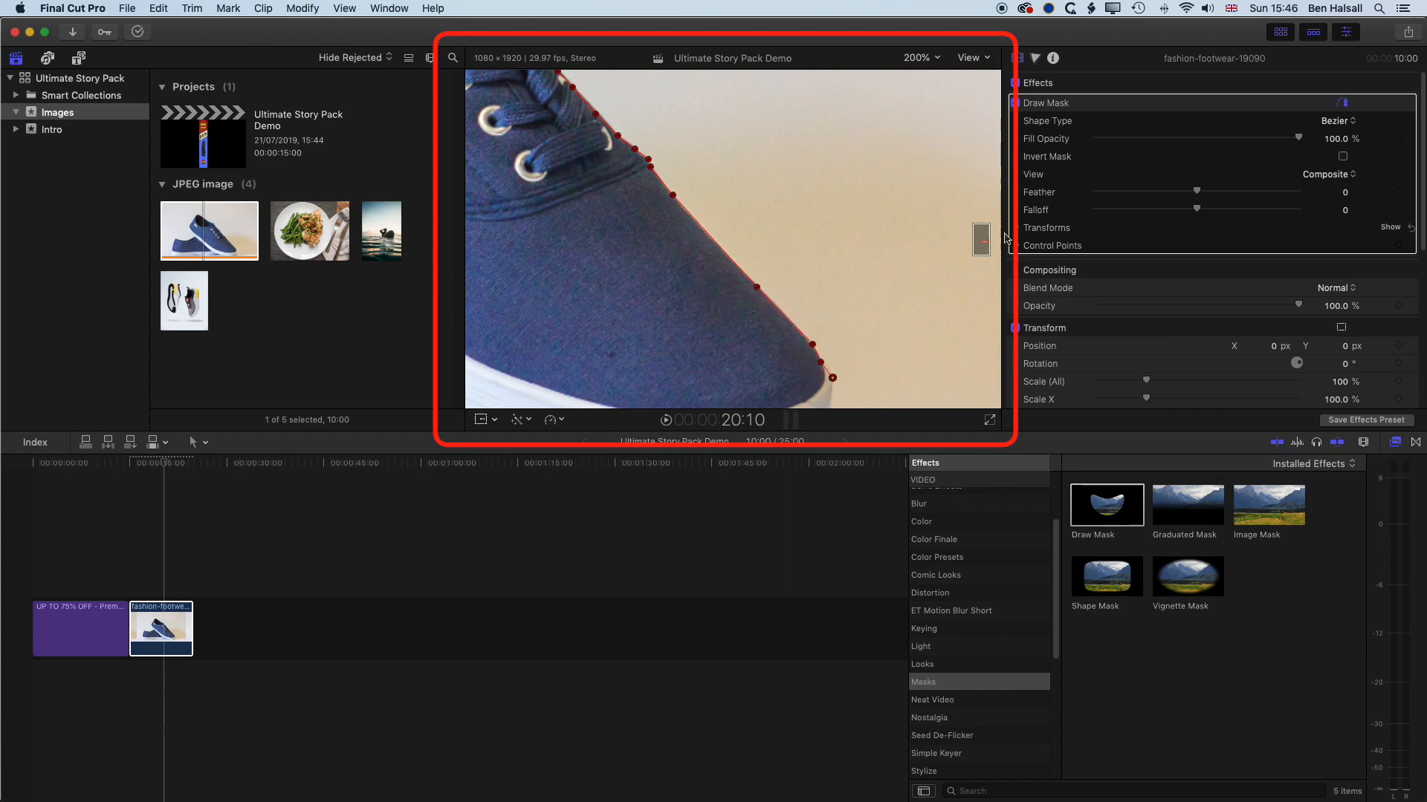
# Trace the mask around the front shoe's toe cap and along the underside of its sole with curved points.
pyautogui.moveTo(984, 242); pyautogui.dragTo(982, 244)
pyautogui.click(934, 273)
pyautogui.click(917, 291)
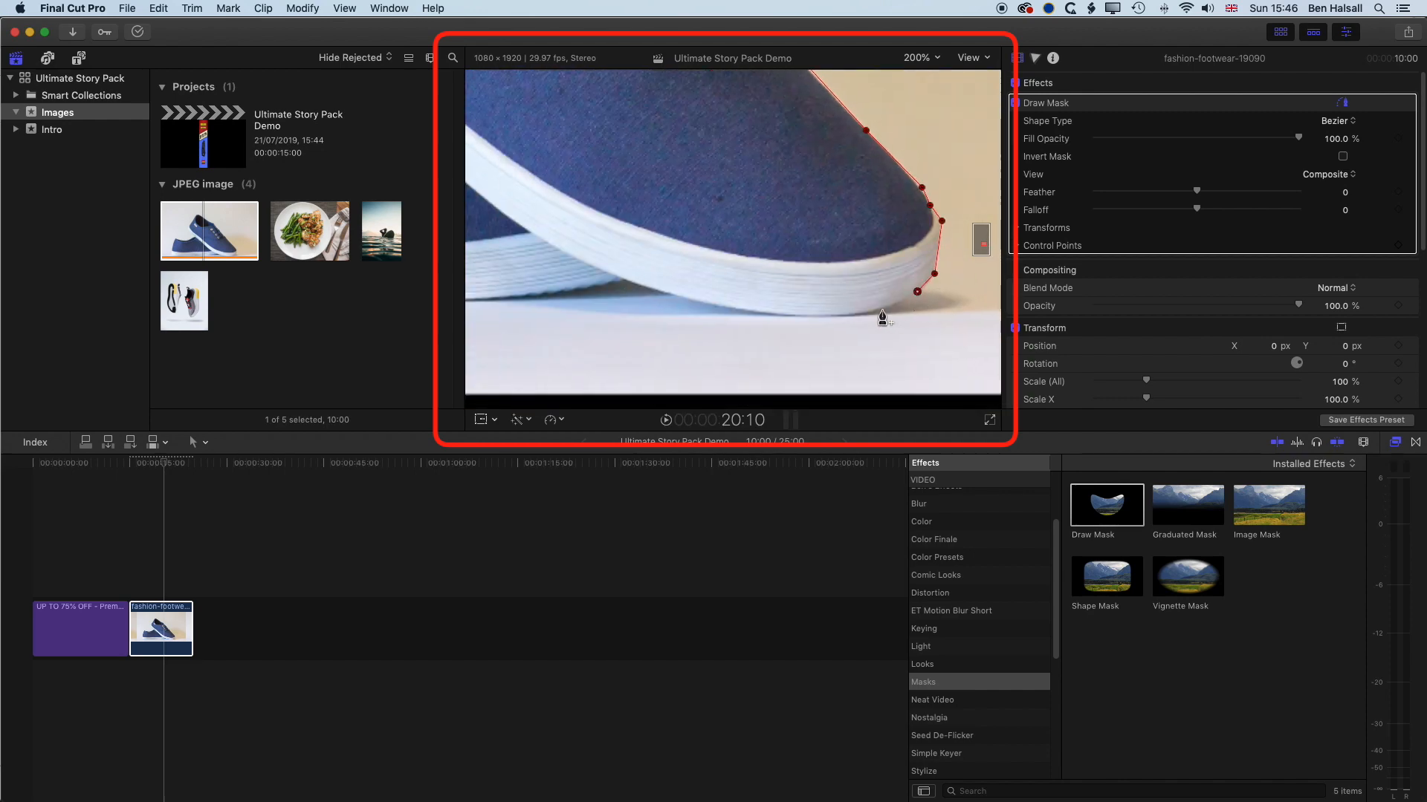
pyautogui.click(882, 308)
pyautogui.moveTo(812, 317); pyautogui.dragTo(767, 316)
pyautogui.moveTo(663, 291); pyautogui.dragTo(630, 290)
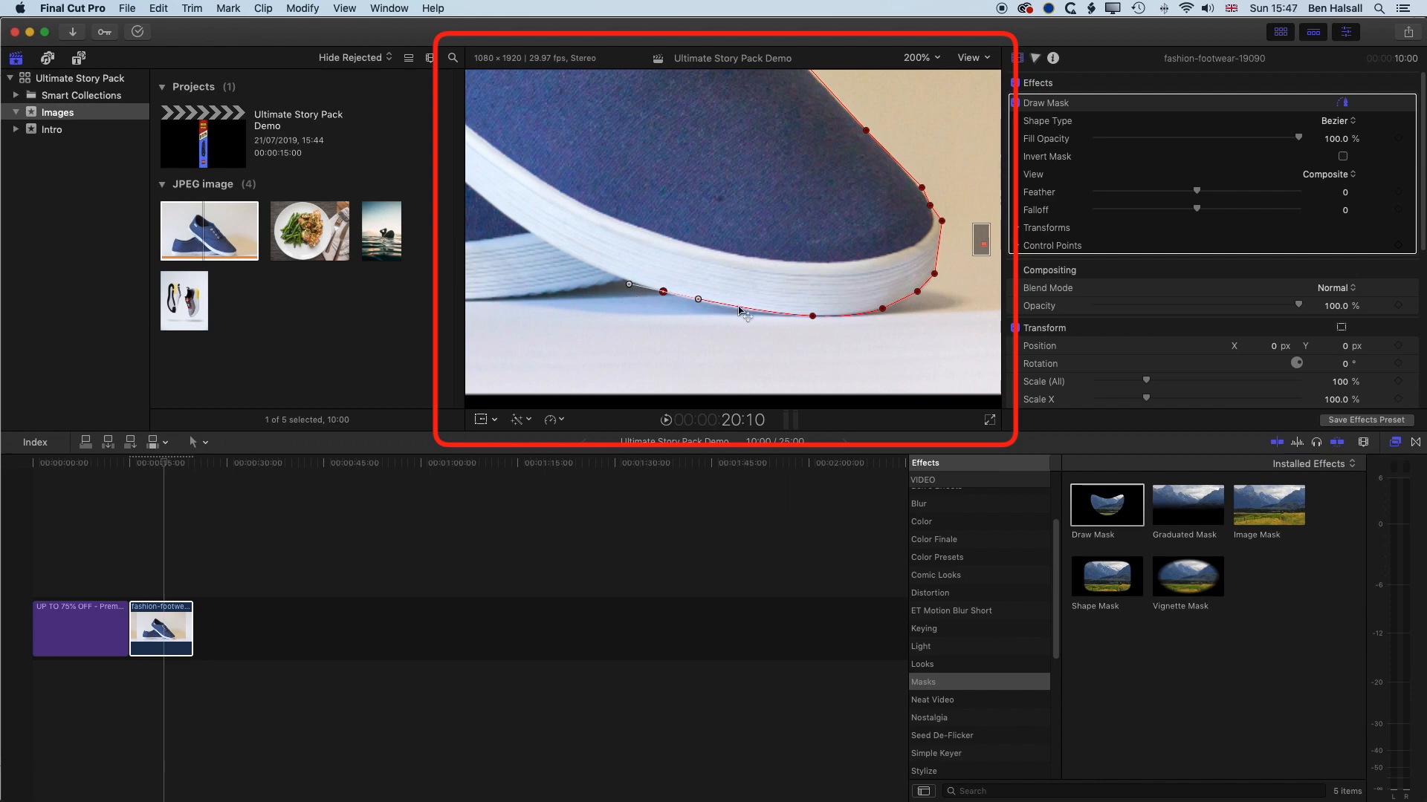
# Carry the mask outline across from the front shoe's sole and along the bottom of the rear shoe's sole.
pyautogui.click(623, 280)
pyautogui.moveTo(544, 293); pyautogui.dragTo(499, 301)
pyautogui.moveTo(984, 244); pyautogui.dragTo(978, 235)
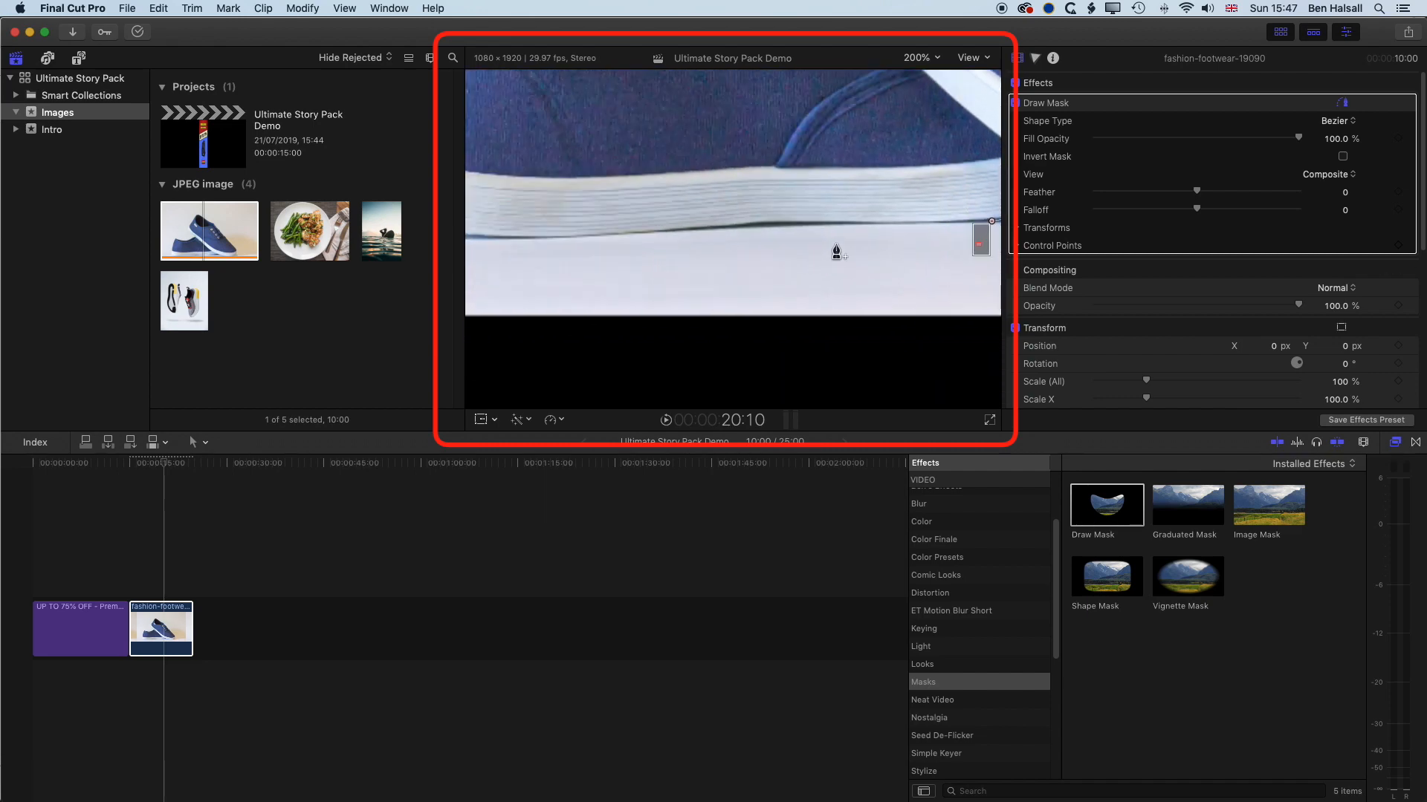
pyautogui.click(487, 236)
# Trace the mask around the heel end of the rear shoe's sole.
pyautogui.moveTo(977, 242); pyautogui.dragTo(975, 243)
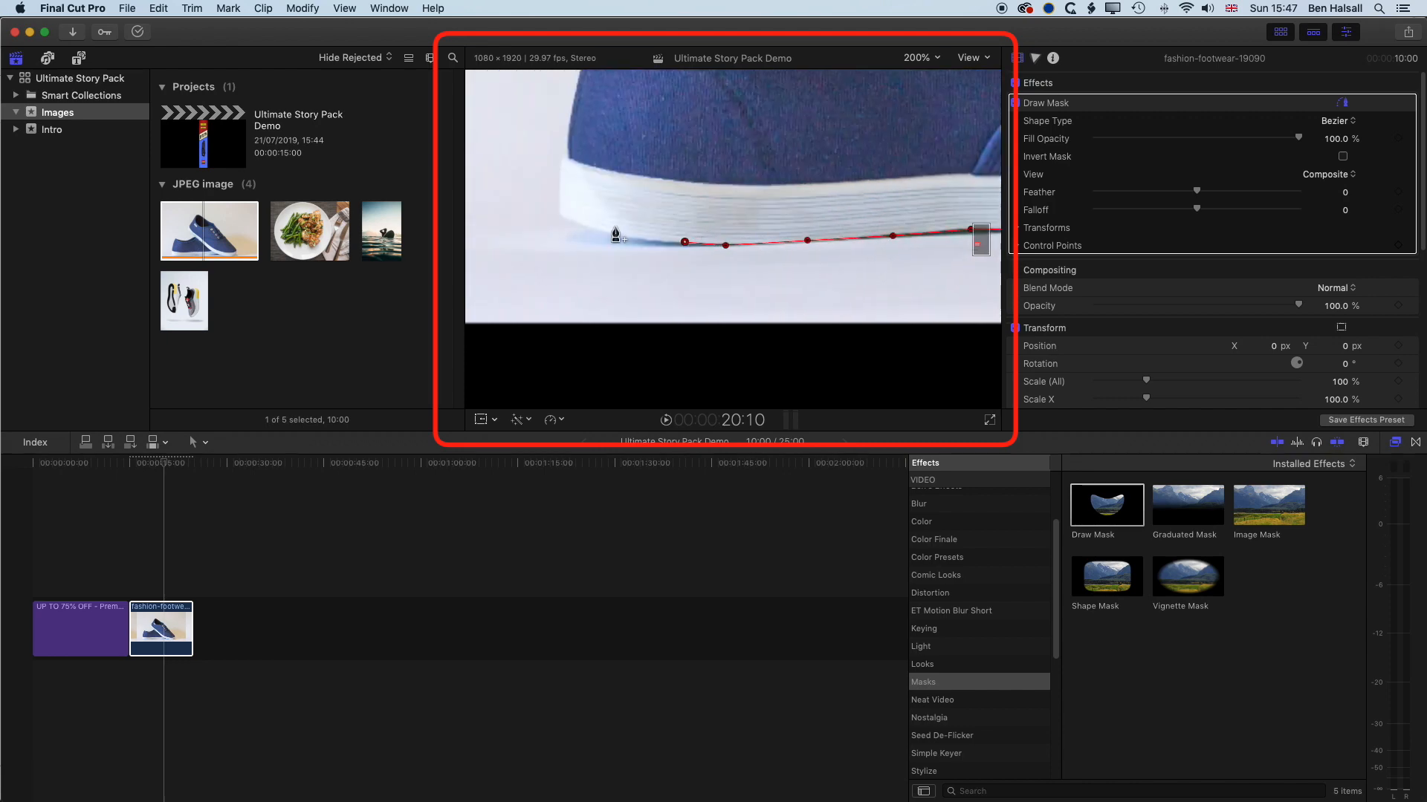
pyautogui.moveTo(619, 236); pyautogui.dragTo(590, 229)
pyautogui.click(561, 217)
pyautogui.click(559, 177)
pyautogui.click(564, 155)
# Extend the mask up the back of the rear shoe's heel and adjust its control points to fit the edge.
pyautogui.click(977, 238)
pyautogui.moveTo(977, 240); pyautogui.dragTo(976, 241)
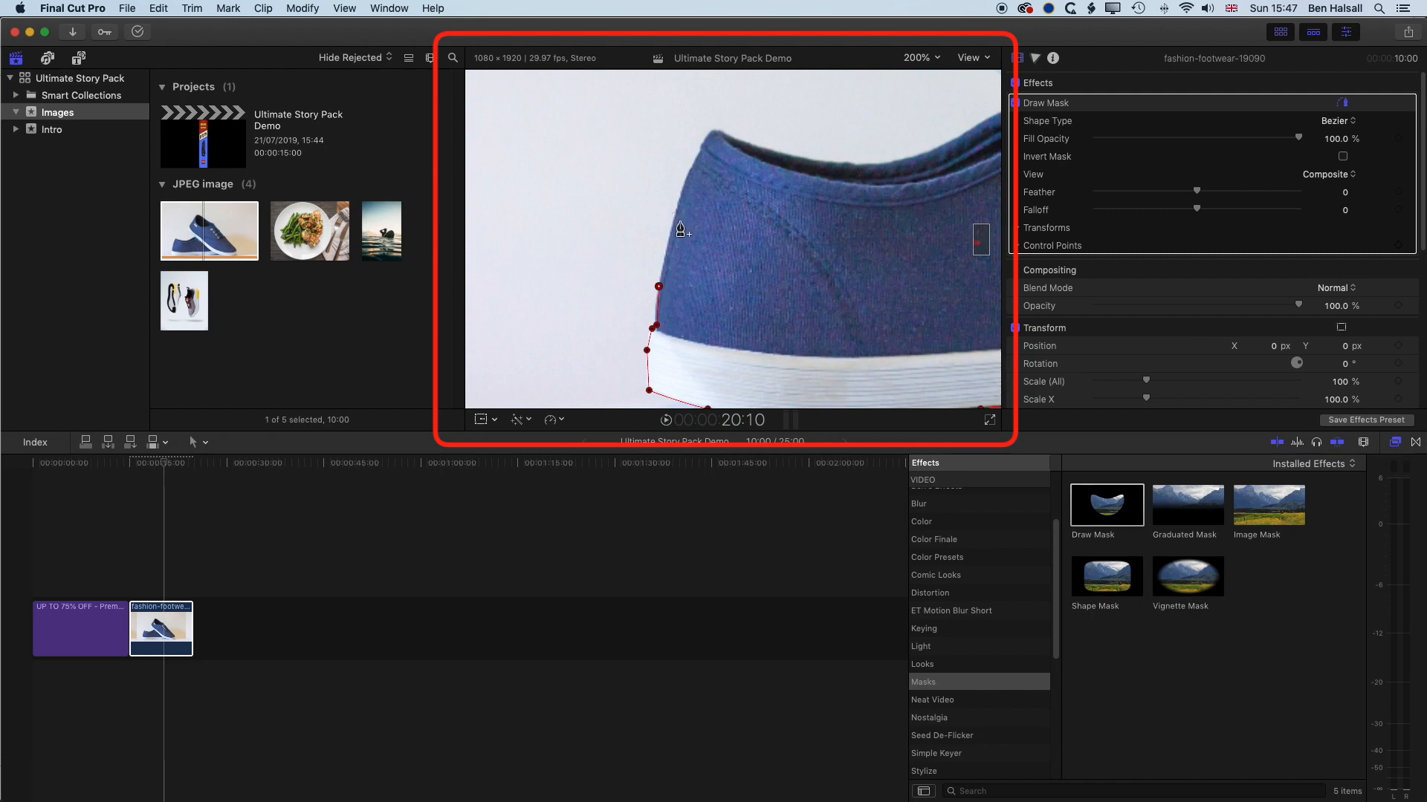
pyautogui.click(680, 221)
pyautogui.click(694, 174)
pyautogui.moveTo(656, 325); pyautogui.dragTo(655, 321)
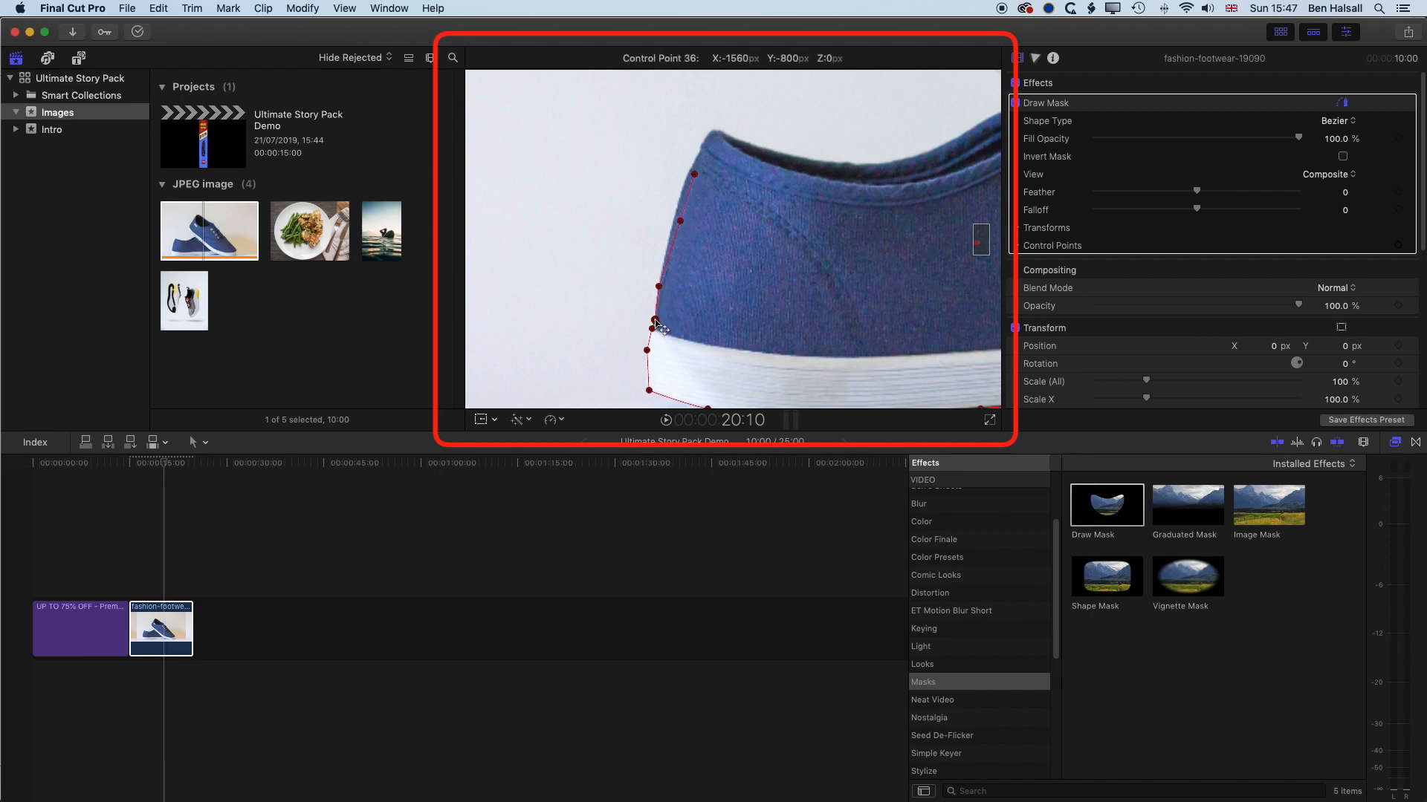
pyautogui.moveTo(680, 221); pyautogui.dragTo(693, 164)
pyautogui.moveTo(670, 219); pyautogui.dragTo(672, 220)
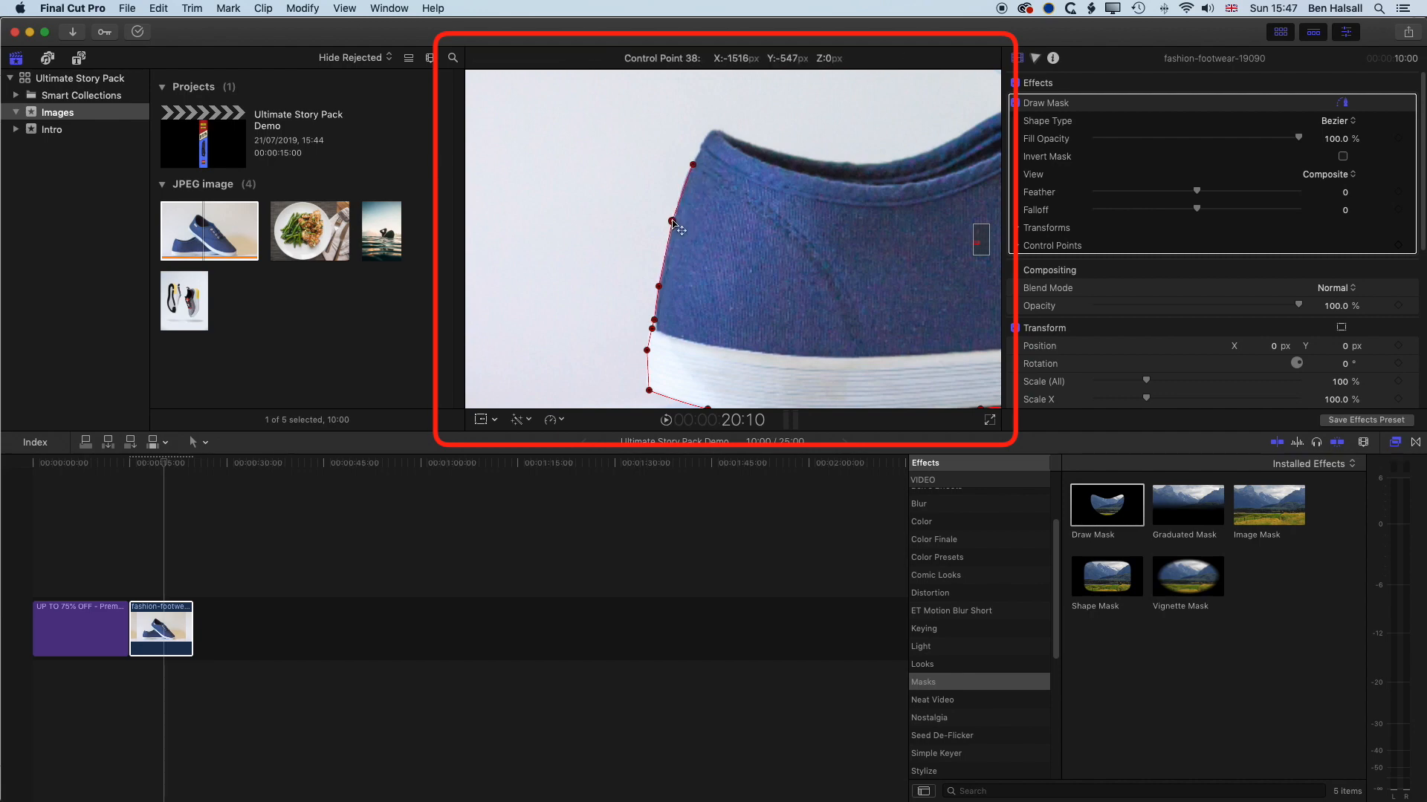
# Trace the mask over the rear shoe's heel top and bend its outline to follow the dip of the shoe opening.
pyautogui.click(703, 148)
pyautogui.click(715, 131)
pyautogui.click(734, 137)
pyautogui.moveTo(755, 147); pyautogui.dragTo(756, 148)
pyautogui.click(931, 150)
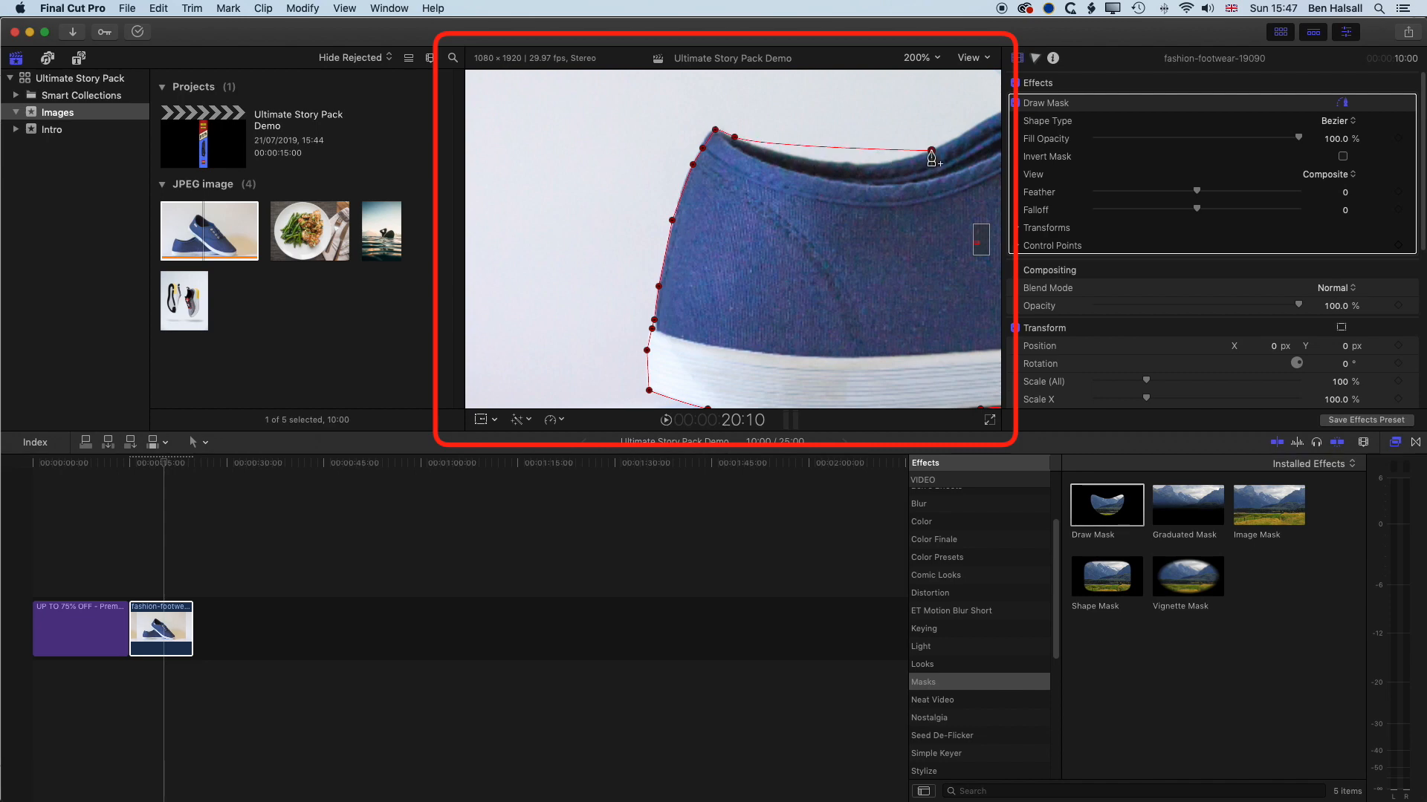
pyautogui.click(839, 148)
pyautogui.moveTo(838, 148); pyautogui.dragTo(839, 162)
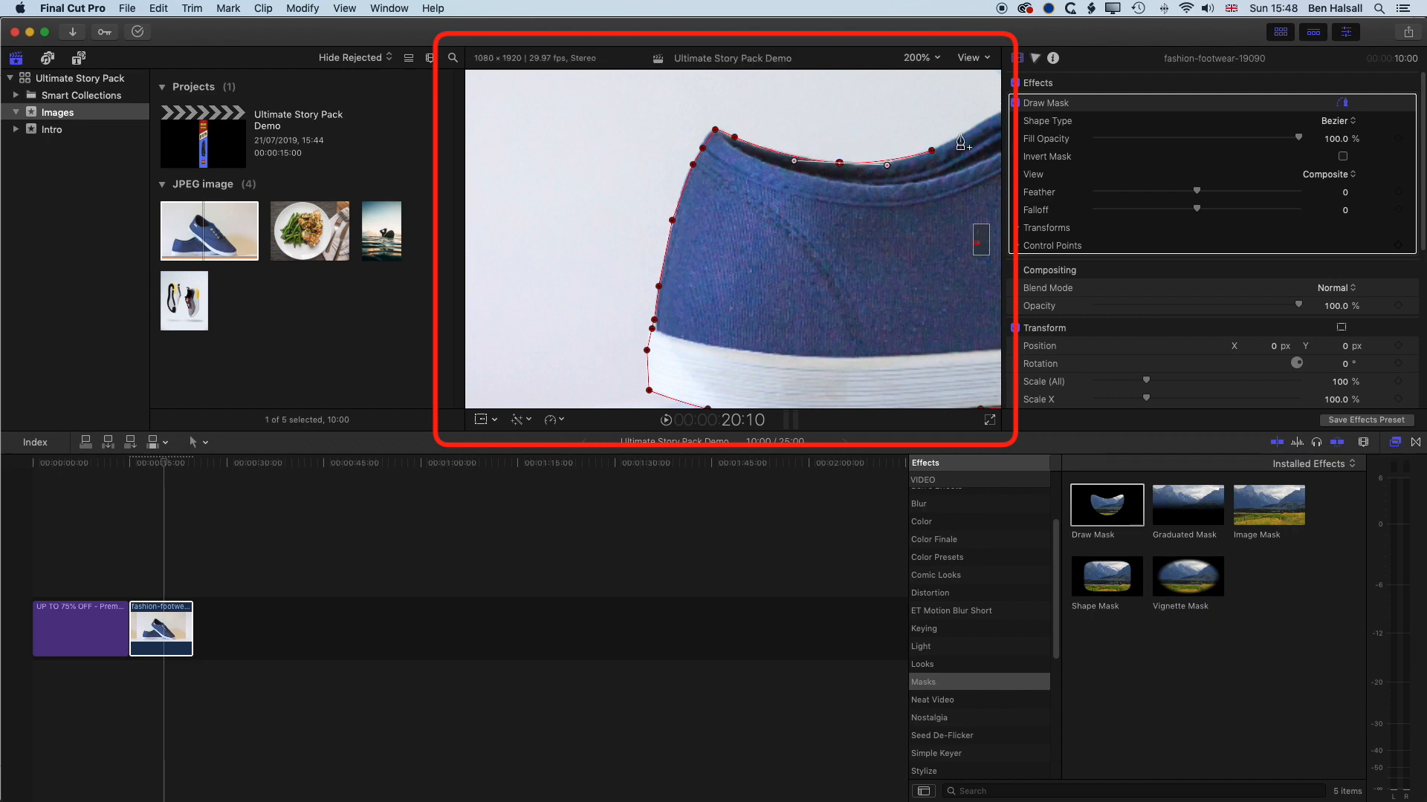
# Continue the mask along the rear shoe's collar and up the heel sole of the front shoe.
pyautogui.moveTo(978, 242); pyautogui.dragTo(980, 240)
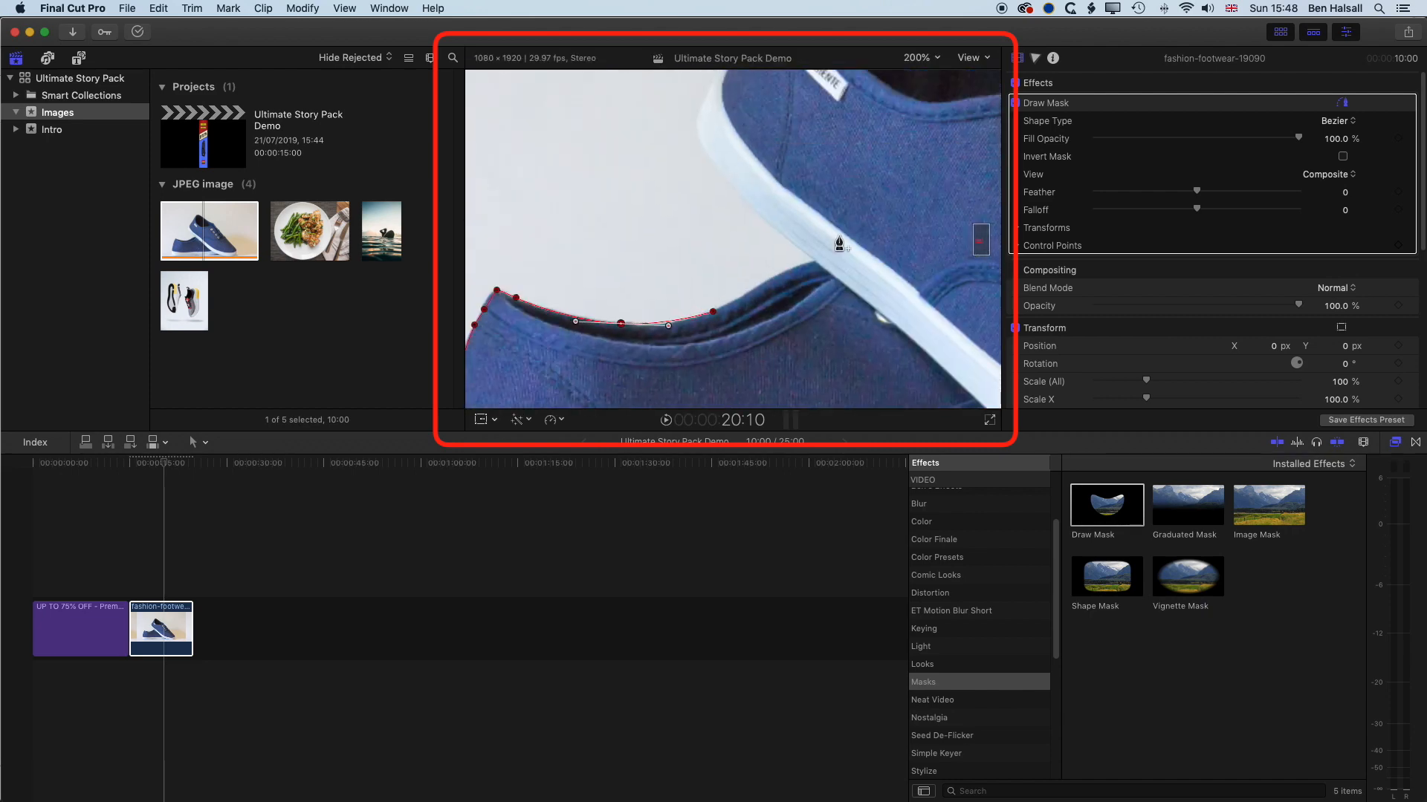
pyautogui.click(755, 288)
pyautogui.click(798, 266)
pyautogui.click(815, 262)
pyautogui.click(739, 194)
pyautogui.click(705, 151)
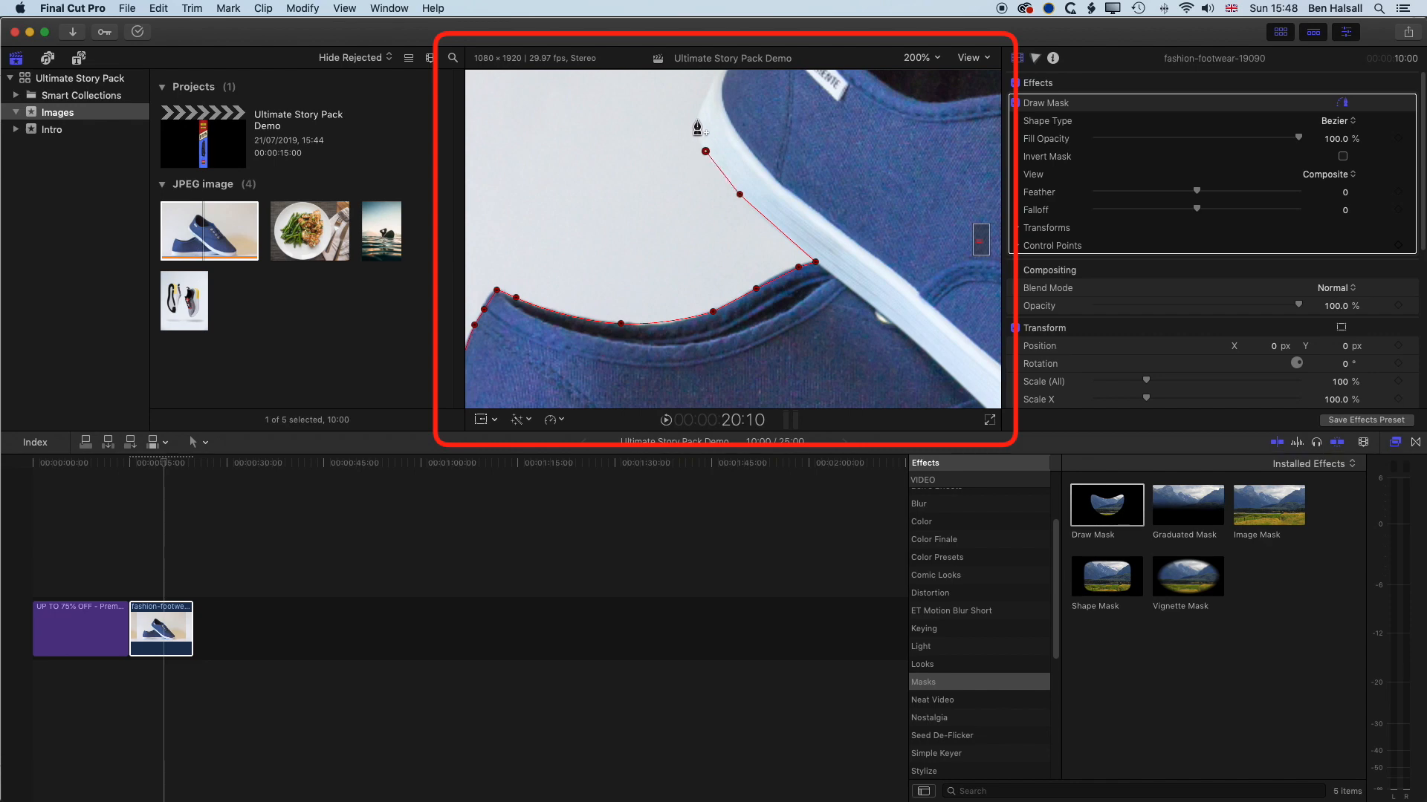
pyautogui.click(696, 120)
# Trace the mask over the front shoe's heel top and opening, and close the outline at its first control point.
pyautogui.scroll(3, 704, 111)
pyautogui.click(689, 222)
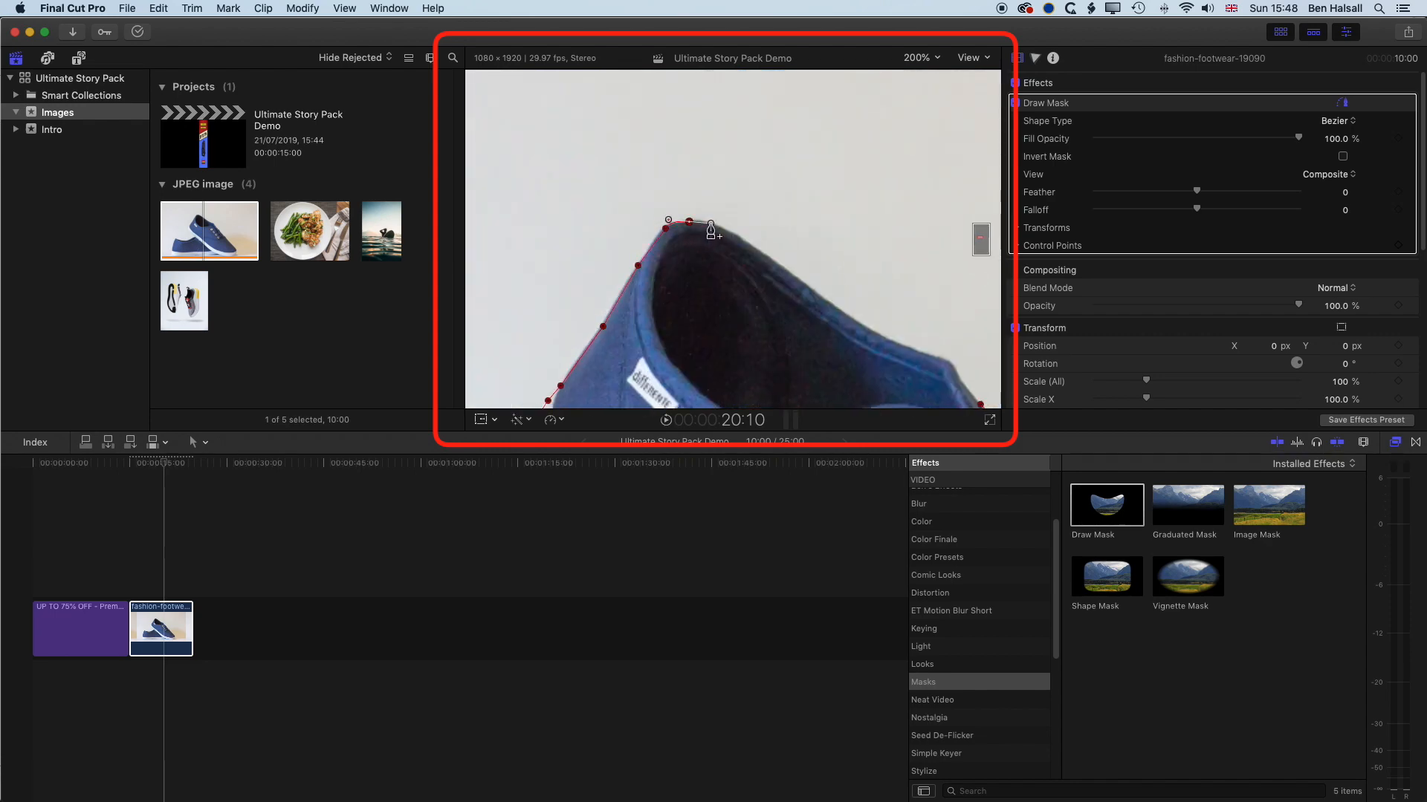
pyautogui.click(754, 245)
pyautogui.moveTo(767, 256); pyautogui.dragTo(773, 261)
pyautogui.moveTo(857, 321); pyautogui.dragTo(878, 333)
pyautogui.click(944, 361)
pyautogui.click(956, 370)
pyautogui.click(981, 406)
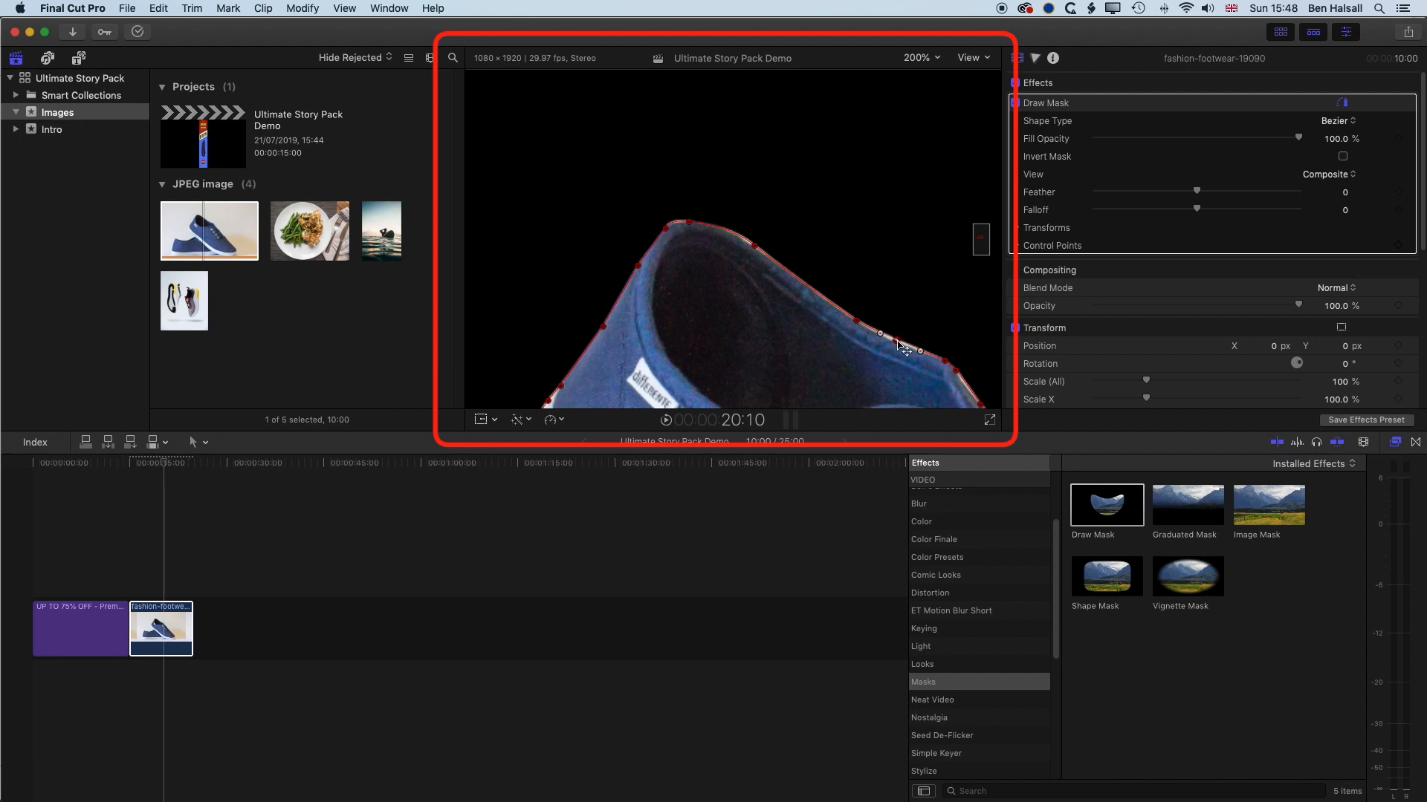
# Nudge the mask's control point on the front shoe's collar to fit the edge, fit the whole frame in view and deselect the mask.
pyautogui.moveTo(896, 342); pyautogui.dragTo(896, 345)
pyautogui.click(921, 58)
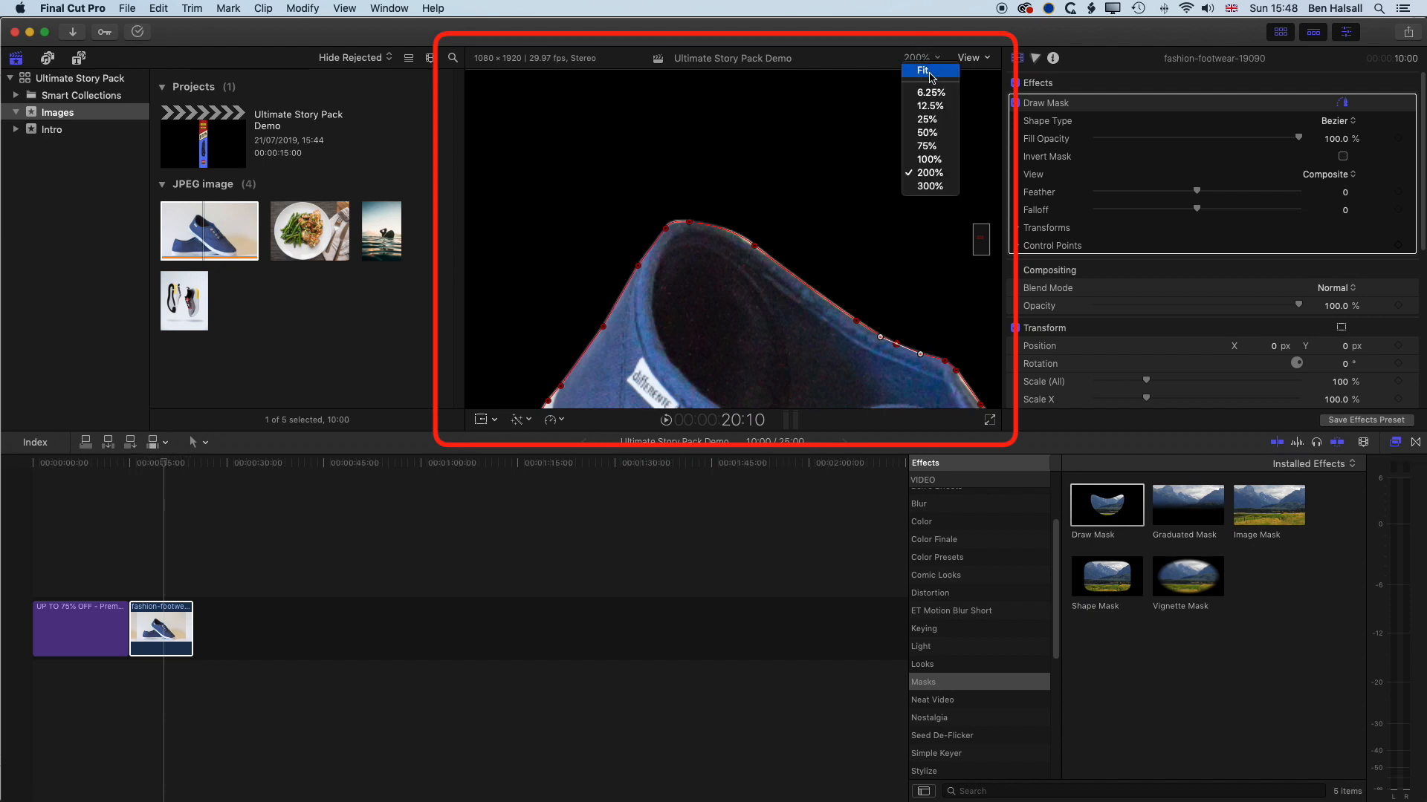
pyautogui.click(932, 71)
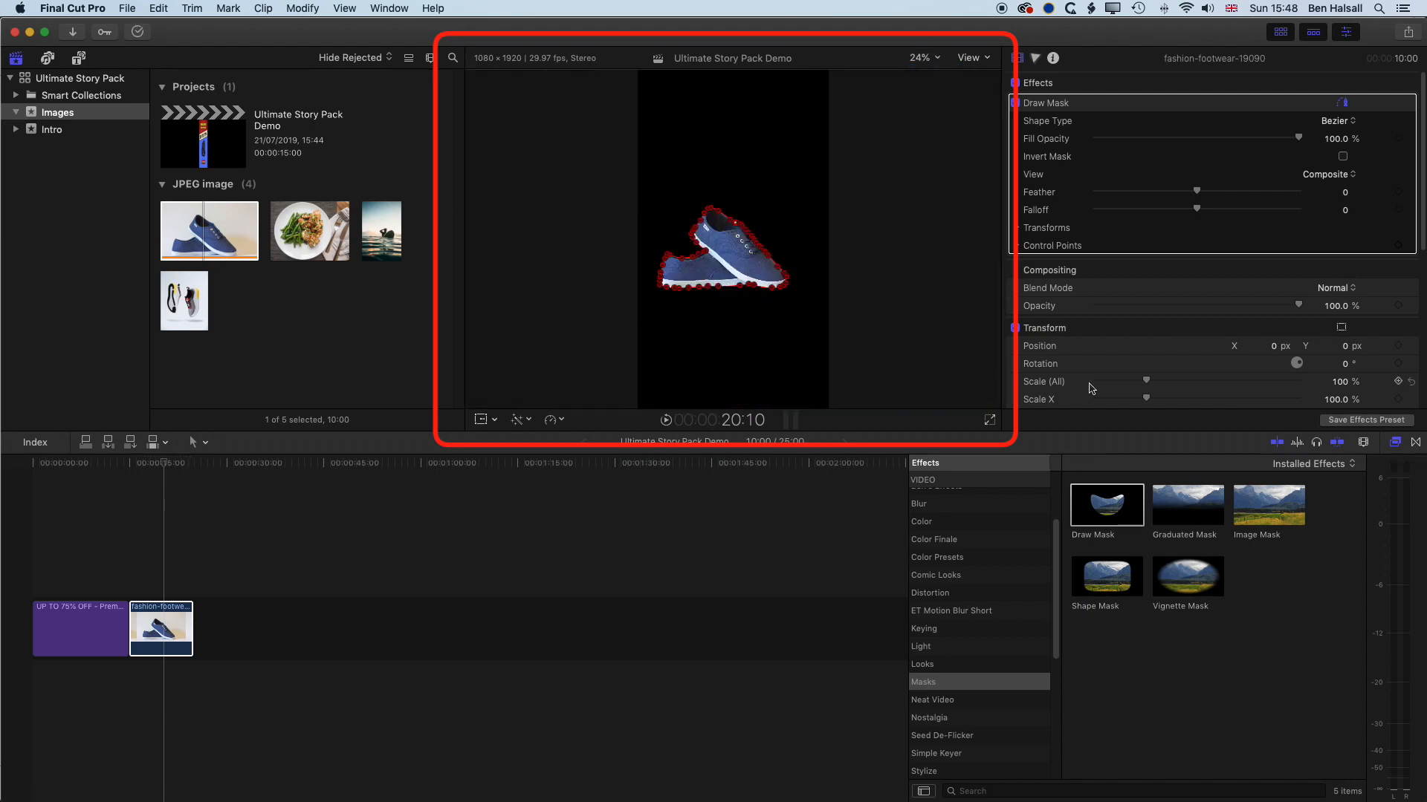
pyautogui.click(1156, 271)
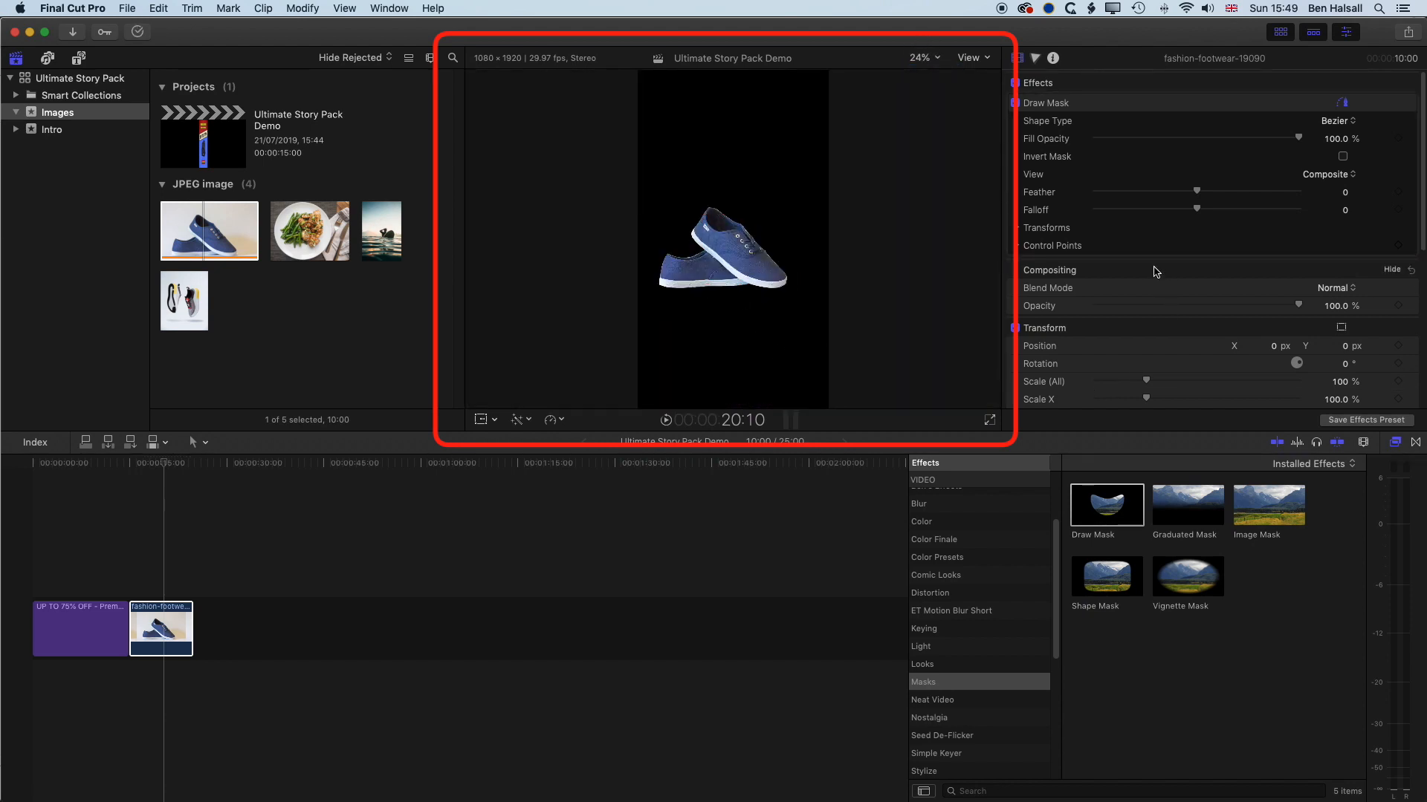
# Replace the Premade Scene 09 dropzone image with the masked shoe clip from the timeline.
pyautogui.click(70, 624)
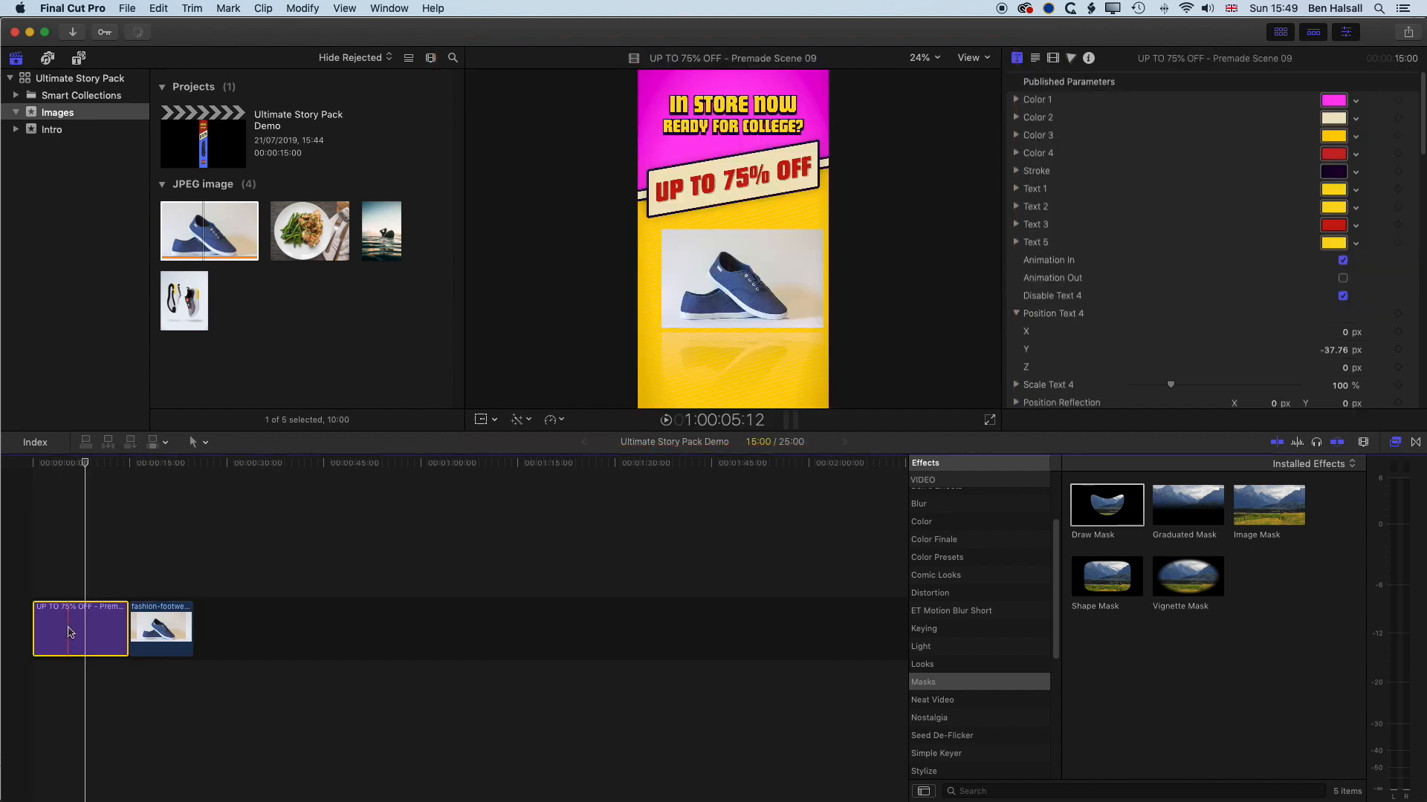
pyautogui.scroll(-10, 1070, 364)
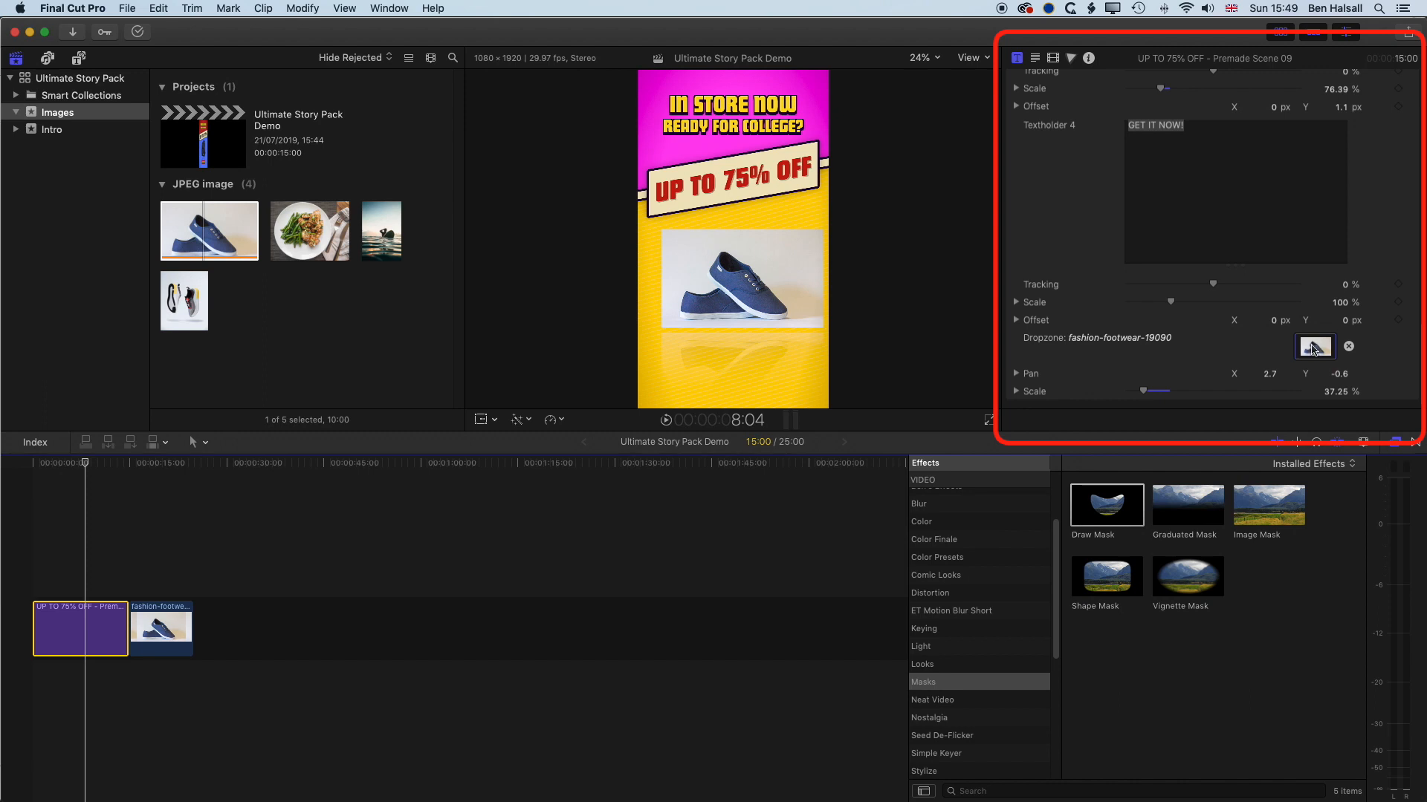
pyautogui.click(1315, 347)
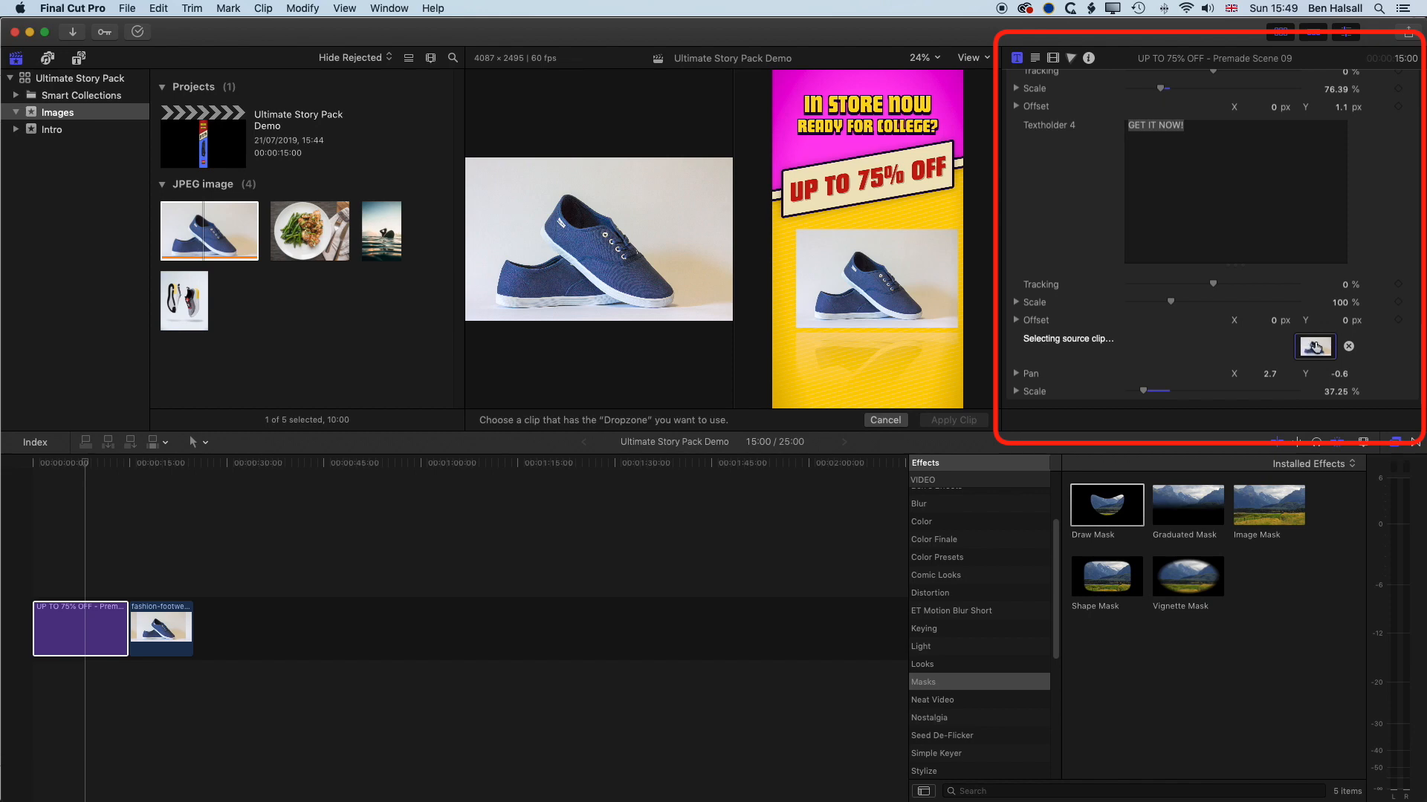
pyautogui.click(160, 641)
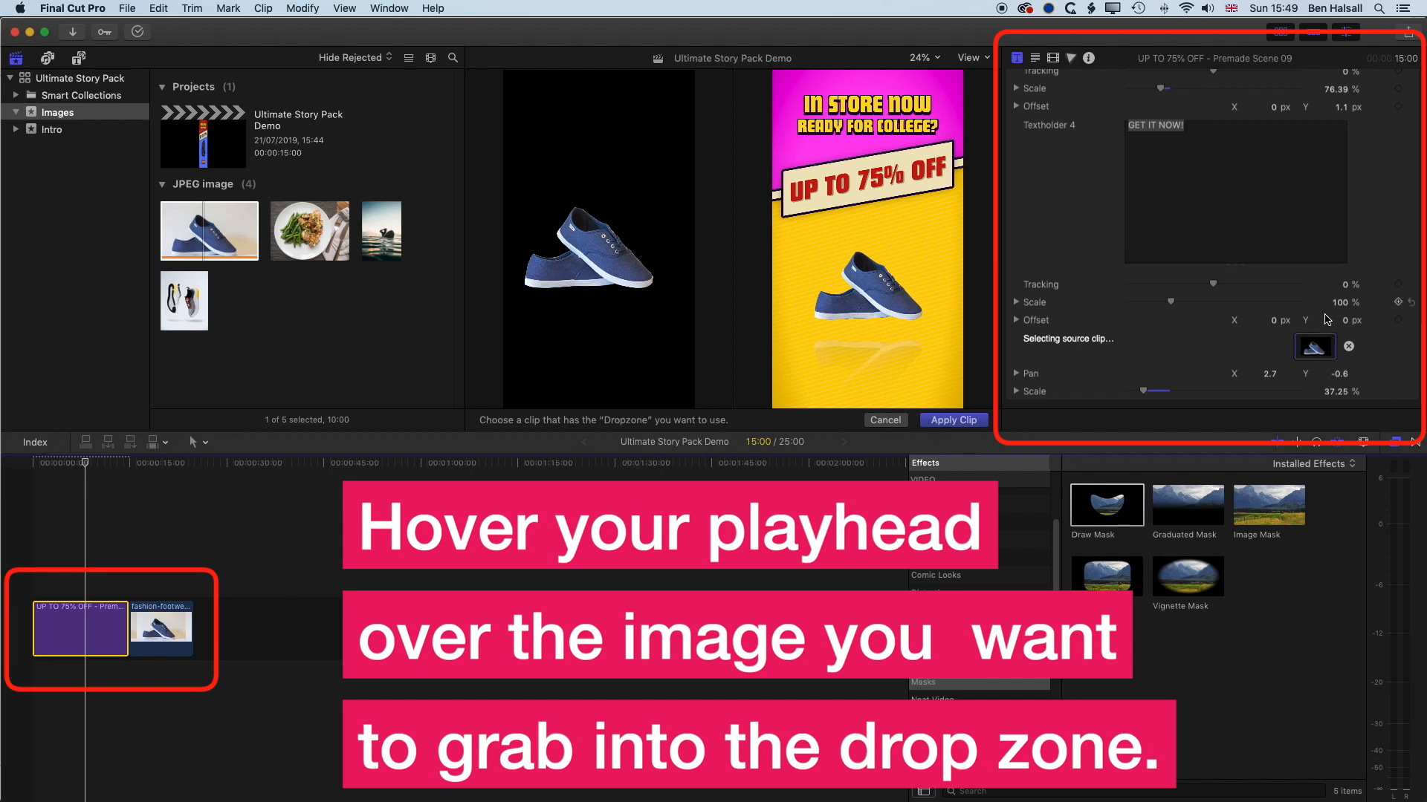
# Set the dropzone scale to 55.22 % and its pan to X 3.3, Y 5.6, and apply the shoe clip.
pyautogui.moveTo(1145, 391); pyautogui.dragTo(1151, 392)
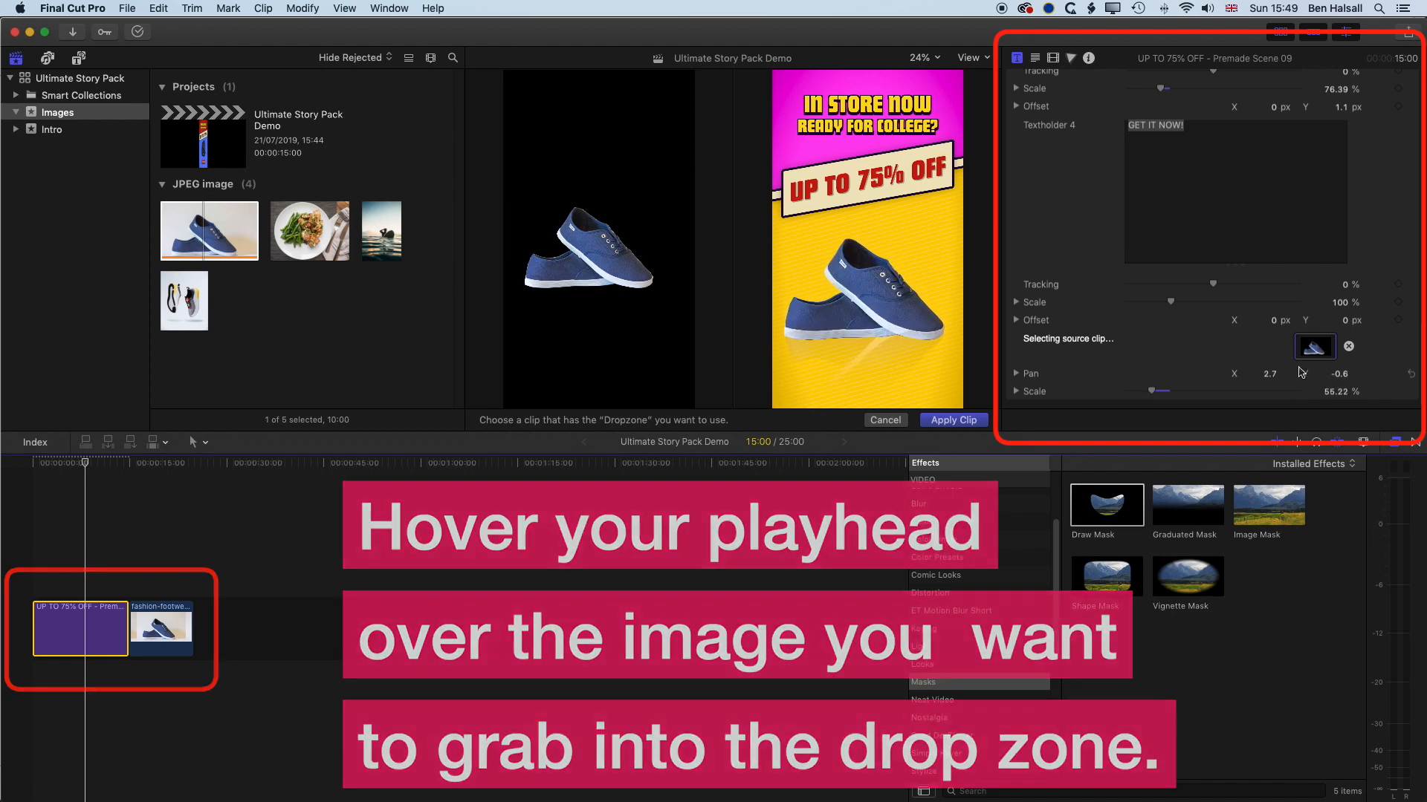
pyautogui.moveTo(1340, 375); pyautogui.dragTo(1340, 347)
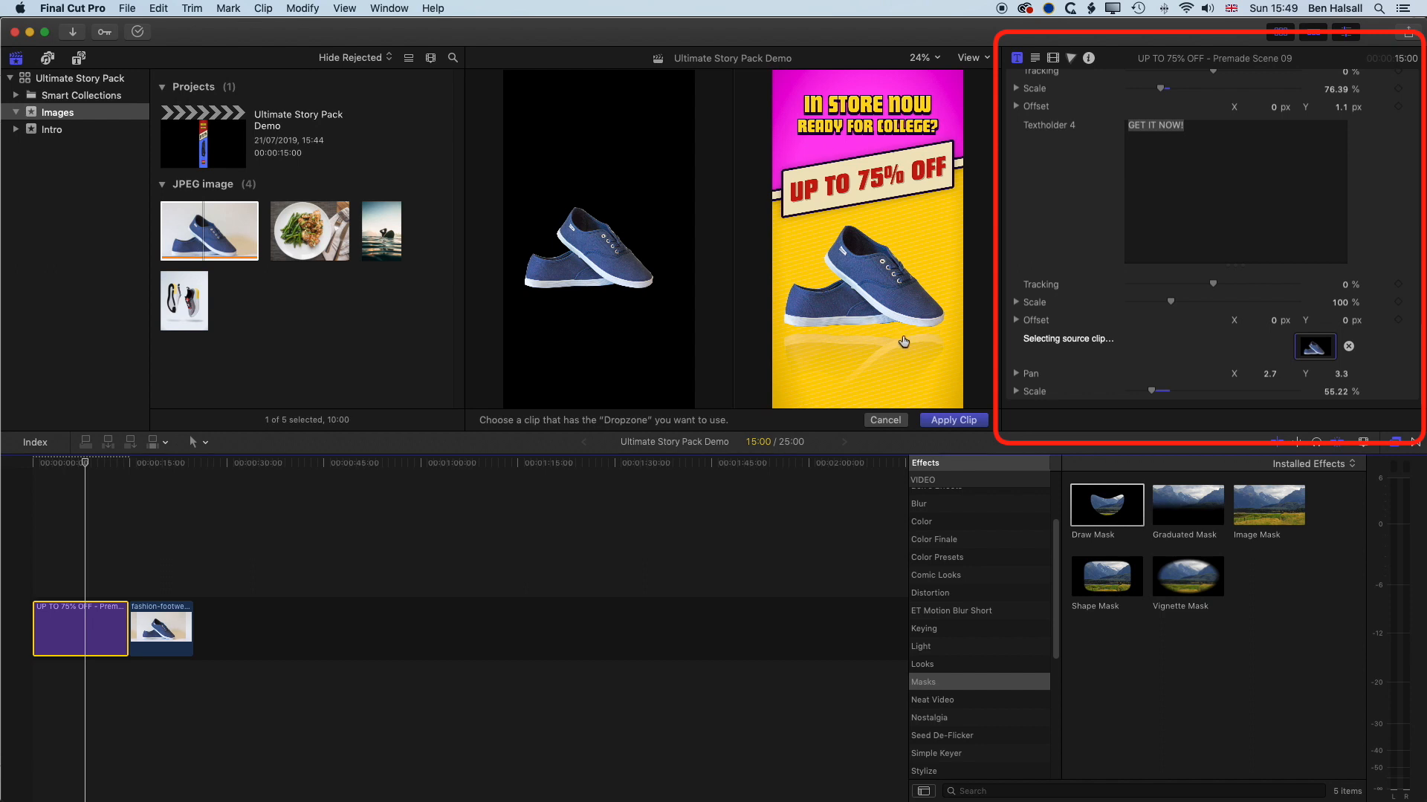
pyautogui.moveTo(1273, 377); pyautogui.dragTo(1341, 376)
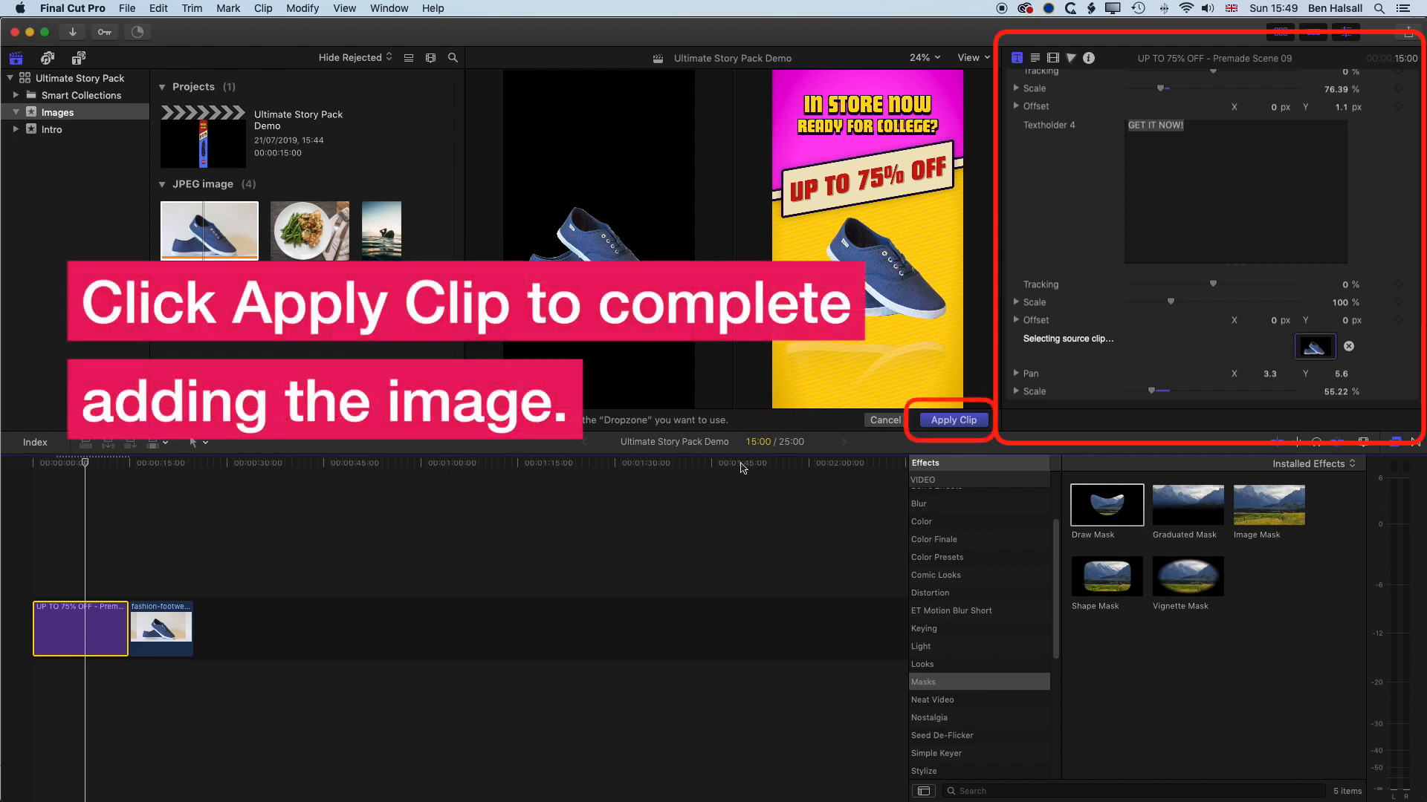
pyautogui.click(954, 420)
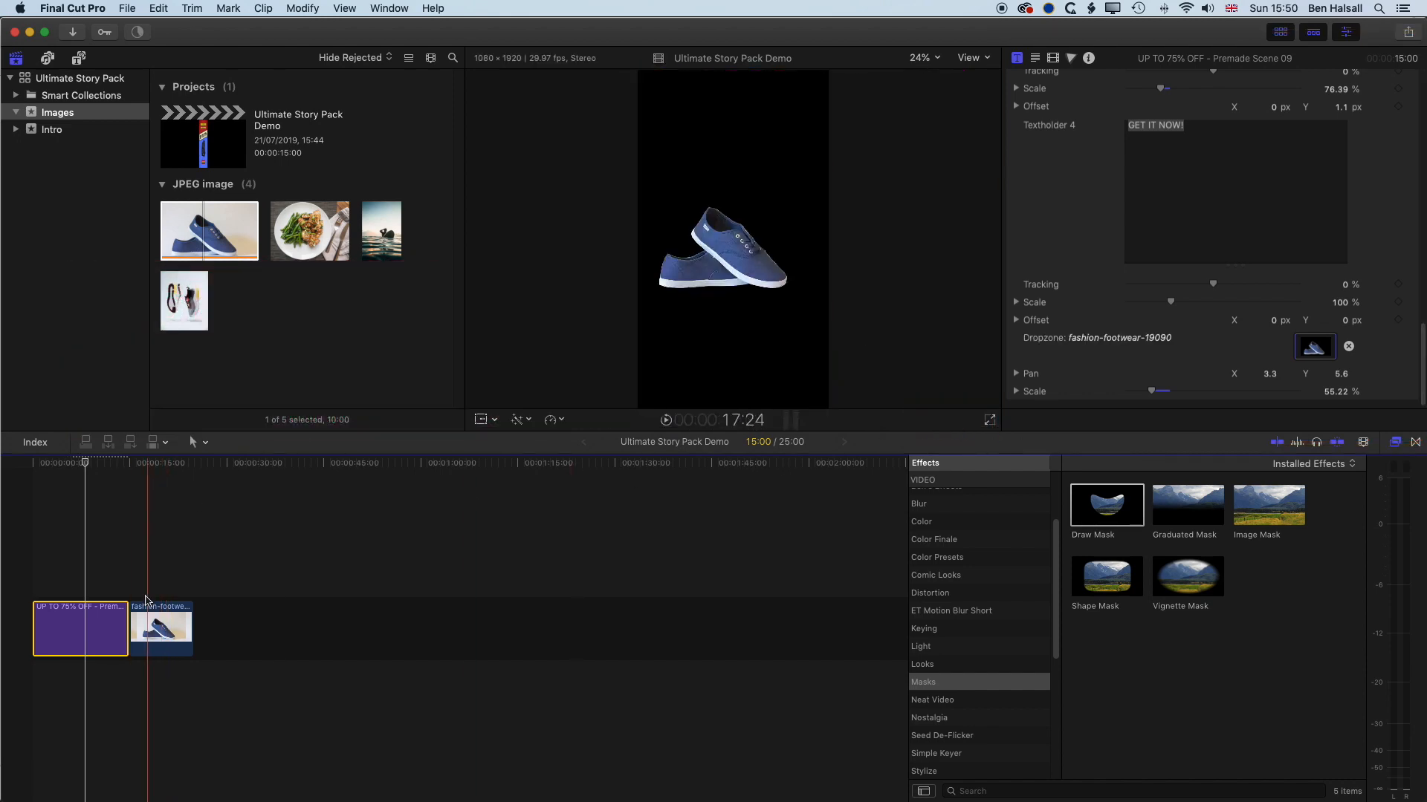
# Delete the masked shoe clip that follows the Premade Scene 09 title in the timeline.
pyautogui.click(80, 464)
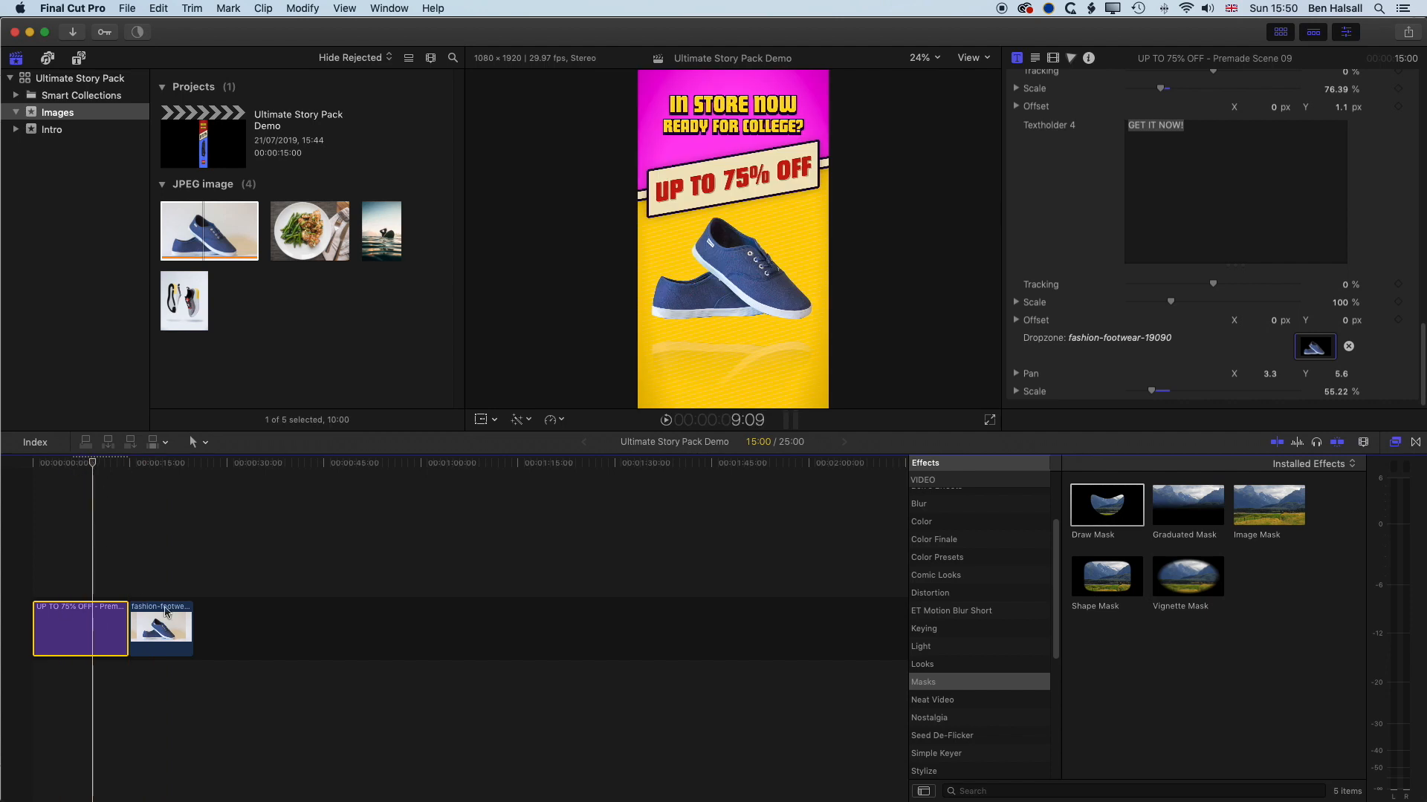
pyautogui.click(179, 627)
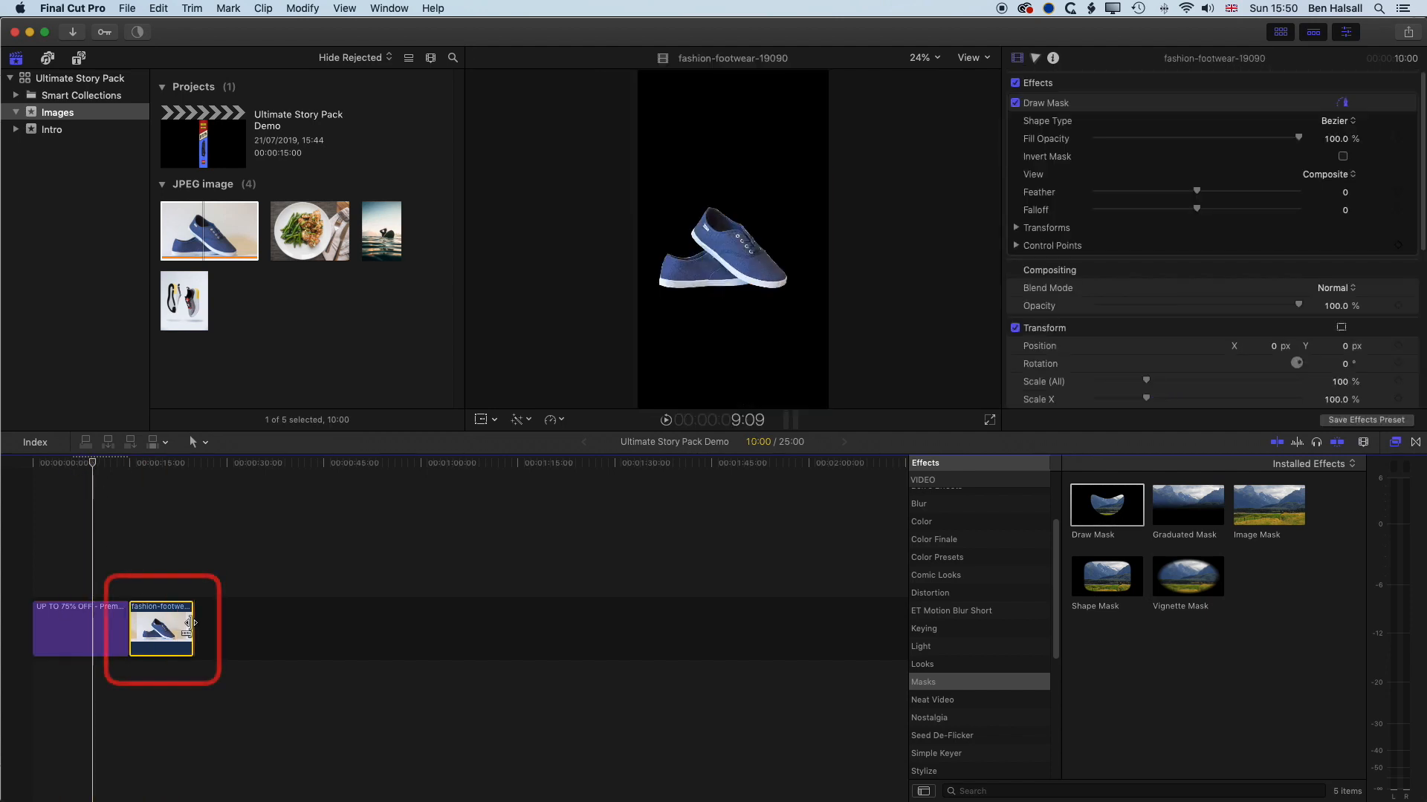
pyautogui.click(175, 629)
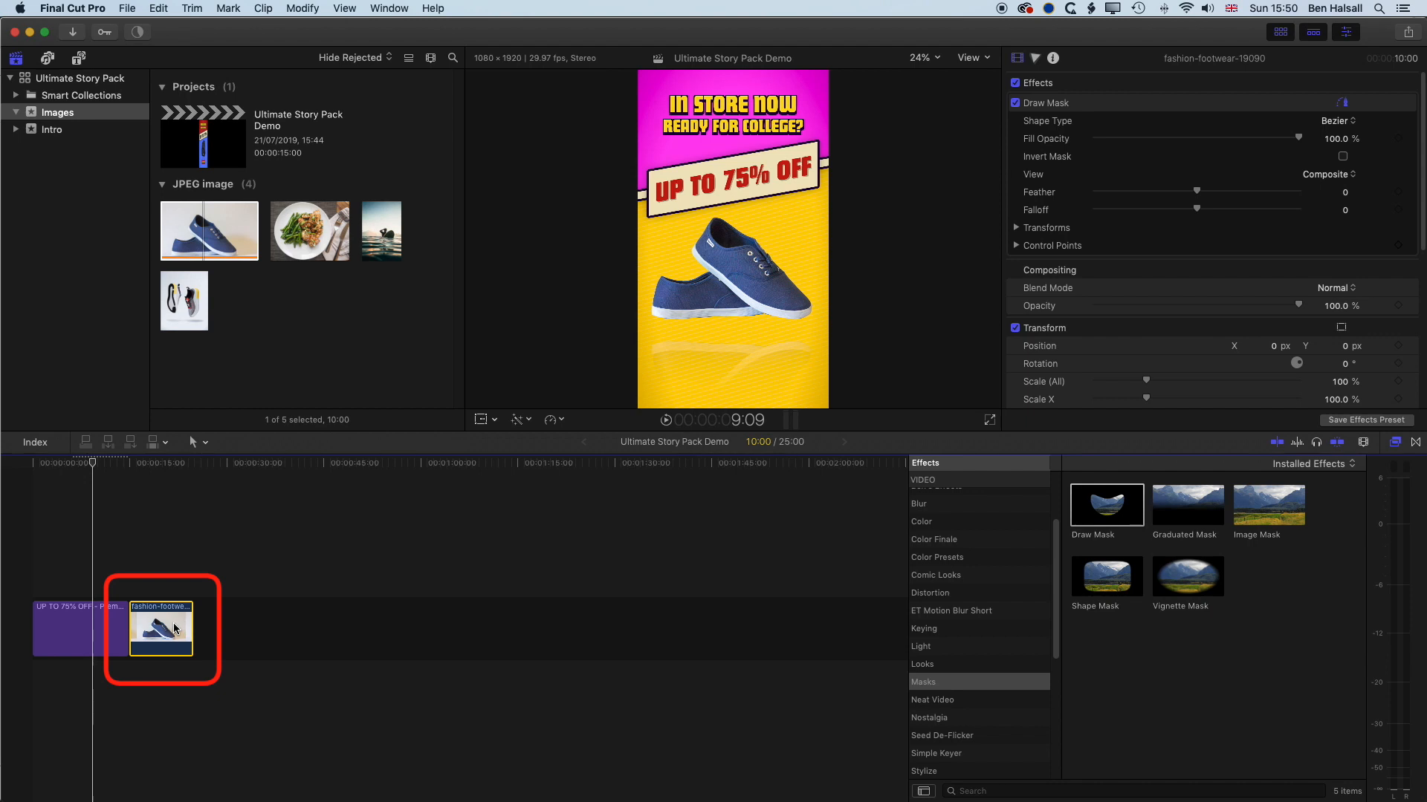
pyautogui.press('Delete')
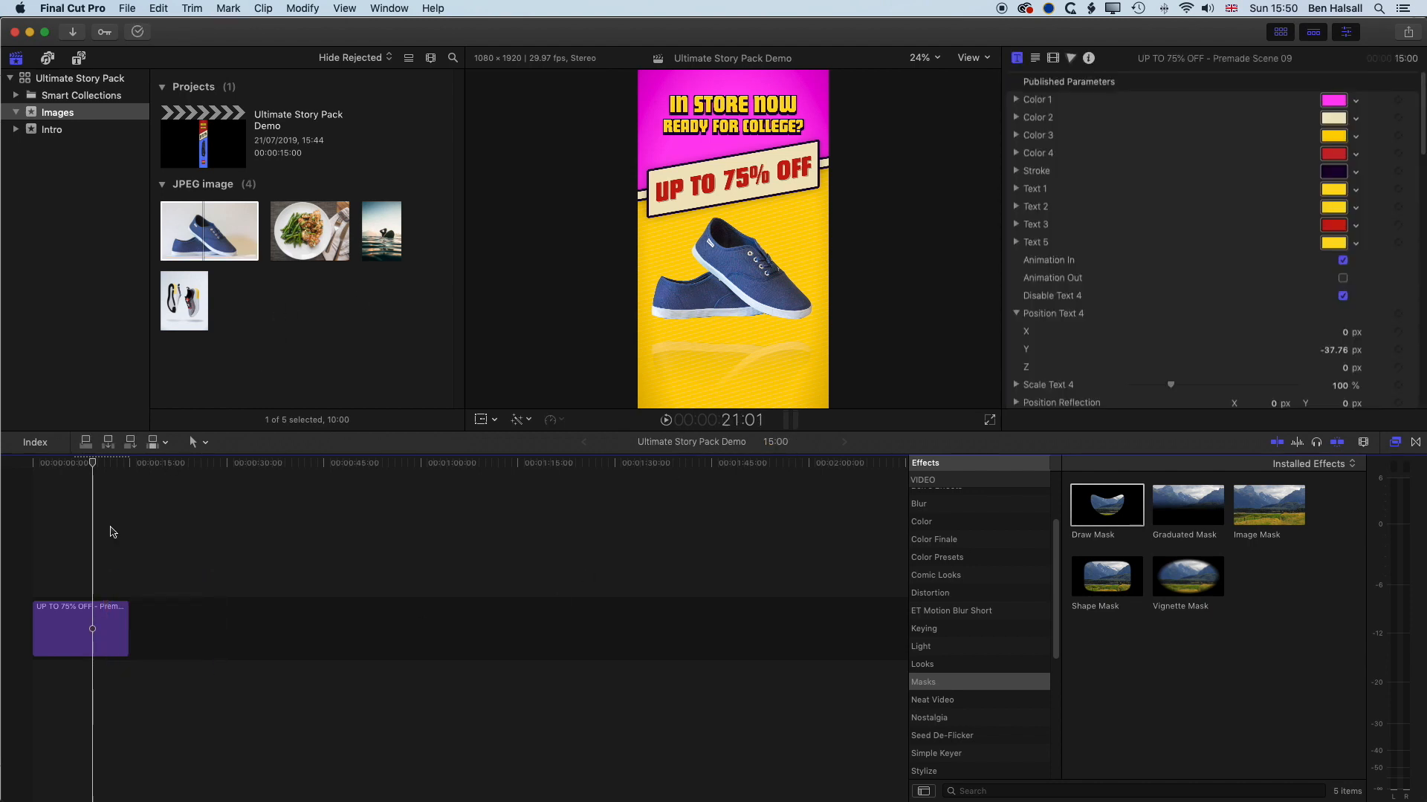
# Play back part of the Premade Scene 09 title to check the shoe cutout.
pyautogui.moveTo(93, 466); pyautogui.dragTo(69, 466)
pyautogui.press('space')
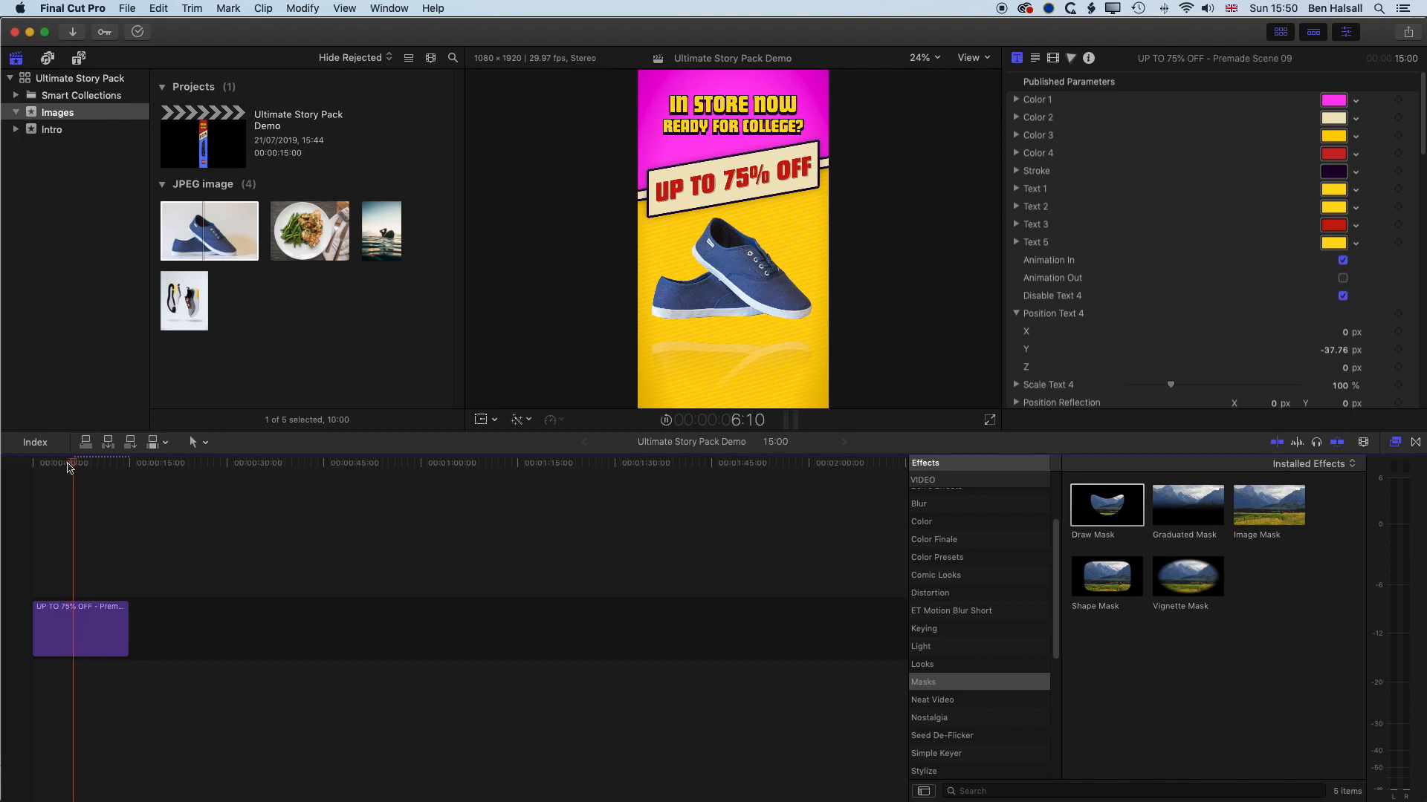
pyautogui.press('space')
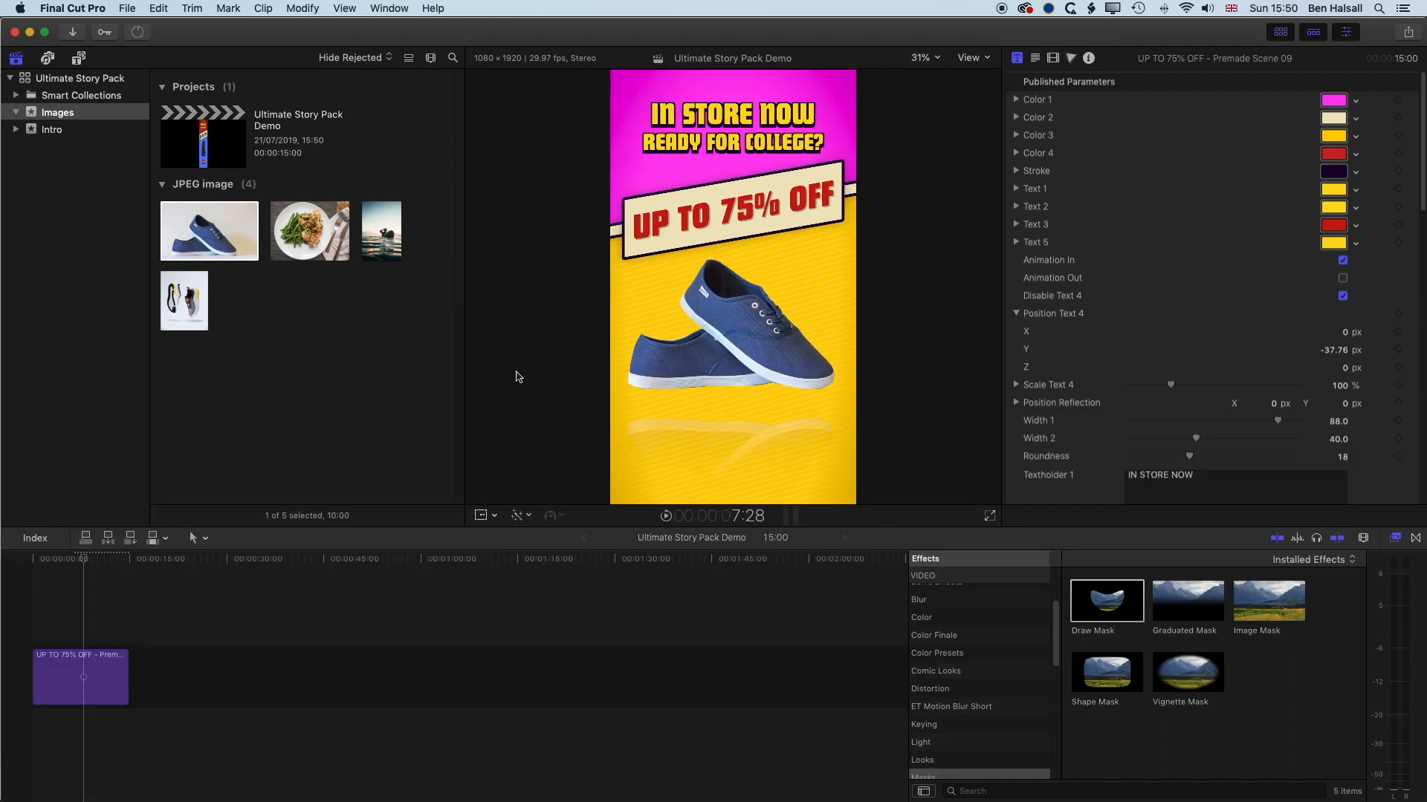
# Set Textholder 4's scale to 92.43 %, and the shoe dropzone's scale to 59.37 % and pan to X 4.2, Y 6.2.
pyautogui.click(71, 603)
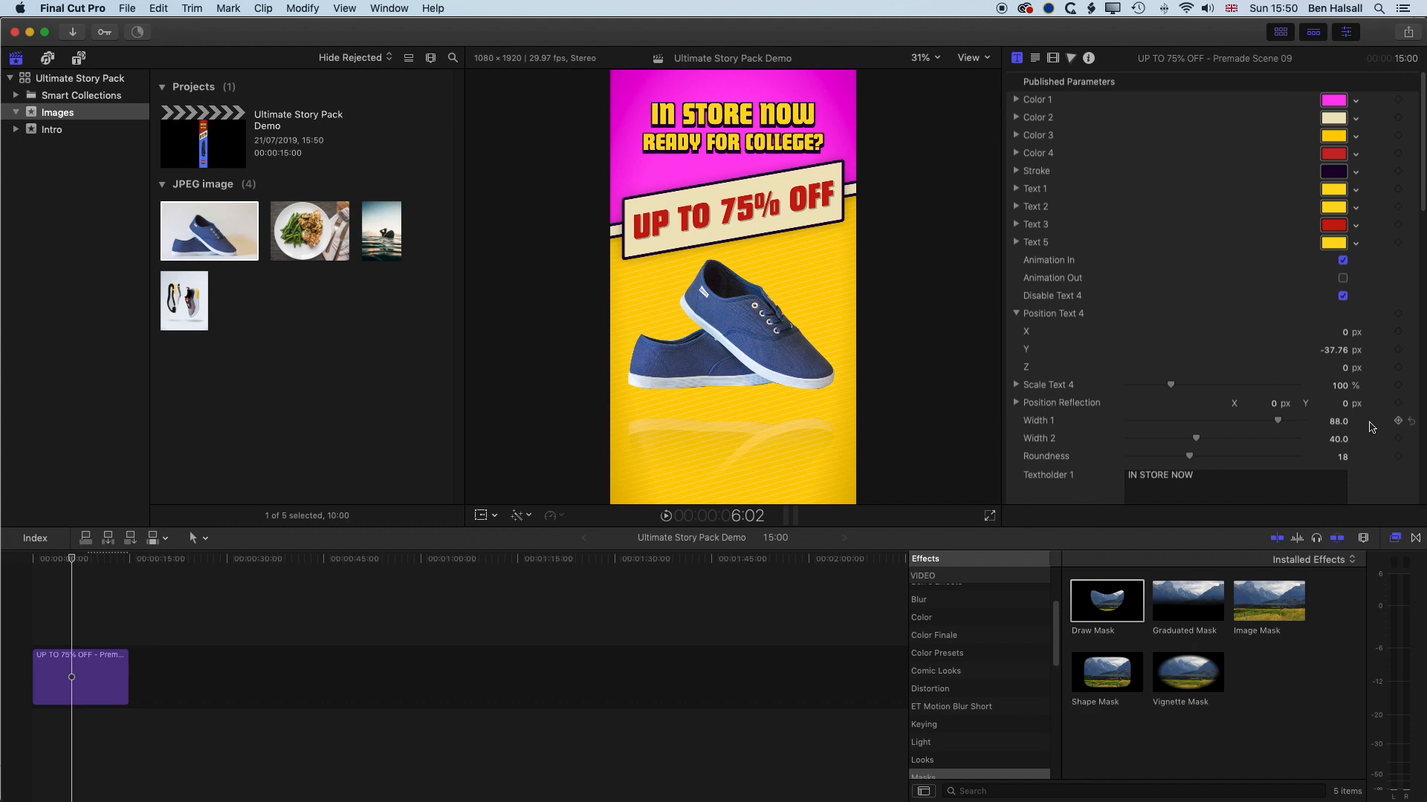
pyautogui.scroll(-15, 1367, 424)
pyautogui.scroll(-5, 1218, 429)
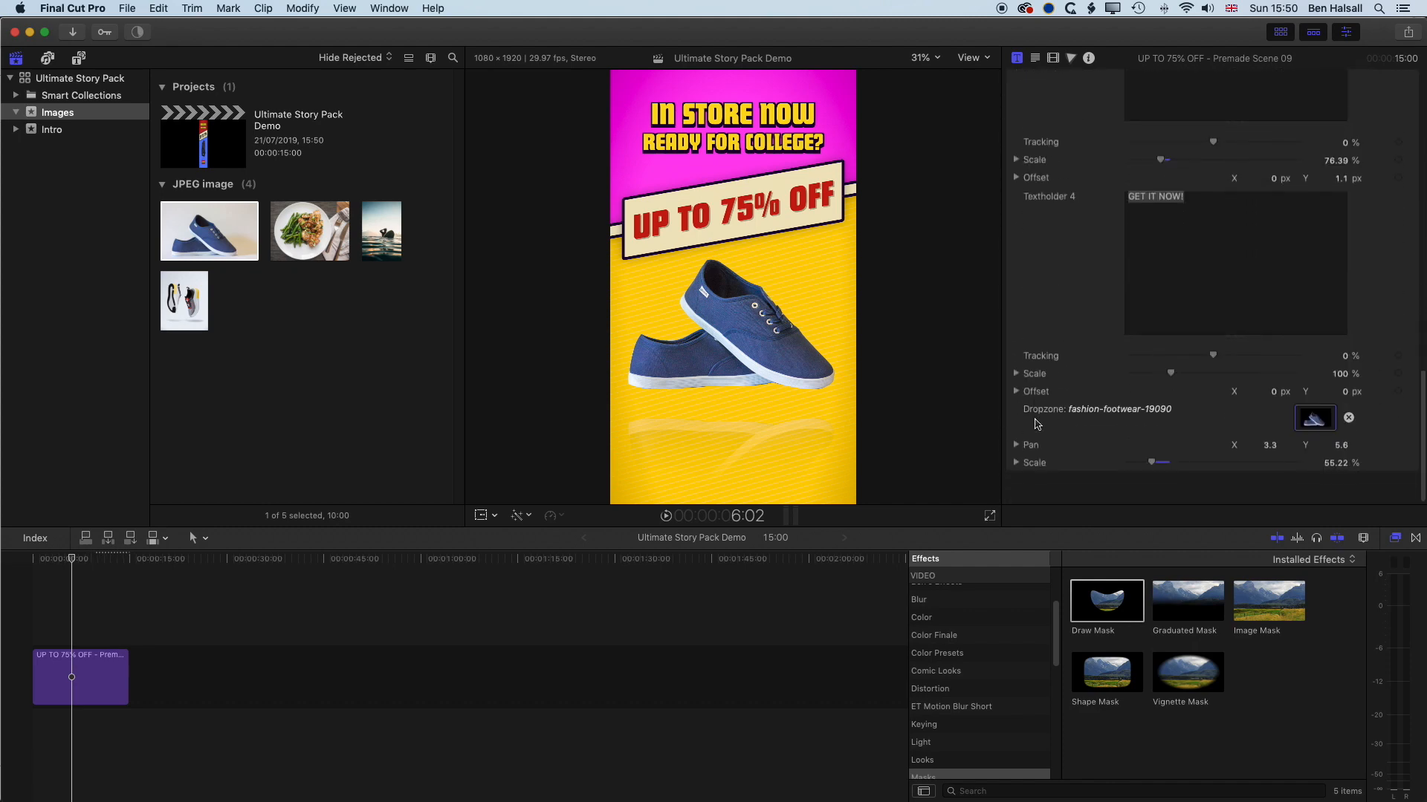
pyautogui.moveTo(1173, 401)
pyautogui.mouseDown()
pyautogui.moveTo(1185, 403)
pyautogui.moveTo(1168, 402)
pyautogui.mouseUp()
pyautogui.moveTo(1154, 487); pyautogui.dragTo(1160, 490)
pyautogui.moveTo(1341, 470); pyautogui.dragTo(1270, 470)
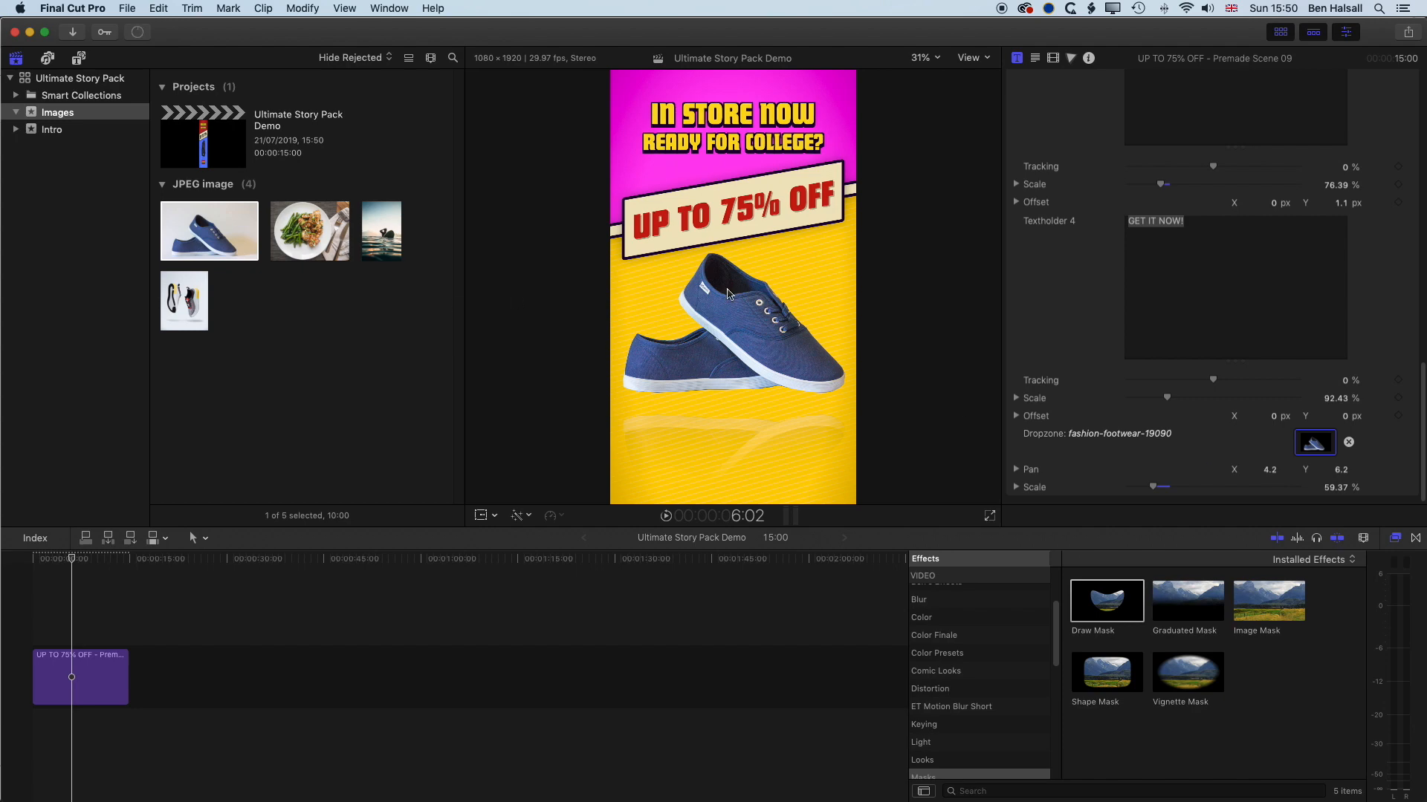
# Add Premade Scene 17 from the IG_Premade_Scene titles after the first title in the timeline and play it.
pyautogui.click(79, 58)
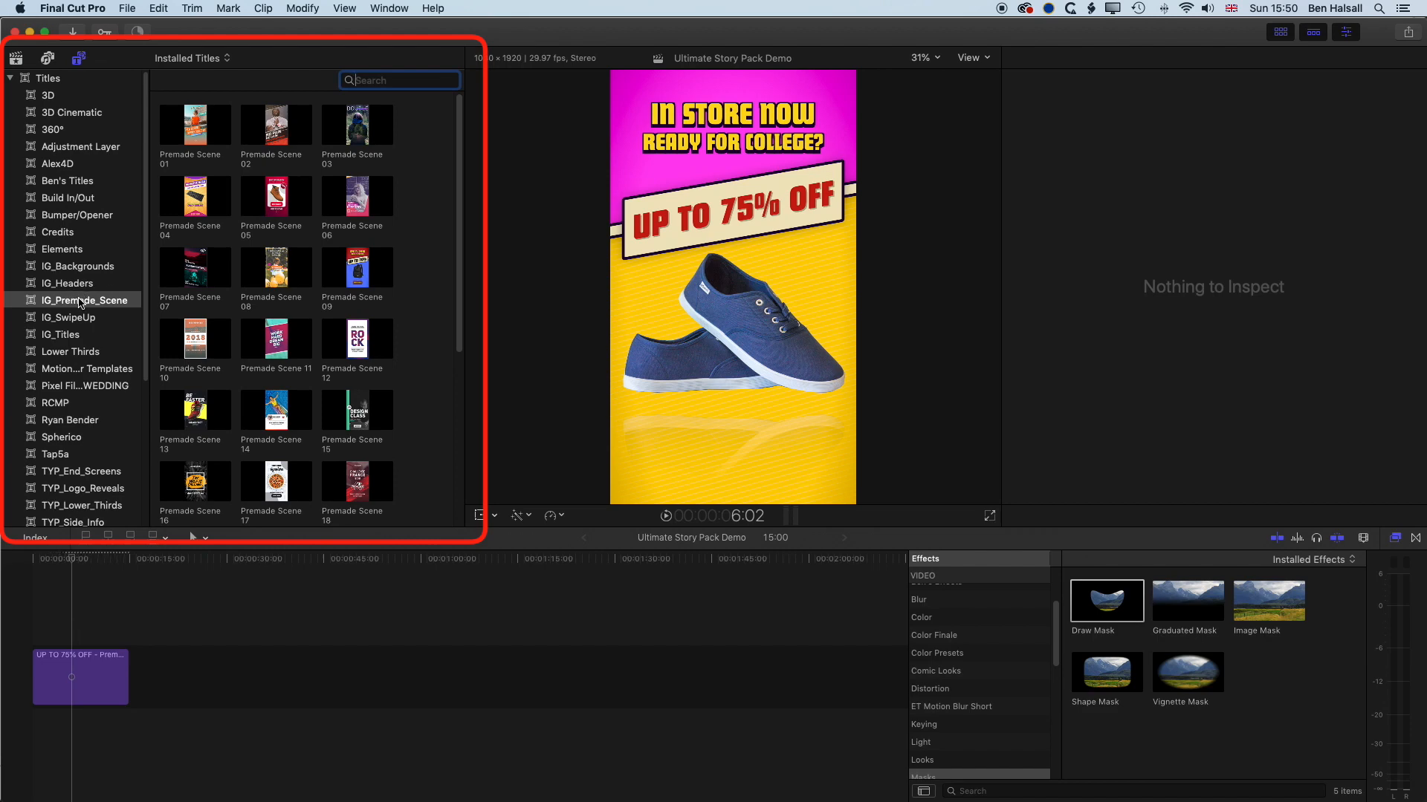
pyautogui.click(276, 482)
pyautogui.moveTo(276, 482); pyautogui.dragTo(132, 665)
pyautogui.moveTo(148, 559)
pyautogui.mouseDown()
pyautogui.moveTo(186, 559)
pyautogui.moveTo(131, 558)
pyautogui.mouseUp()
pyautogui.press('space')
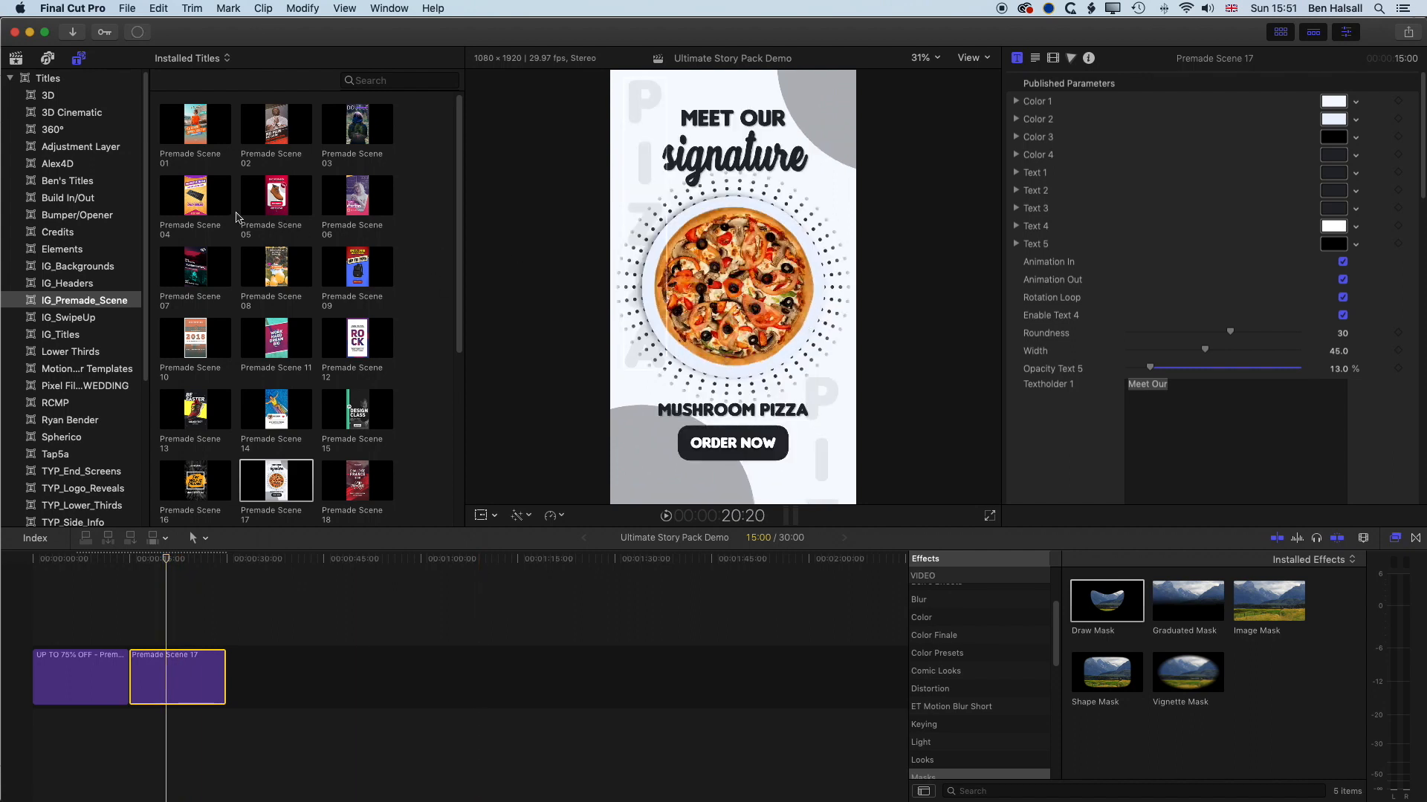
# Fill the Premade Scene 17 dropzone with the cuisine-delicious-dinner-2116094 image from the Images event and apply the clip.
pyautogui.click(16, 58)
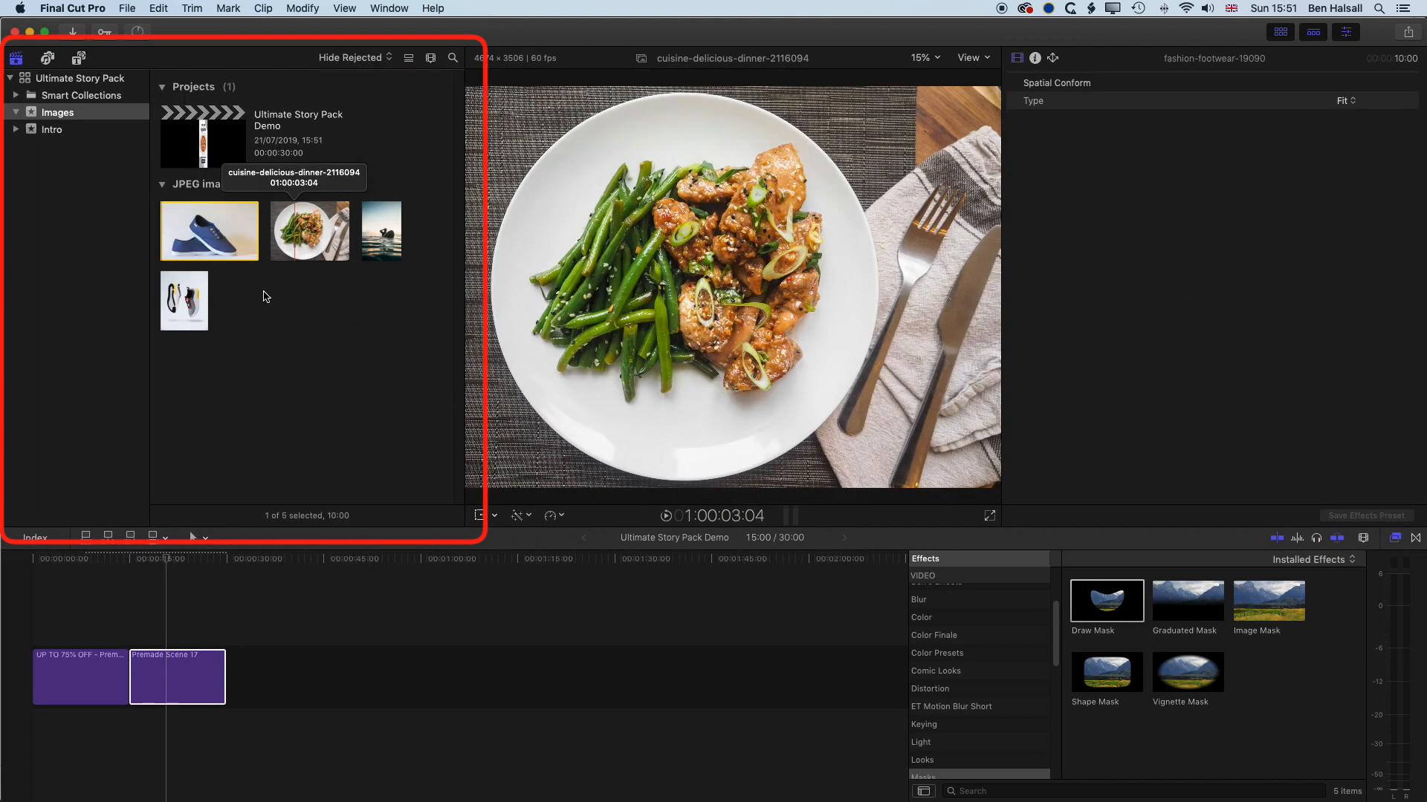
pyautogui.click(187, 680)
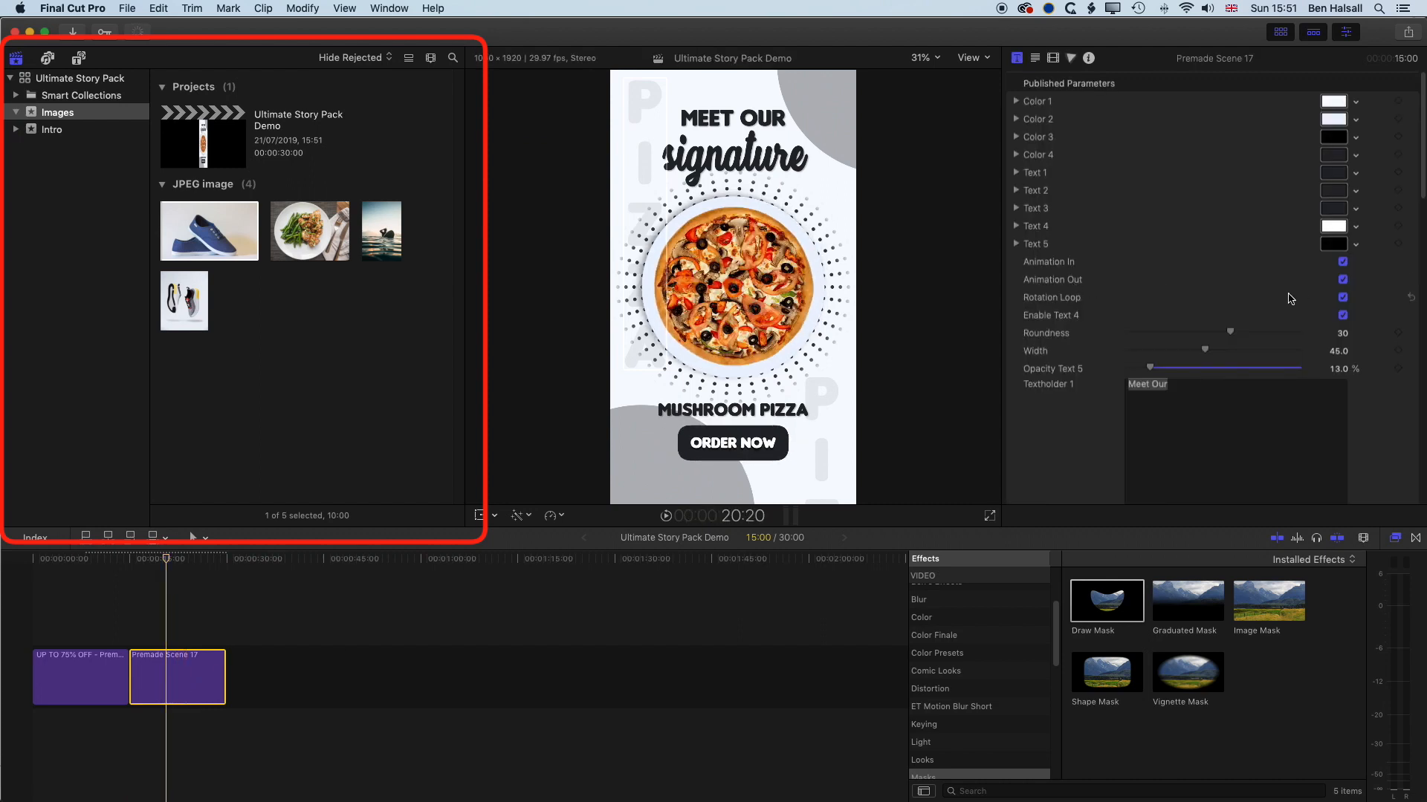
pyautogui.scroll(-15, 1062, 398)
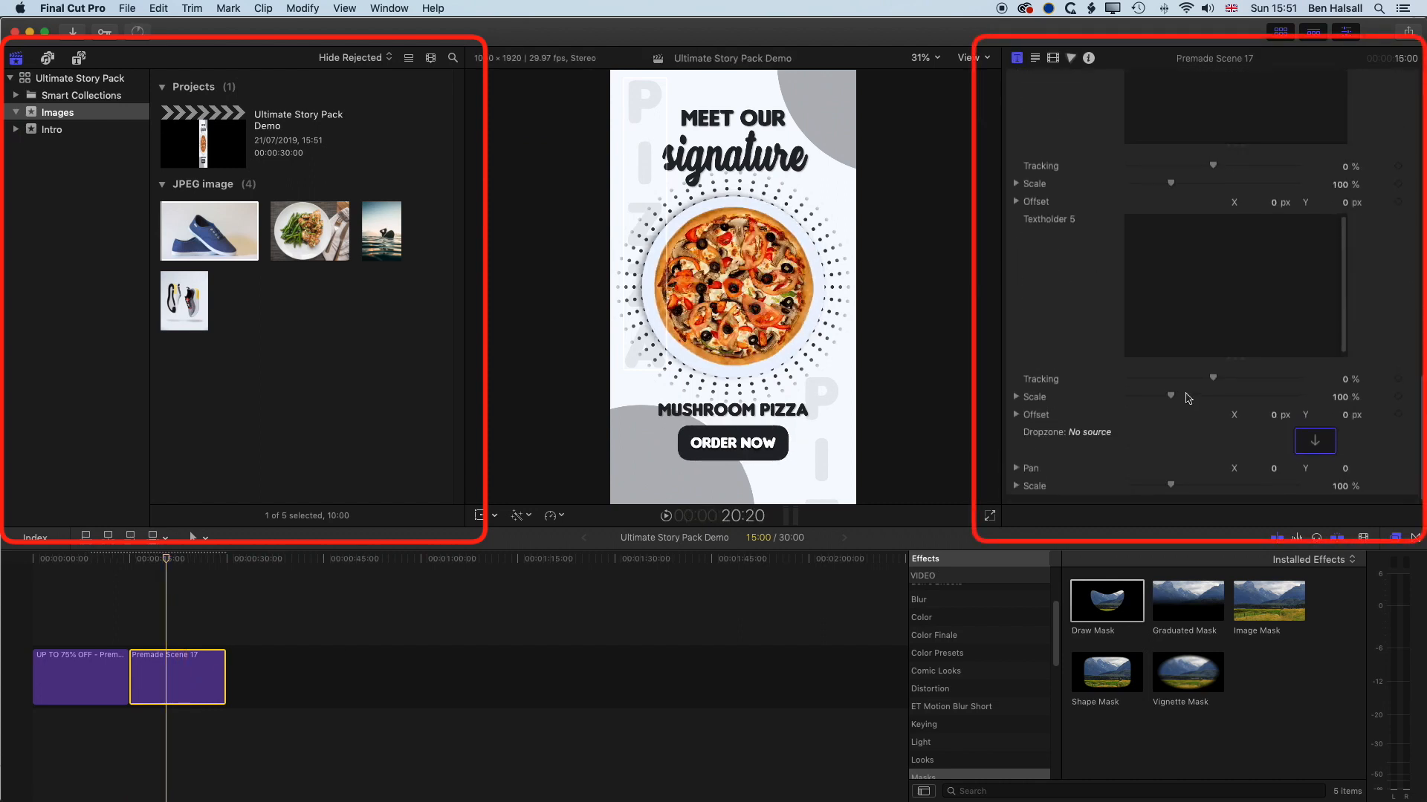
pyautogui.click(1314, 446)
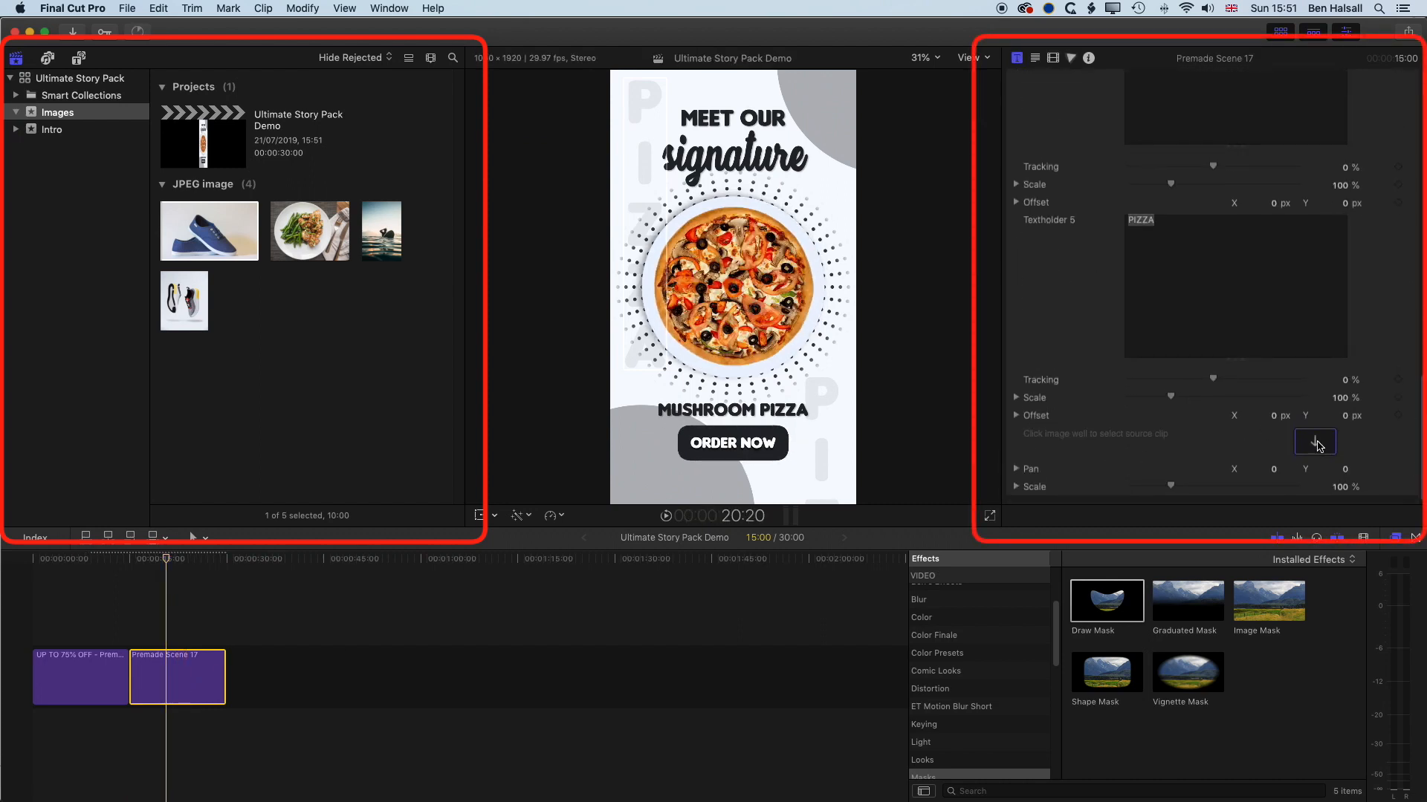
pyautogui.click(1317, 446)
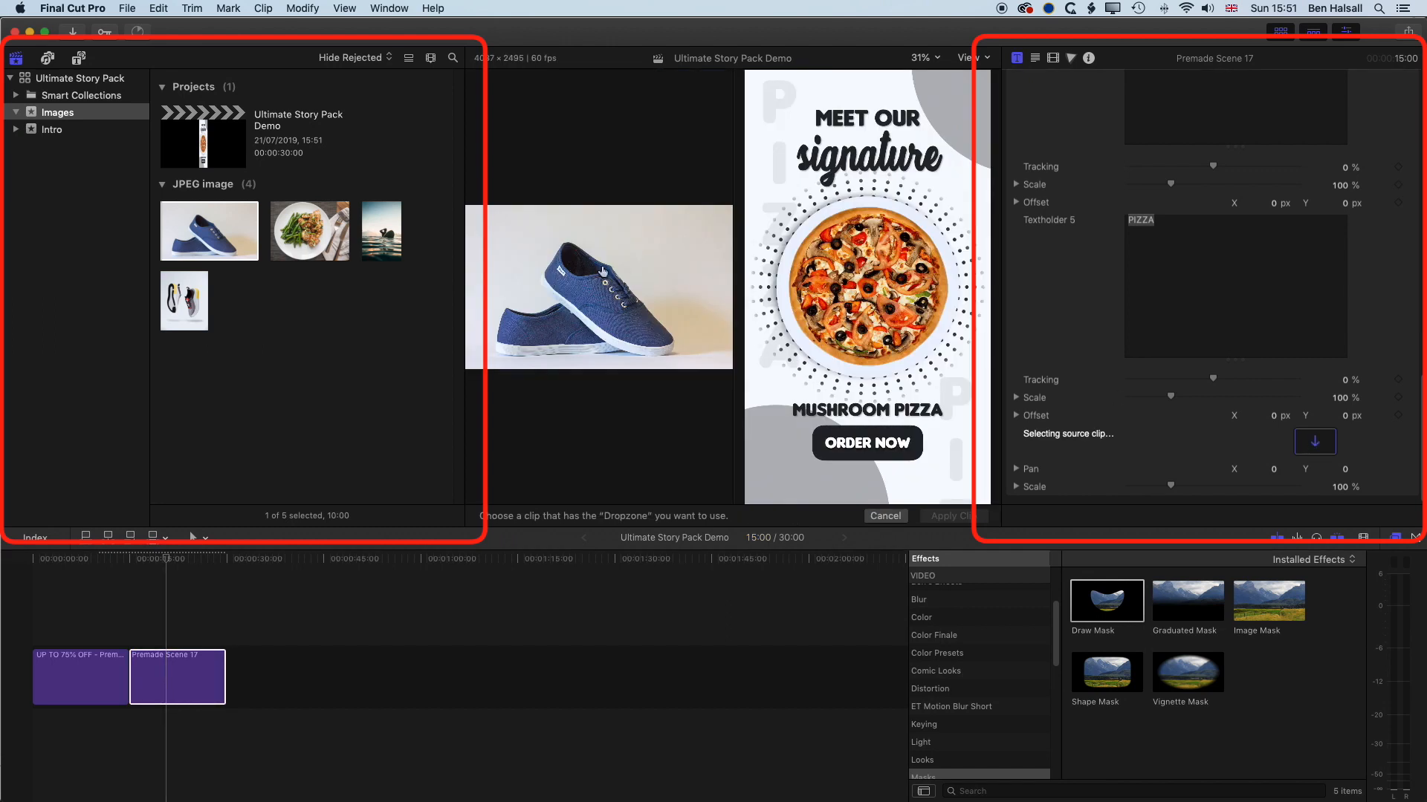
pyautogui.click(315, 237)
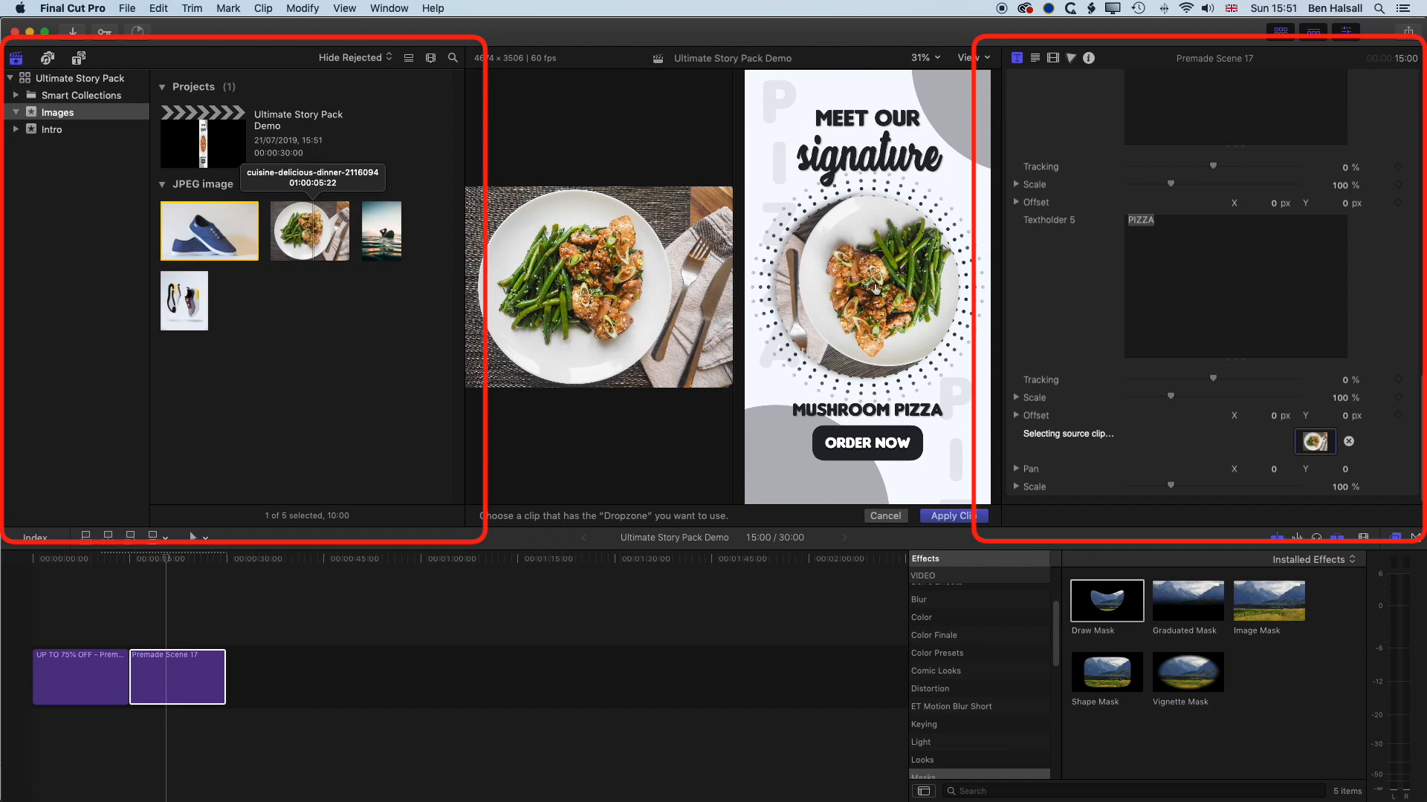
pyautogui.click(194, 668)
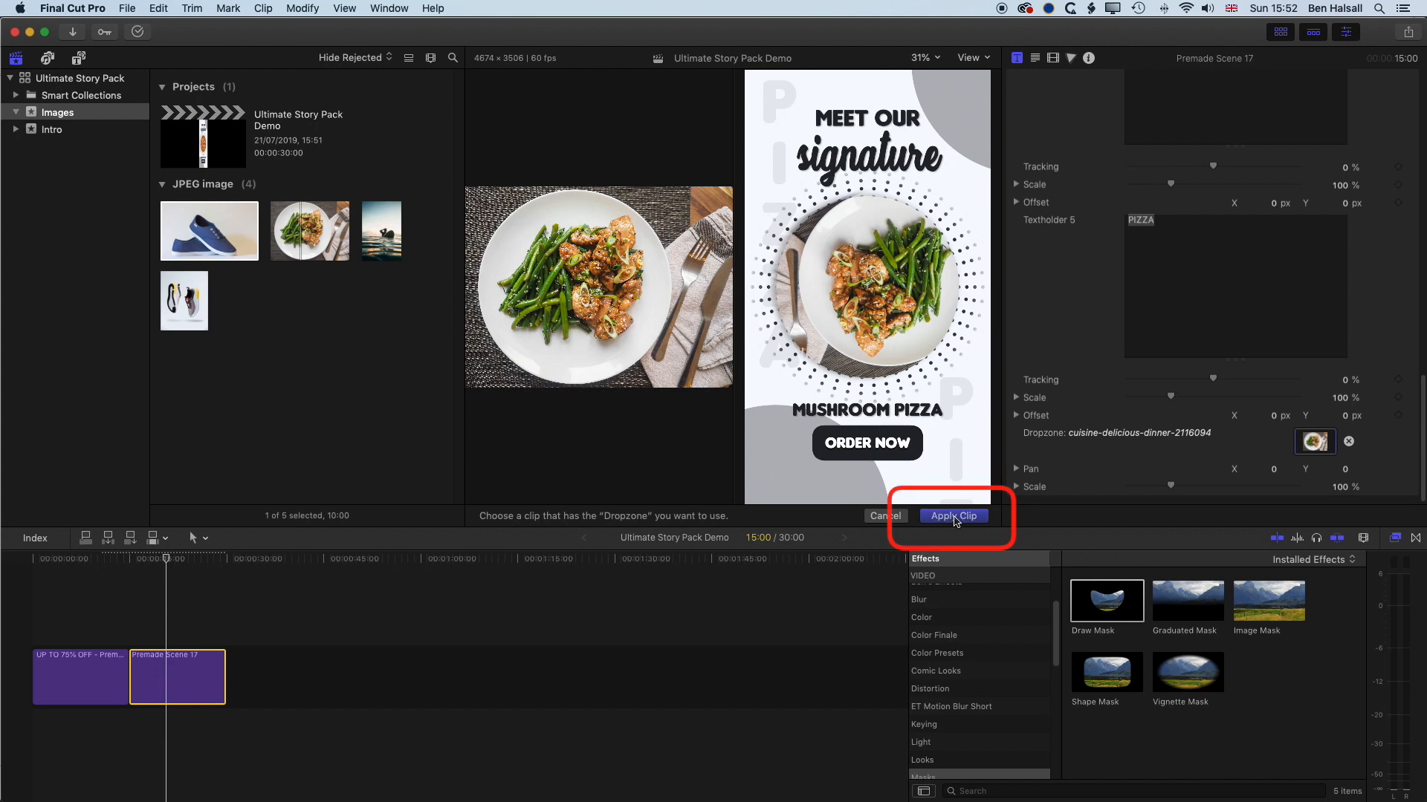
pyautogui.click(955, 517)
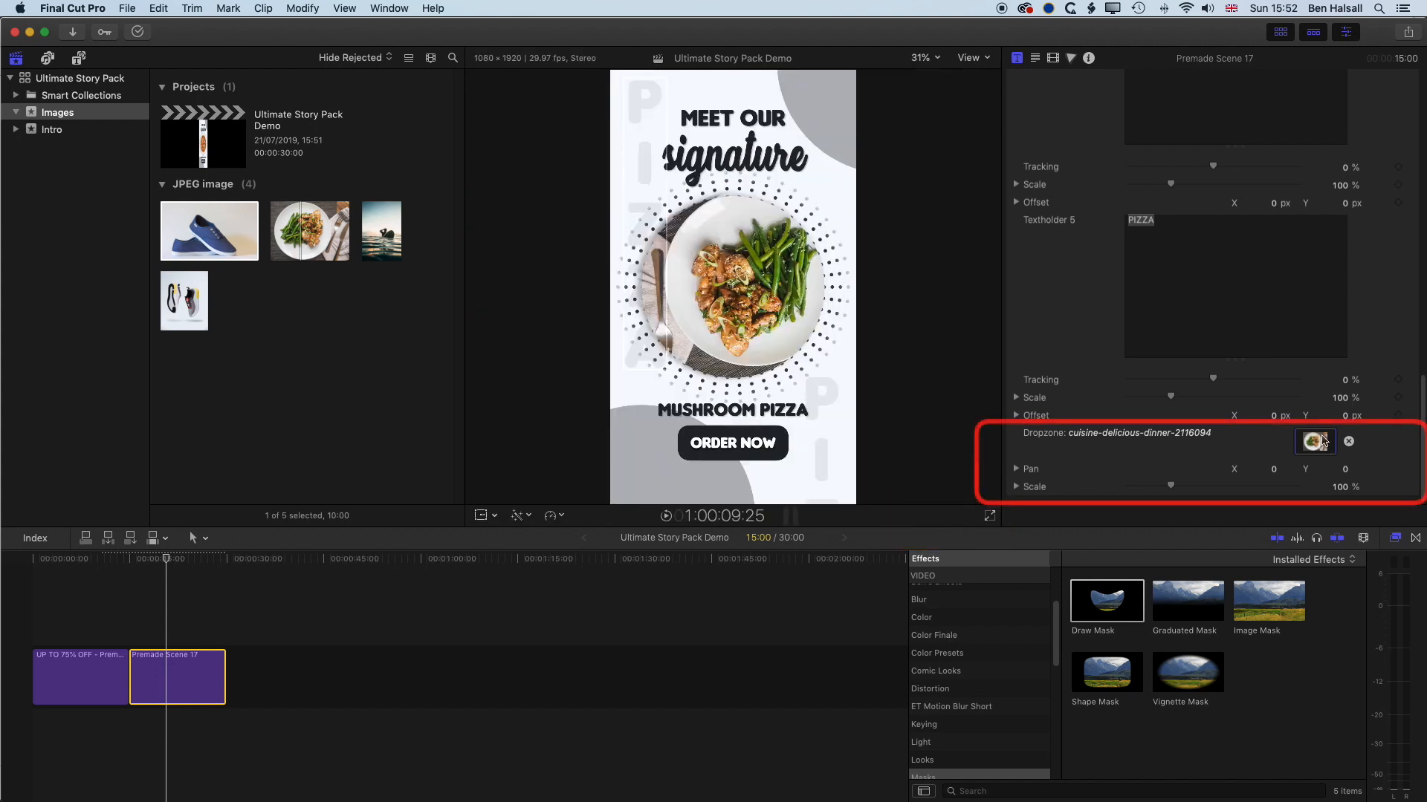
# Set the dinner image's pan to X 7.0, Y 0.1 and its scale to 104 %, and play the scene.
pyautogui.moveTo(1274, 469)
pyautogui.mouseDown()
pyautogui.moveTo(1347, 474)
pyautogui.moveTo(1273, 476)
pyautogui.mouseUp()
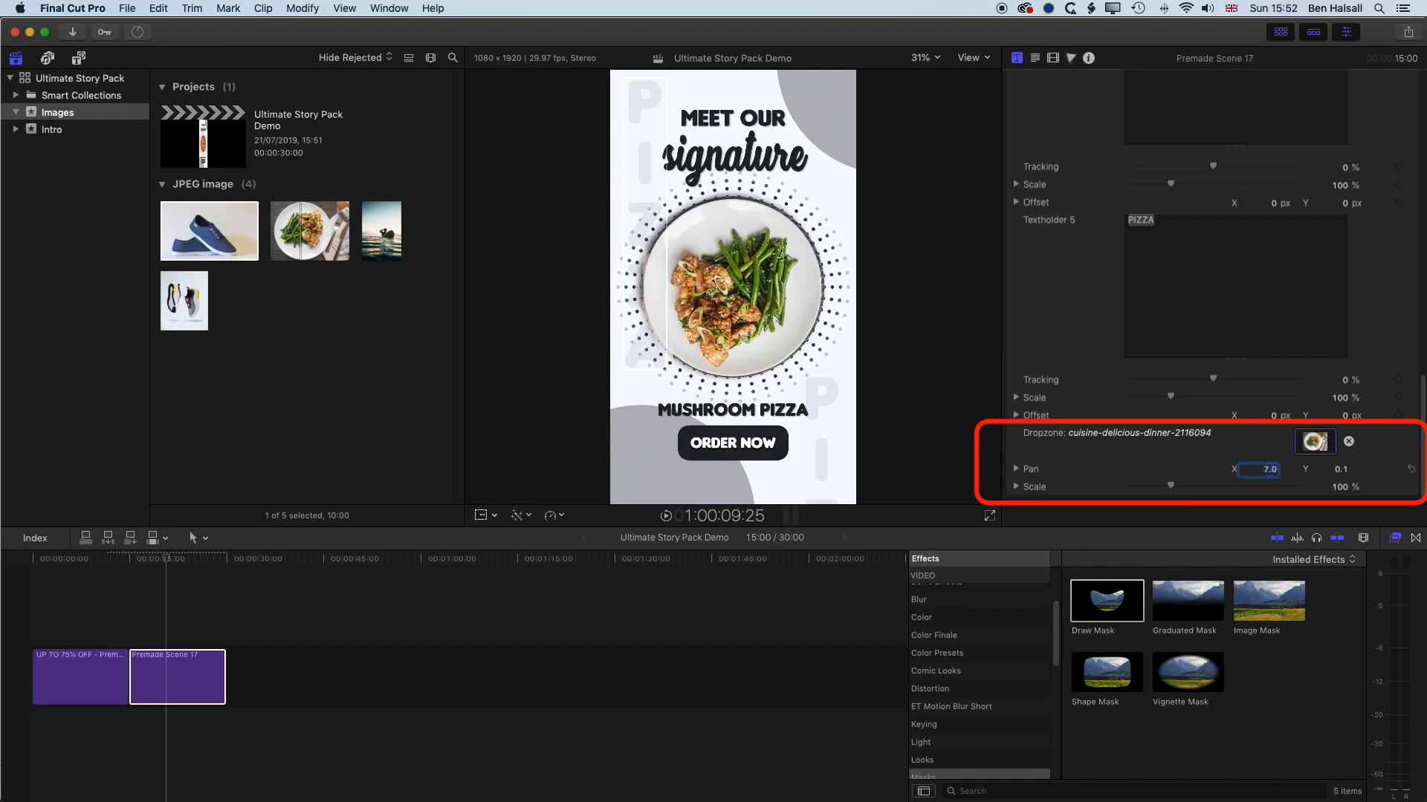
pyautogui.moveTo(1345, 489); pyautogui.dragTo(1350, 489)
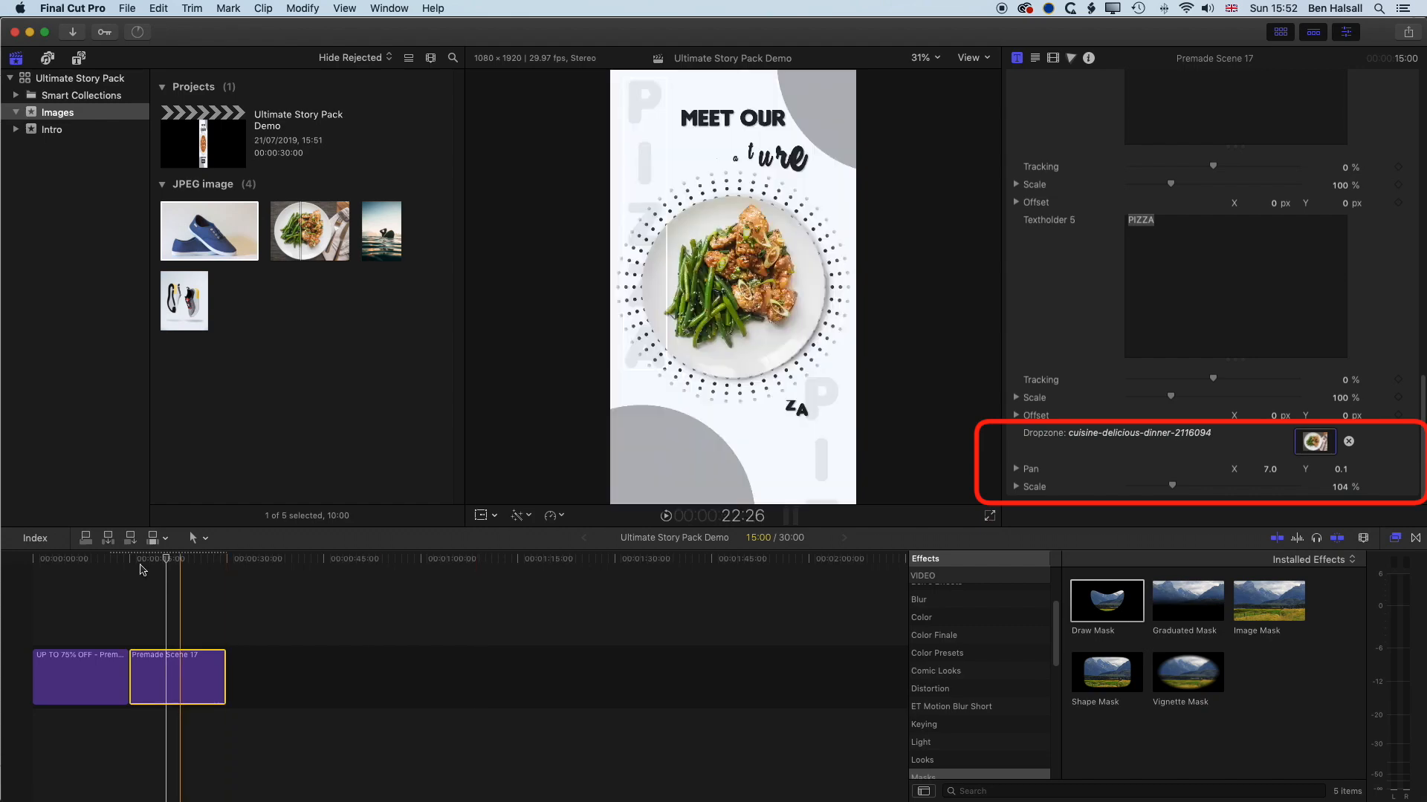
pyautogui.click(61, 557)
pyautogui.moveTo(61, 557); pyautogui.dragTo(137, 562)
pyautogui.press('space')
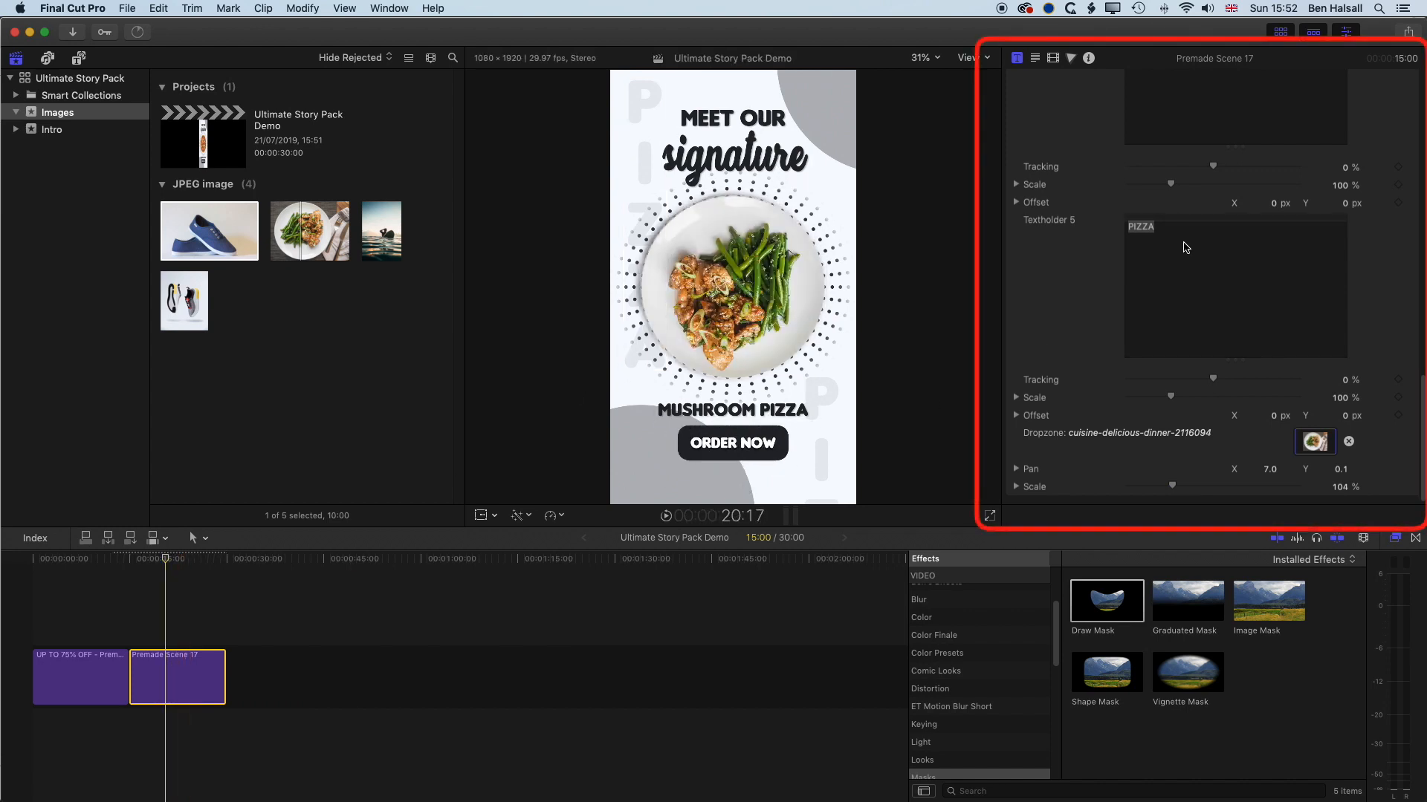
# Replace the Textholder 5 text in Premade Scene 17 with FRESH.
pyautogui.scroll(4, 1160, 208)
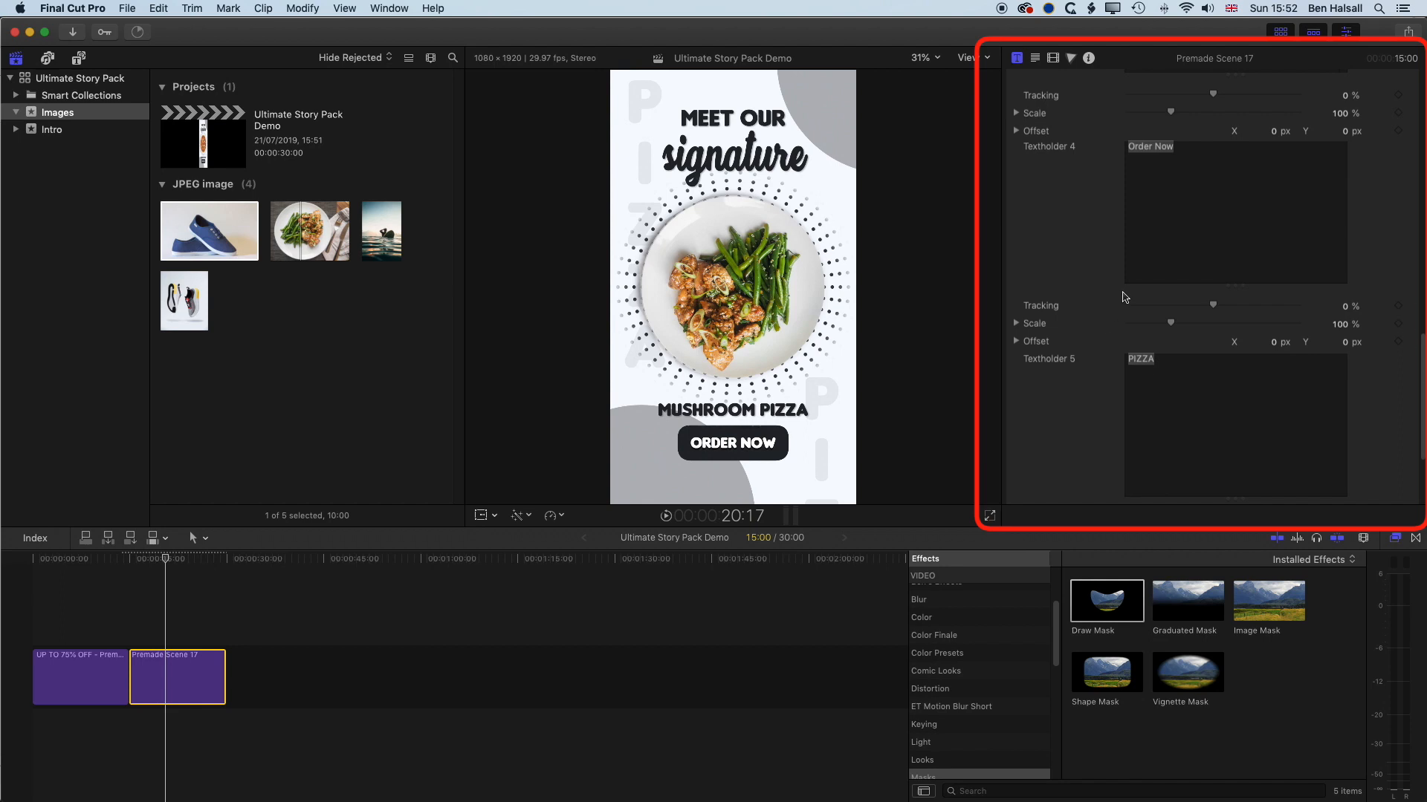
pyautogui.scroll(-1, 1107, 327)
pyautogui.click(1185, 349)
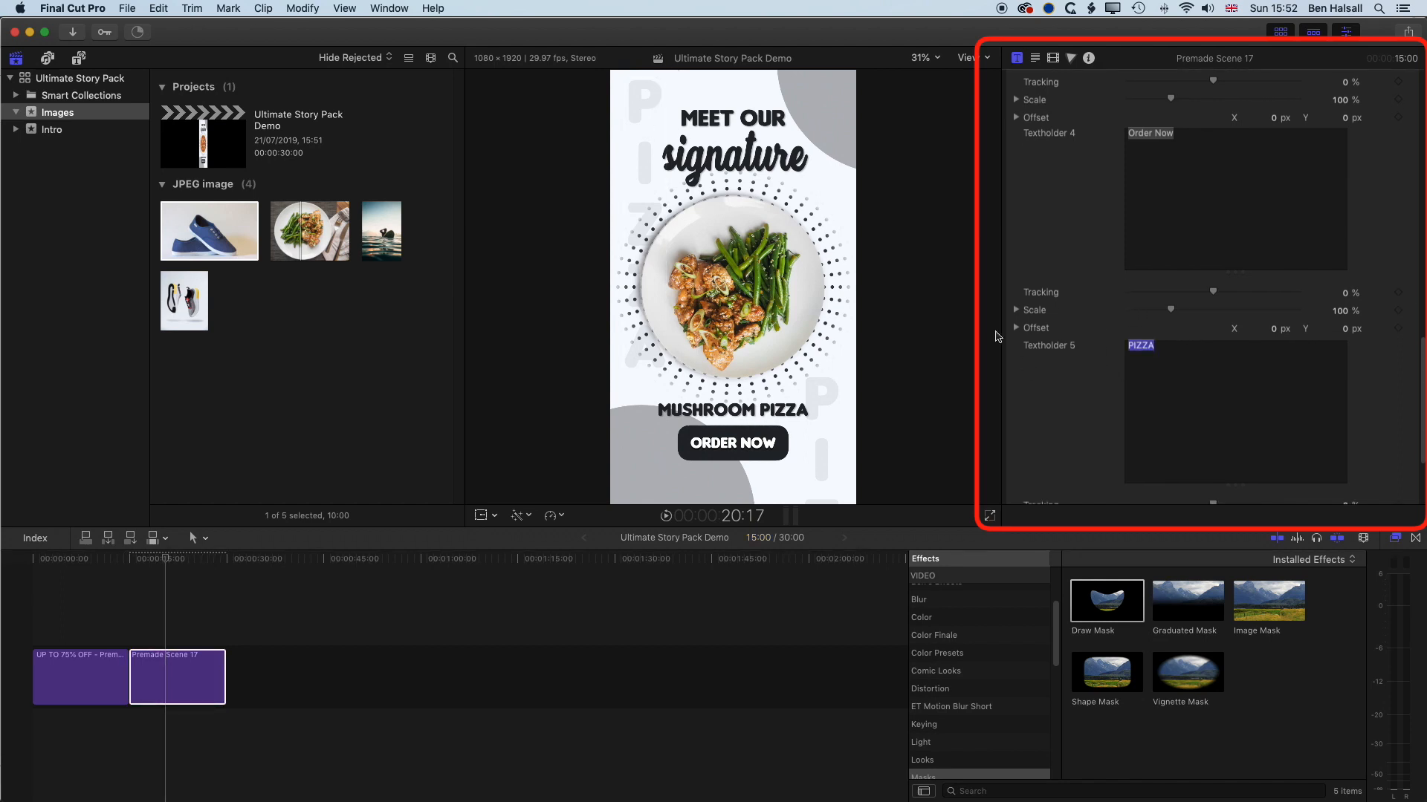
pyautogui.write('FRESH')
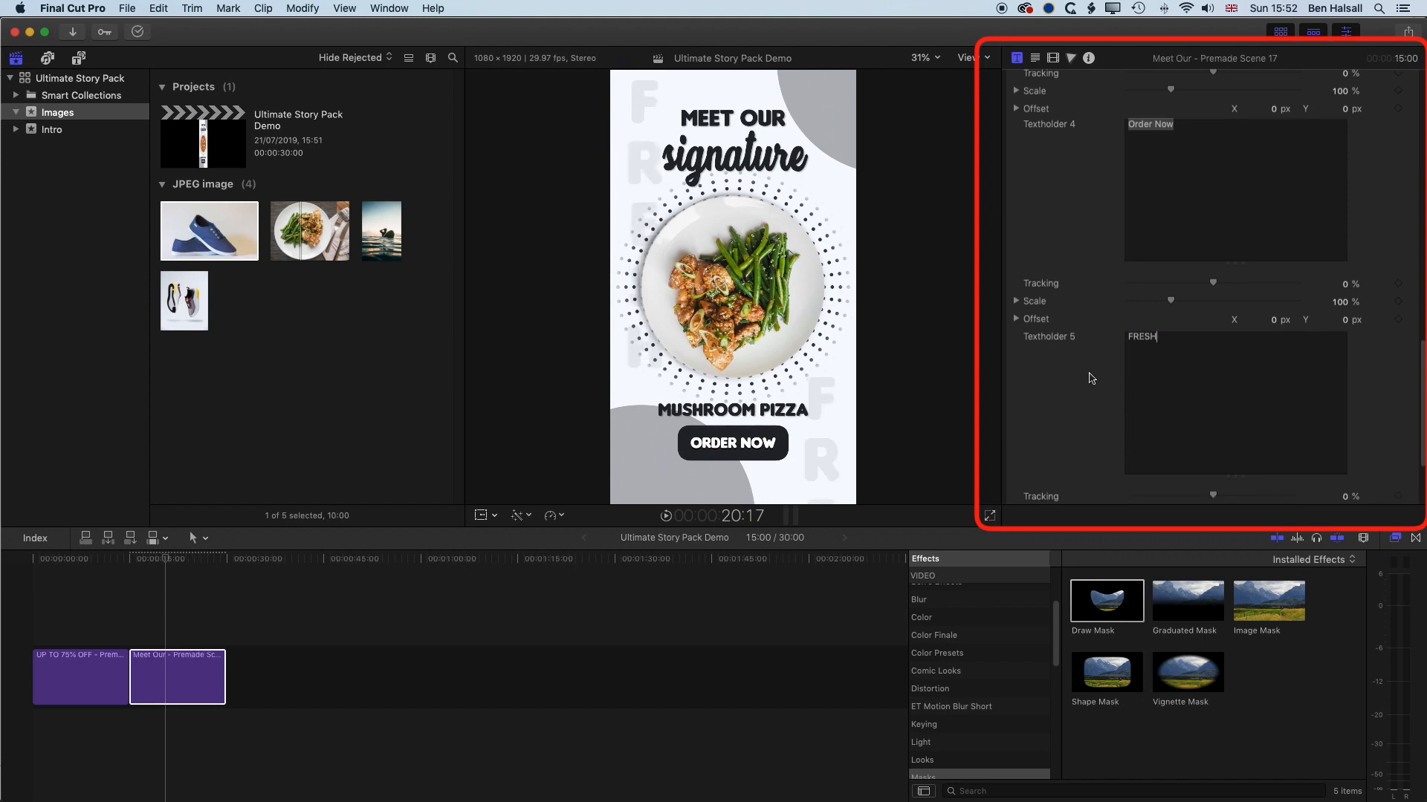
# Replace the Textholder 3 text, mushroom pizza, with CHICKEN CURRY.
pyautogui.scroll(-2, 1091, 371)
pyautogui.scroll(4, 1107, 297)
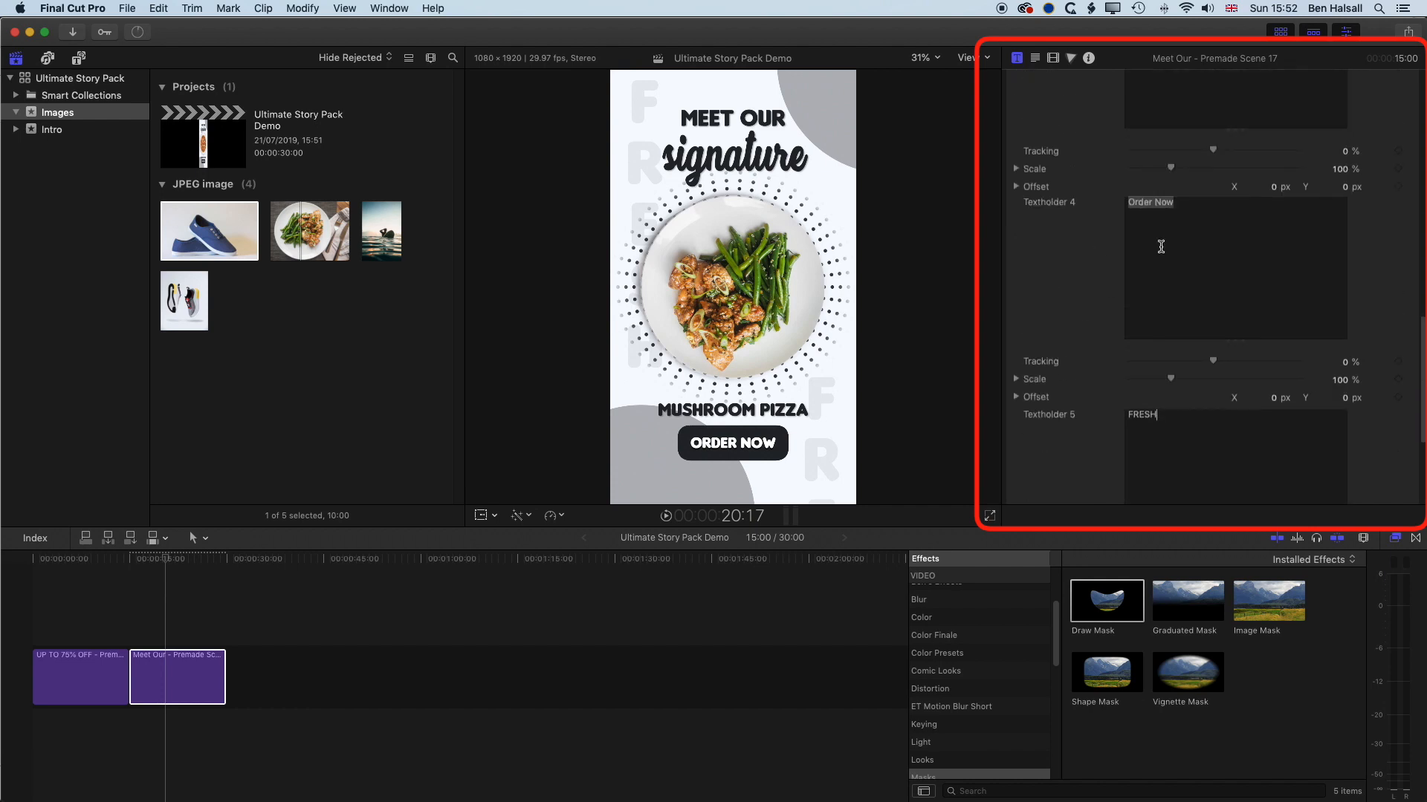
pyautogui.scroll(-5, 1075, 395)
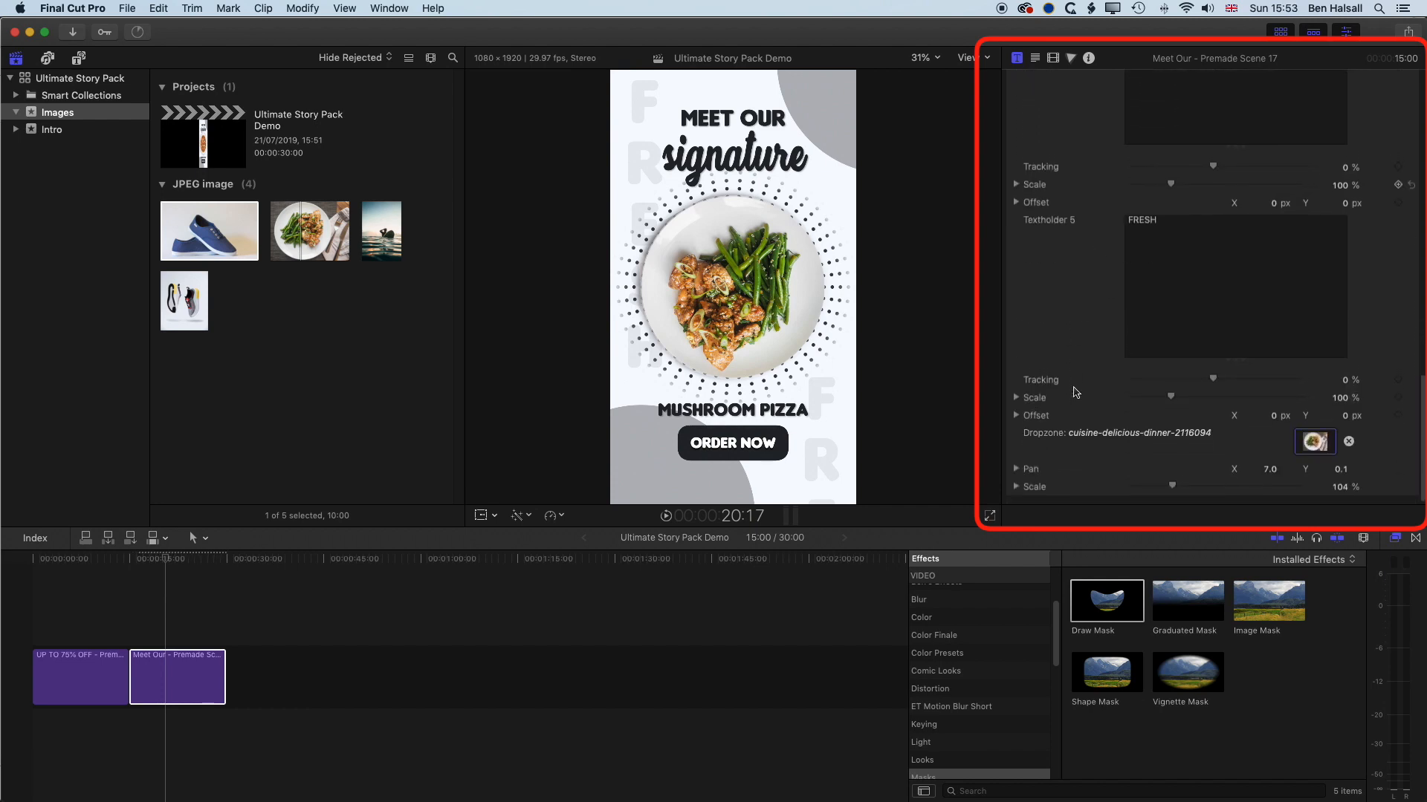
pyautogui.scroll(10, 1088, 382)
pyautogui.click(1206, 395)
pyautogui.press('super+a')
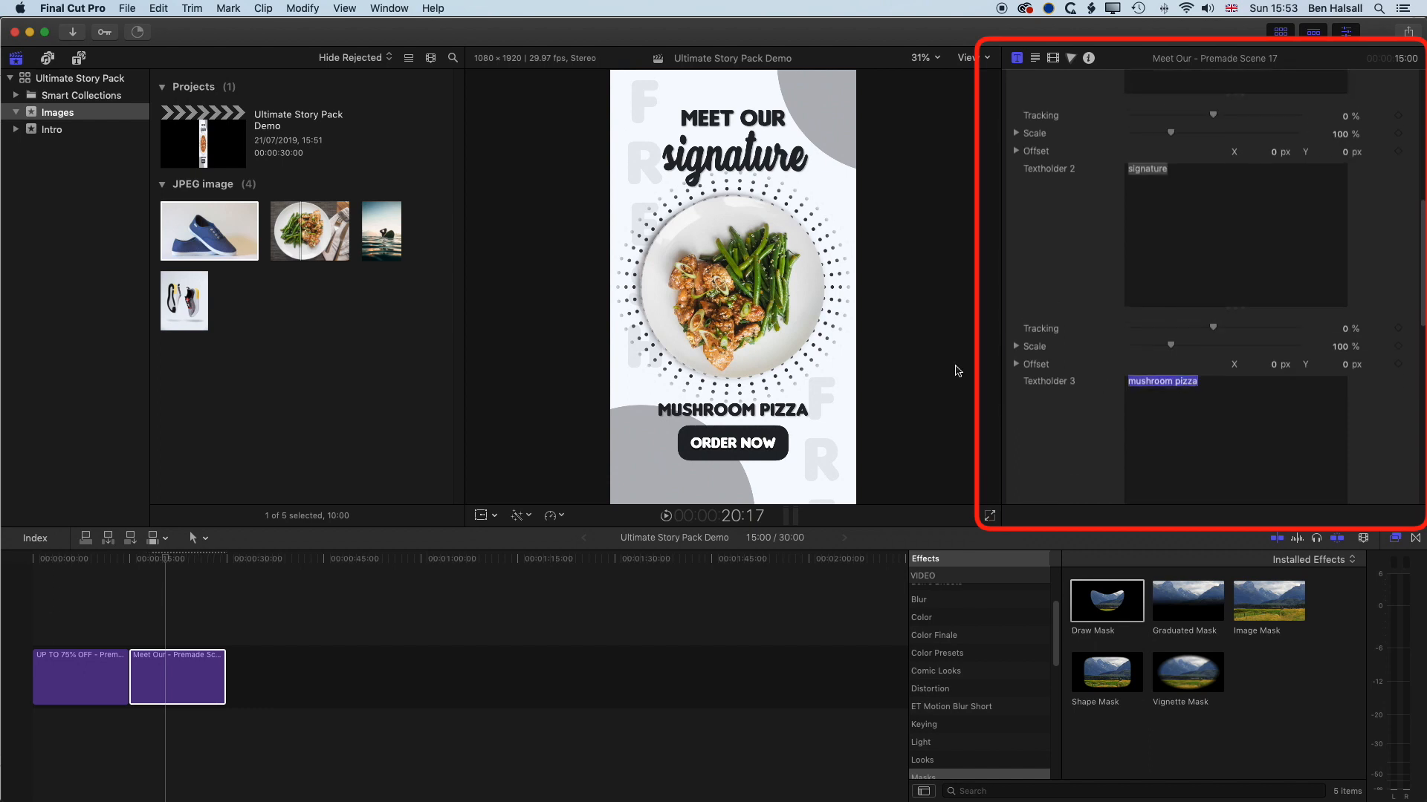
pyautogui.write('CHI')
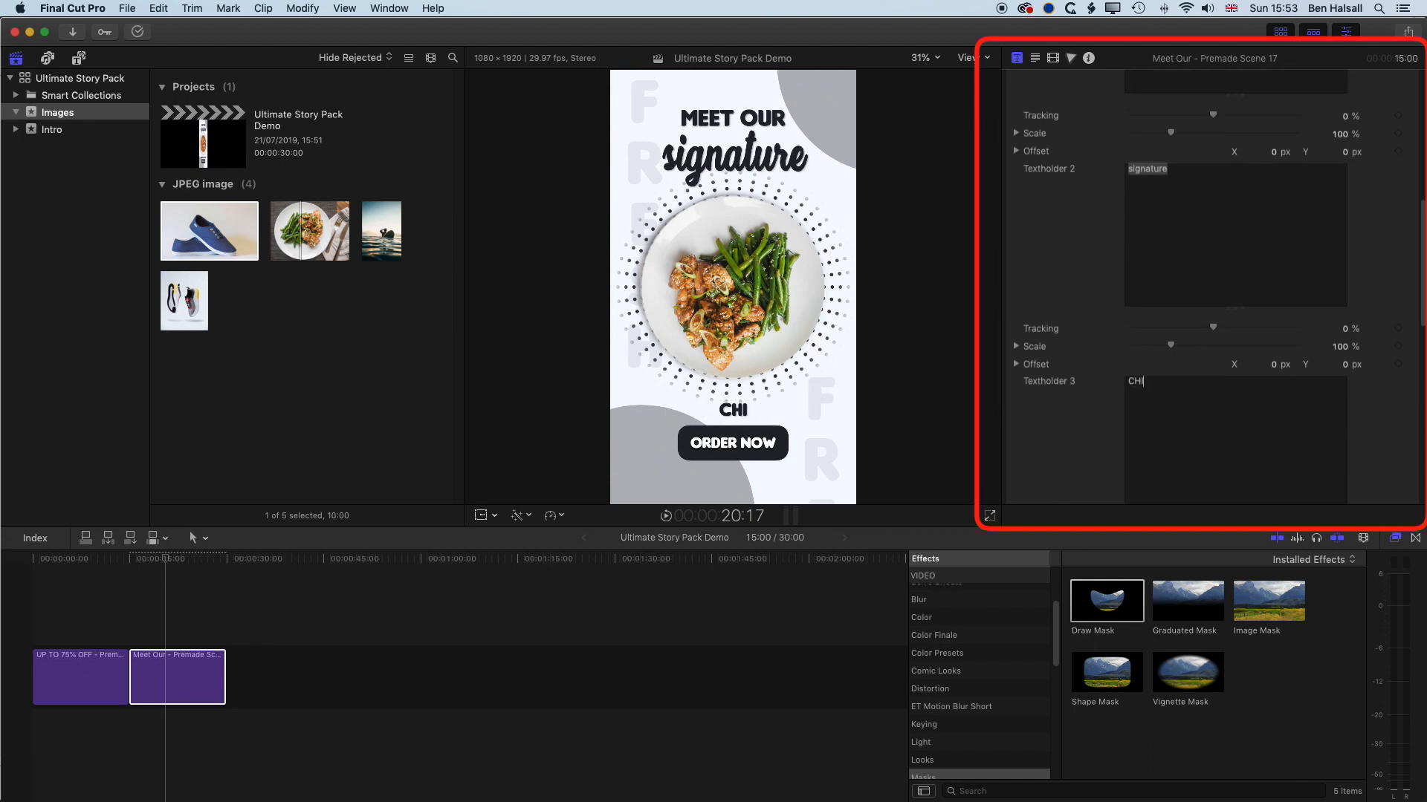
pyautogui.write('CK')
pyautogui.press('BackSpace')
pyautogui.write('CKEN ')
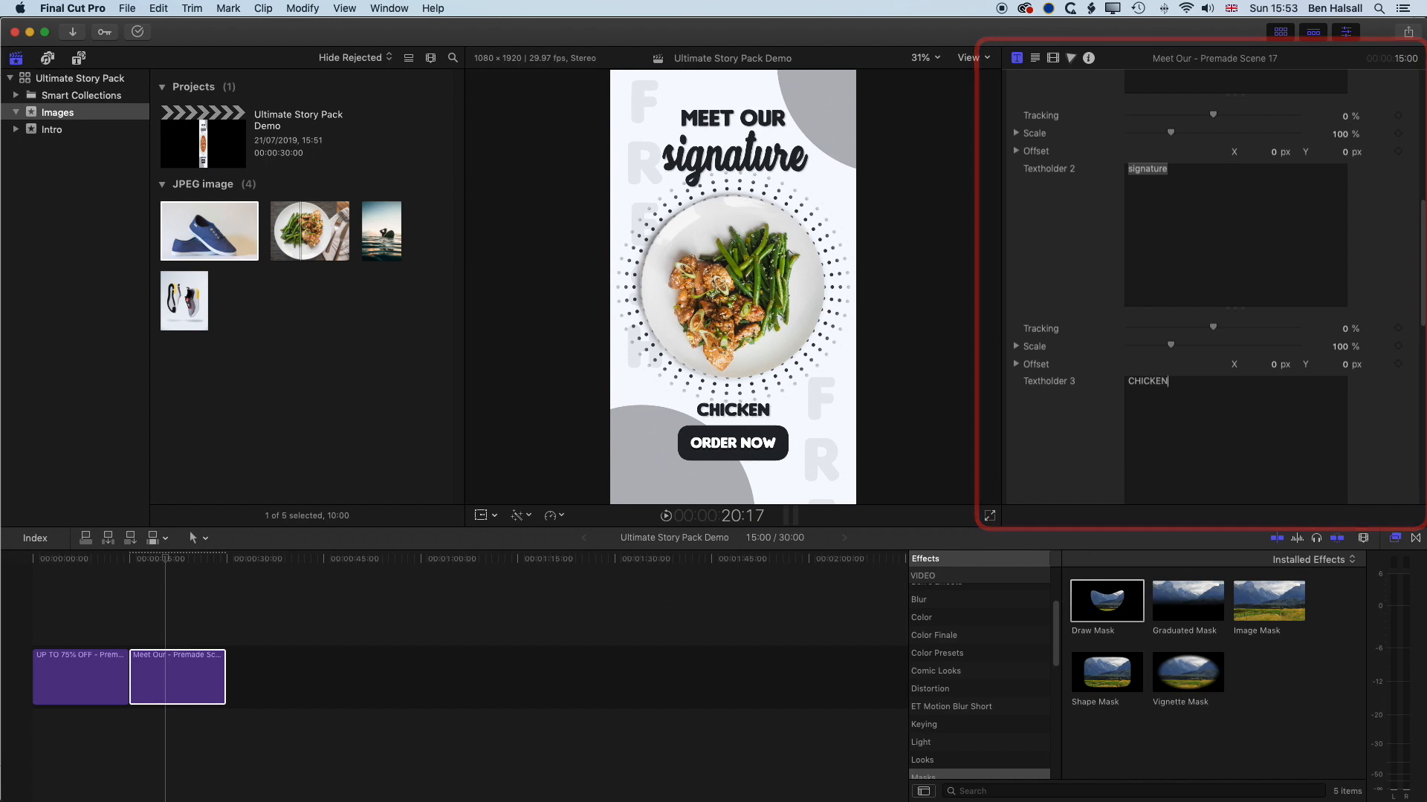
pyautogui.write('CURRY')
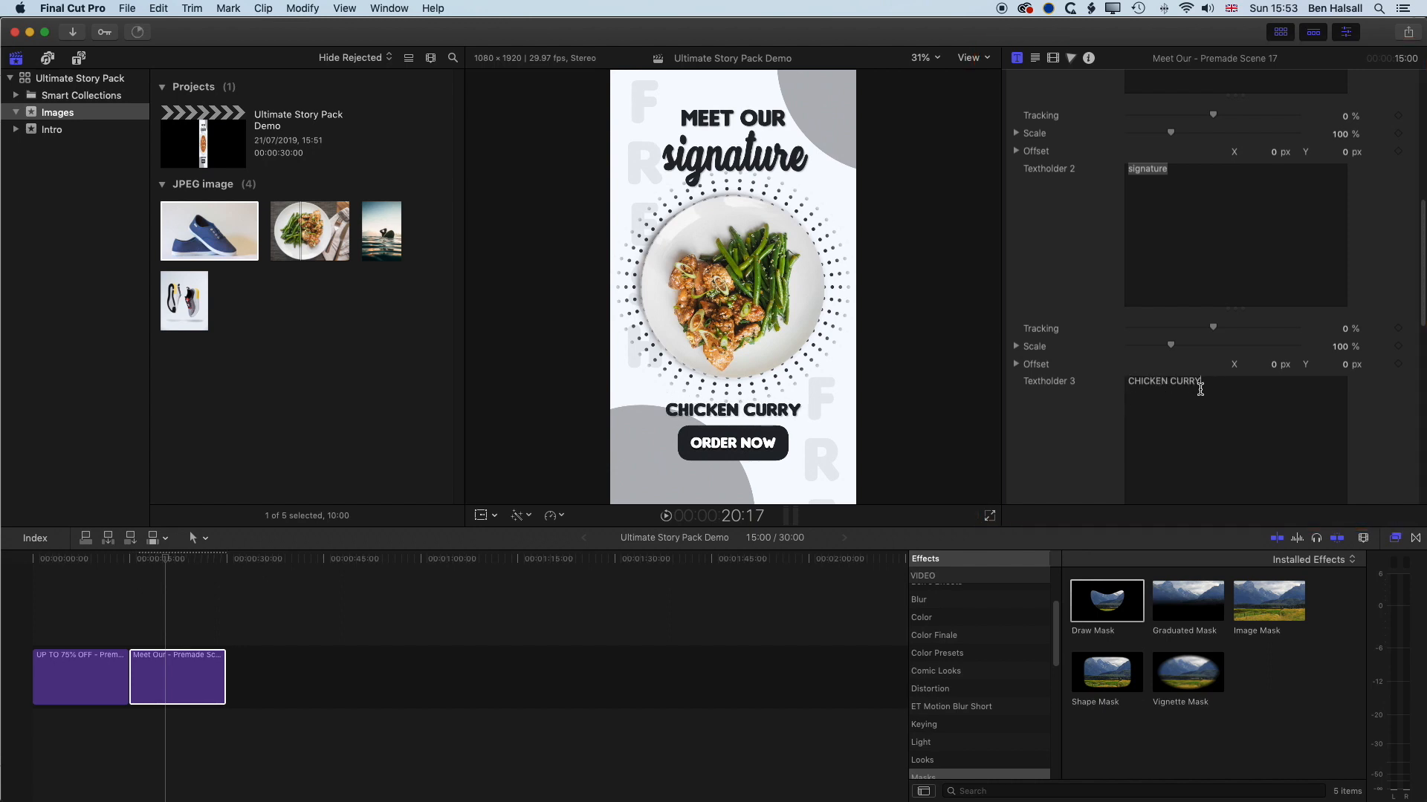
# Preview the second title through to its end, and add Premade Scene 16 from the IG_Premade_Scene titles after it in the timeline.
pyautogui.moveTo(167, 560)
pyautogui.mouseDown()
pyautogui.moveTo(75, 563)
pyautogui.moveTo(173, 559)
pyautogui.mouseUp()
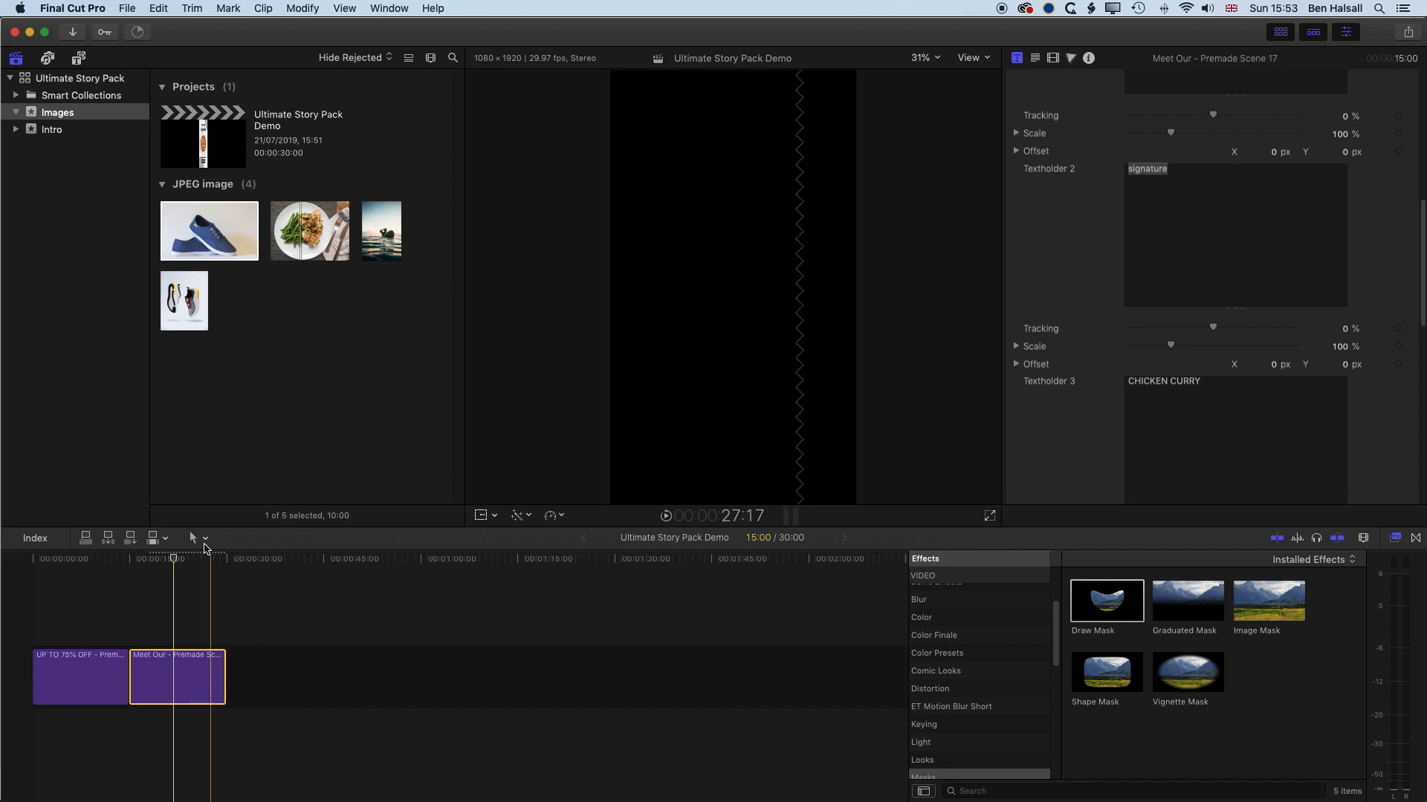
pyautogui.moveTo(175, 560); pyautogui.dragTo(188, 560)
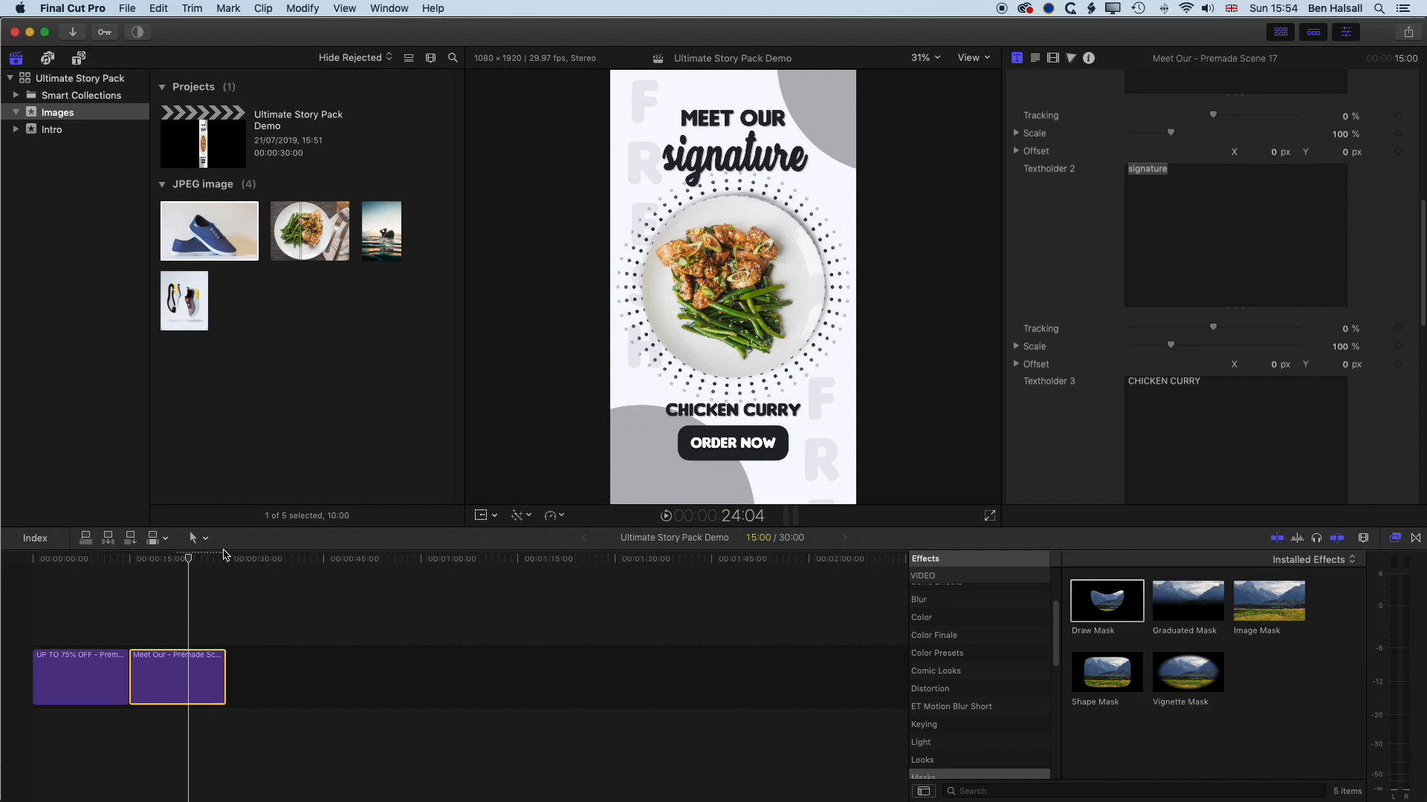
pyautogui.moveTo(190, 559)
pyautogui.mouseDown()
pyautogui.moveTo(42, 562)
pyautogui.moveTo(236, 568)
pyautogui.moveTo(223, 567)
pyautogui.mouseUp()
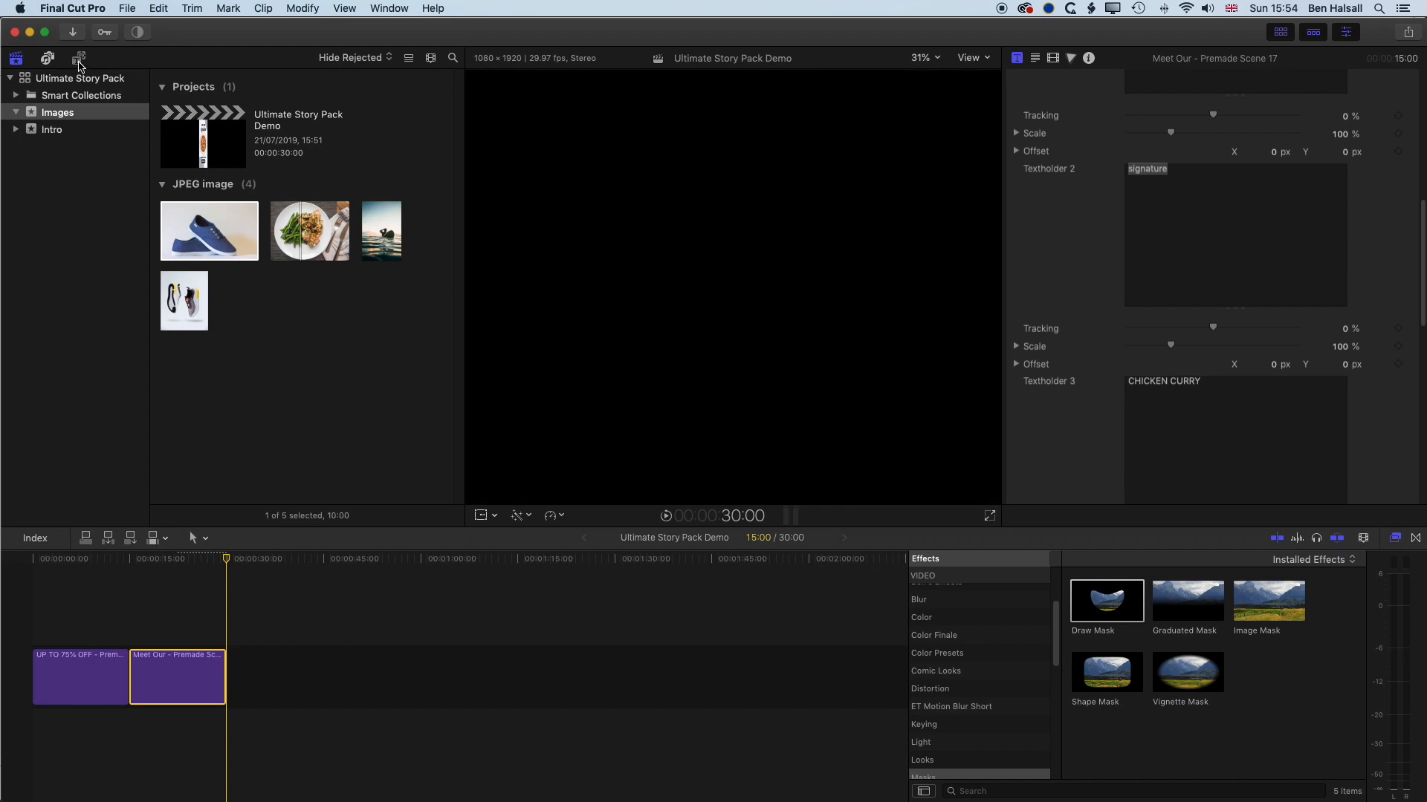
pyautogui.click(78, 58)
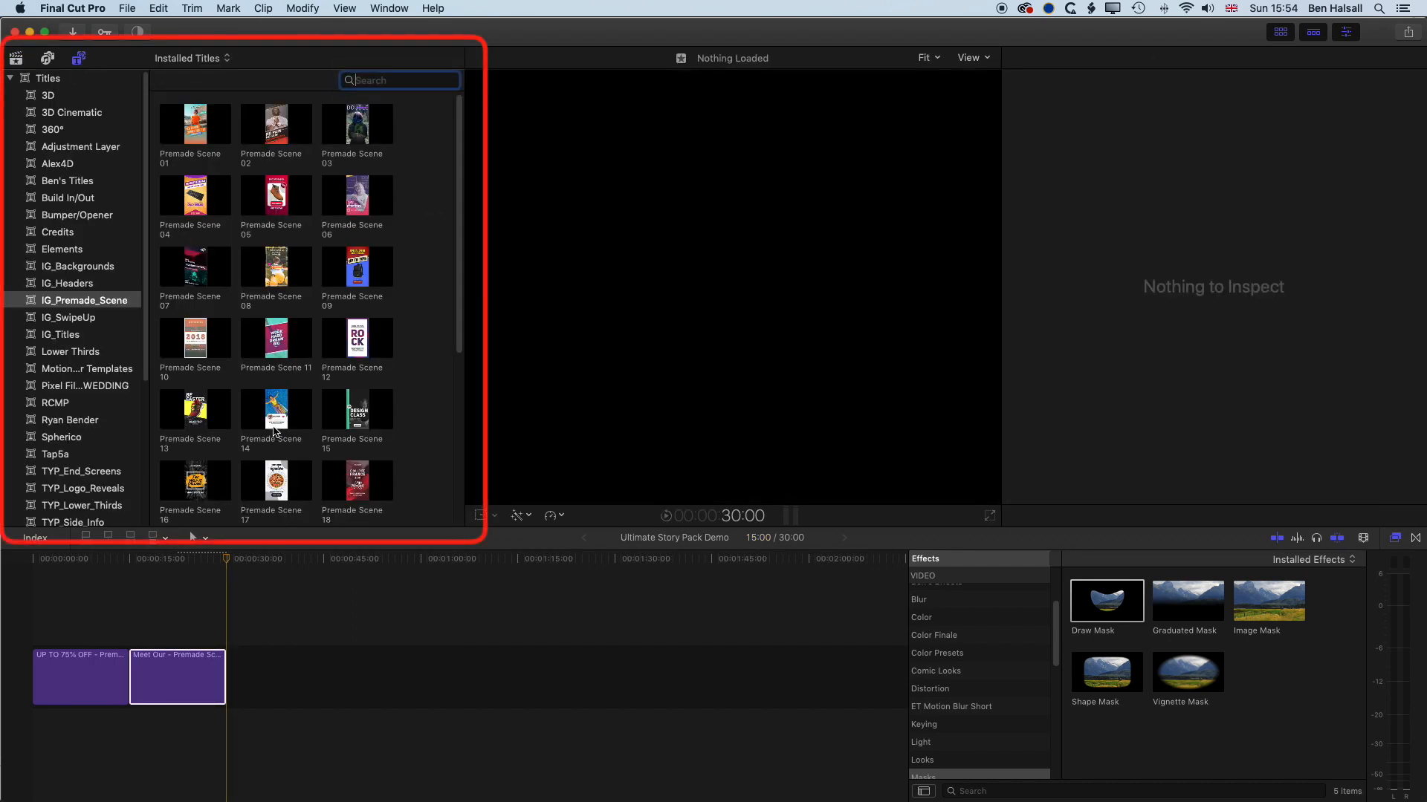
pyautogui.click(194, 483)
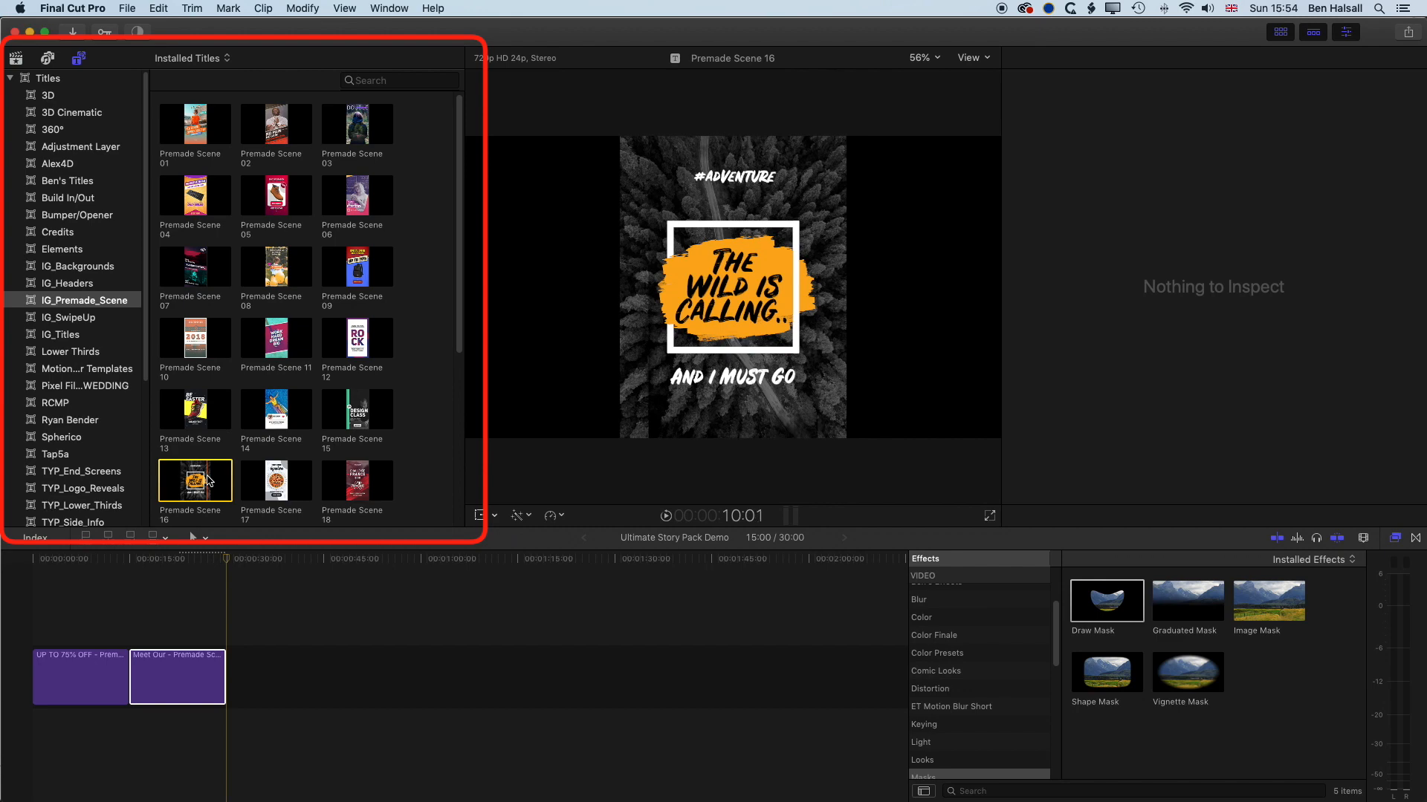
pyautogui.moveTo(195, 481); pyautogui.dragTo(252, 669)
pyautogui.press('super+4')
pyautogui.click(271, 562)
pyautogui.moveTo(273, 560); pyautogui.dragTo(272, 562)
# Choose the surfer image from the Images event as the source clip for Premade Scene 16's dropzone.
pyautogui.scroll(-10, 1043, 413)
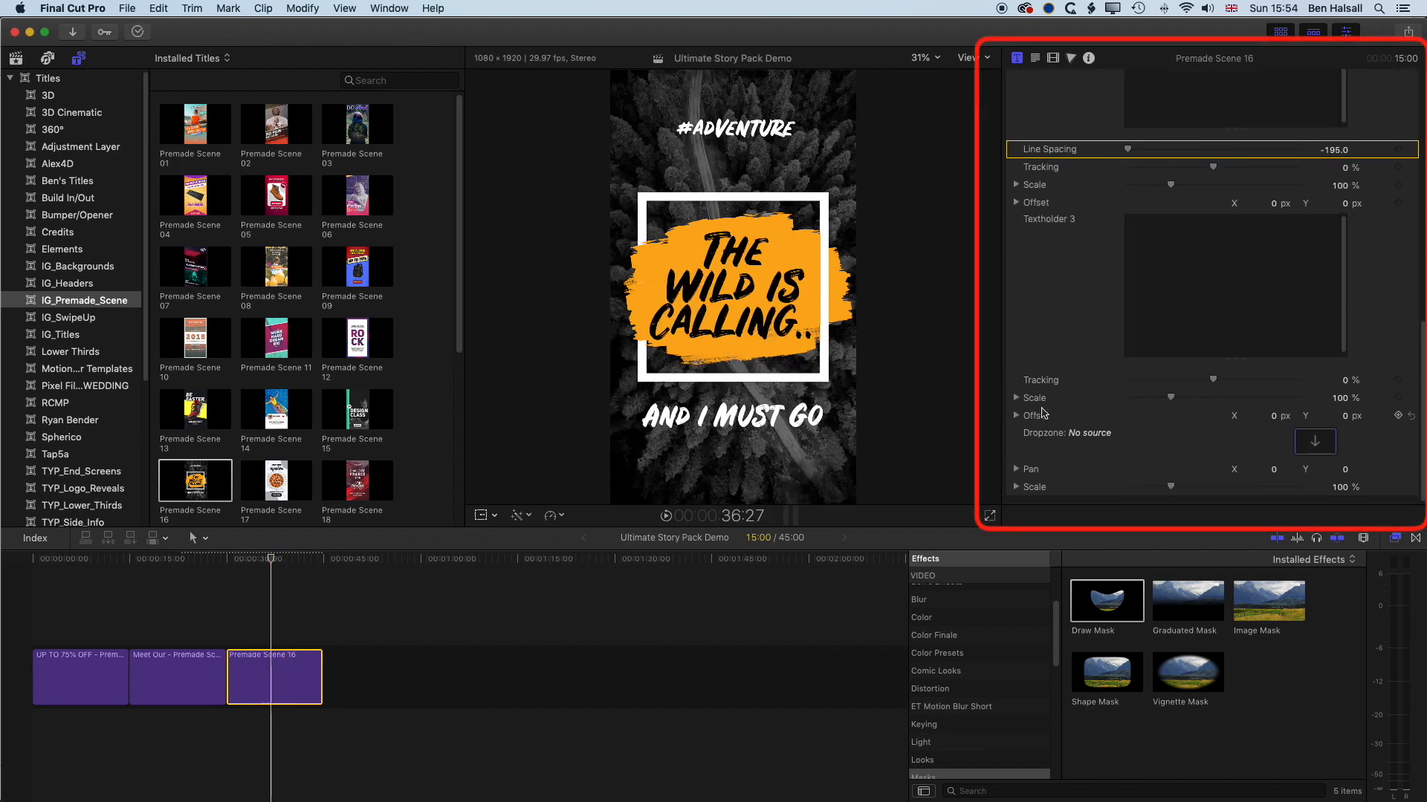
pyautogui.click(15, 60)
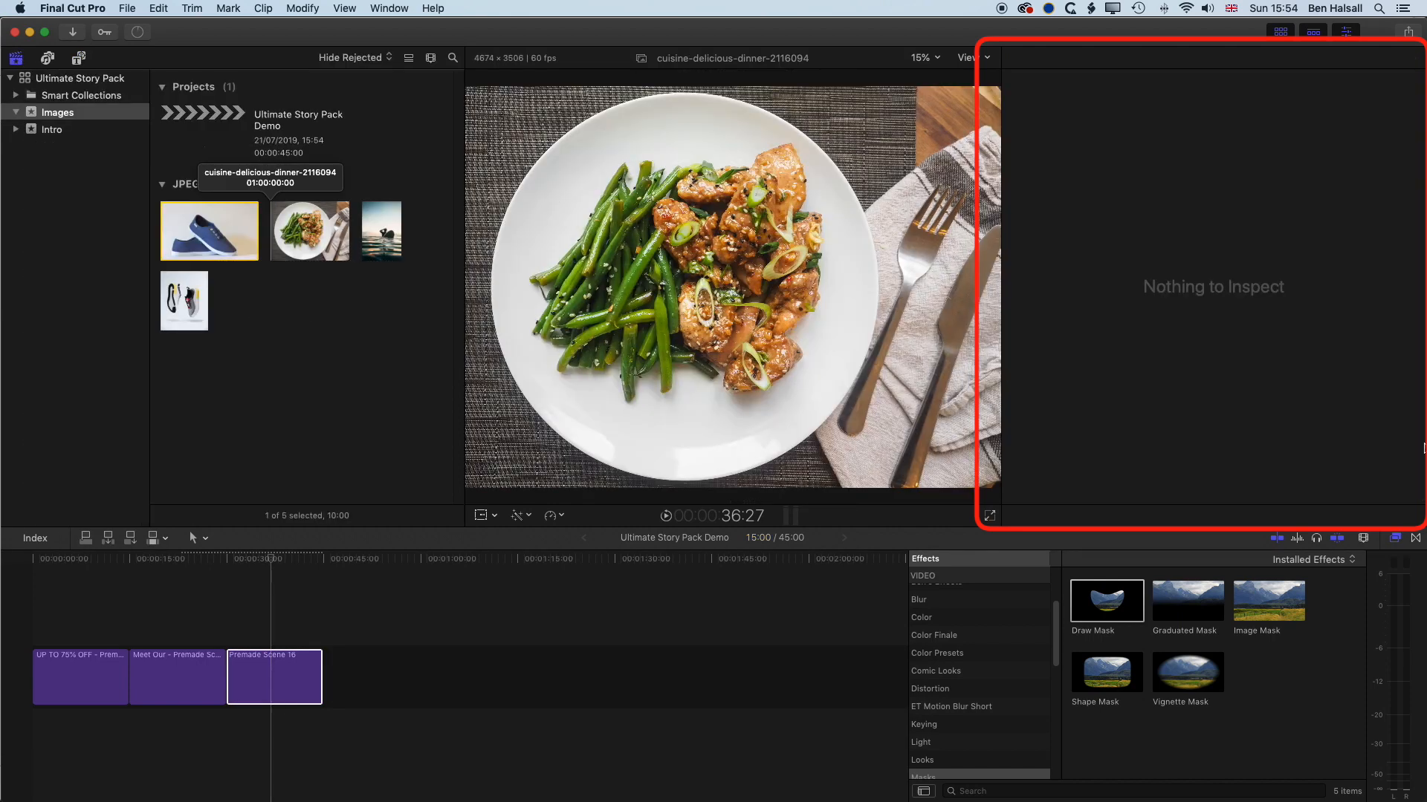
pyautogui.click(277, 675)
pyautogui.scroll(-10, 1045, 417)
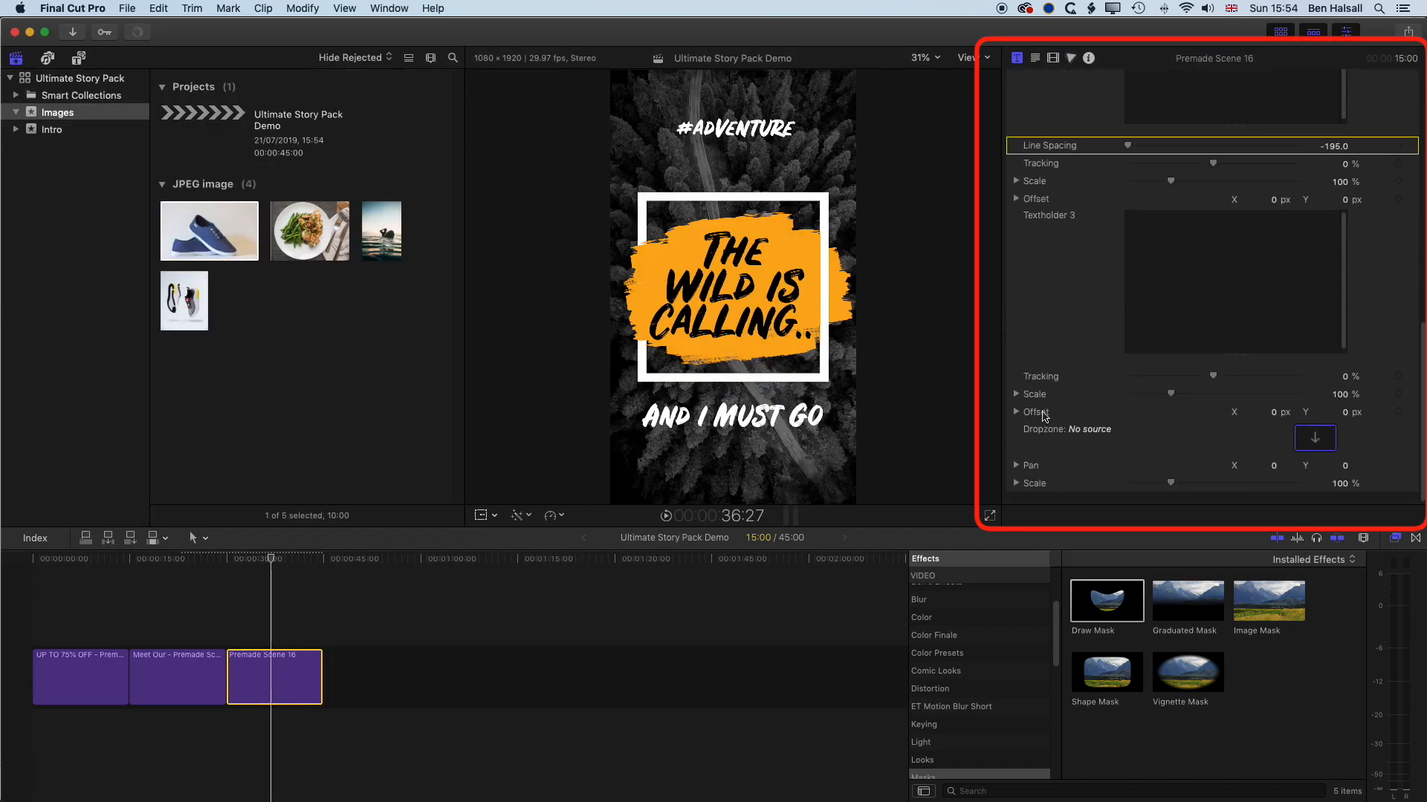
pyautogui.click(1317, 443)
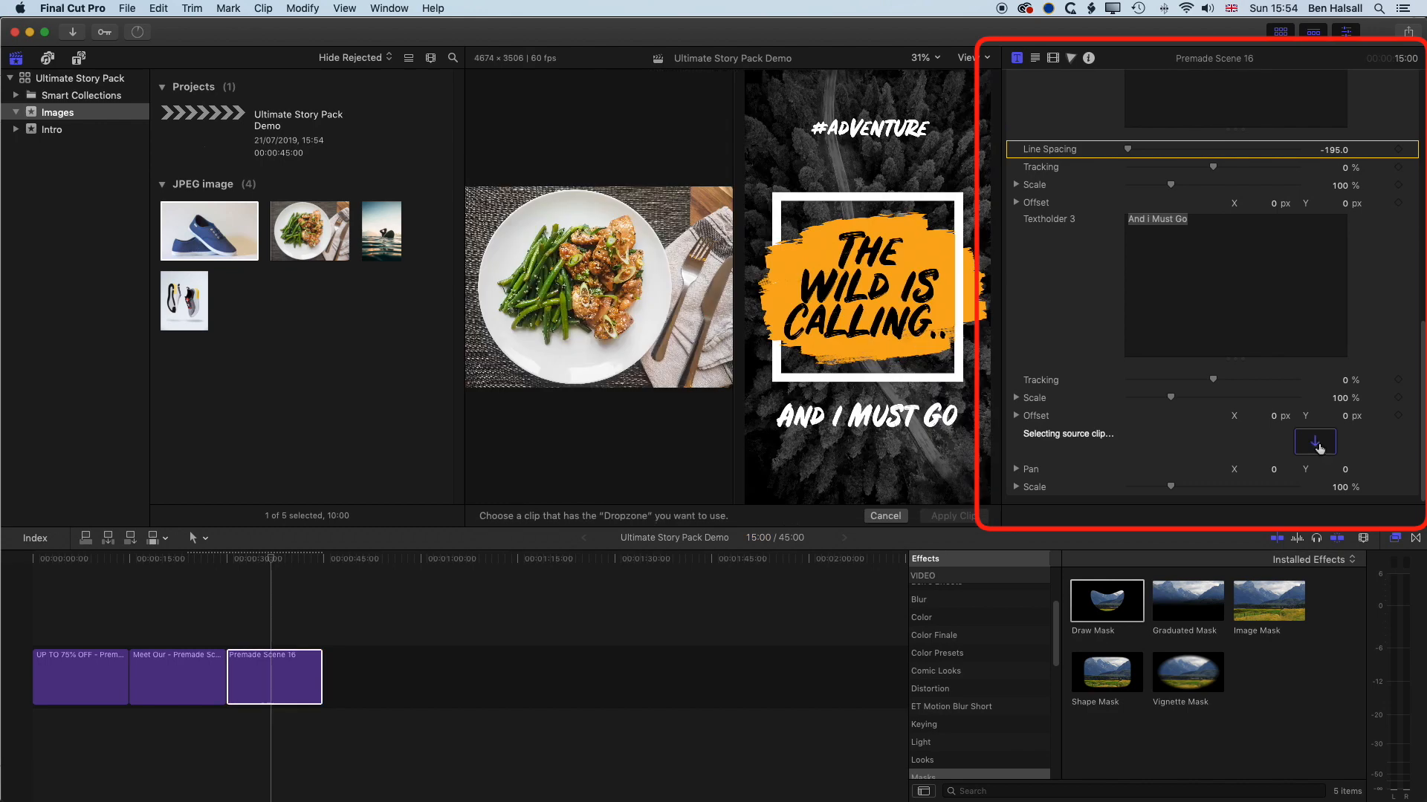
pyautogui.click(383, 237)
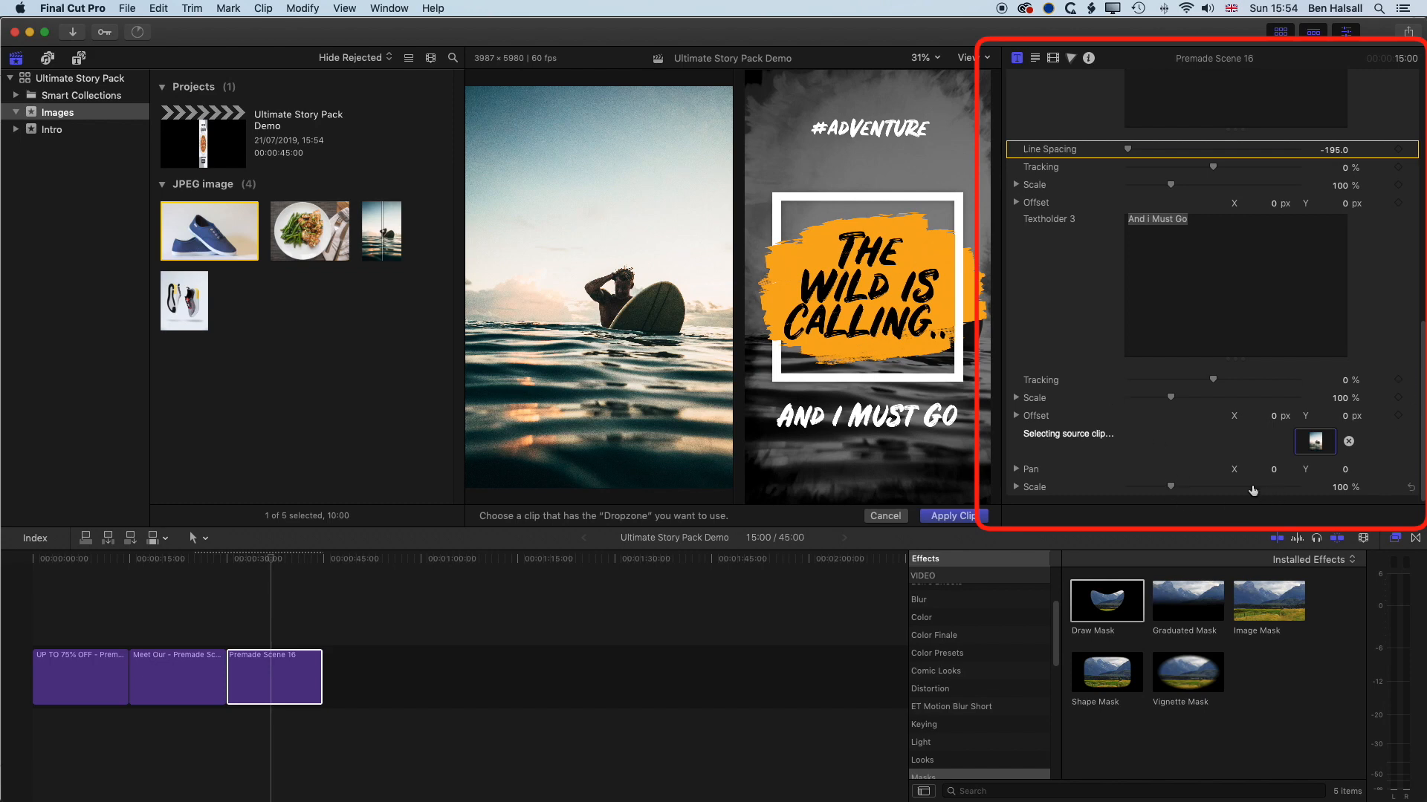
# Set the surfer image's scale to 153.45 % and its pan to X -13.5, Y 25.9.
pyautogui.moveTo(1171, 489); pyautogui.dragTo(1184, 489)
pyautogui.moveTo(1272, 469); pyautogui.dragTo(1346, 468)
pyautogui.moveTo(1183, 489); pyautogui.dragTo(1262, 469)
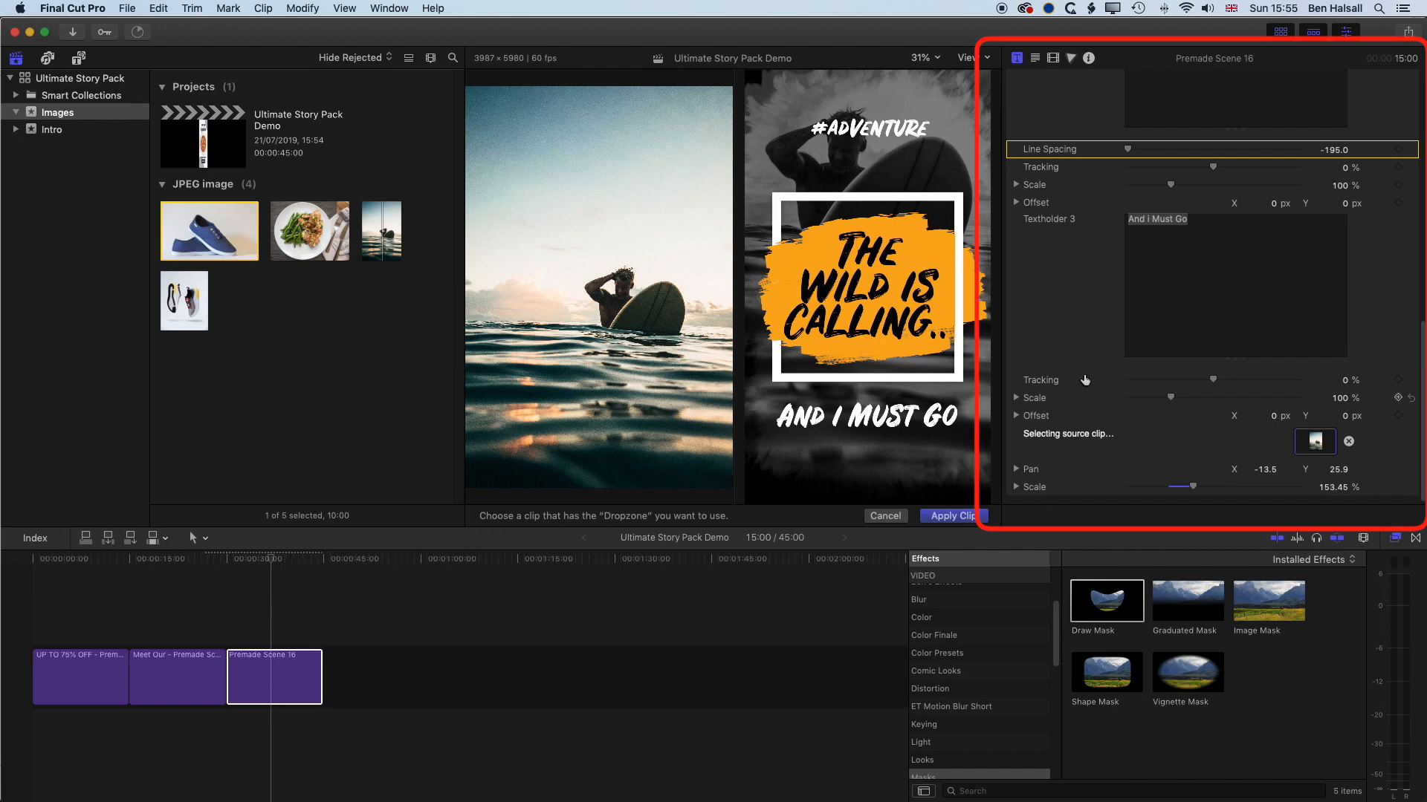
# Set Color Filter A to slate blue (476986) and Color Filter B to bright green (46FC82) in Premade Scene 16.
pyautogui.scroll(15, 1079, 303)
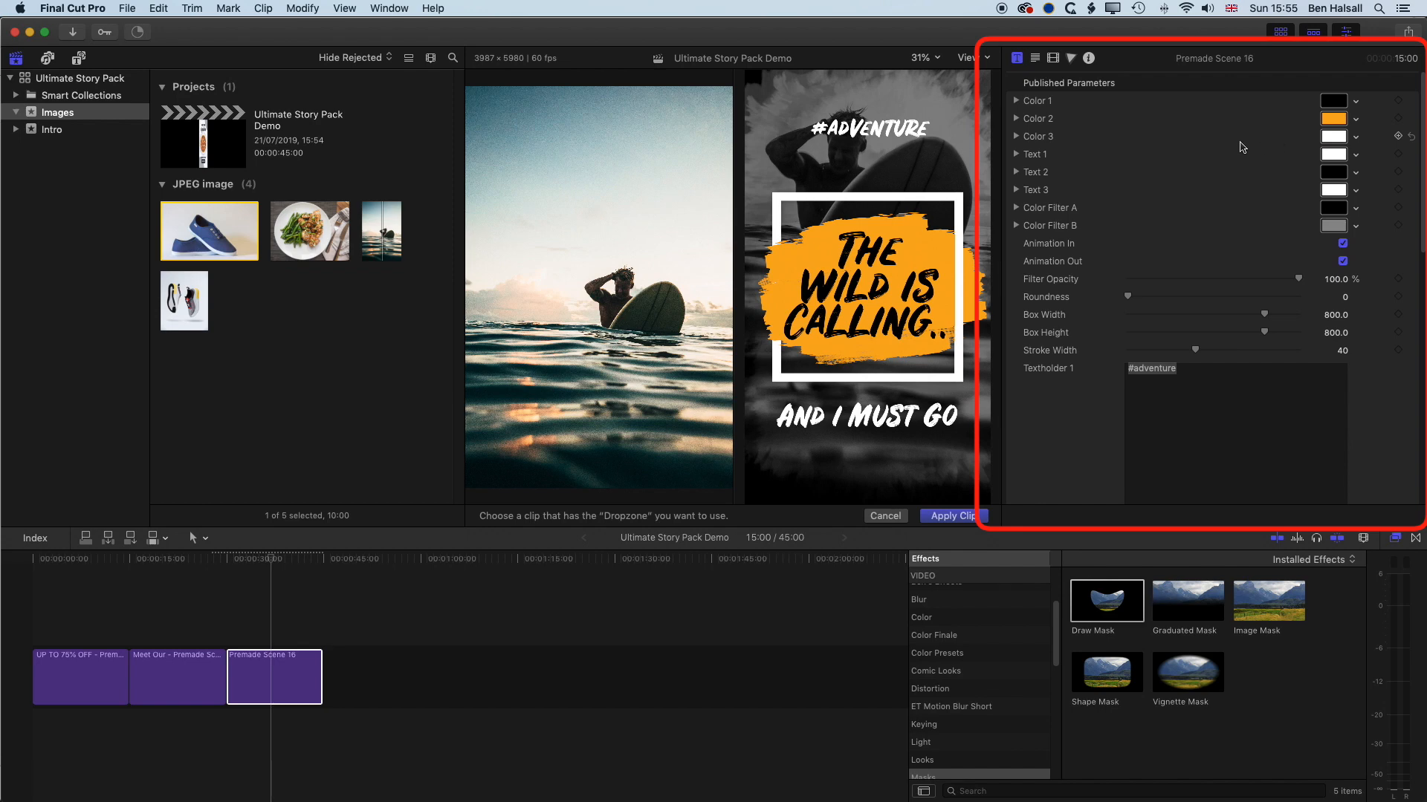
pyautogui.click(1336, 210)
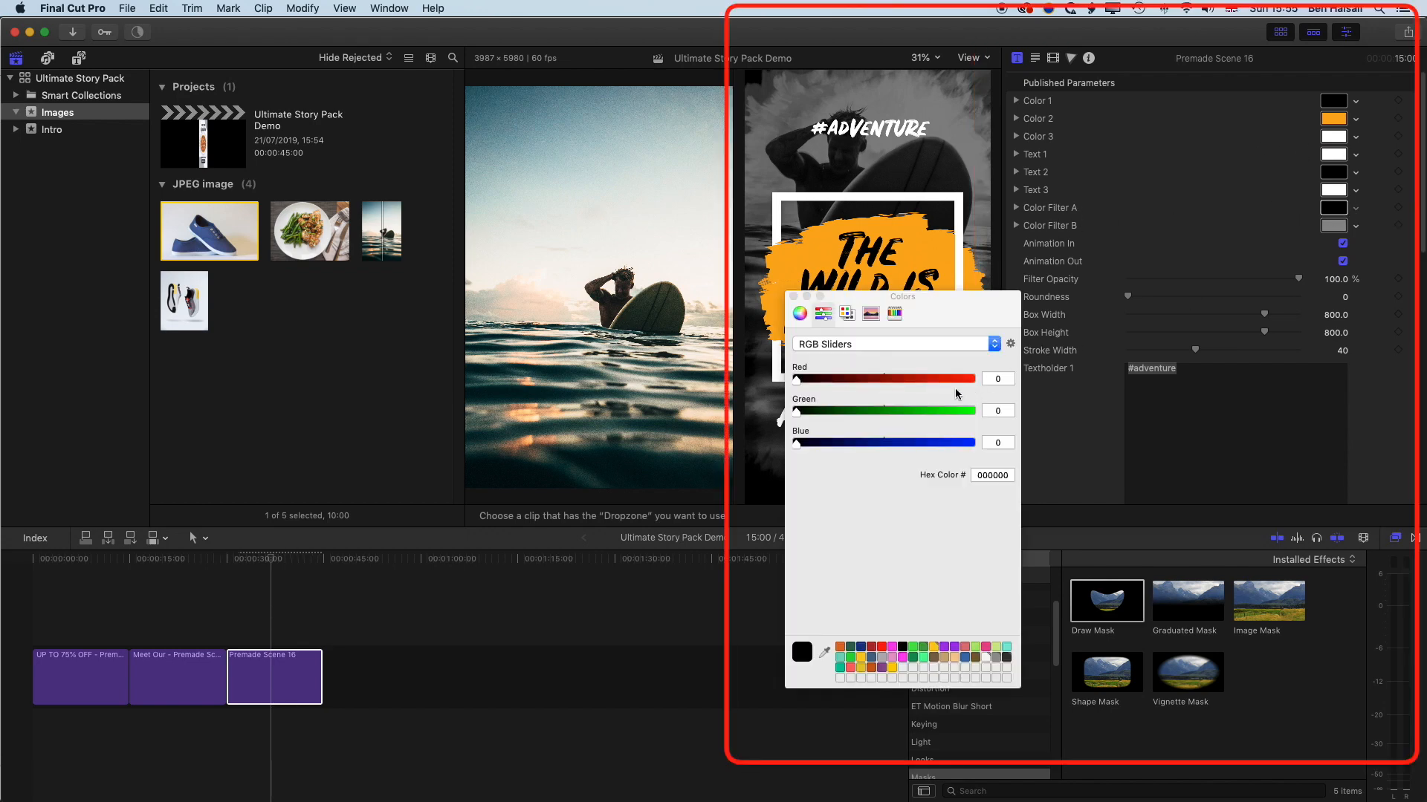
pyautogui.click(904, 659)
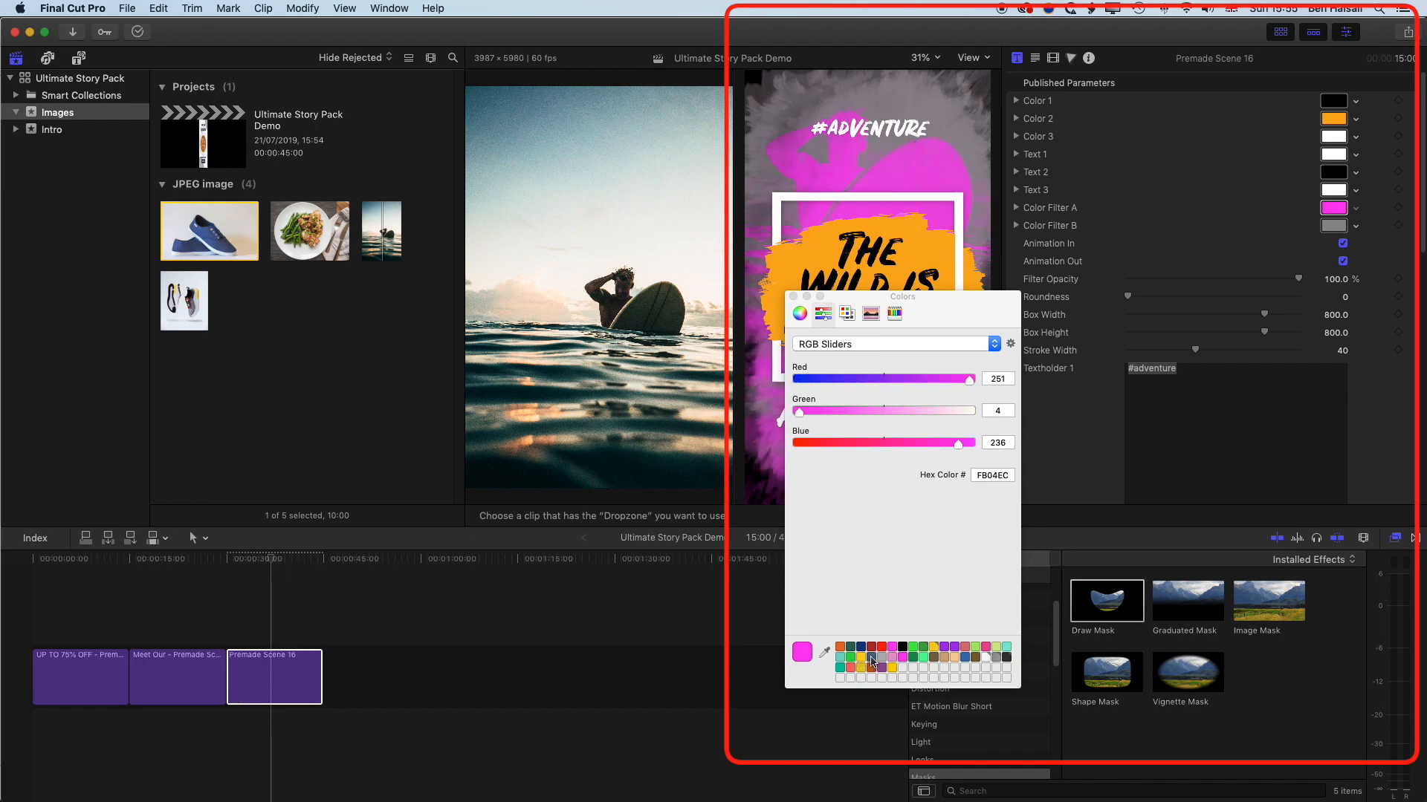
pyautogui.click(871, 659)
pyautogui.click(1334, 225)
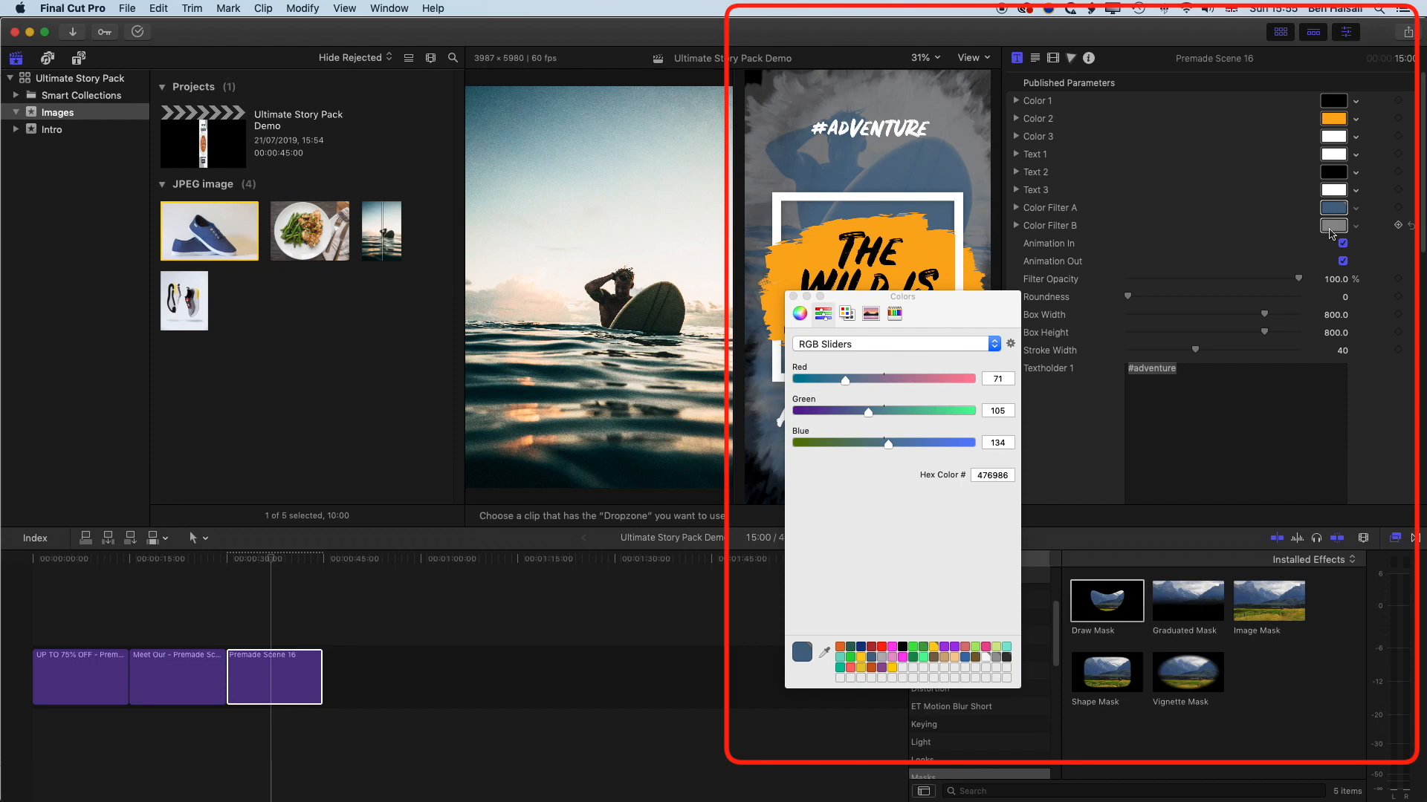
pyautogui.click(924, 659)
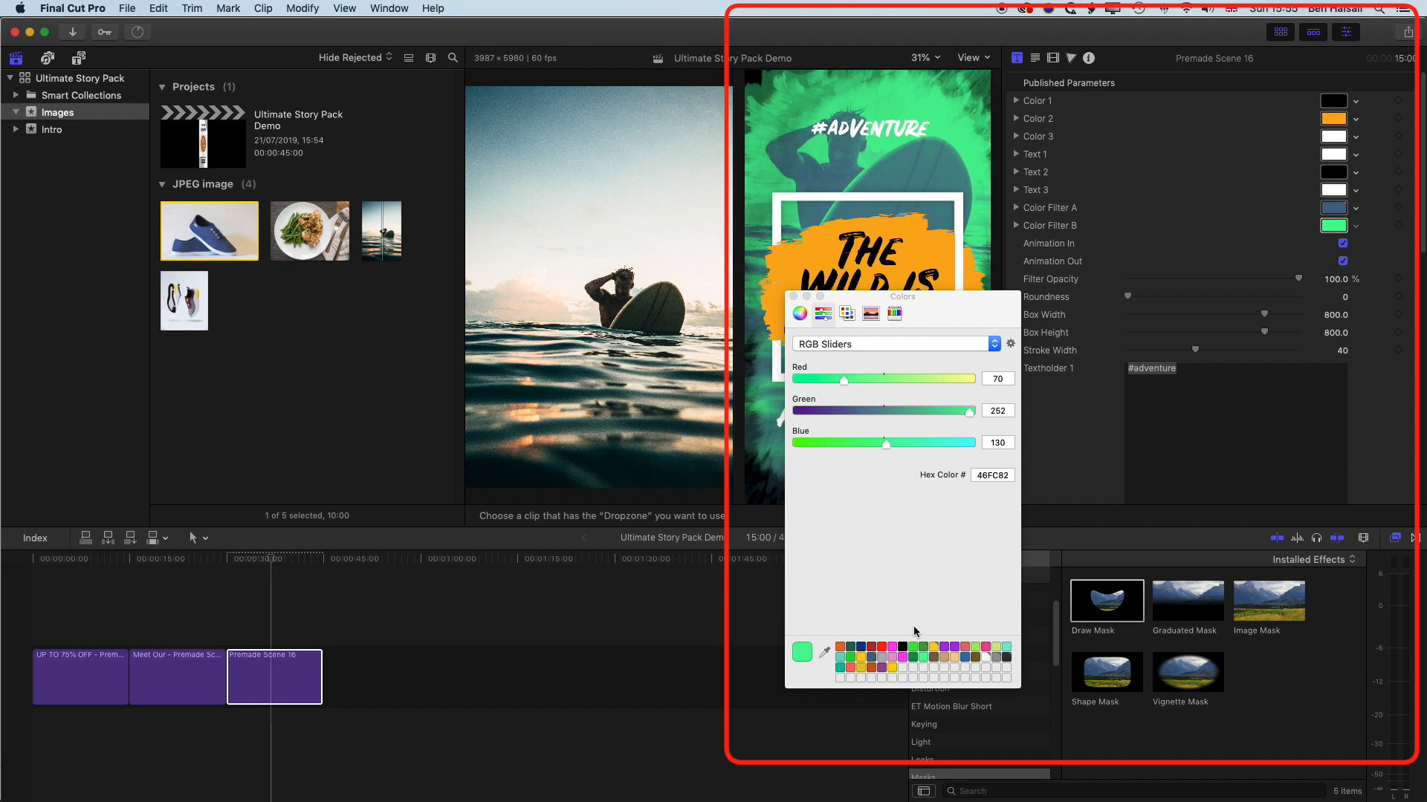
# Try yellow and red for the brush-stroke colour, Color 2, and settle on coral (EB716A).
pyautogui.moveTo(955, 318); pyautogui.dragTo(1174, 380)
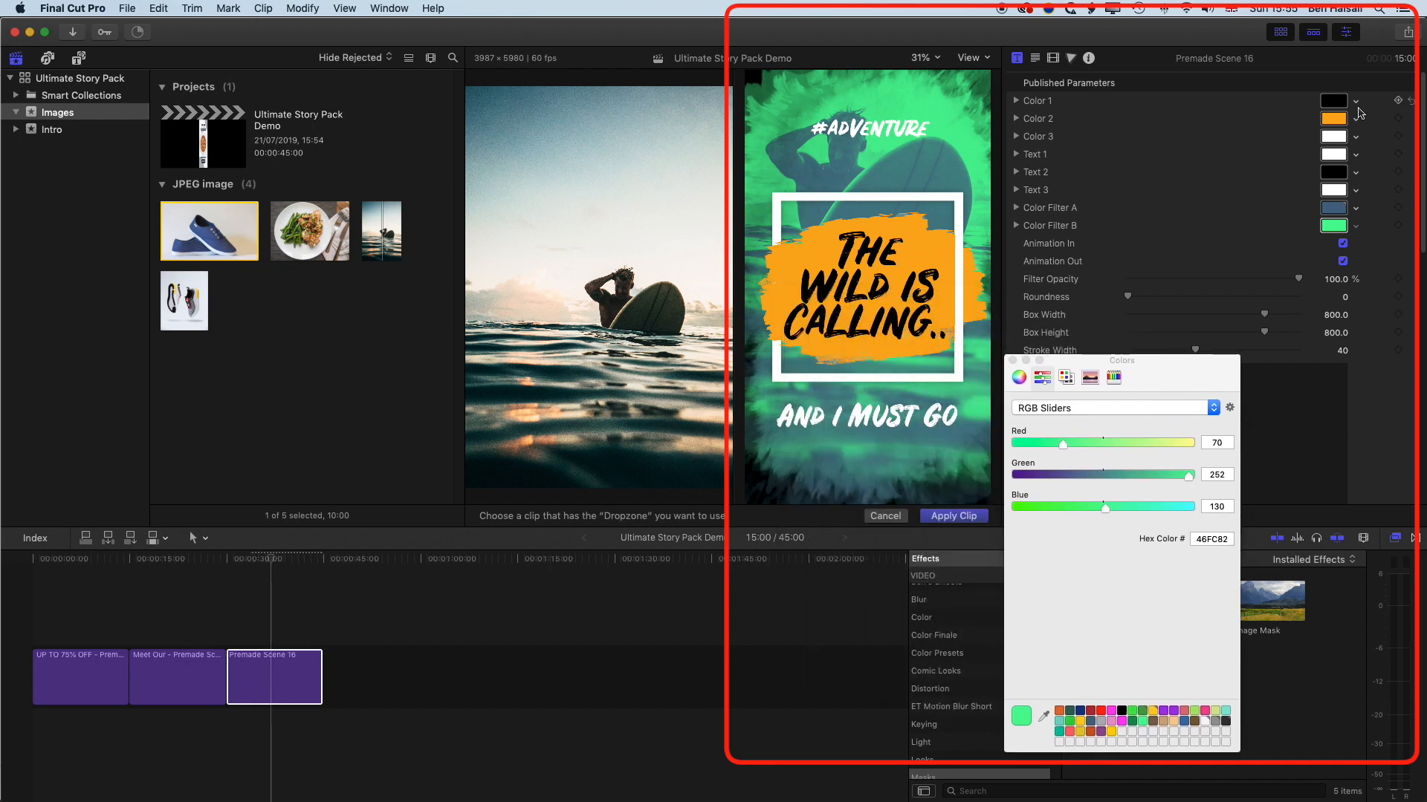
pyautogui.click(1335, 119)
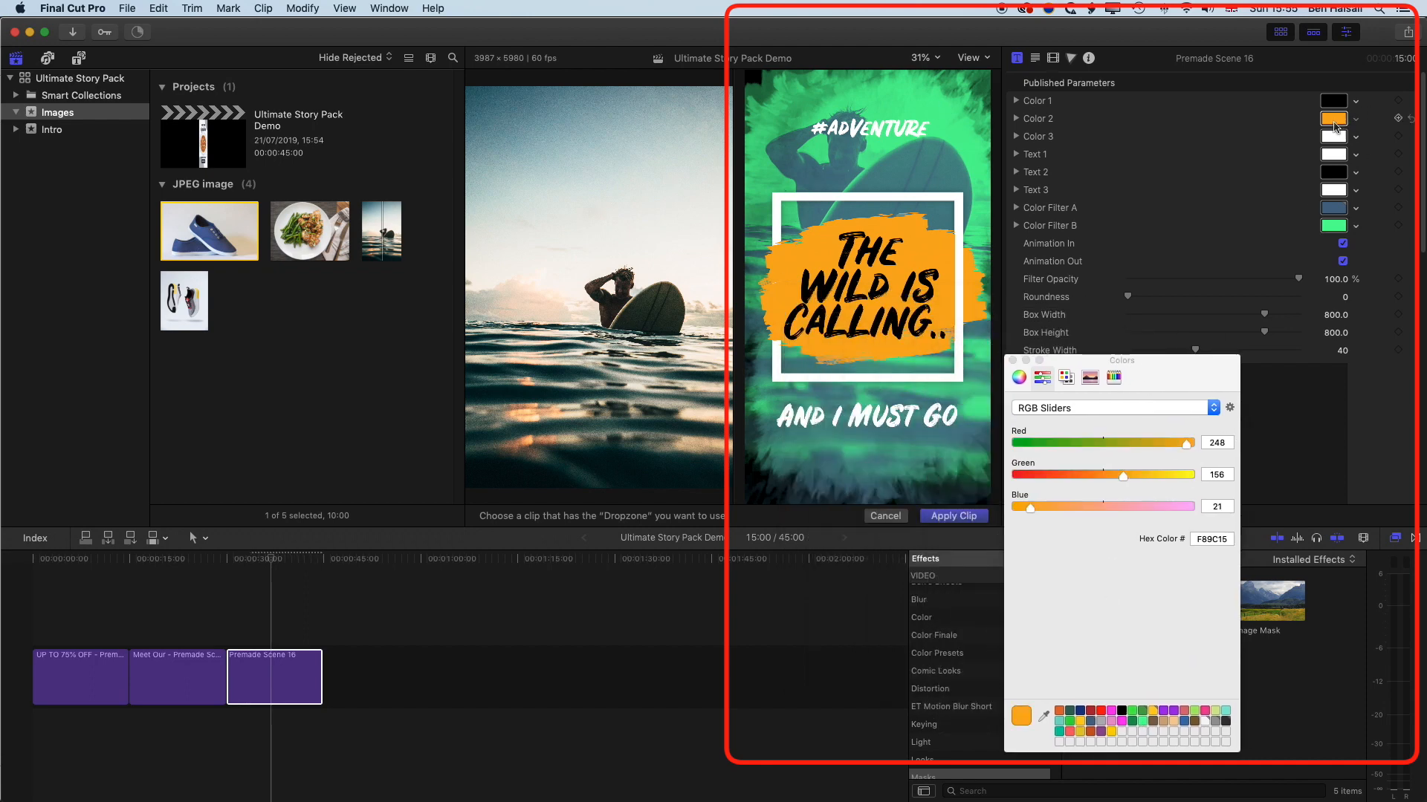
pyautogui.click(1081, 723)
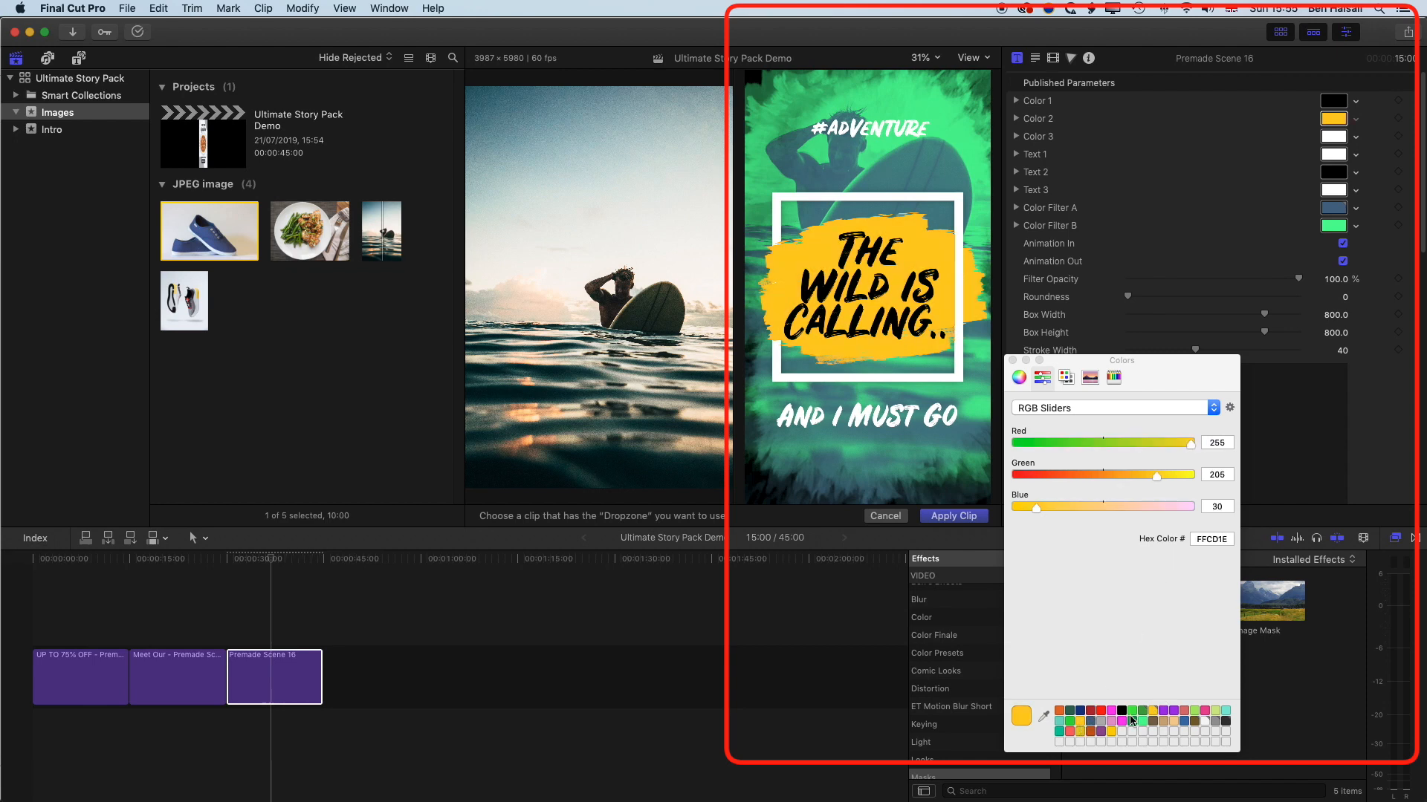
pyautogui.click(1101, 712)
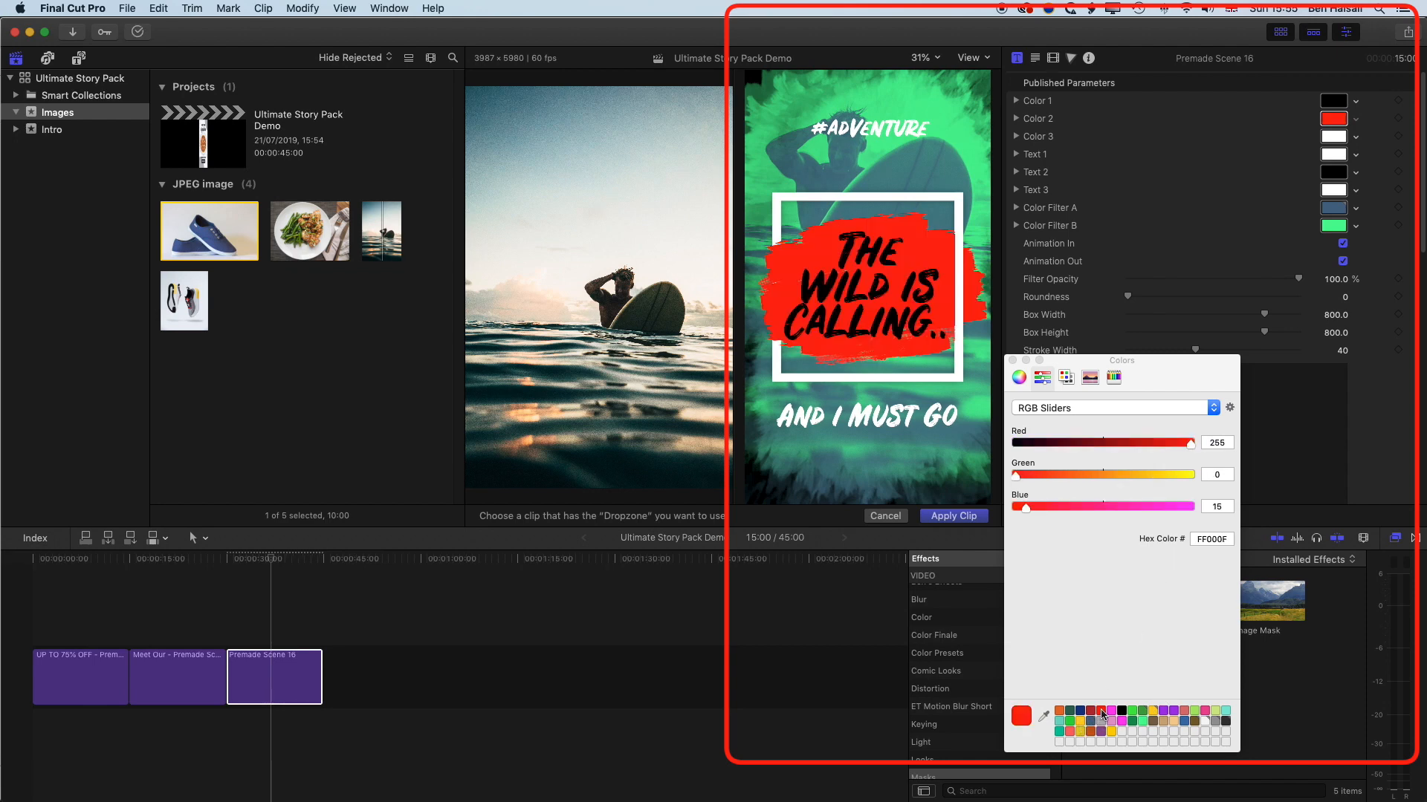
pyautogui.click(1069, 733)
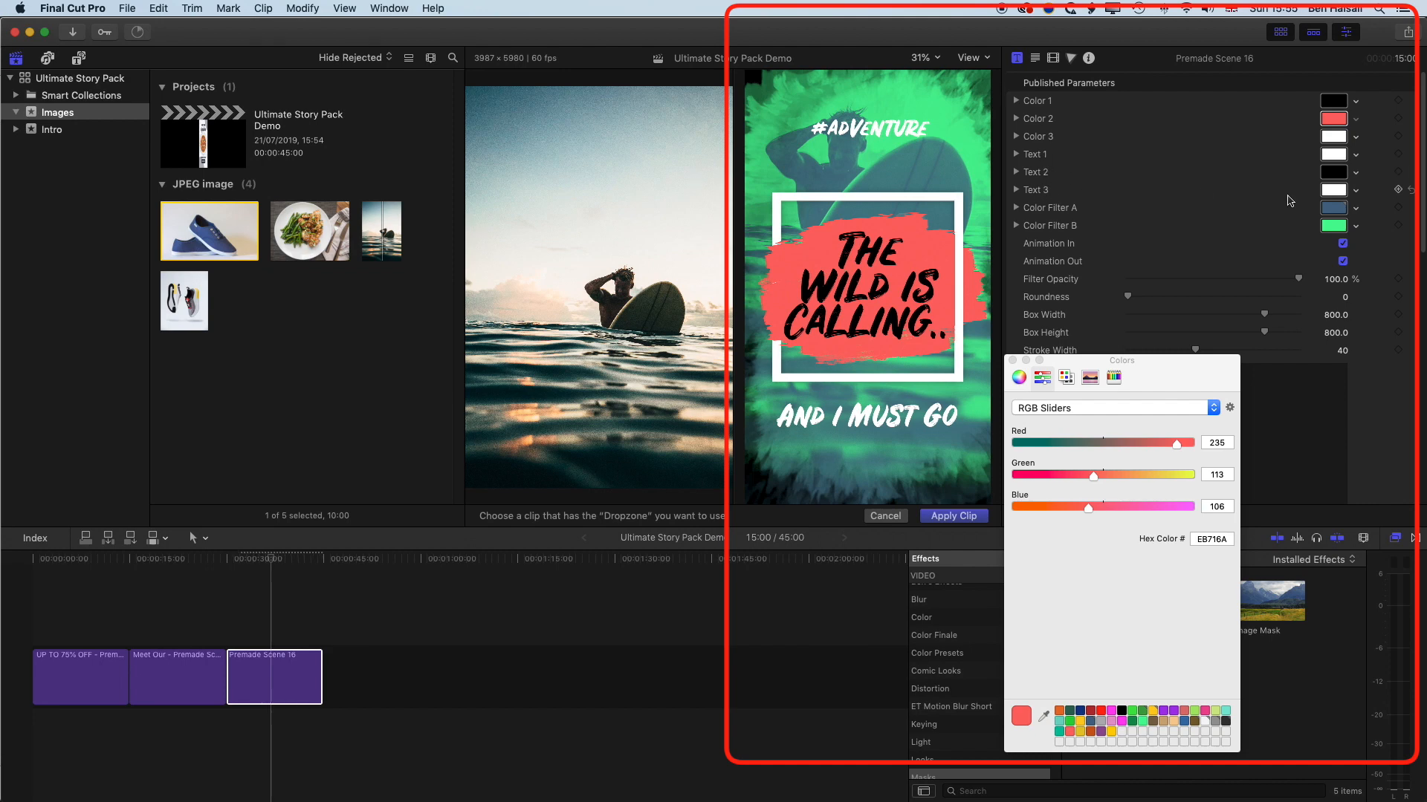
# Set the Text 2 colour to yellow (F7D23F) and close the colour picker.
pyautogui.click(1333, 172)
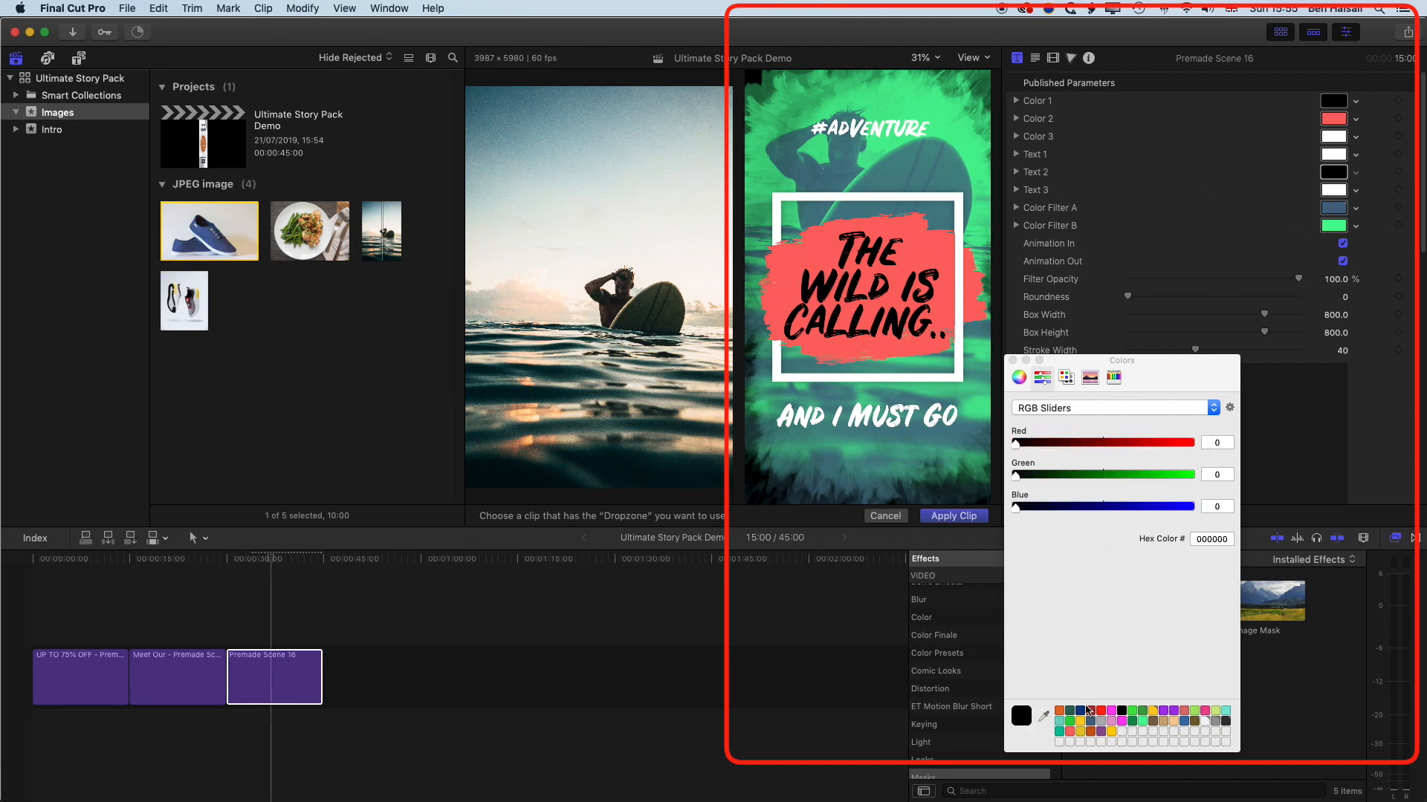
pyautogui.click(1112, 731)
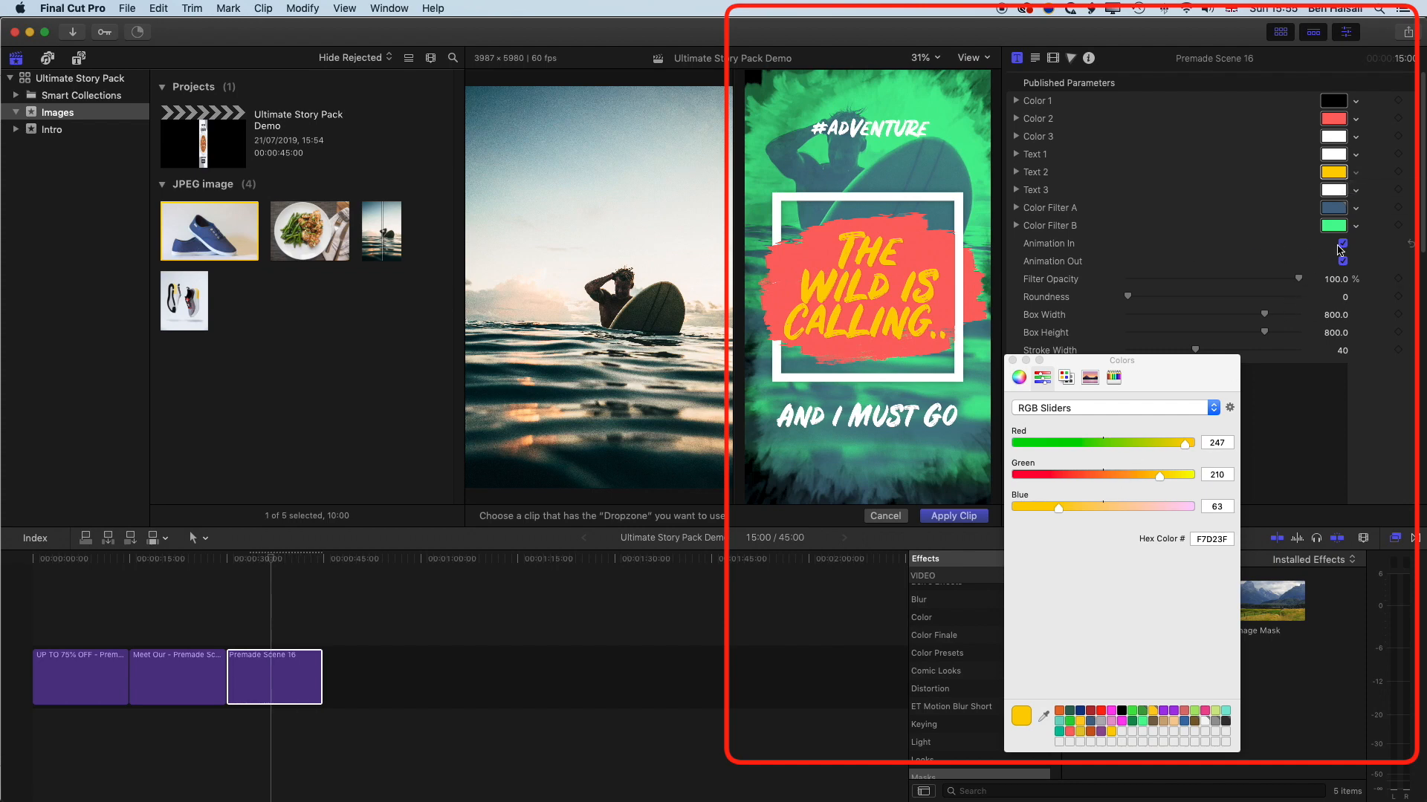
pyautogui.click(1012, 361)
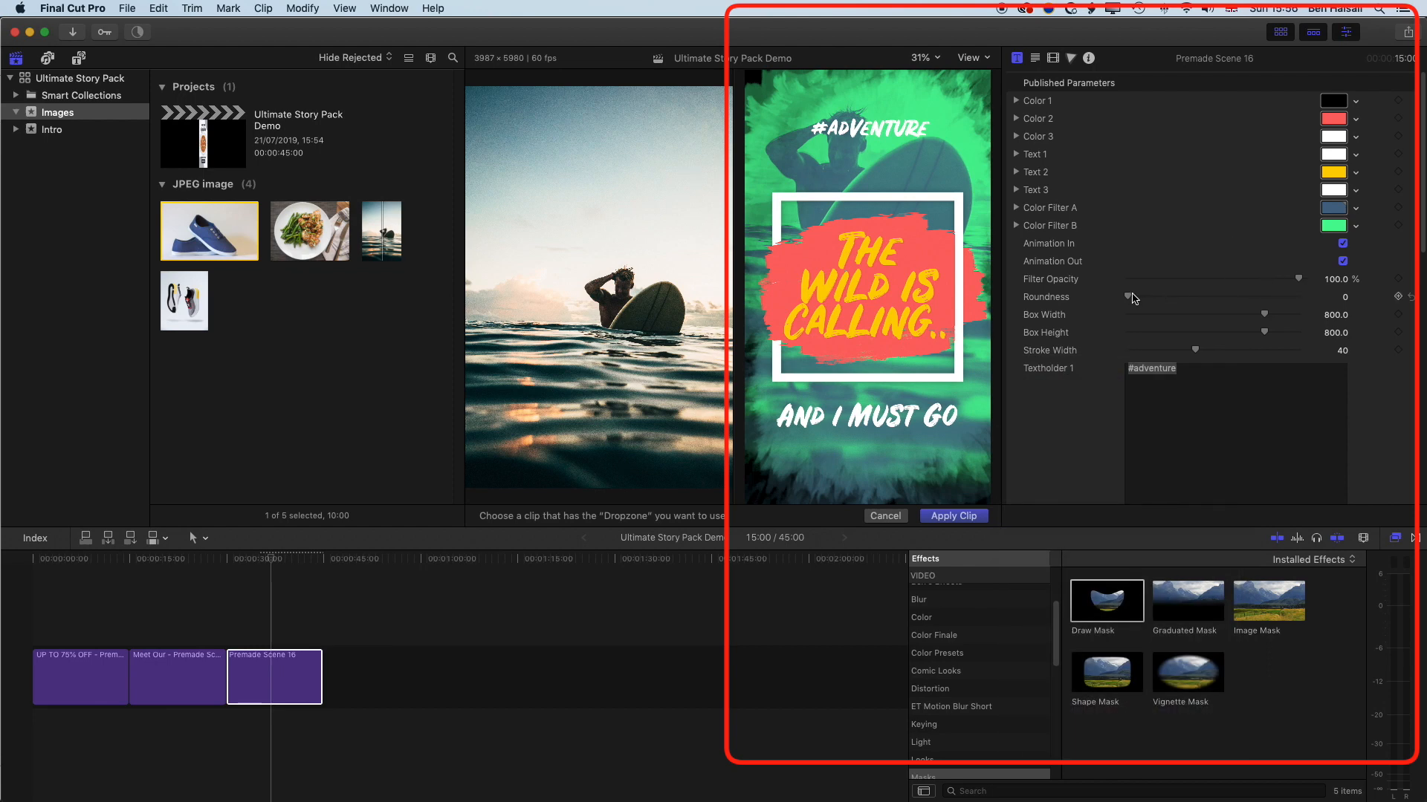
# Set the filter opacity to 67.58 %, and give the white frame a roundness of 19 and a box width of 789.
pyautogui.moveTo(1301, 281); pyautogui.dragTo(1247, 284)
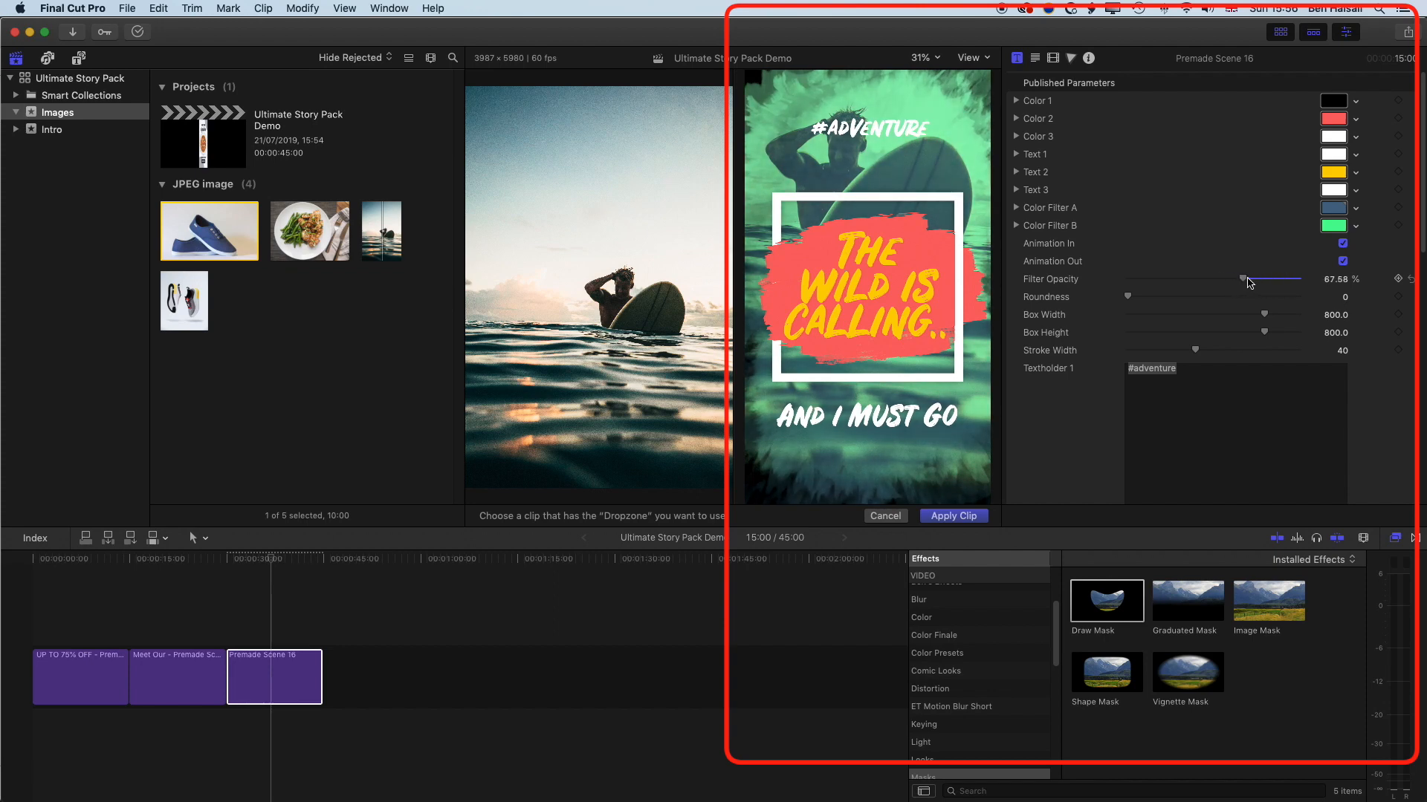
pyautogui.moveTo(1128, 300); pyautogui.dragTo(1193, 299)
pyautogui.moveTo(1263, 314); pyautogui.dragTo(1267, 319)
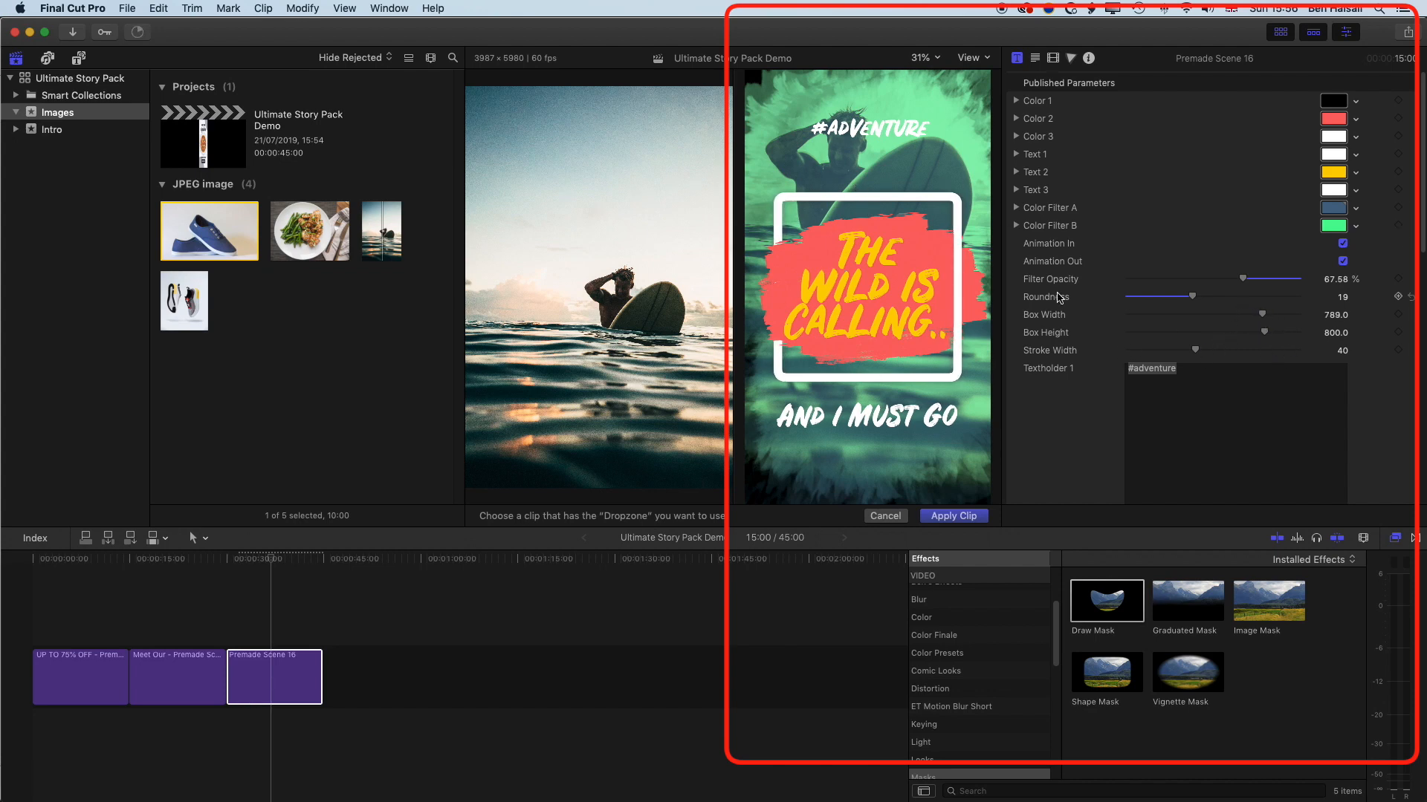
# Replace the Textholder 2 text with "SURF TRIP 2019" on three lines and set its line spacing to -176.13.
pyautogui.scroll(-5, 1059, 297)
pyautogui.click(1192, 410)
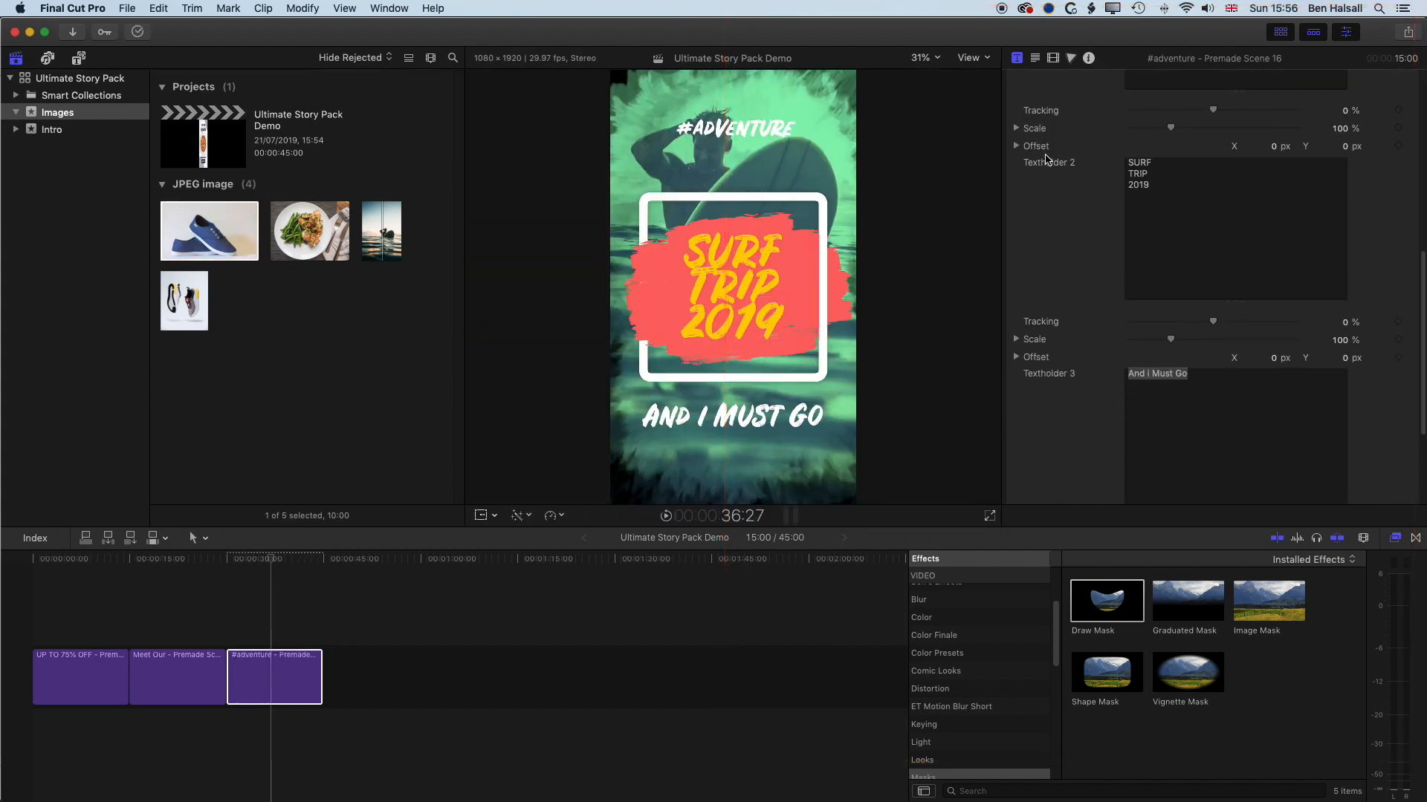
pyautogui.scroll(2, 1049, 160)
pyautogui.moveTo(723, 265); pyautogui.dragTo(724, 266)
pyautogui.moveTo(725, 268); pyautogui.dragTo(730, 268)
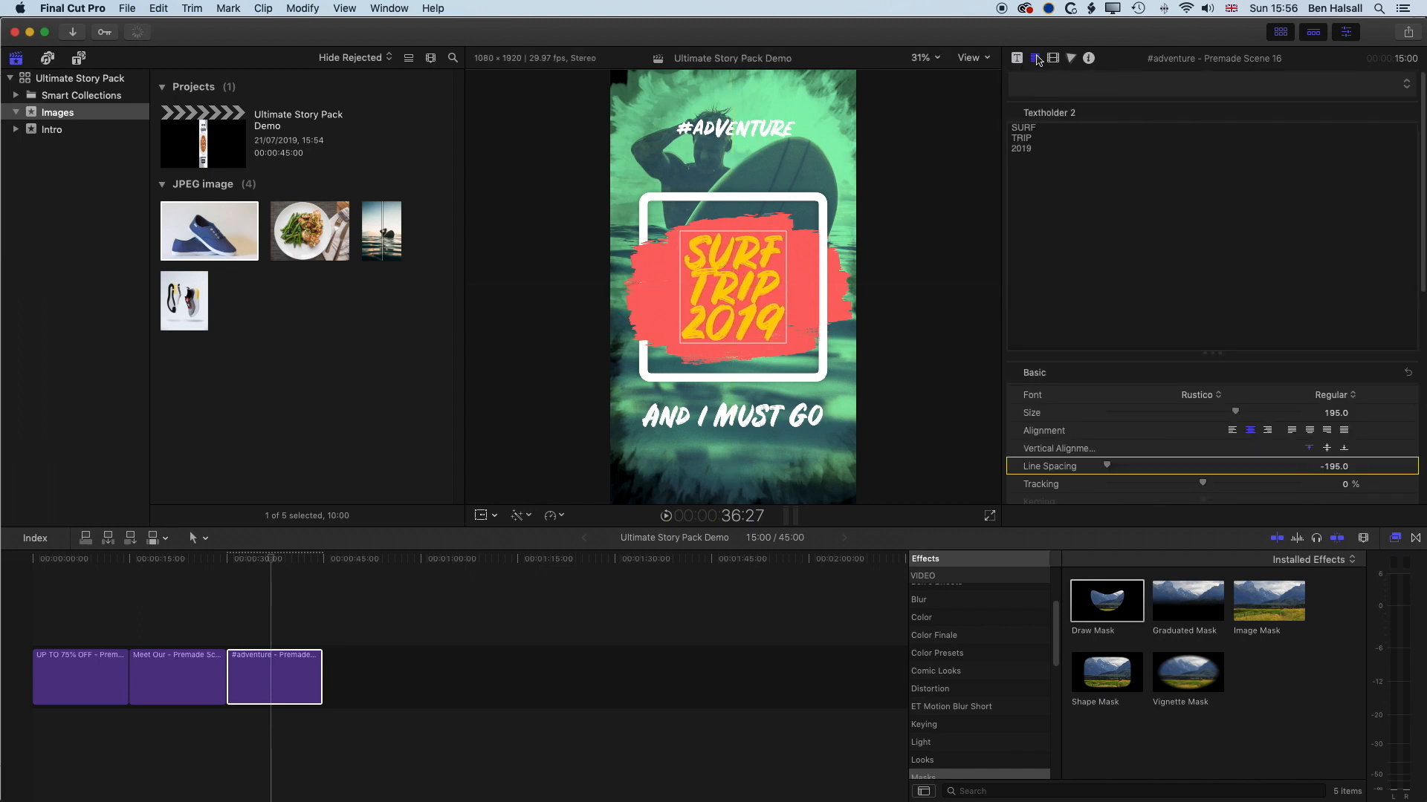
pyautogui.moveTo(1113, 463); pyautogui.dragTo(1114, 469)
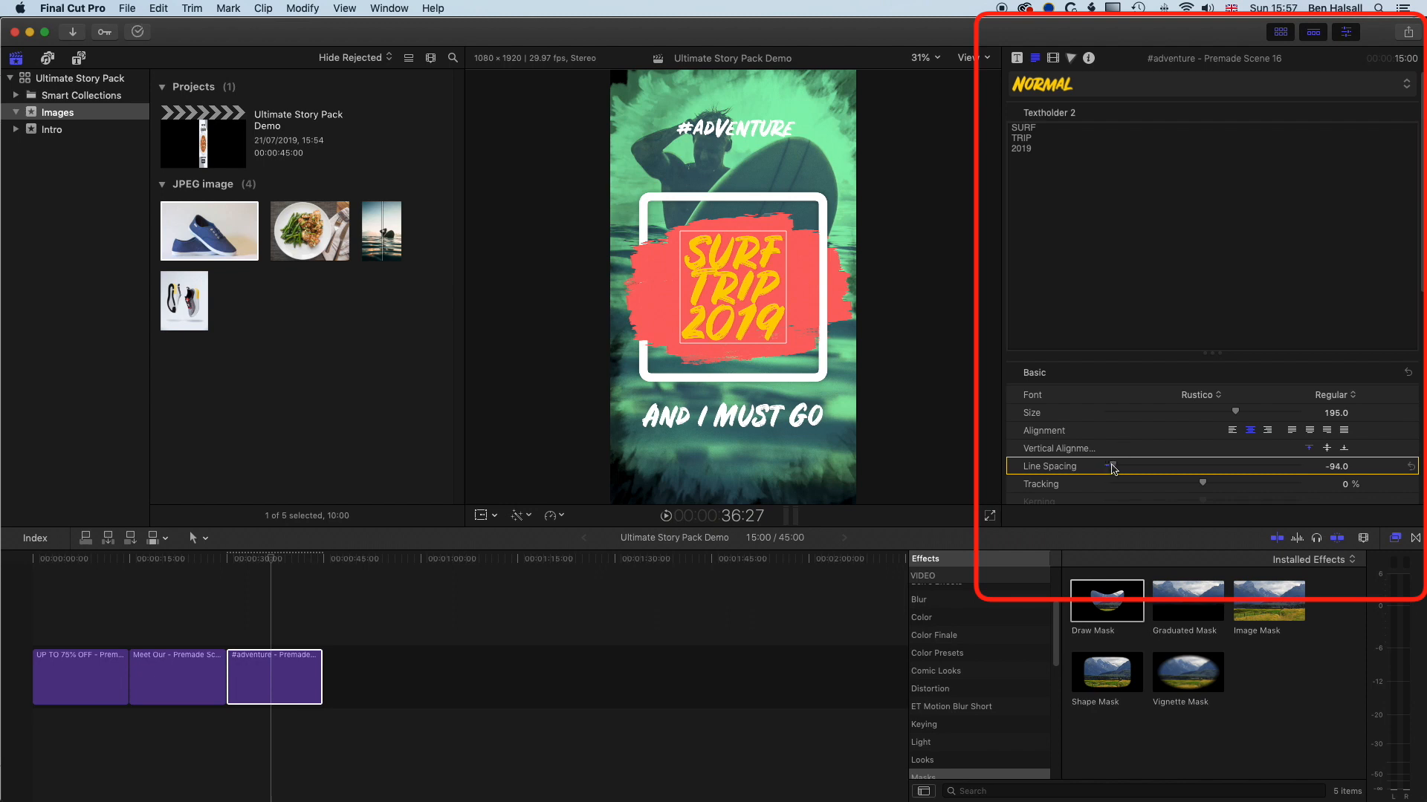
pyautogui.click(1083, 191)
pyautogui.press('super+a')
pyautogui.click(1345, 469)
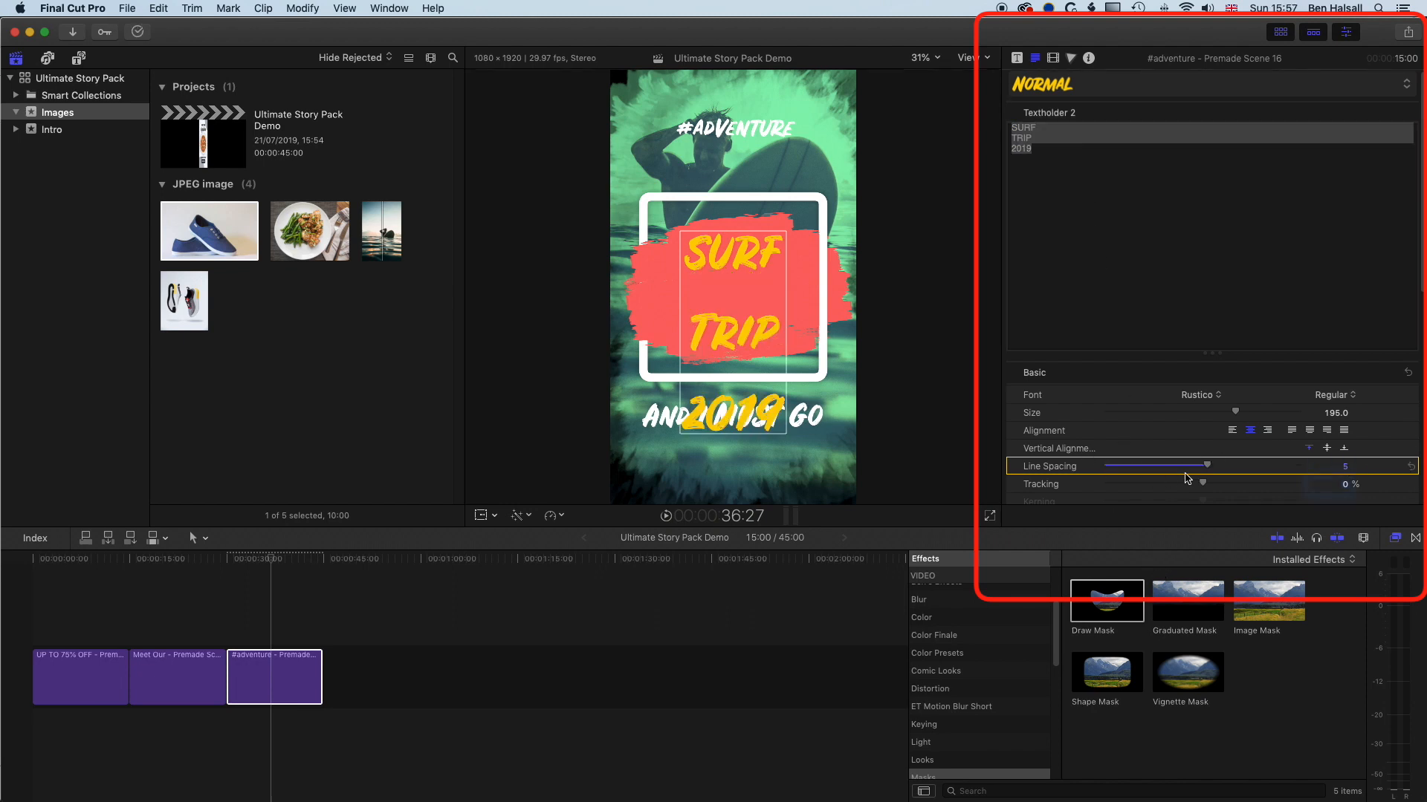
pyautogui.moveTo(1208, 467); pyautogui.dragTo(1069, 460)
pyautogui.moveTo(1343, 468); pyautogui.dragTo(1343, 525)
# Replace the Textholder 3 text below the frame with "AIRNSURF.COM".
pyautogui.click(1016, 58)
pyautogui.scroll(-5, 1195, 240)
pyautogui.click(1194, 237)
pyautogui.press('super+a')
pyautogui.write('AIRNSURF.COM')
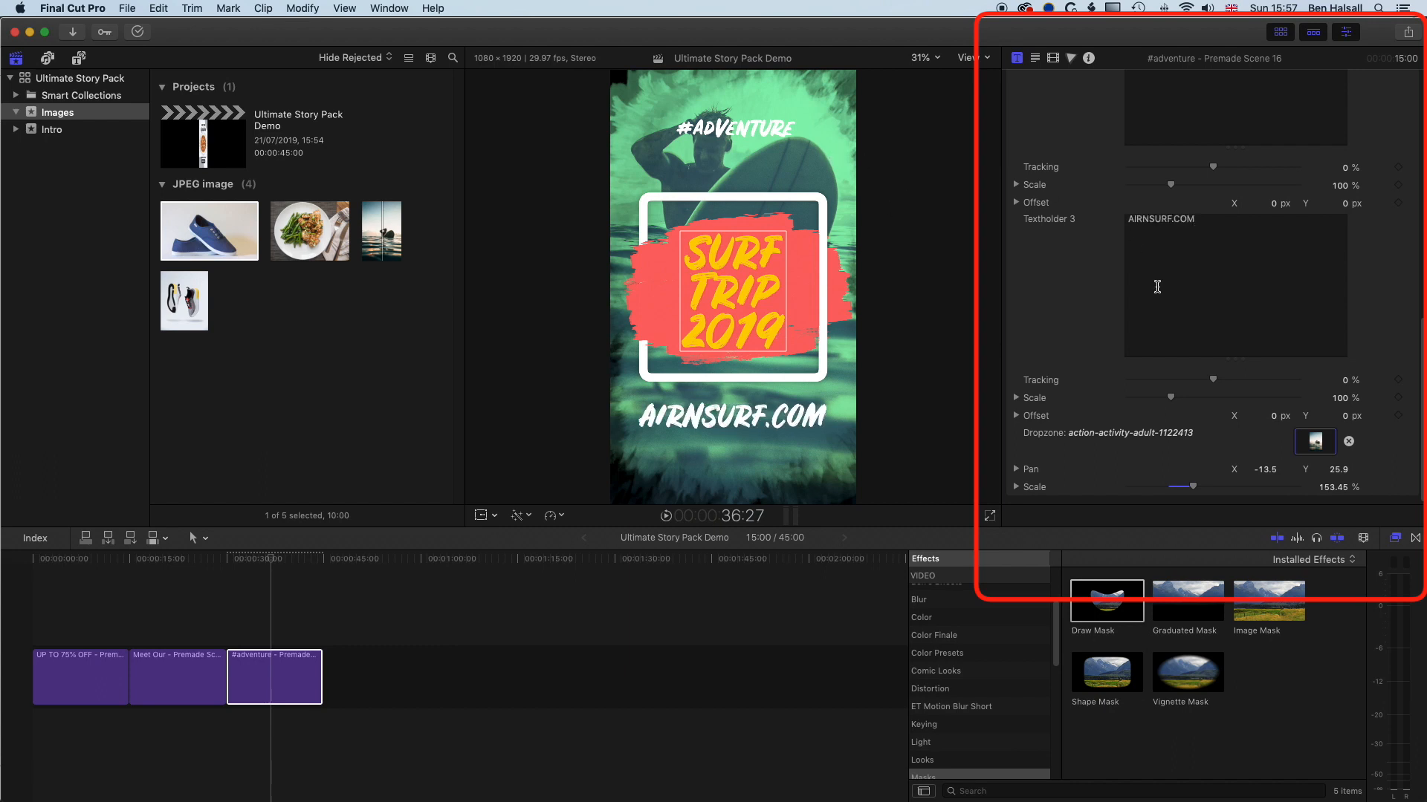
# Change the Textholder 1 hashtag at the top of the story to "#SURFTRIP".
pyautogui.scroll(10, 1137, 125)
pyautogui.click(1156, 372)
pyautogui.click(1133, 369)
pyautogui.moveTo(1133, 369); pyautogui.dragTo(1211, 381)
pyautogui.write('SURFTRIP')
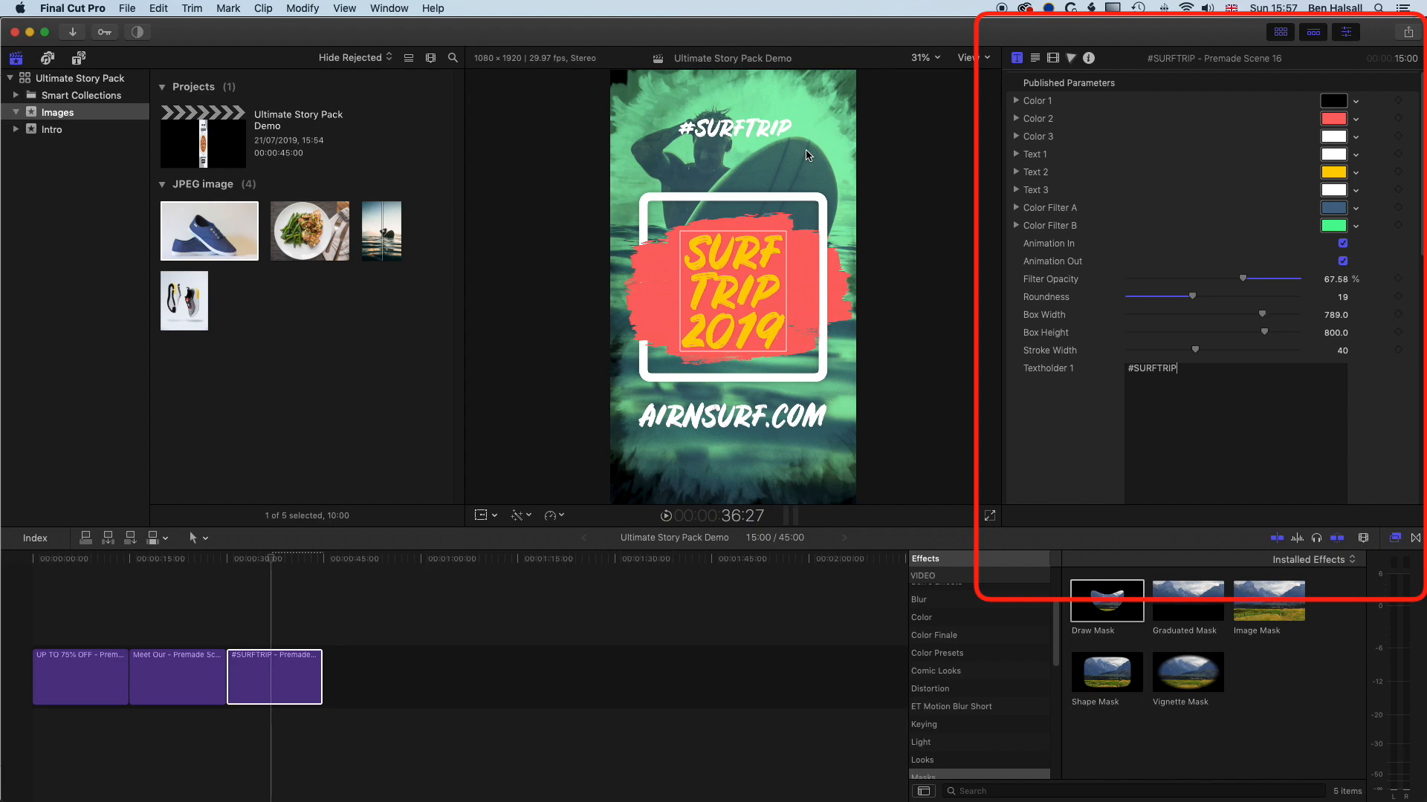
# Look through the fonts available for the SURF TRIP 2019 text, keeping Rustico.
pyautogui.click(1035, 58)
pyautogui.click(1203, 399)
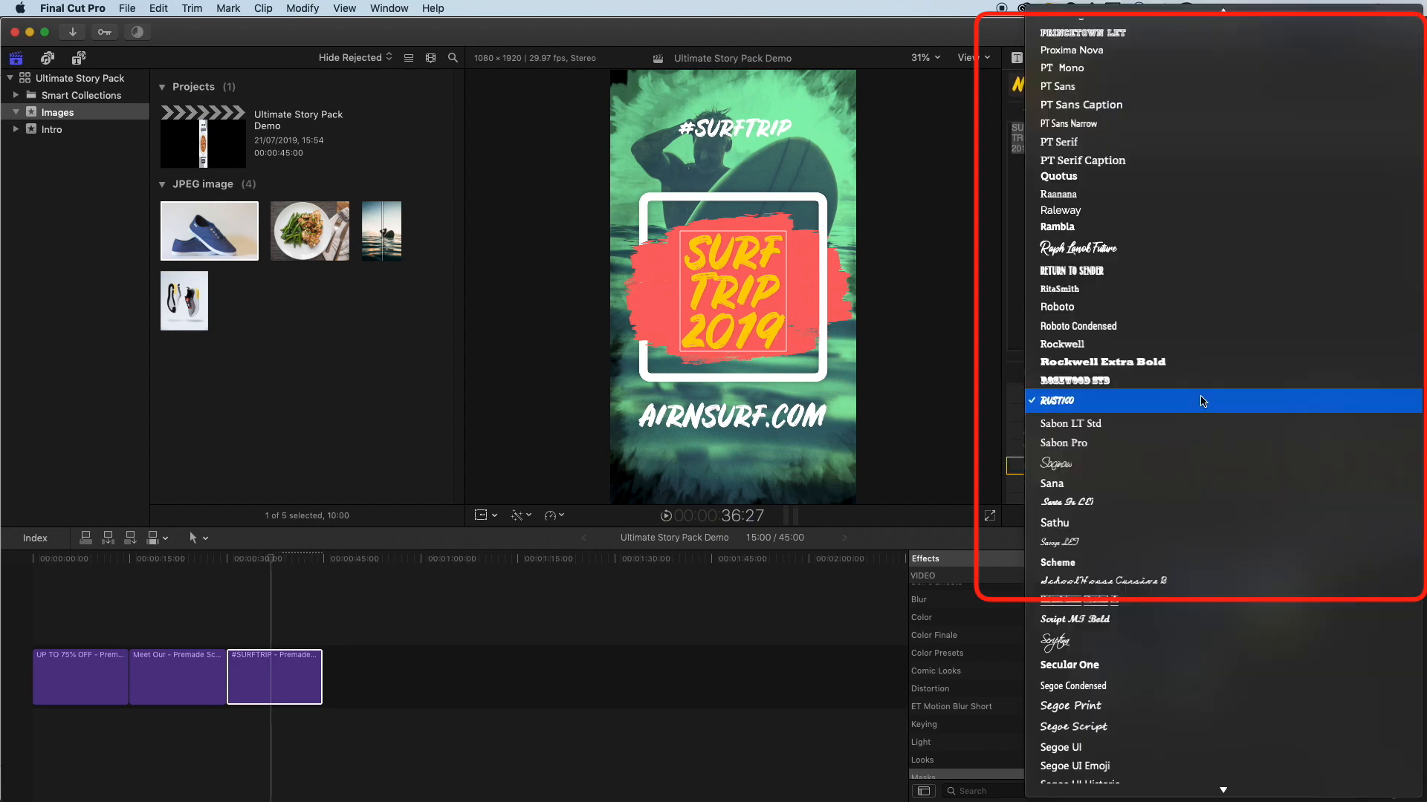
pyautogui.click(1010, 379)
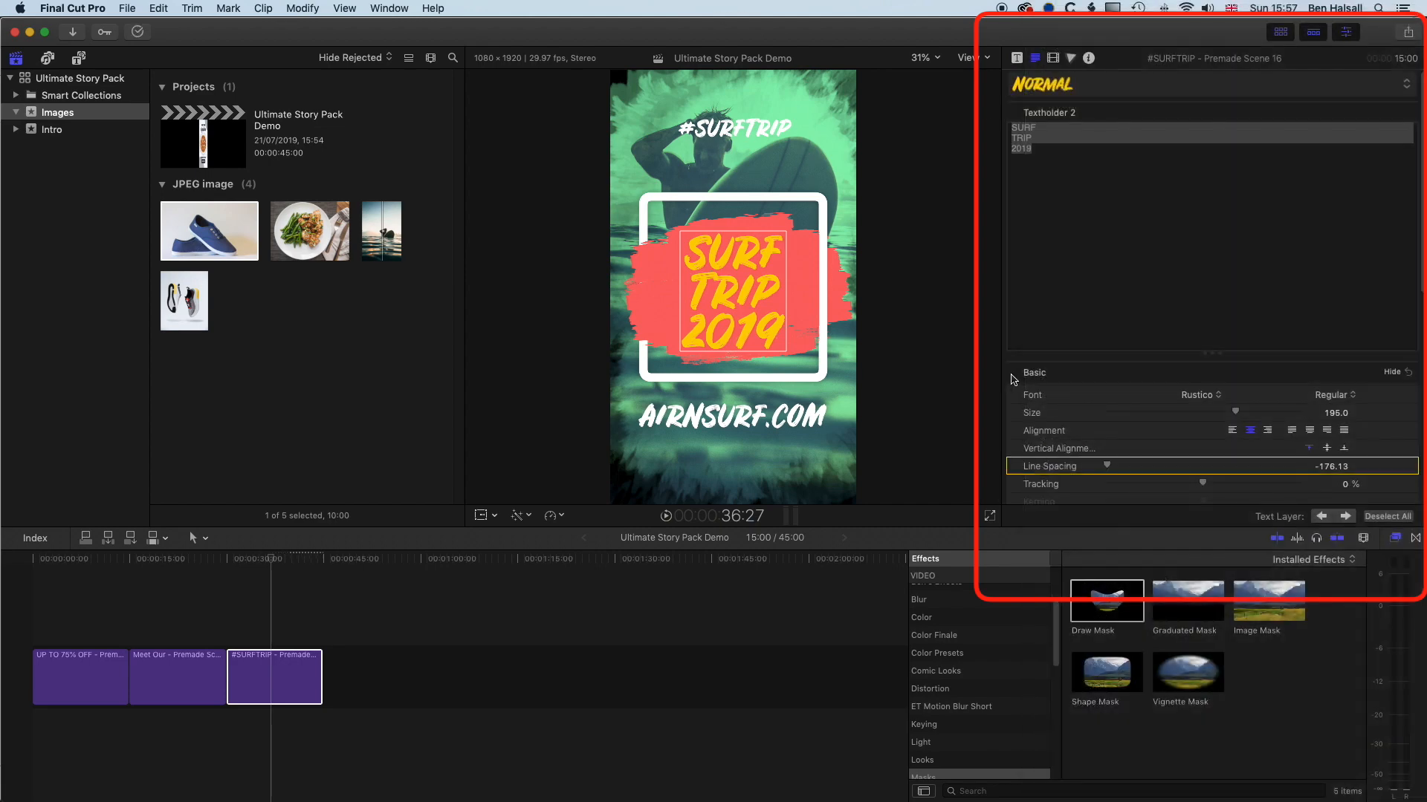
# Play back the surf scene from the preceding dinner scene, and then the whole sequence from the start.
pyautogui.click(238, 561)
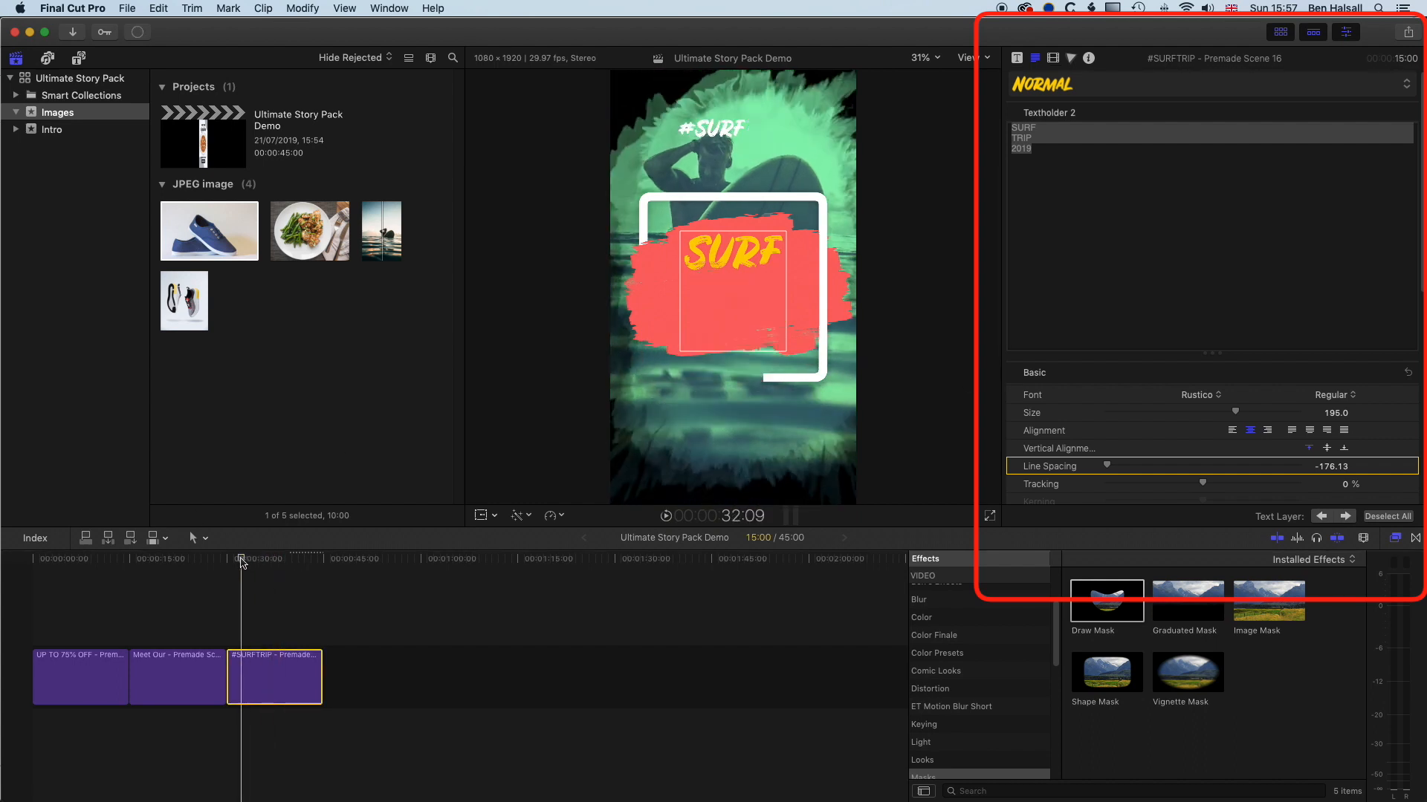
pyautogui.moveTo(237, 563); pyautogui.dragTo(187, 562)
pyautogui.press('space')
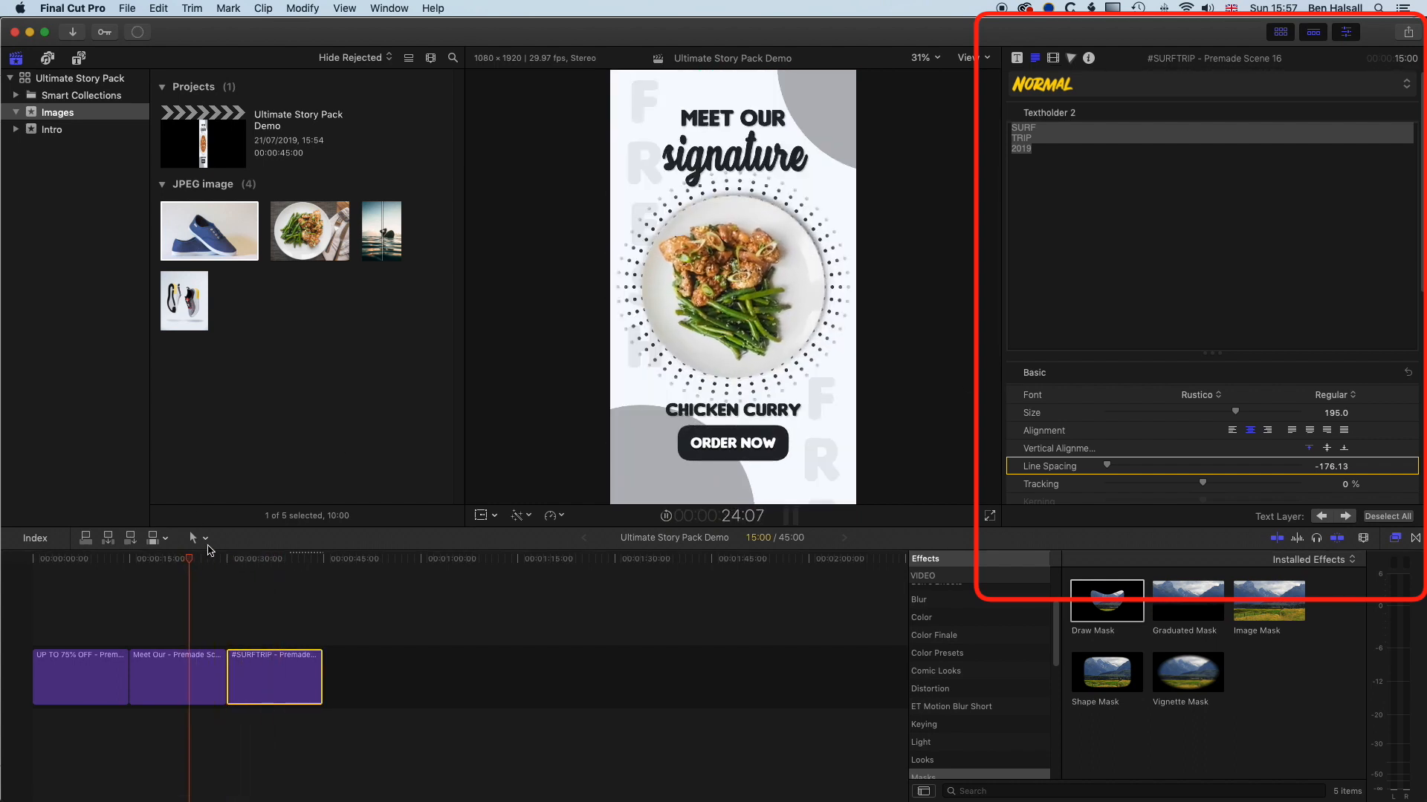
pyautogui.click(247, 561)
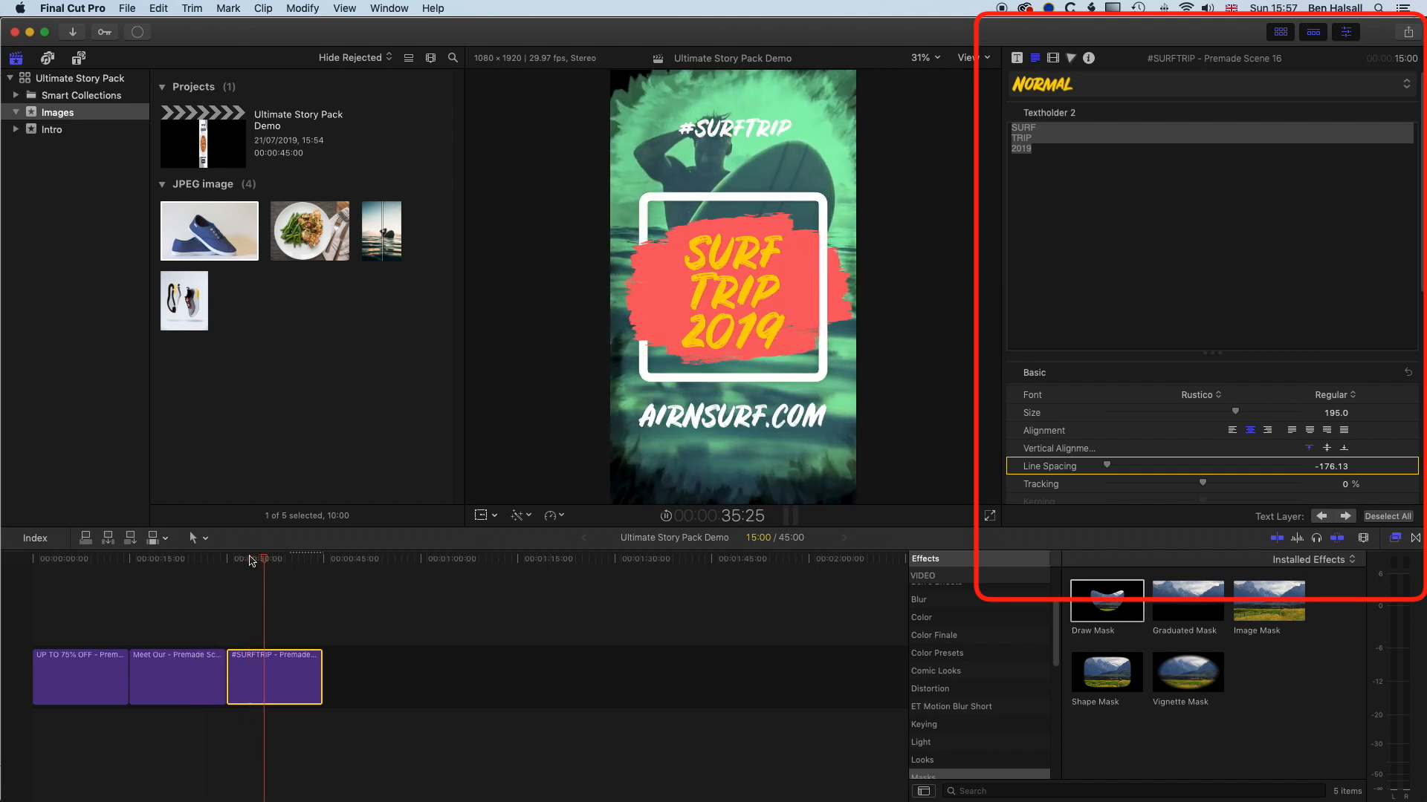
pyautogui.moveTo(251, 561); pyautogui.dragTo(37, 562)
pyautogui.press('space')
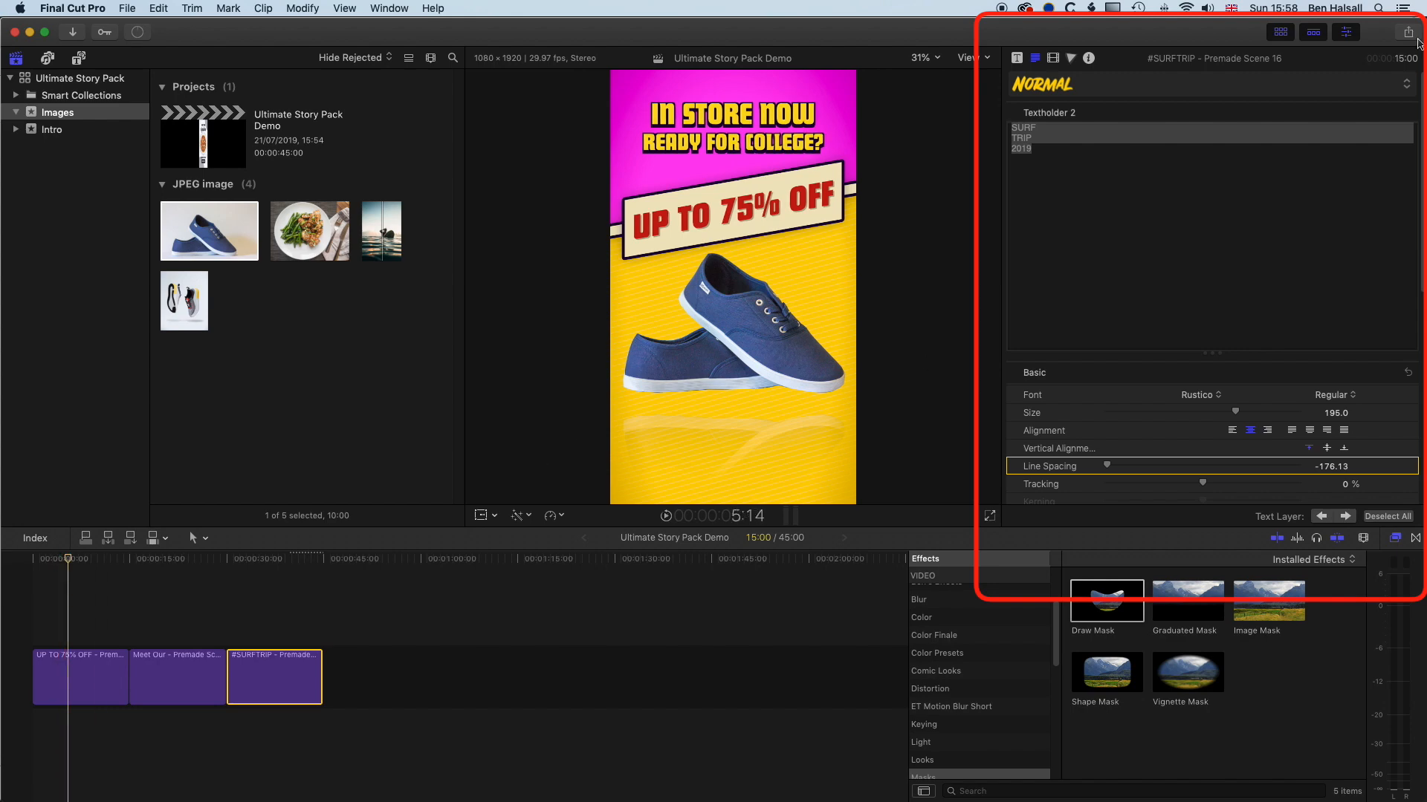
# Place the playhead within the surf scene and open the list of export destinations for the project.
pyautogui.click(258, 618)
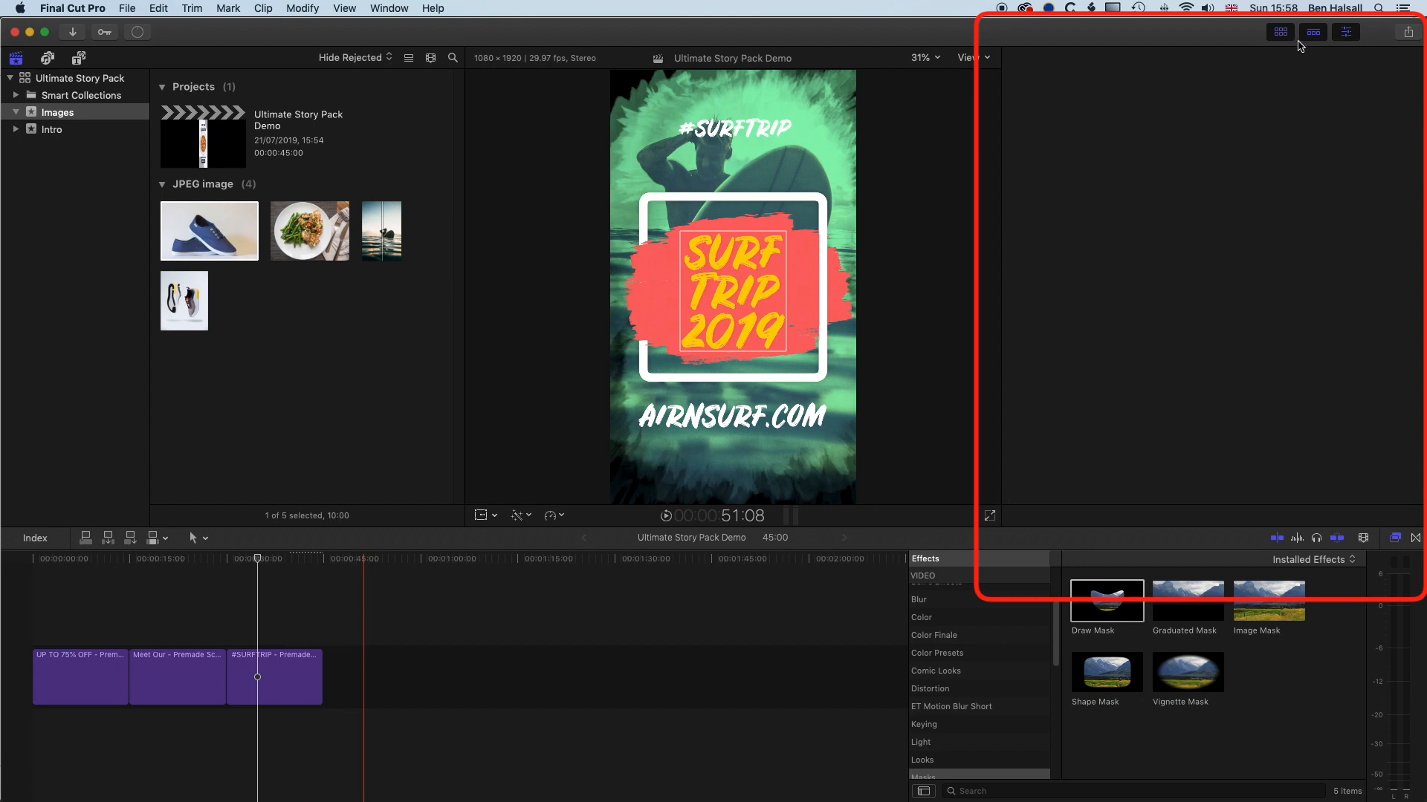
pyautogui.click(1408, 32)
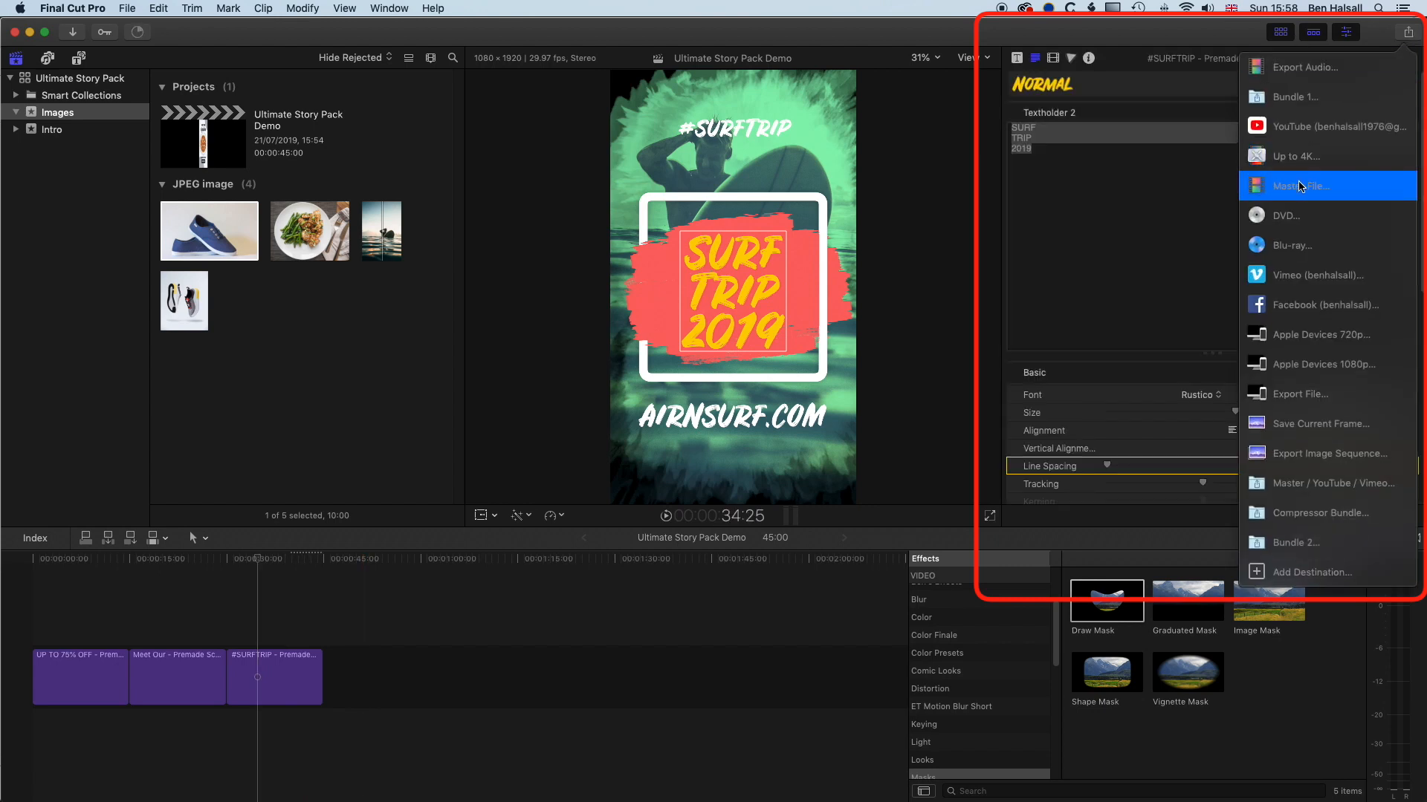